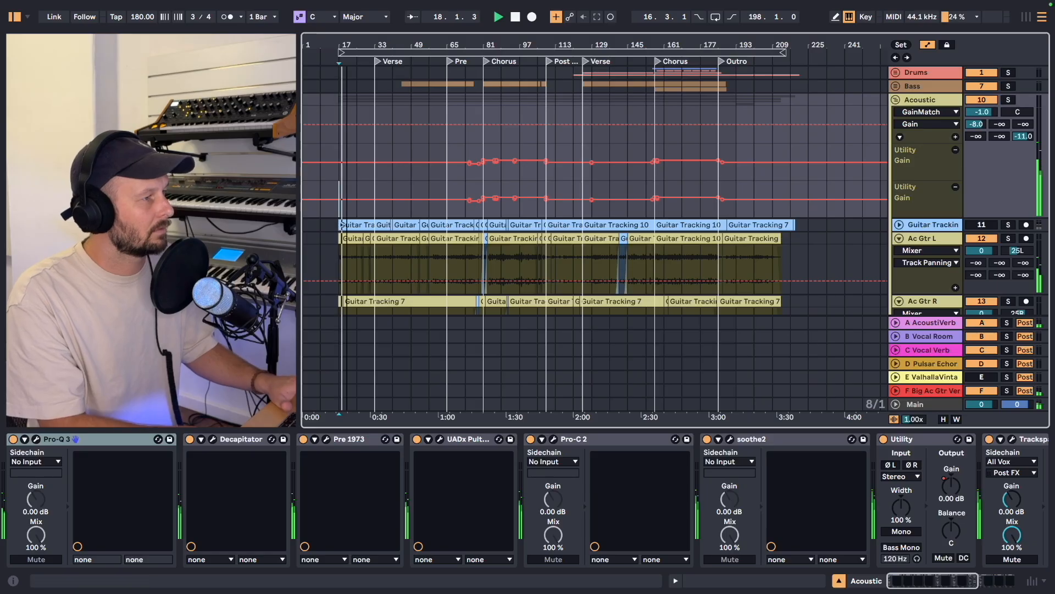
- Select the first verse, bars 33 to 65, on the Ac Gtr L track and the same passage on Ac Gtr R
{"action": "scroll", "coordinate": [341, 223], "scroll_direction": "up", "scroll_amount": 5}
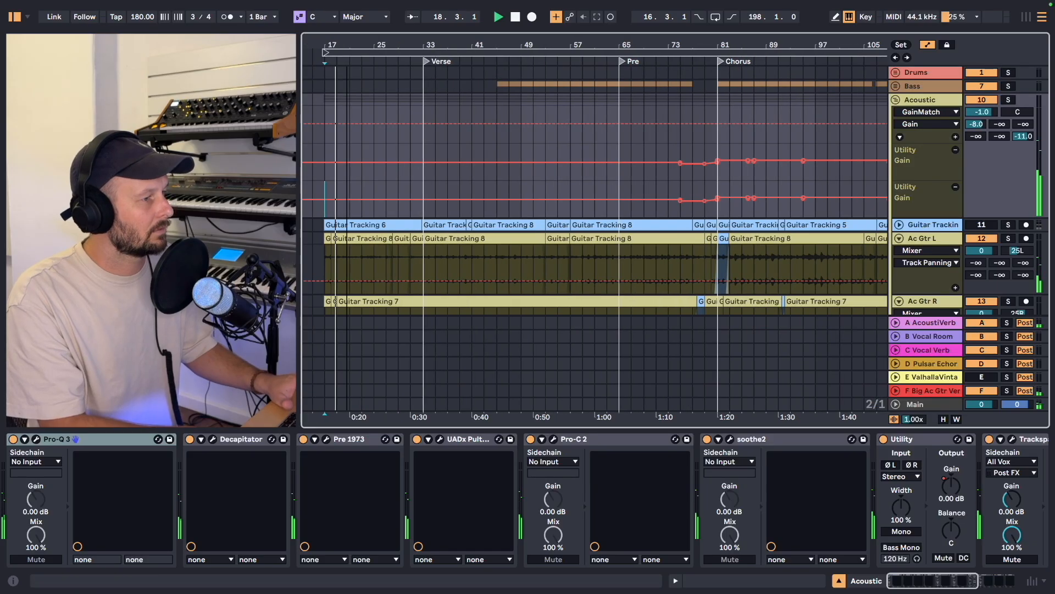
{"action": "scroll", "coordinate": [517, 243], "scroll_direction": "down", "scroll_amount": 4}
{"action": "left_click", "coordinate": [515, 241]}
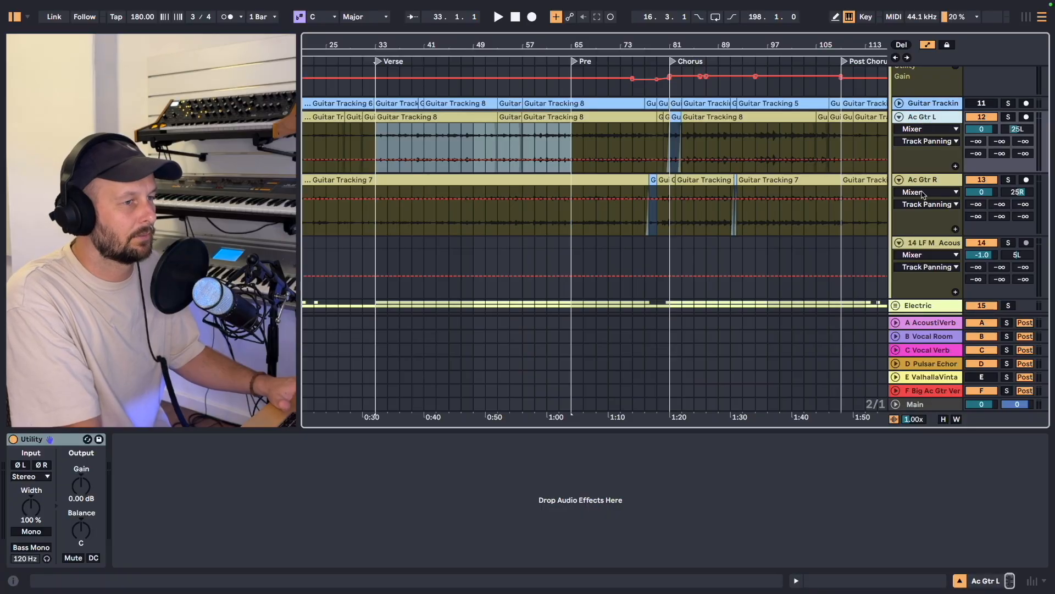
{"action": "left_click", "coordinate": [928, 180]}
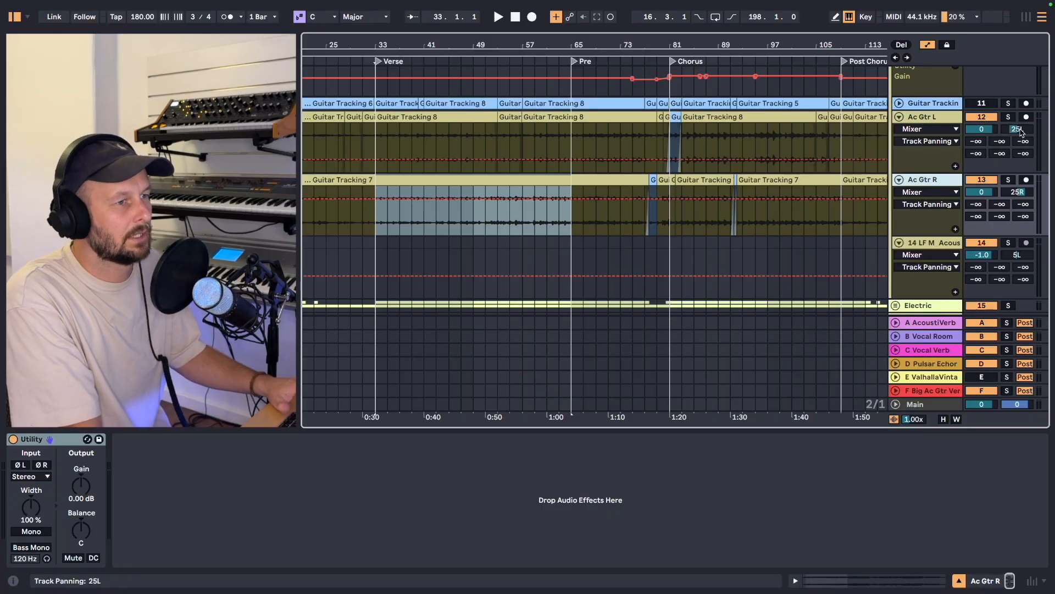
{"action": "scroll", "coordinate": [364, 152], "scroll_direction": "down", "scroll_amount": 3}
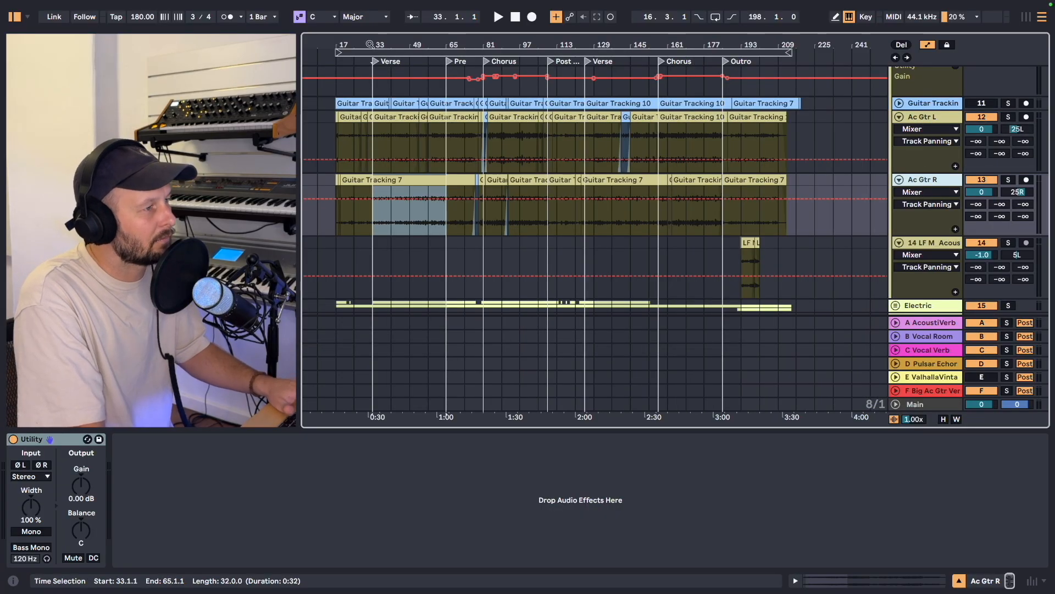
- Highlight the opening part of the Ac Gtr L track, and bars 21 to 57 on the Ac Gtr R track
{"action": "left_click_drag", "start_coordinate": [391, 44], "coordinate": [530, 101]}
{"action": "left_click_drag", "start_coordinate": [377, 139], "coordinate": [644, 145]}
{"action": "left_click_drag", "start_coordinate": [365, 219], "coordinate": [665, 207]}
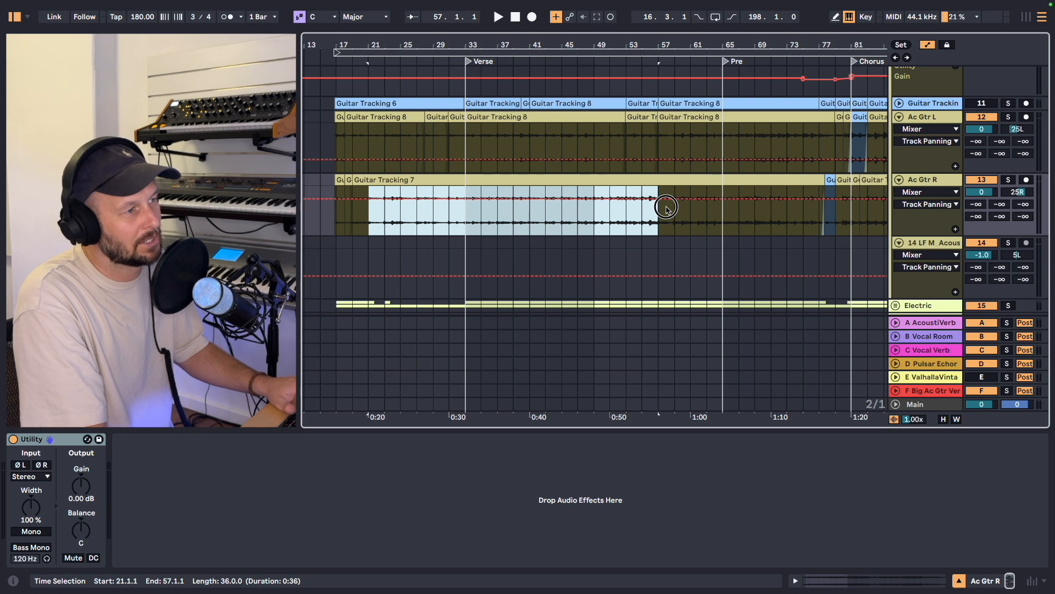
- Select bars 51 to 61 on the Ac Gtr L track to examine a section of its comp
{"action": "double_click", "coordinate": [468, 44]}
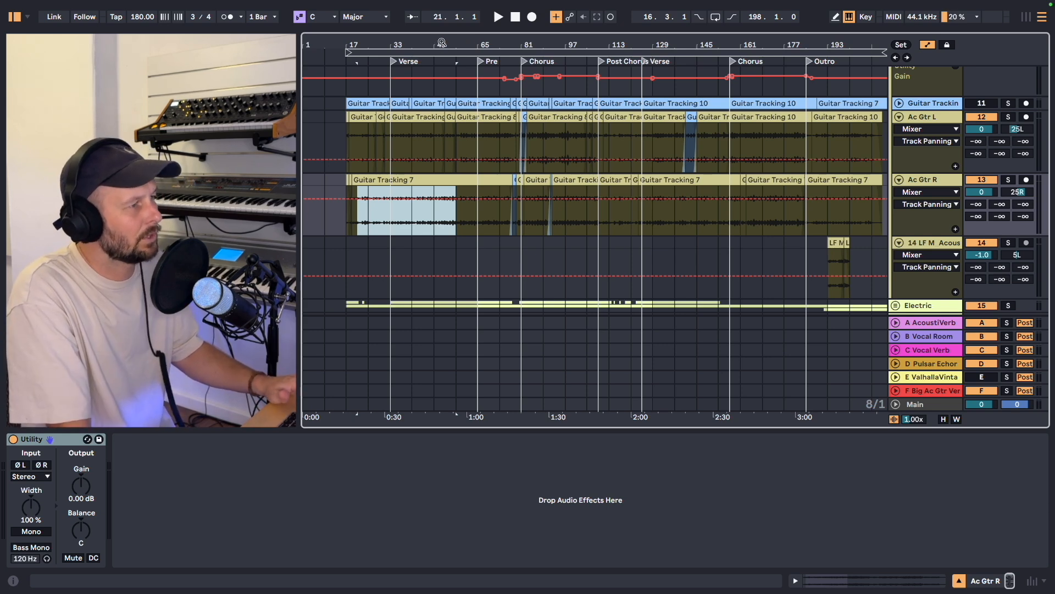
{"action": "left_click_drag", "start_coordinate": [442, 42], "coordinate": [442, 99]}
{"action": "left_click", "coordinate": [434, 141]}
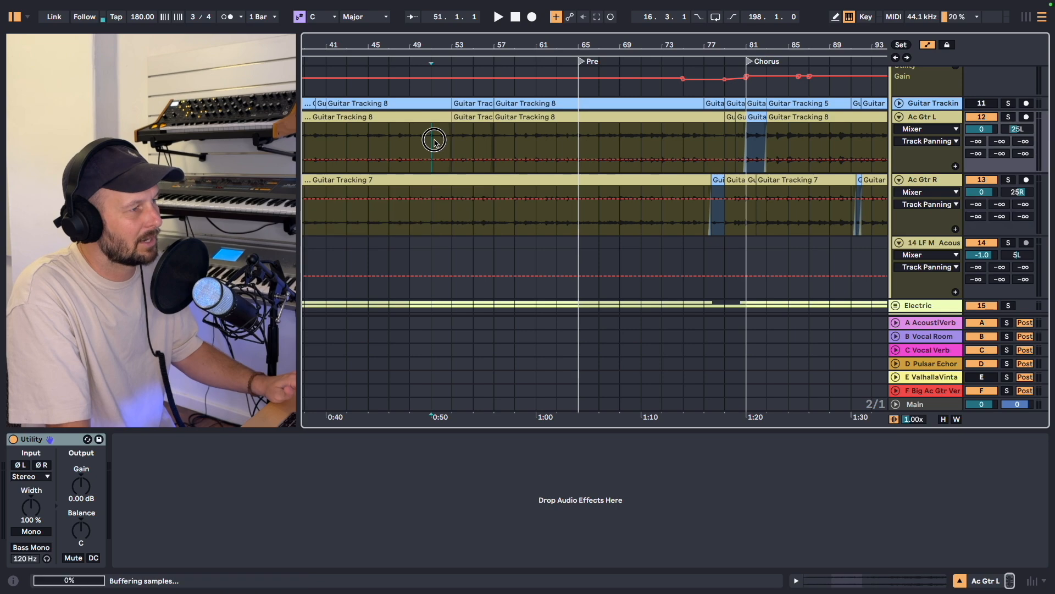
{"action": "left_click_drag", "start_coordinate": [435, 141], "coordinate": [536, 154]}
{"action": "left_click_drag", "start_coordinate": [551, 43], "coordinate": [442, 11]}
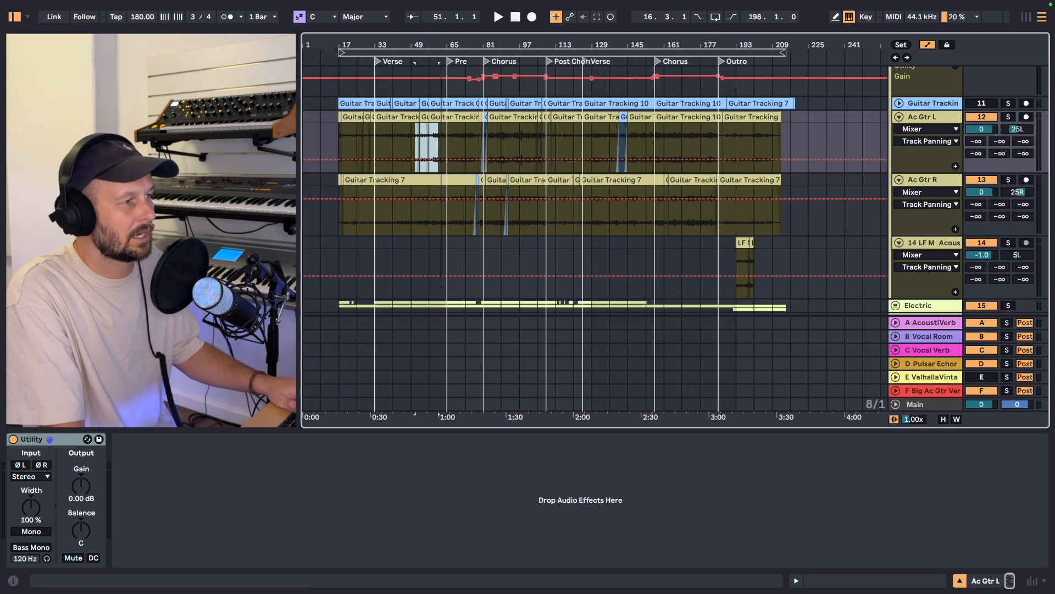
- Unfold the Guitar Tracking track and turn off automation mode to examine the takes in its take lanes
{"action": "left_click", "coordinate": [949, 104]}
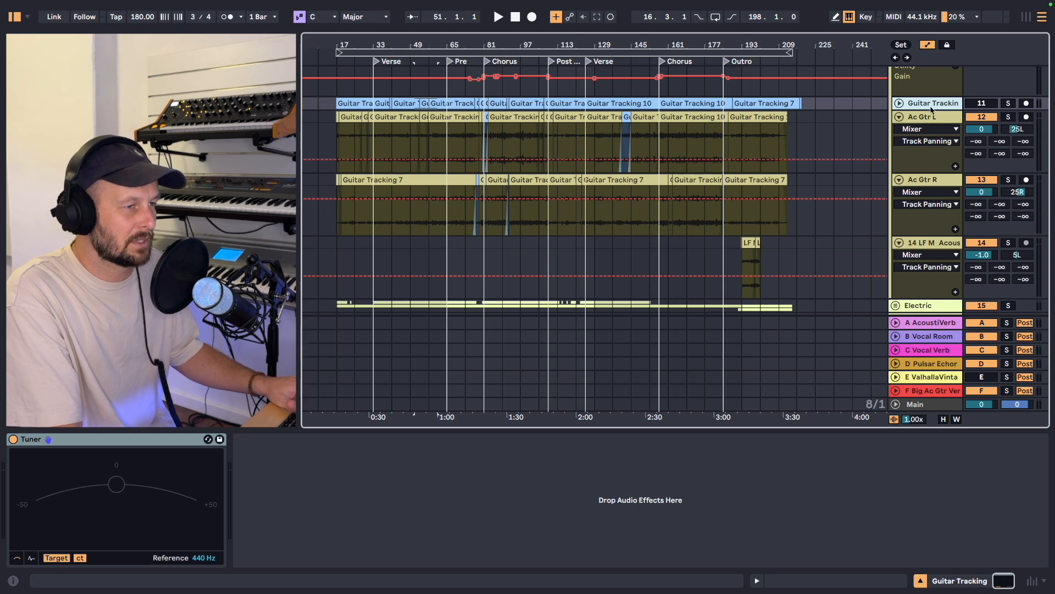
{"action": "left_click", "coordinate": [900, 103]}
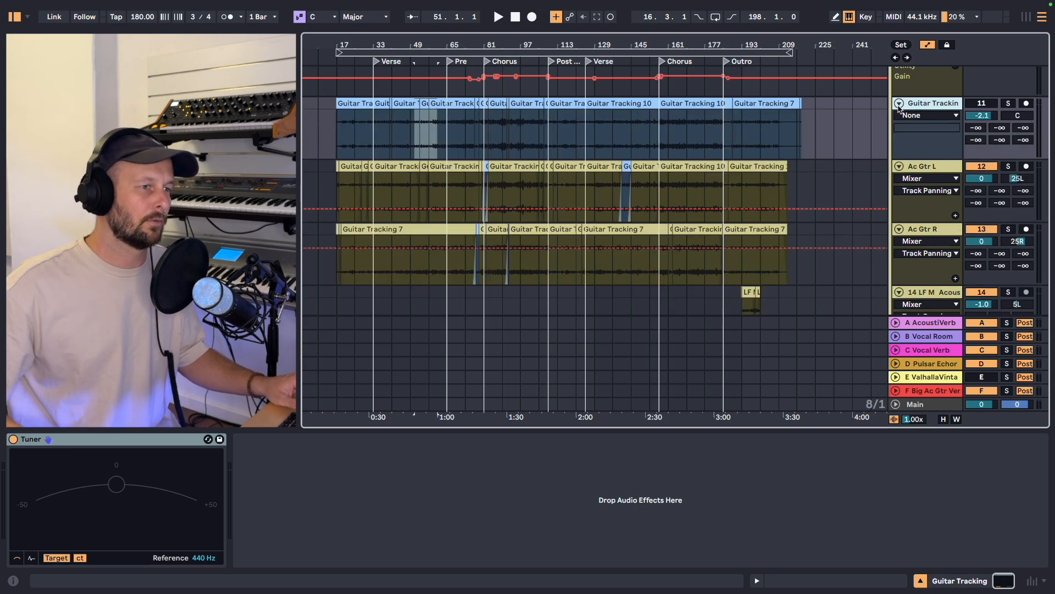
{"action": "left_click", "coordinate": [928, 45]}
{"action": "scroll", "coordinate": [588, 225], "scroll_direction": "down", "scroll_amount": 3}
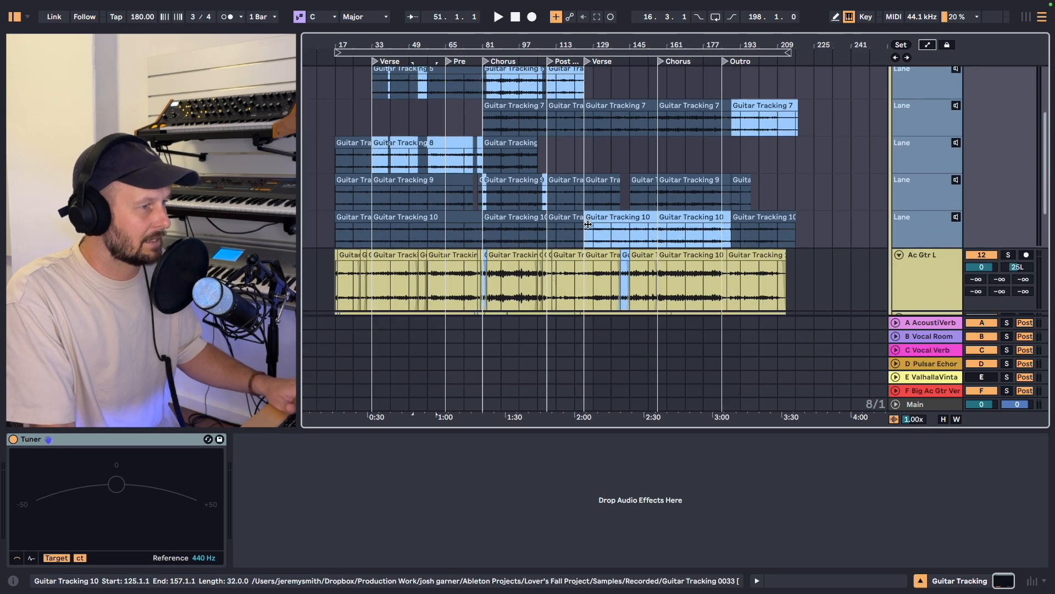
{"action": "scroll", "coordinate": [532, 320], "scroll_direction": "up", "scroll_amount": 1}
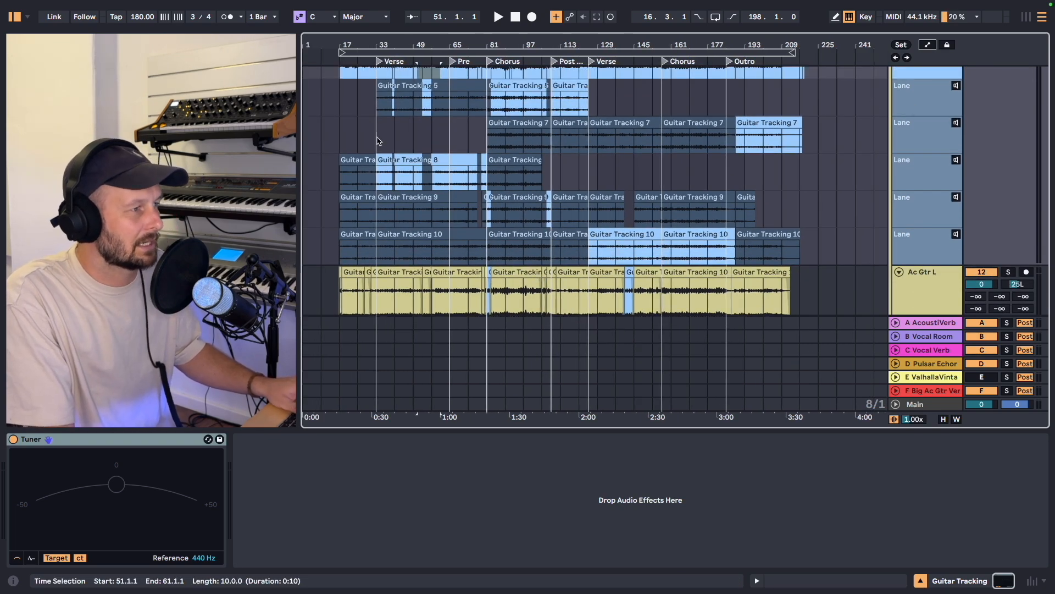
- Select bars 17 to 193 across the Guitar Tracking take lanes, and fold the track back up
{"action": "mouse_move", "coordinate": [410, 45]}
{"action": "left_mouse_down"}
{"action": "mouse_move", "coordinate": [409, 62]}
{"action": "mouse_move", "coordinate": [410, 52]}
{"action": "left_mouse_up"}
{"action": "left_click_drag", "start_coordinate": [342, 96], "coordinate": [775, 254]}
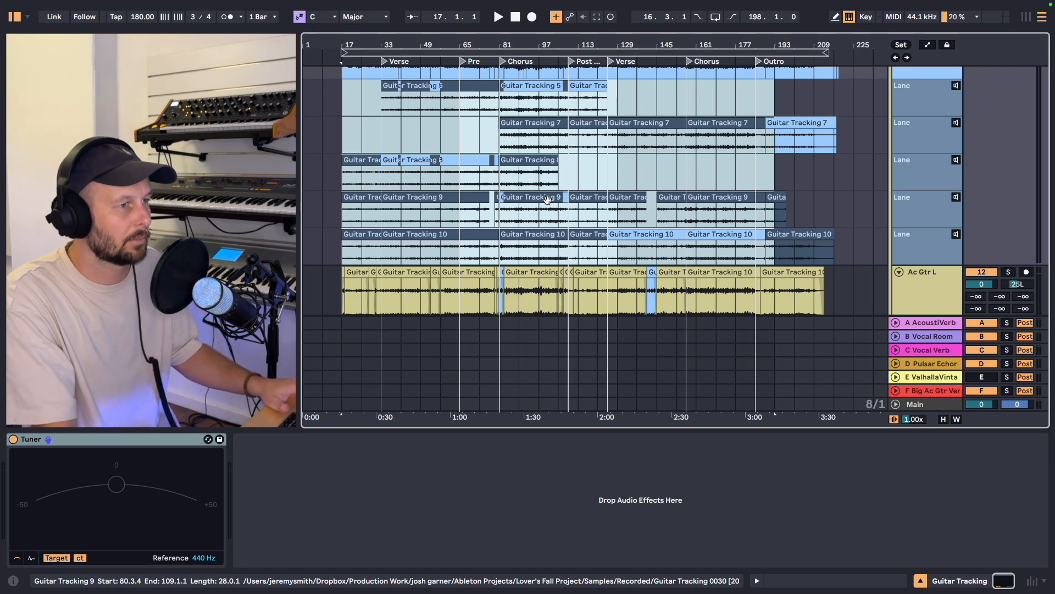
{"action": "scroll", "coordinate": [547, 200], "scroll_direction": "up", "scroll_amount": 4}
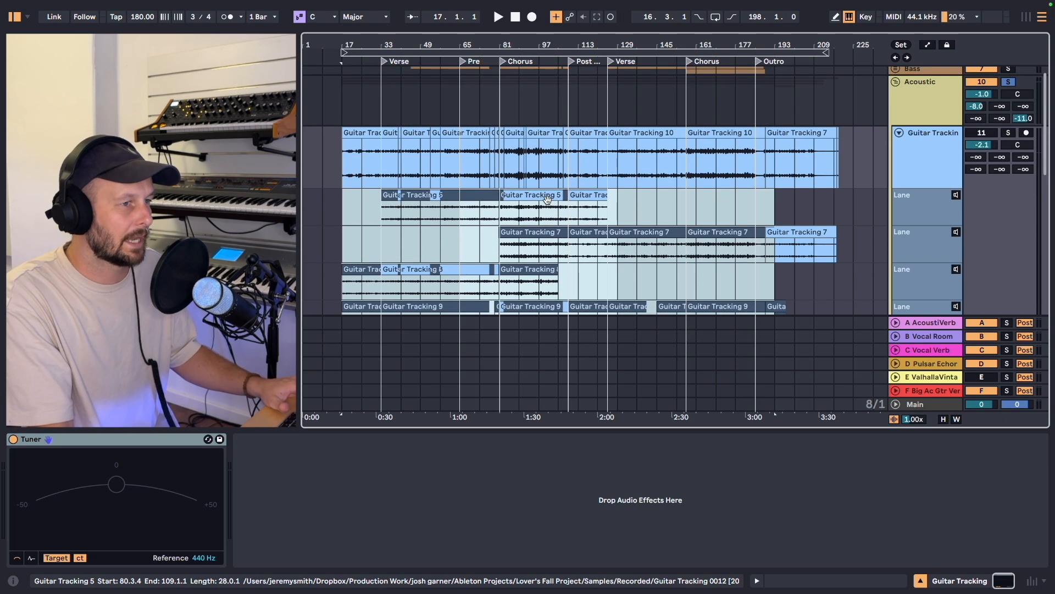
{"action": "left_click", "coordinate": [899, 133]}
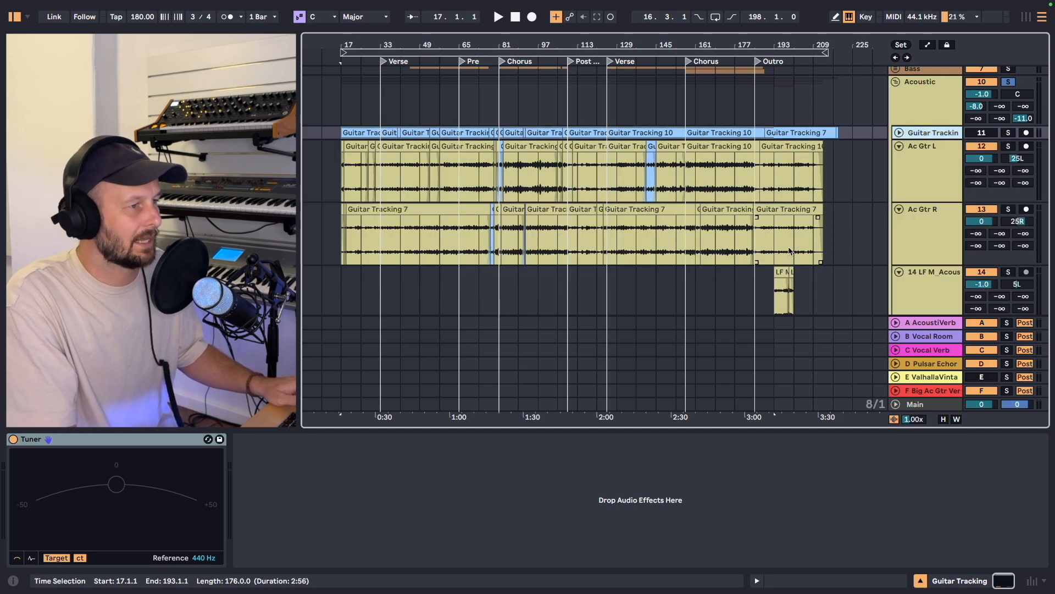
- Select the blue Guitar Tracking 9 patch clip on the Ac Gtr R track just before the chorus
{"action": "left_click_drag", "start_coordinate": [476, 46], "coordinate": [477, 42]}
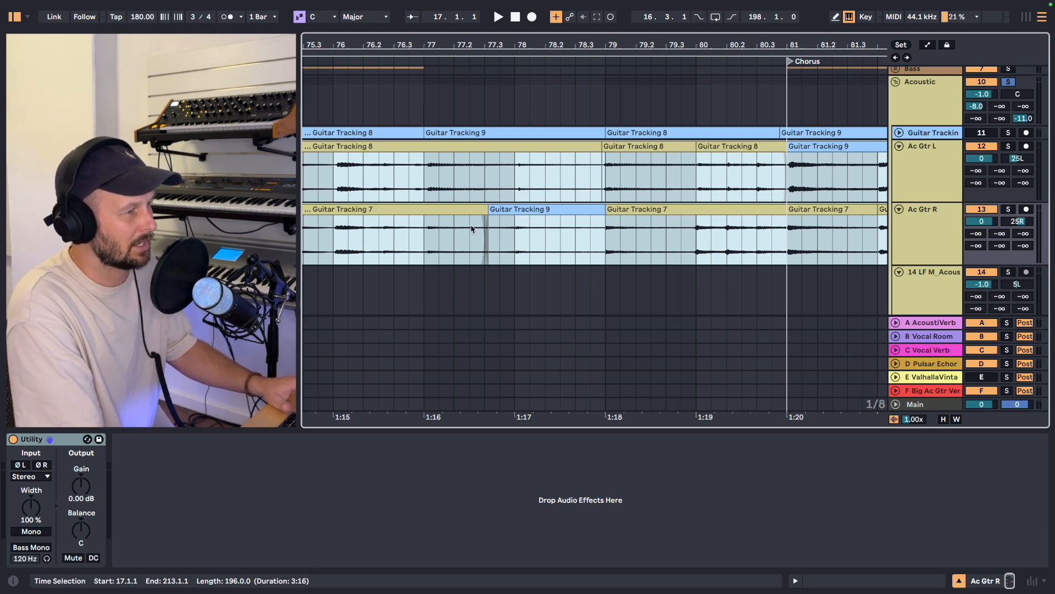
{"action": "left_click", "coordinate": [511, 210]}
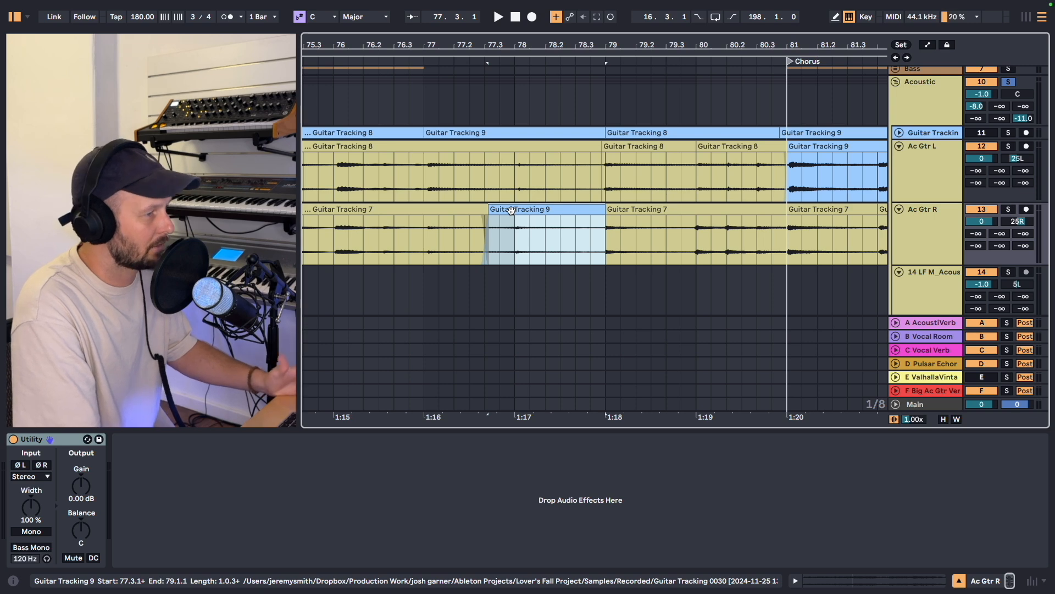
{"action": "left_click_drag", "start_coordinate": [512, 41], "coordinate": [512, 22]}
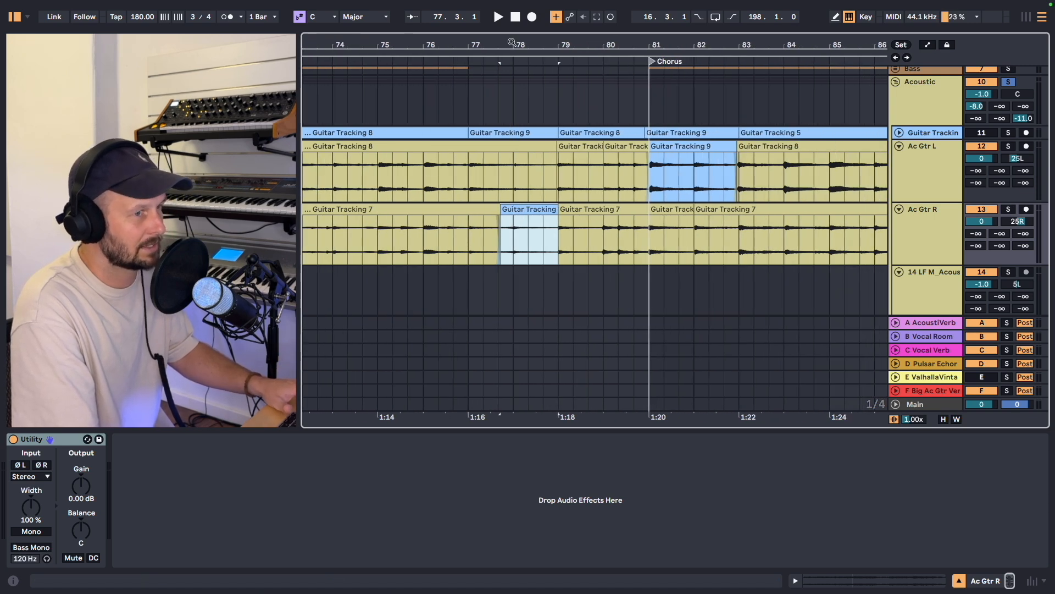
- Solo the Ac Gtr R track and play it from bar 76 towards the chorus
{"action": "left_click", "coordinate": [1008, 209]}
{"action": "left_click", "coordinate": [458, 249]}
{"action": "key", "text": "space"}
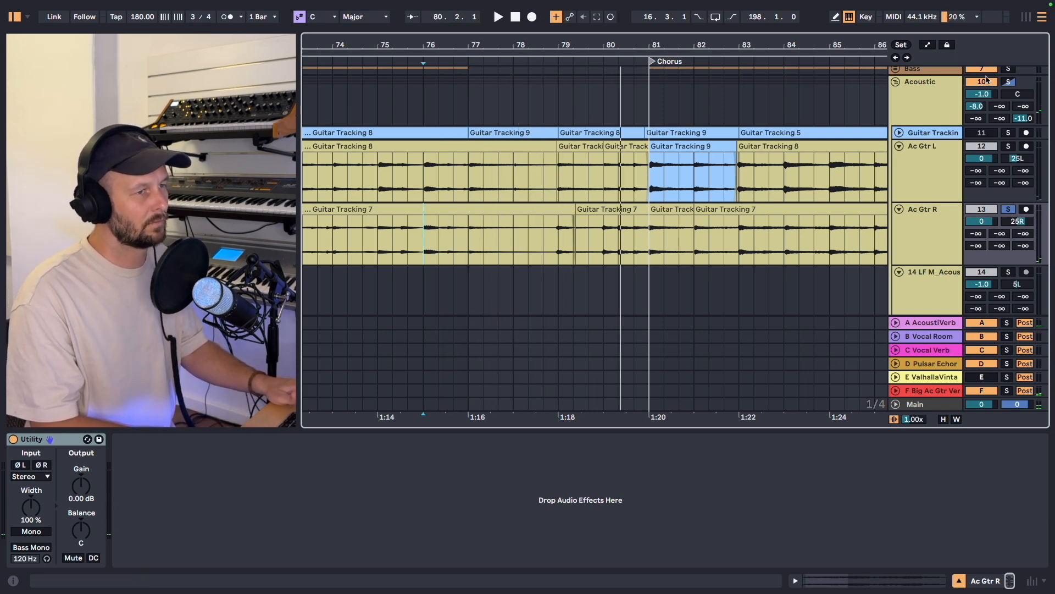
- Solo the Acoustic group and play from bar 76 to hear both acoustic guitars together
{"action": "left_click", "coordinate": [1009, 82]}
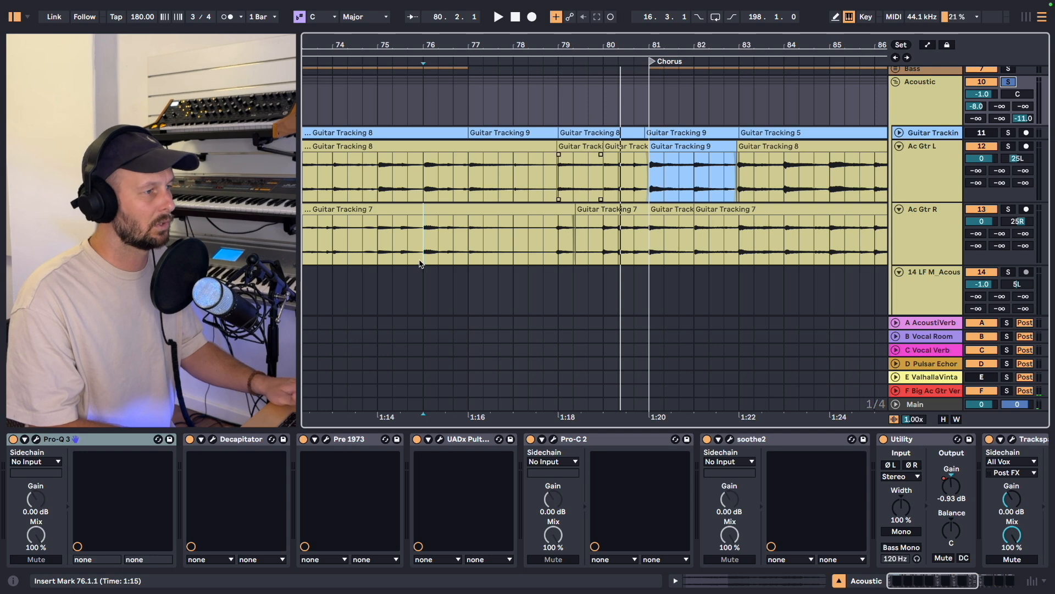
{"action": "left_click", "coordinate": [417, 182]}
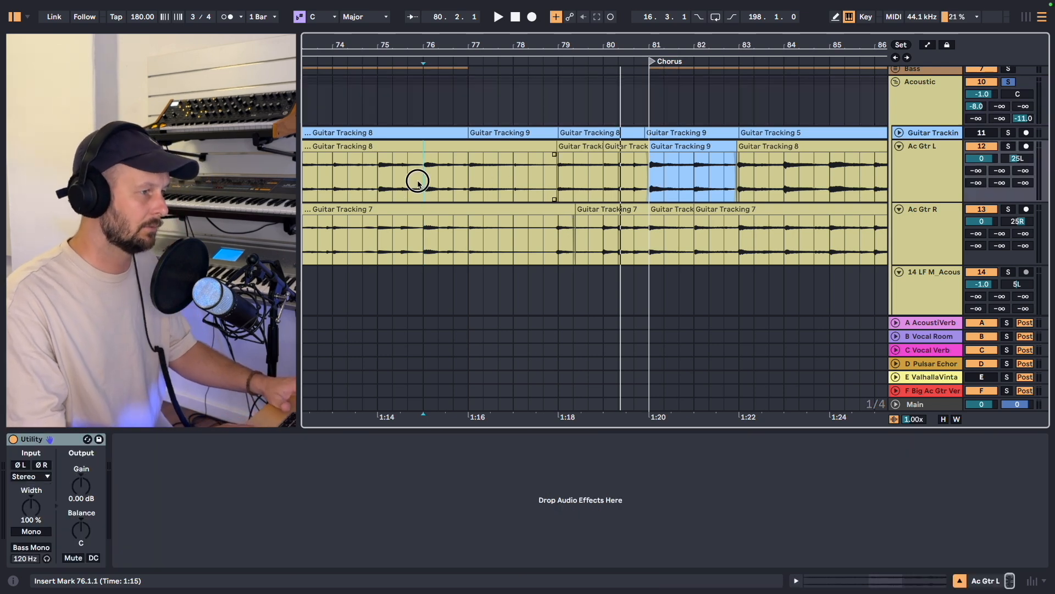
{"action": "key", "text": "space"}
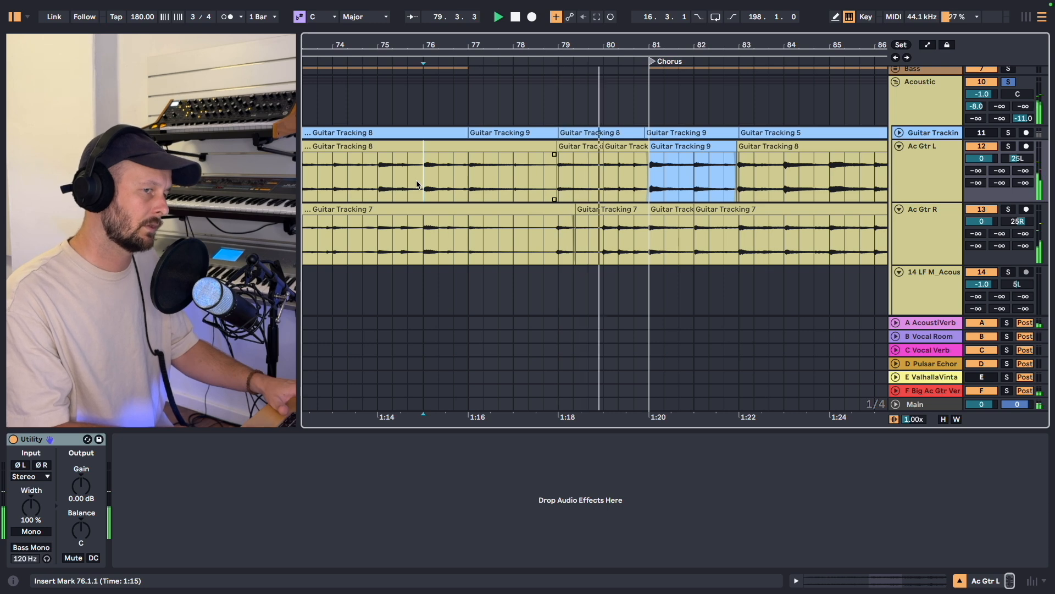
{"action": "key", "text": "space"}
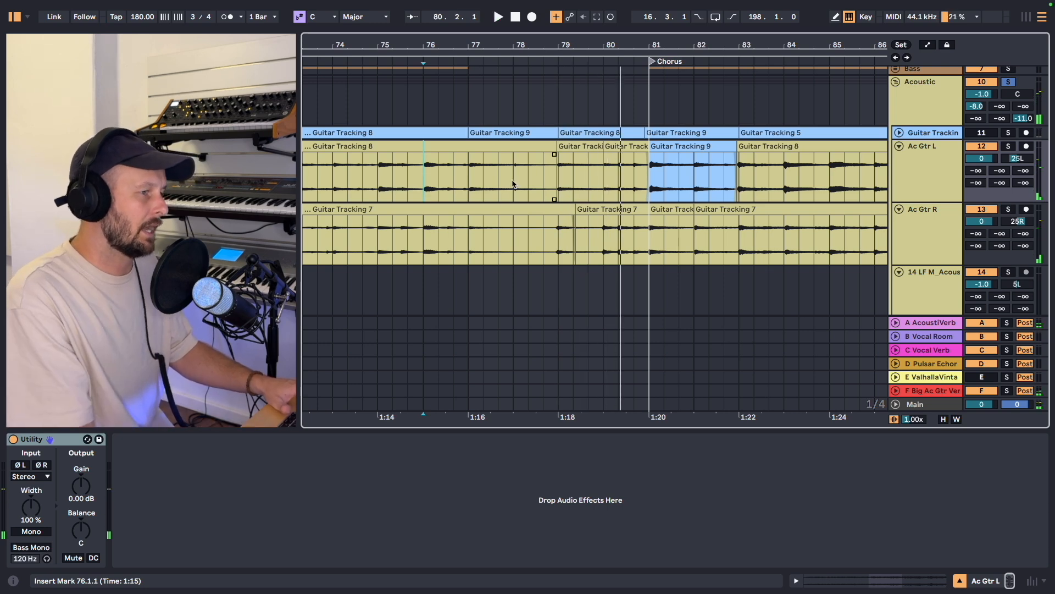
- Undo the replacement of the blue Guitar Tracking 9 patch on Ac Gtr R, and play the passage from bar 76
{"action": "left_click_drag", "start_coordinate": [513, 183], "coordinate": [551, 181]}
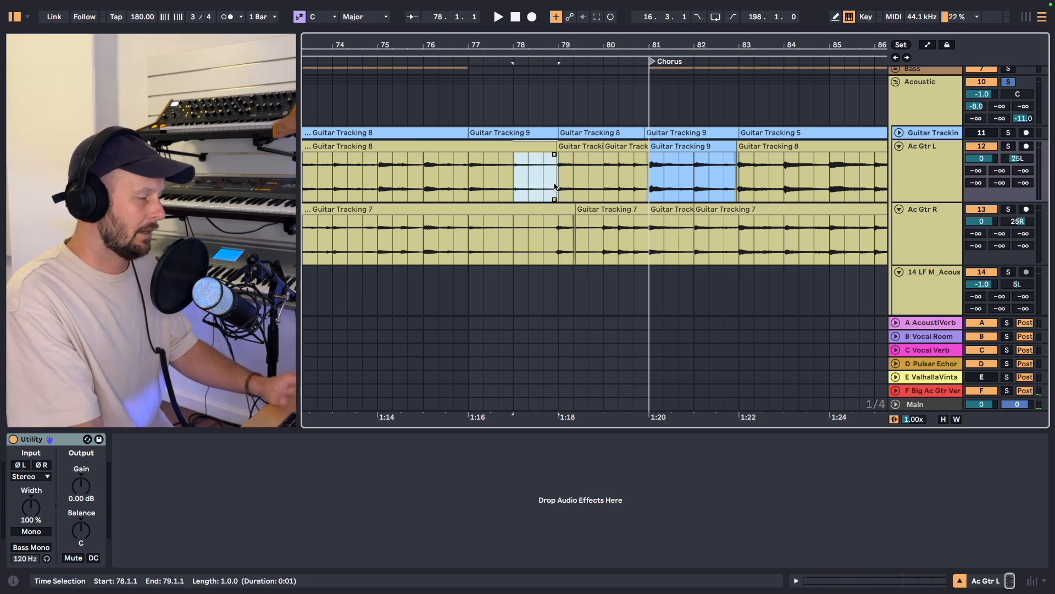
{"action": "key", "text": "super+z"}
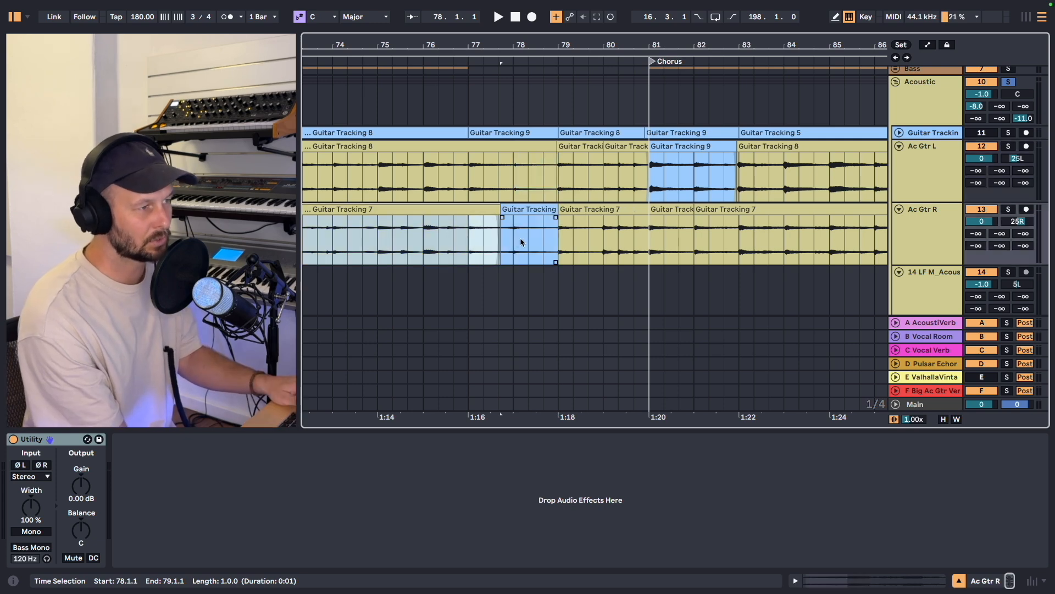
{"action": "left_click", "coordinate": [416, 252]}
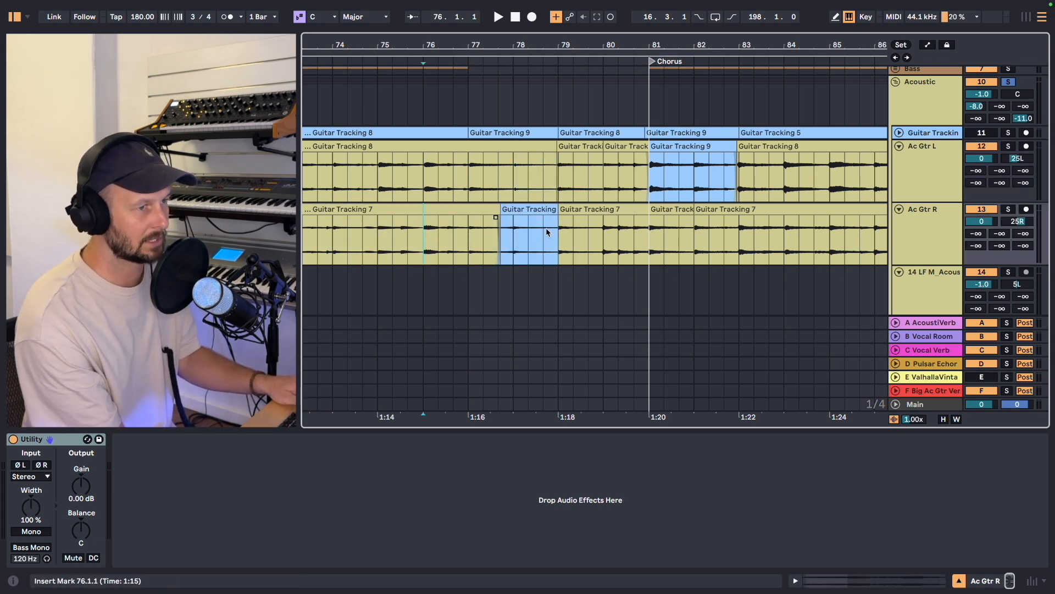
{"action": "mouse_move", "coordinate": [847, 1]}
{"action": "key", "text": "space"}
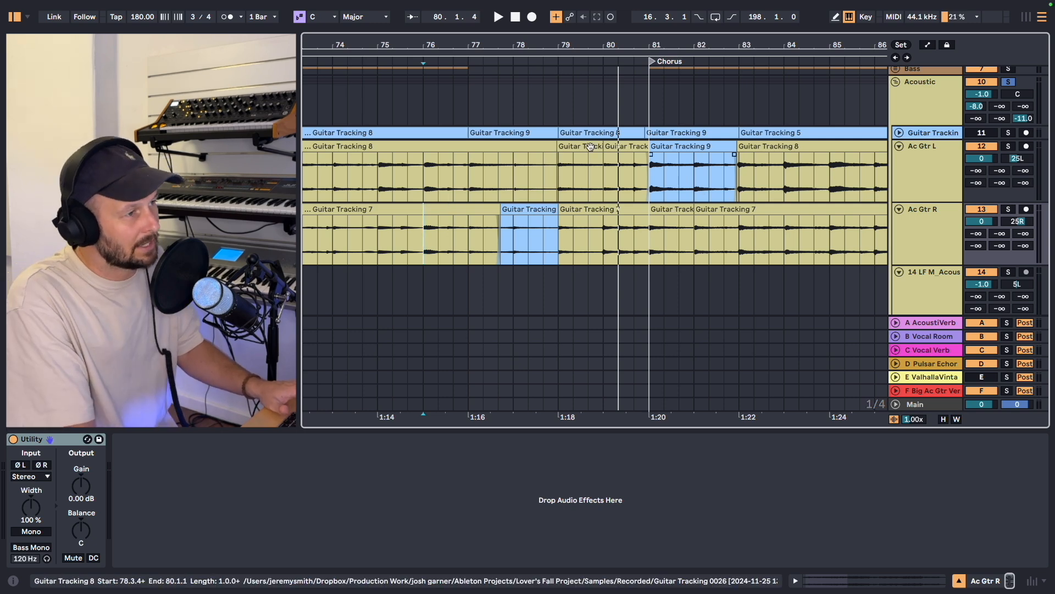
- Select 81.1.1 to 83.3.1 on the Ac Gtr L track, spanning the blue Guitar Tracking 9 clip at the chorus start
{"action": "left_click_drag", "start_coordinate": [622, 185], "coordinate": [782, 176]}
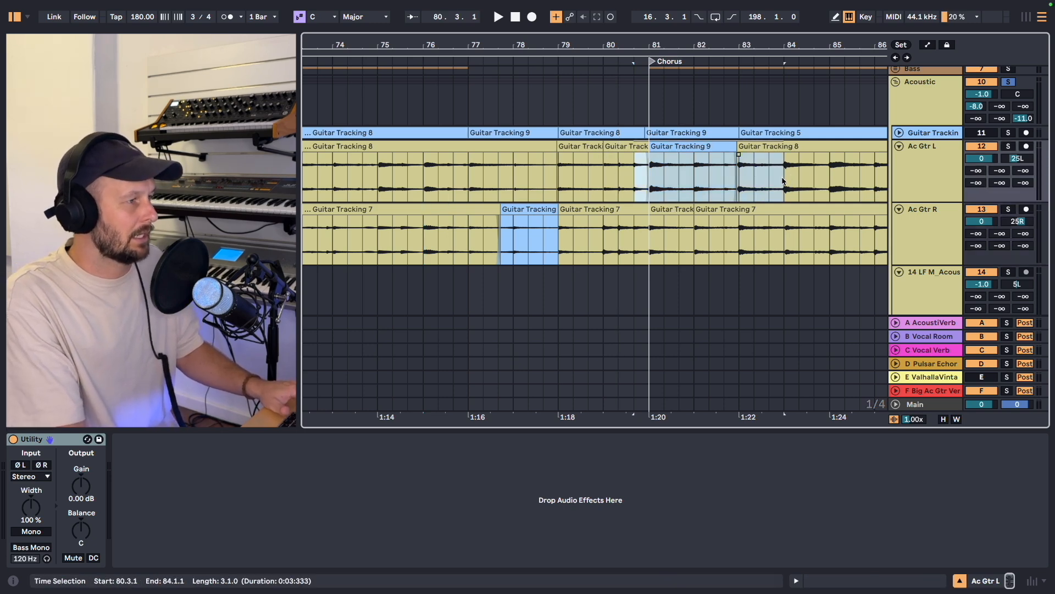
{"action": "left_click", "coordinate": [761, 145], "text": "shift"}
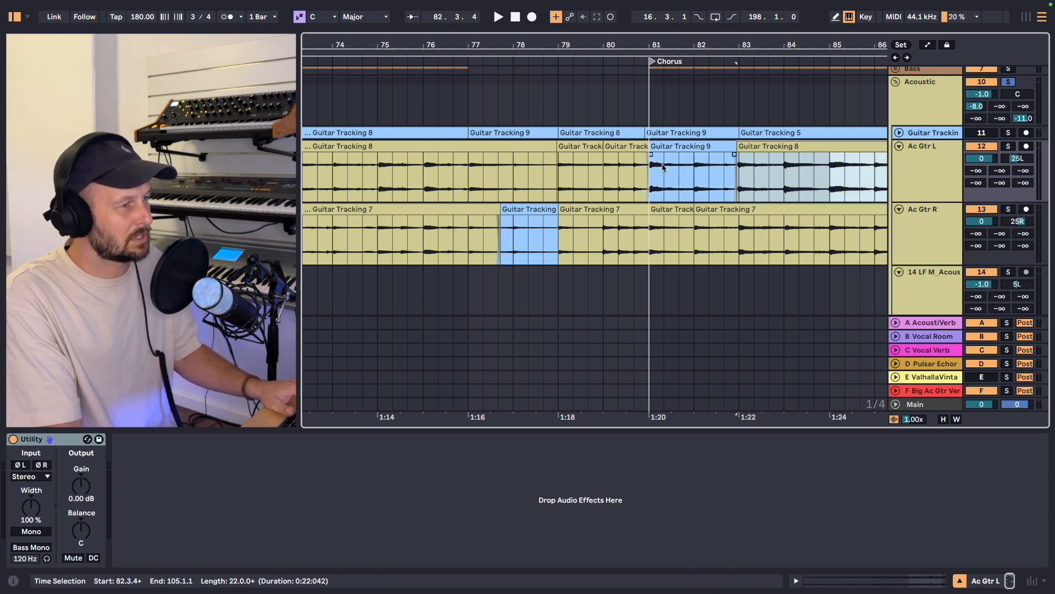
{"action": "left_click", "coordinate": [645, 181]}
{"action": "left_click_drag", "start_coordinate": [640, 179], "coordinate": [767, 177]}
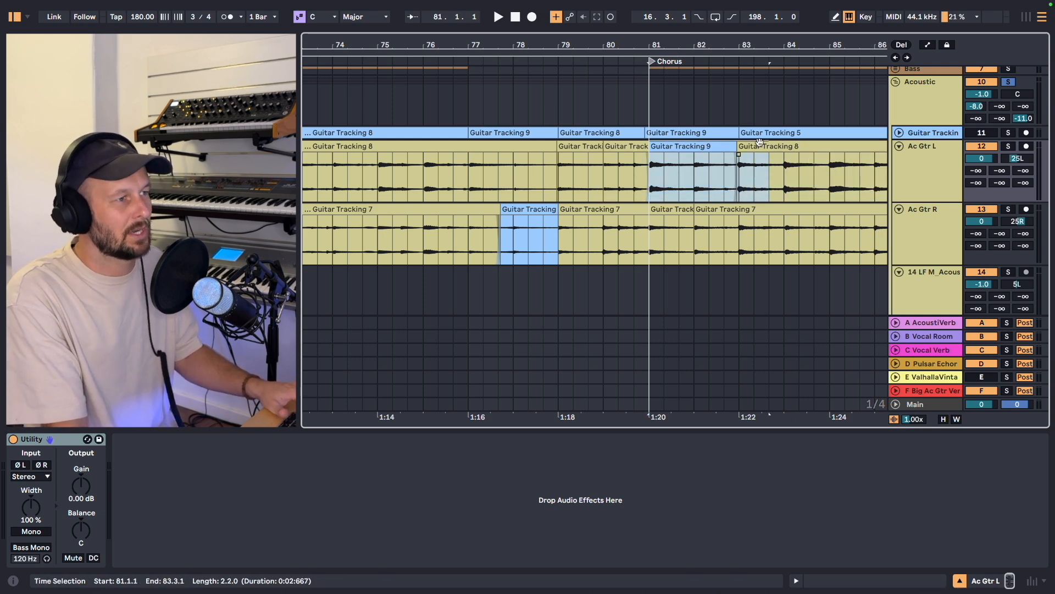
- Play the acoustic guitars from bar 91 to hear the short blue patch clip on the Ac Gtr R track
{"action": "left_click_drag", "start_coordinate": [729, 42], "coordinate": [587, 80]}
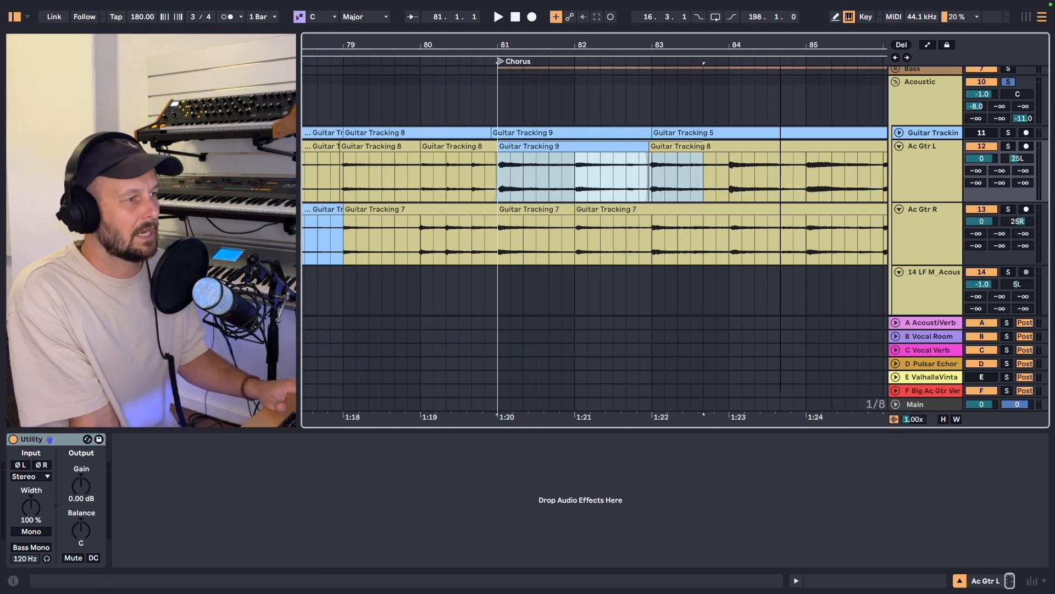
{"action": "left_click_drag", "start_coordinate": [781, 45], "coordinate": [467, 44]}
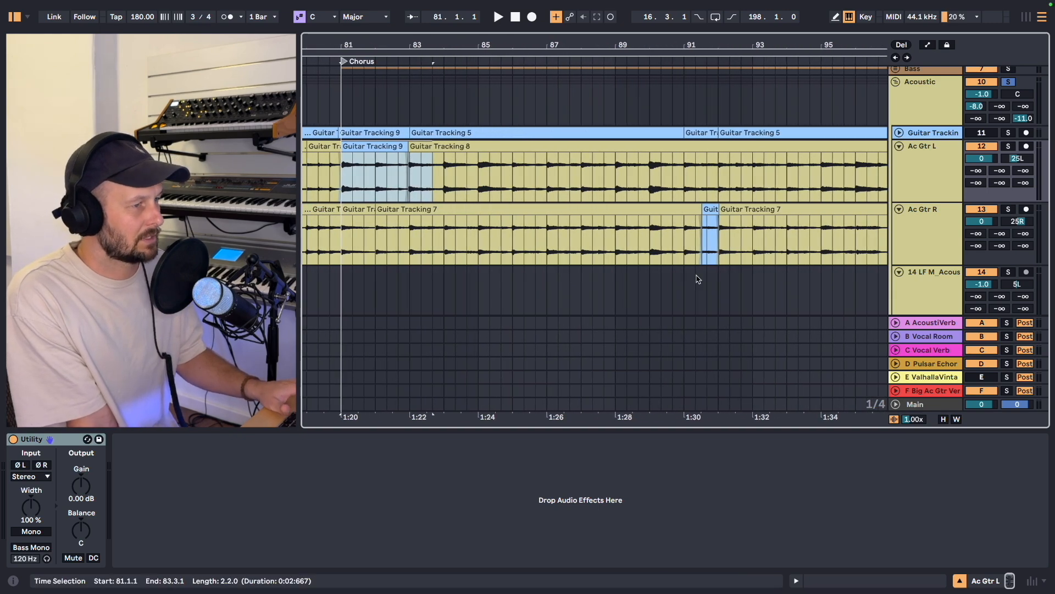
{"action": "left_click", "coordinate": [684, 239]}
{"action": "key", "text": "space"}
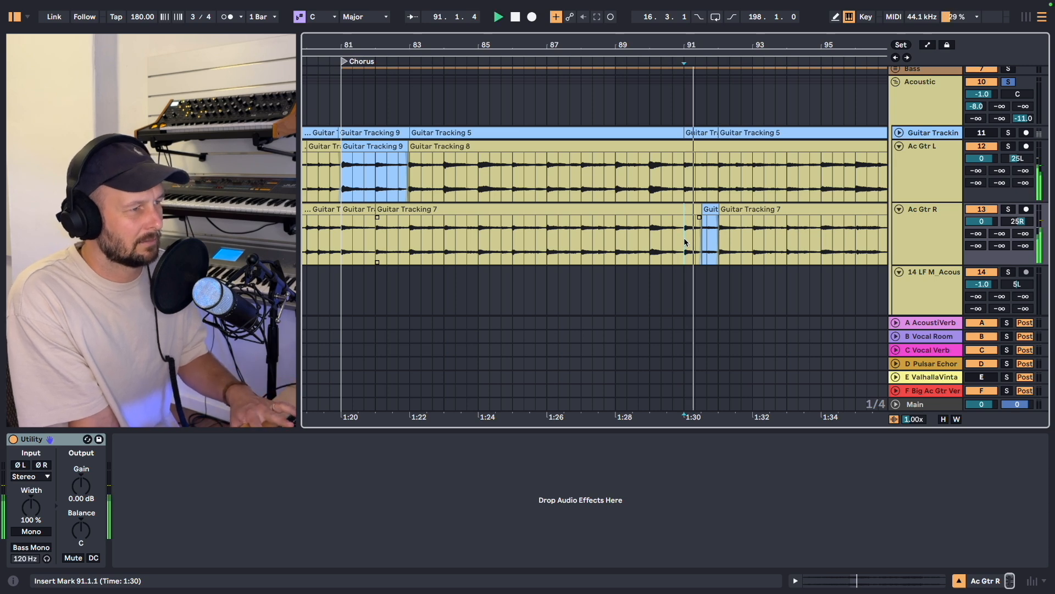
{"action": "key", "text": "space"}
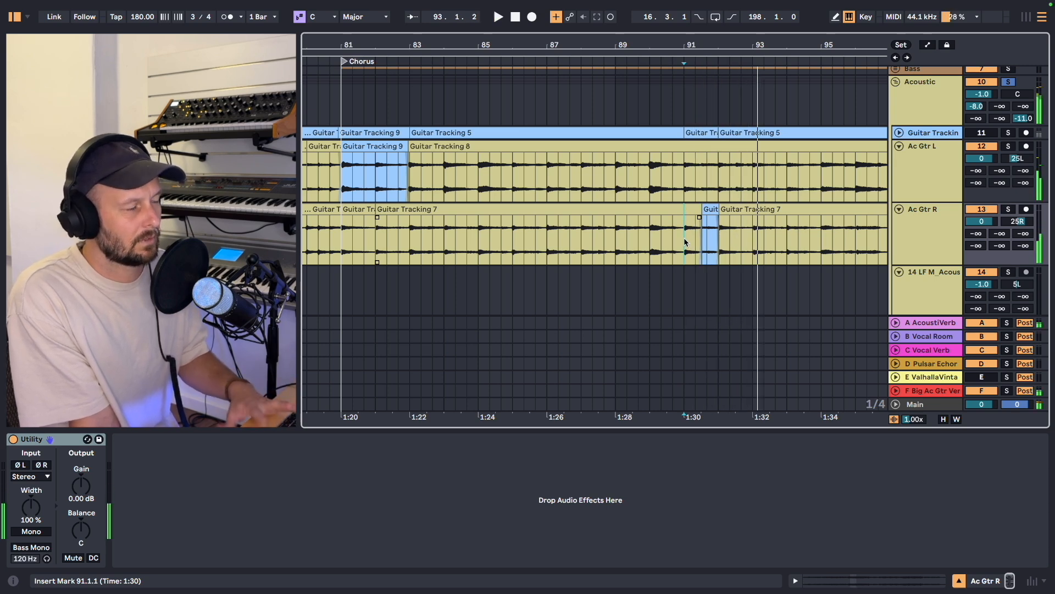
{"action": "scroll", "coordinate": [745, 248], "scroll_direction": "right", "scroll_amount": 4}
{"action": "scroll", "coordinate": [745, 247], "scroll_direction": "down", "scroll_amount": 1}
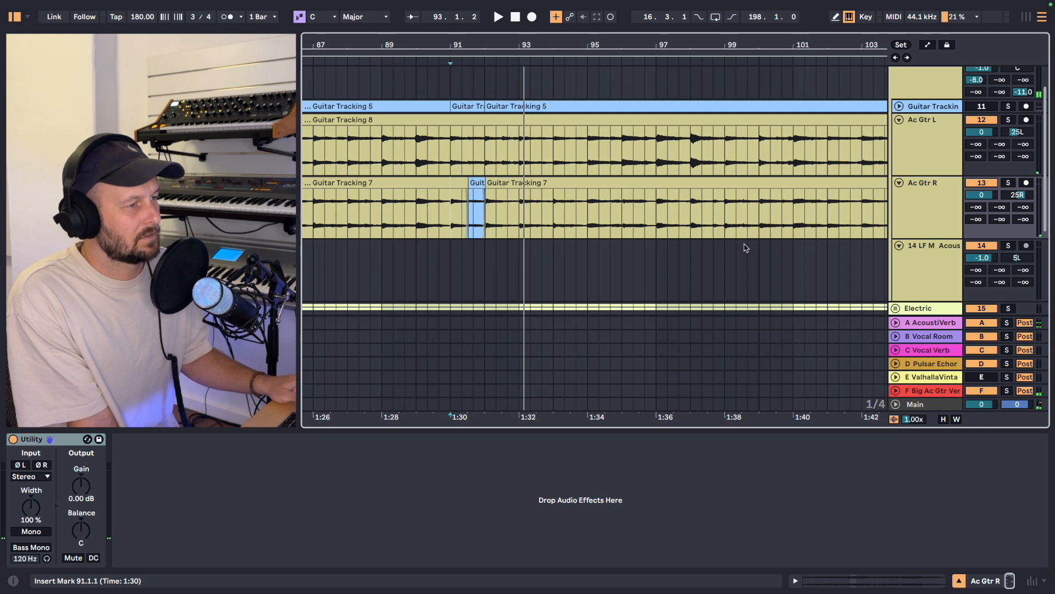
- Solo the LF M_Acoustic Chords track in the Acoustic group and play it from bar 193 in the outro
{"action": "left_click_drag", "start_coordinate": [729, 48], "coordinate": [592, 16]}
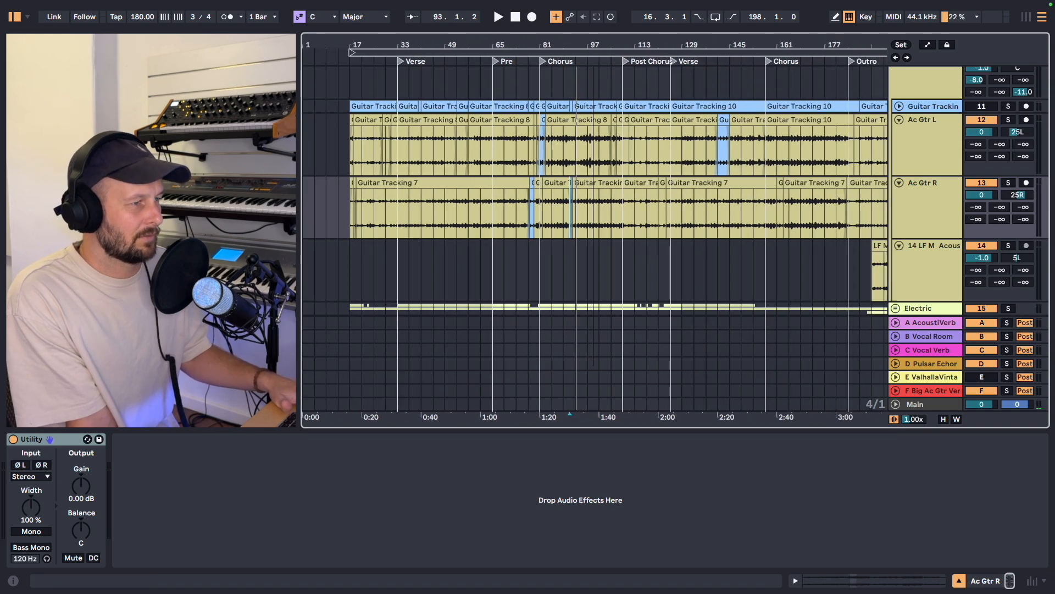
{"action": "left_click_drag", "start_coordinate": [729, 45], "coordinate": [562, 45]}
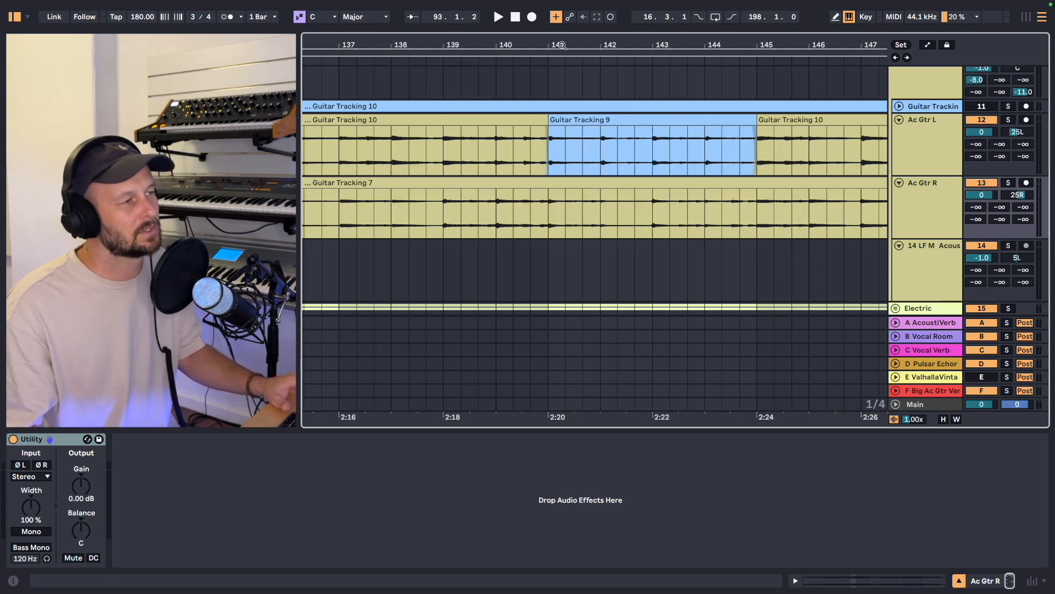
{"action": "left_click_drag", "start_coordinate": [562, 45], "coordinate": [562, 11]}
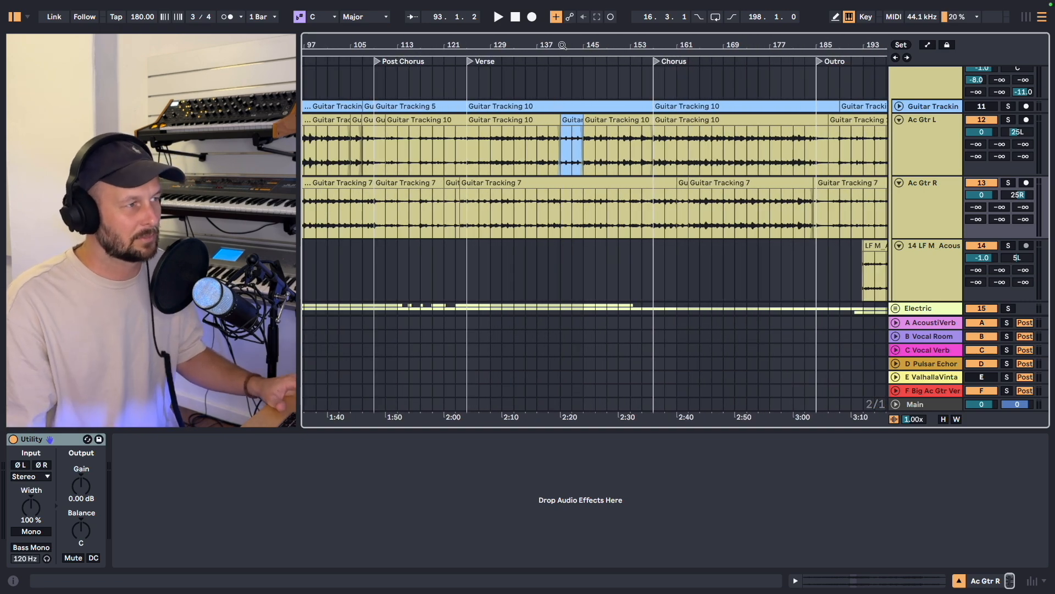
{"action": "left_click_drag", "start_coordinate": [562, 45], "coordinate": [620, 45]}
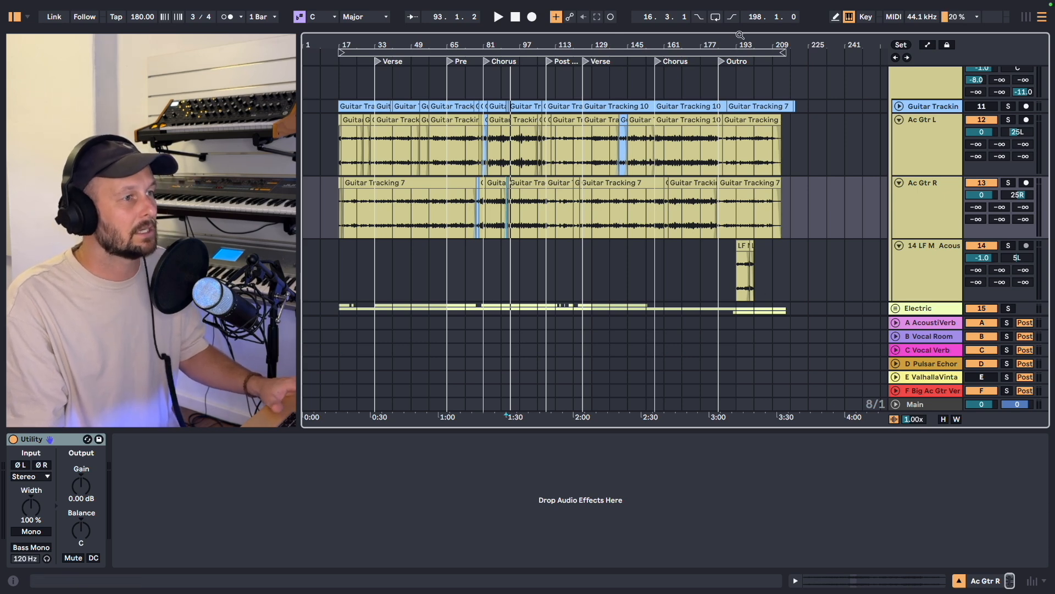
{"action": "left_click_drag", "start_coordinate": [756, 45], "coordinate": [504, 386]}
{"action": "left_click", "coordinate": [583, 280]}
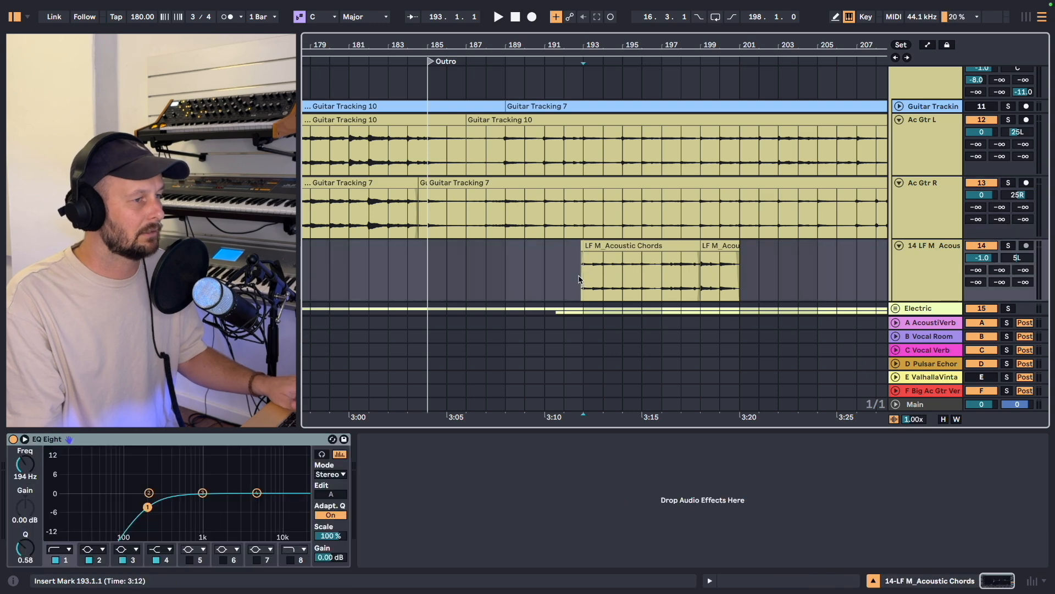
{"action": "left_click", "coordinate": [1011, 246]}
{"action": "key", "text": "space"}
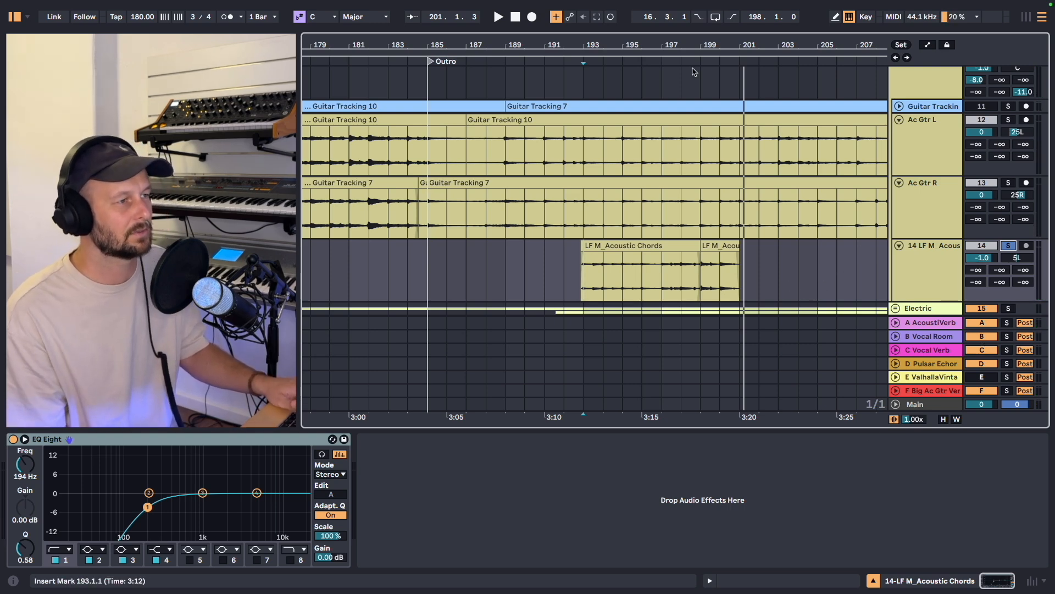
- Solo the whole Acoustic group and play the outro to hear the chords part with both acoustic guitars
{"action": "left_click_drag", "start_coordinate": [686, 44], "coordinate": [685, 44]}
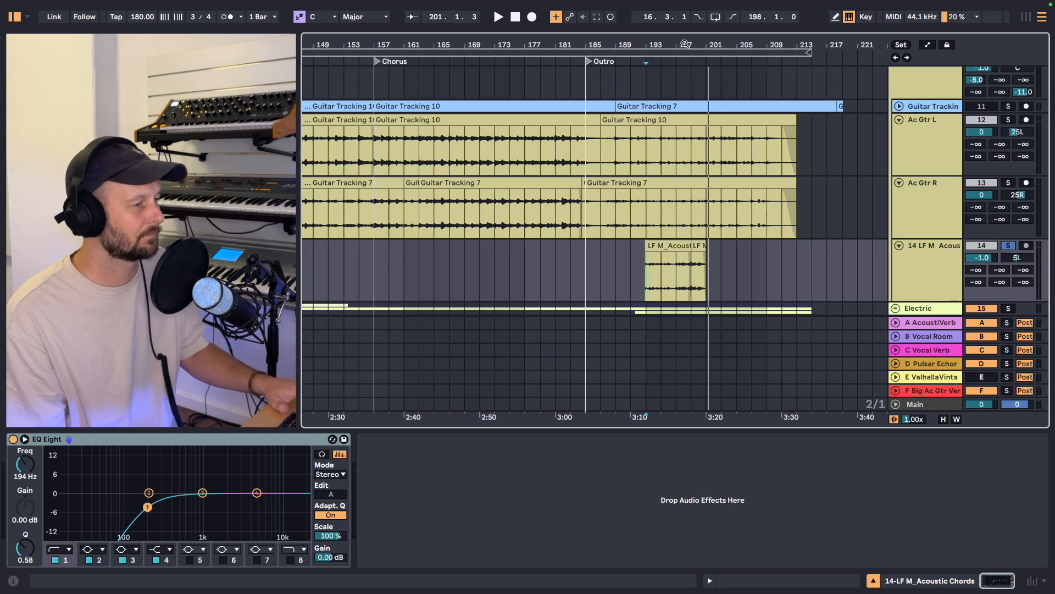
{"action": "scroll", "coordinate": [752, 209], "scroll_direction": "up", "scroll_amount": 3}
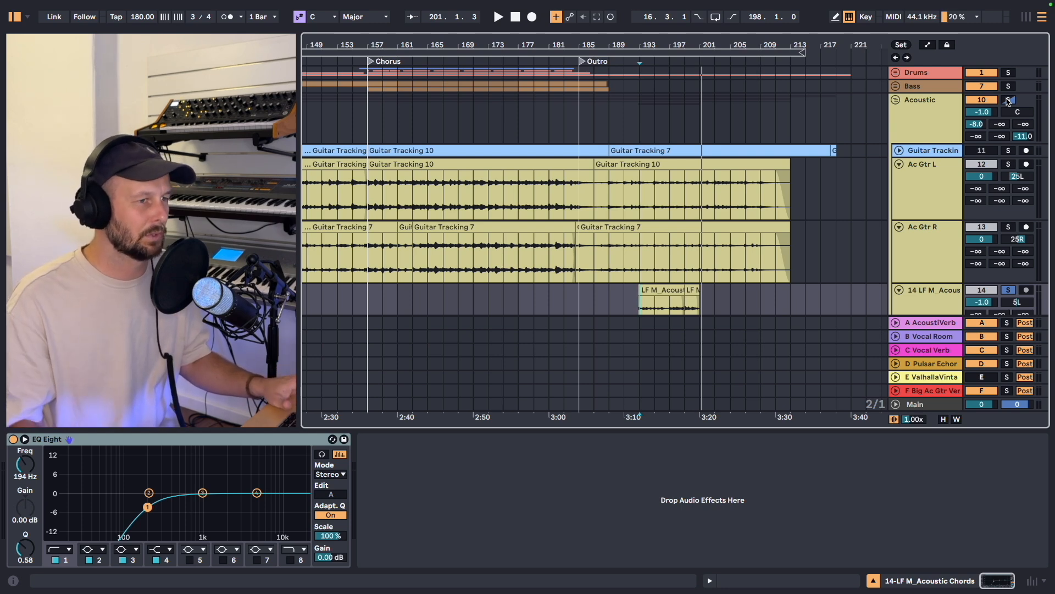
{"action": "left_click", "coordinate": [1008, 100]}
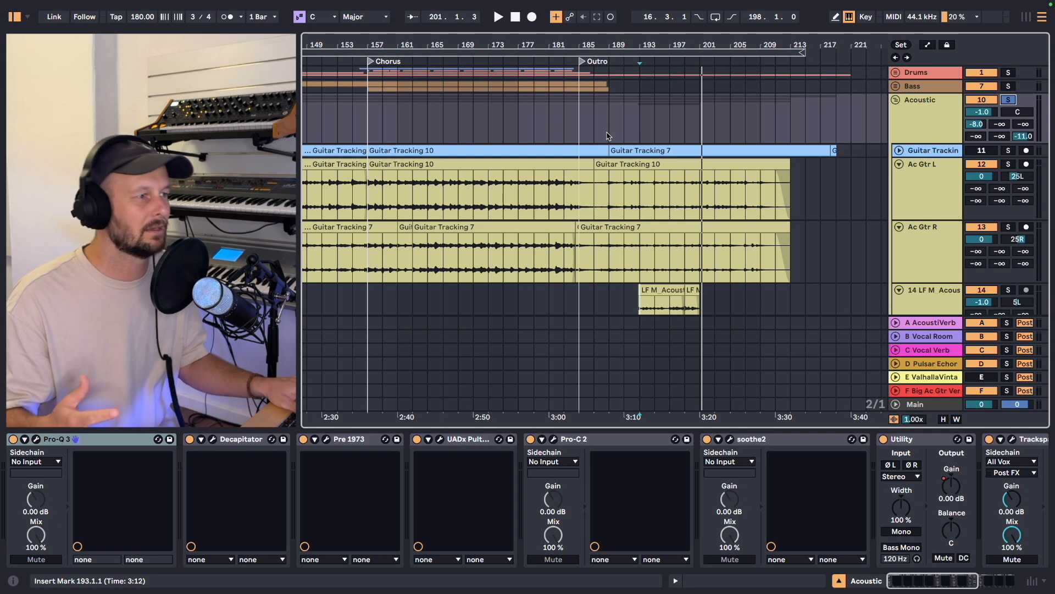
{"action": "key", "text": "space"}
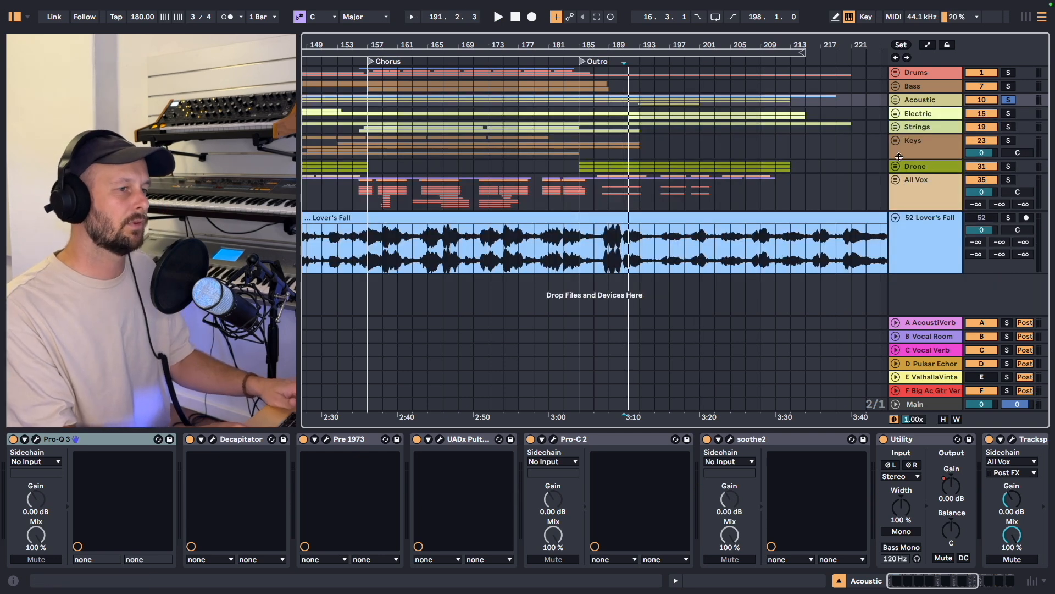
- Solo the Electric group and play the first LF M_Electric Harmonics clip from bar 19
{"action": "left_click", "coordinate": [1007, 113]}
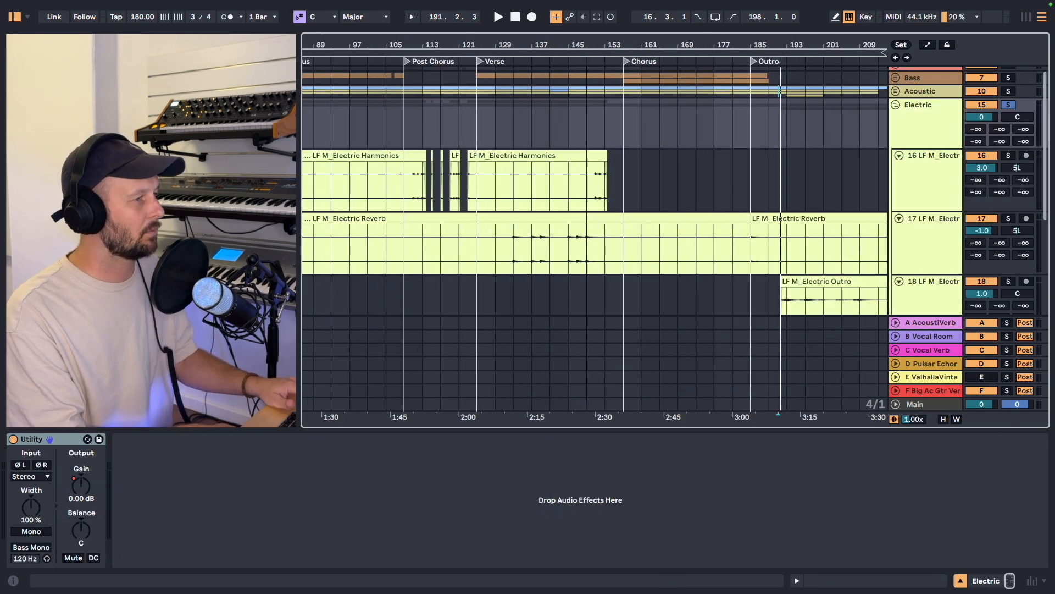
{"action": "left_click_drag", "start_coordinate": [584, 44], "coordinate": [620, 44]}
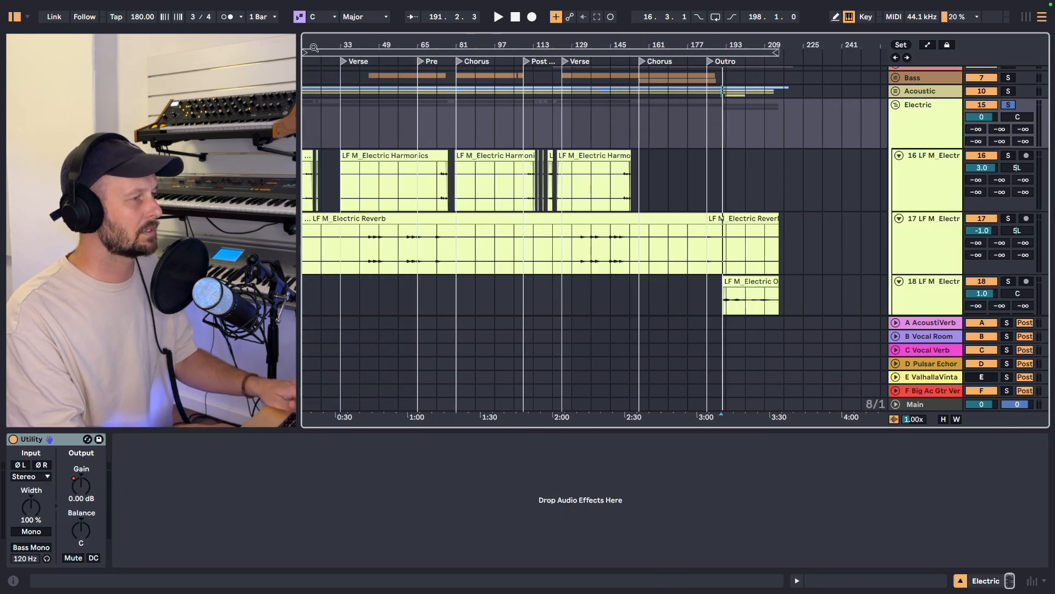
{"action": "mouse_move", "coordinate": [362, 45]}
{"action": "left_mouse_down"}
{"action": "mouse_move", "coordinate": [403, 45]}
{"action": "mouse_move", "coordinate": [343, 51]}
{"action": "left_mouse_up"}
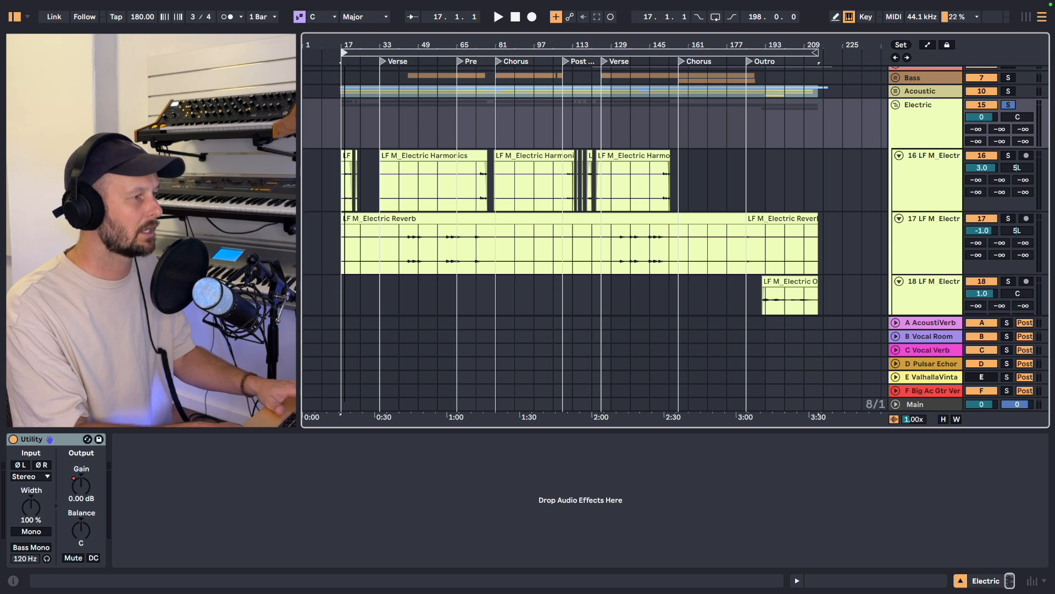
{"action": "left_click_drag", "start_coordinate": [345, 44], "coordinate": [348, 110]}
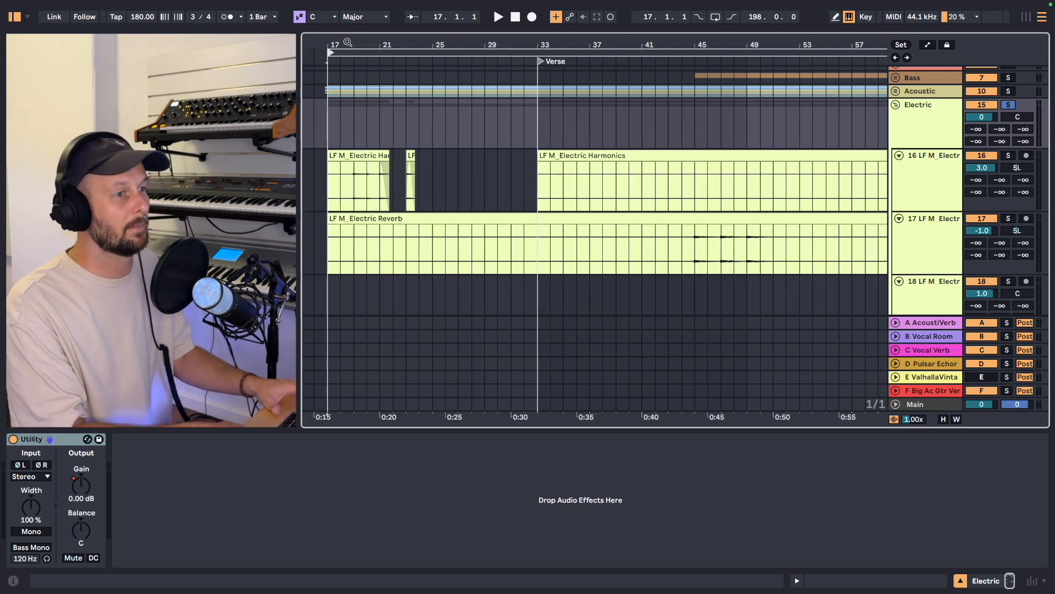
{"action": "left_click", "coordinate": [354, 186]}
{"action": "key", "text": "space"}
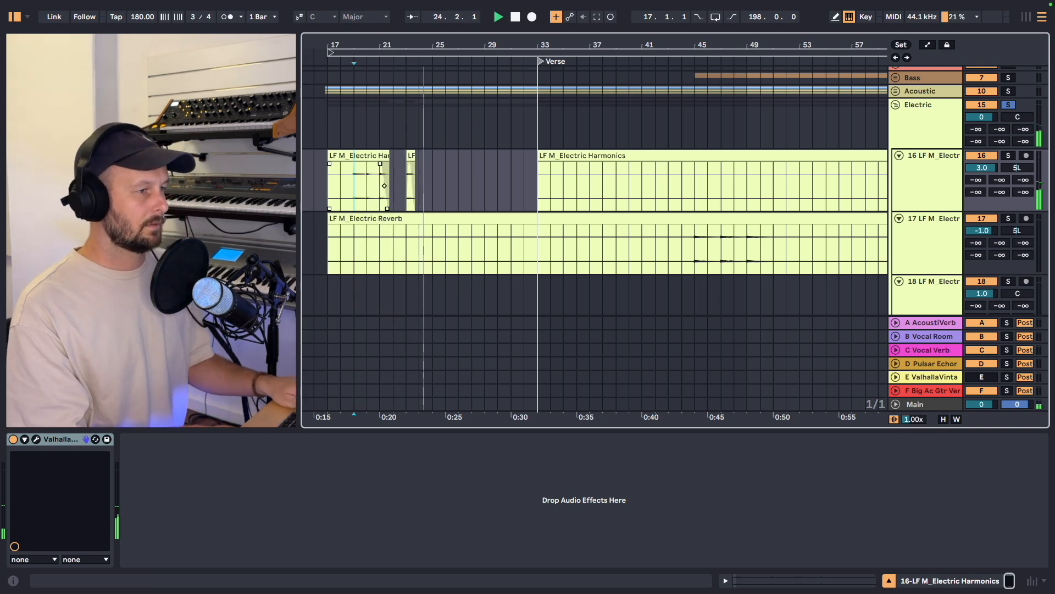
- Compare the LF M_Electric Harmonics part without its Valhalla effect, bypassing the device for playback and re-enabling it
{"action": "left_click", "coordinate": [12, 439]}
{"action": "key", "text": "space"}
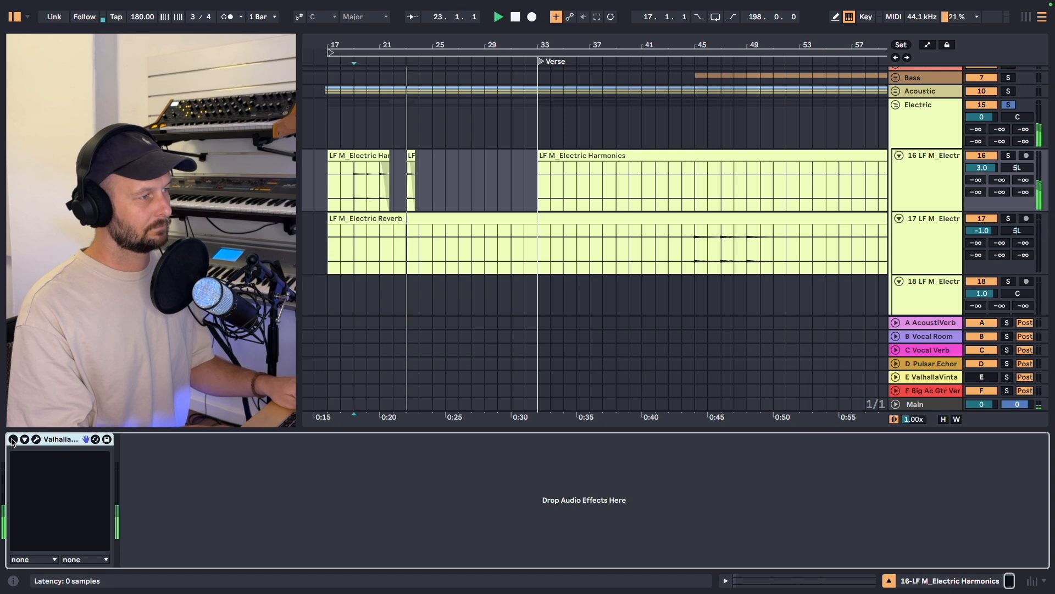
{"action": "left_click", "coordinate": [13, 439]}
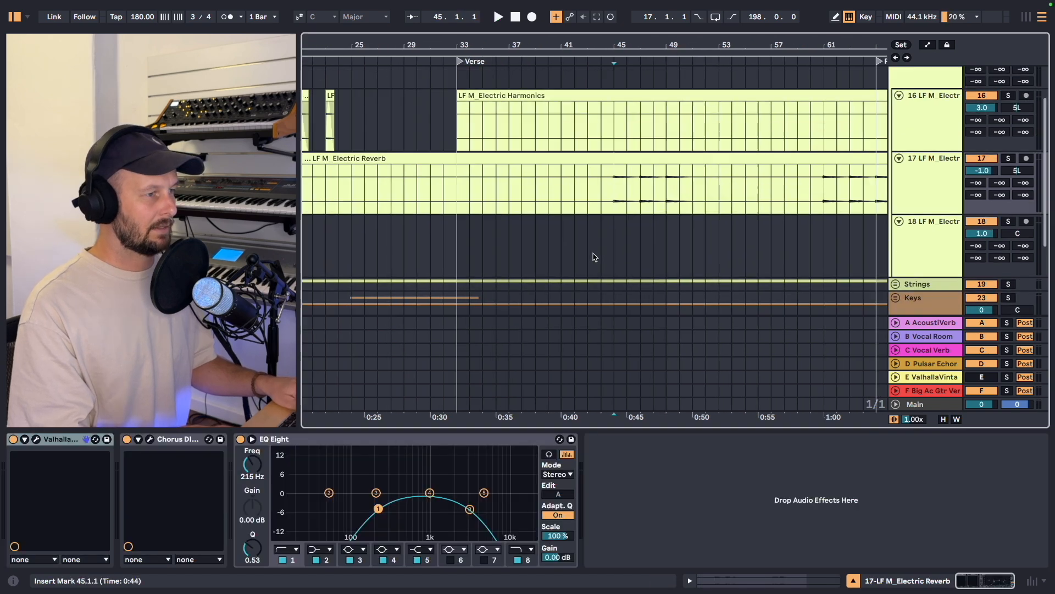
- Solo the LF M_Electric Reverb track and play it from bar 45 in the first verse
{"action": "scroll", "coordinate": [593, 257], "scroll_direction": "right", "scroll_amount": 1}
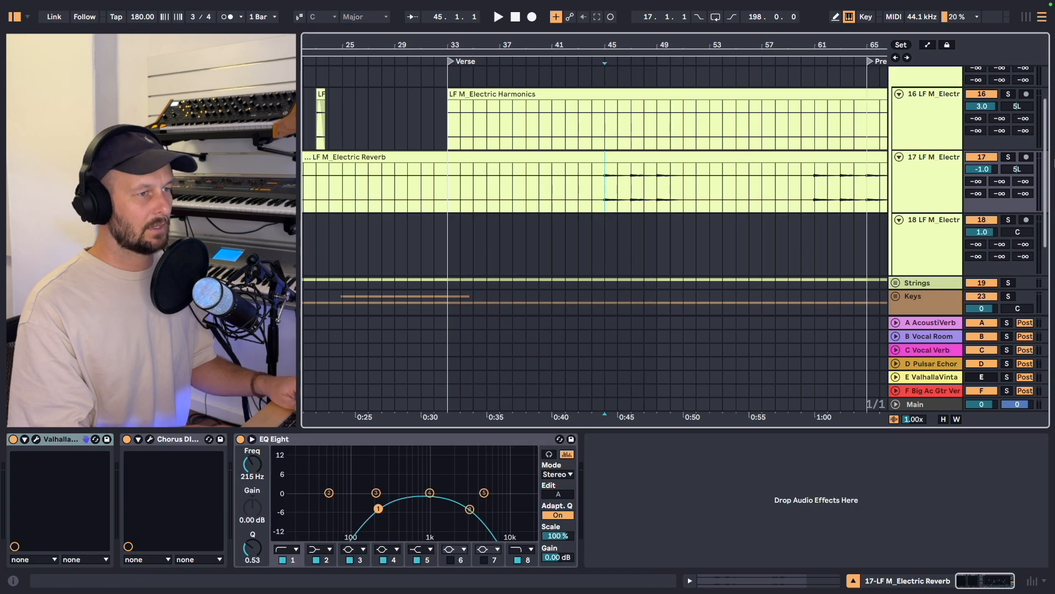
{"action": "left_click", "coordinate": [1008, 157]}
{"action": "key", "text": "space"}
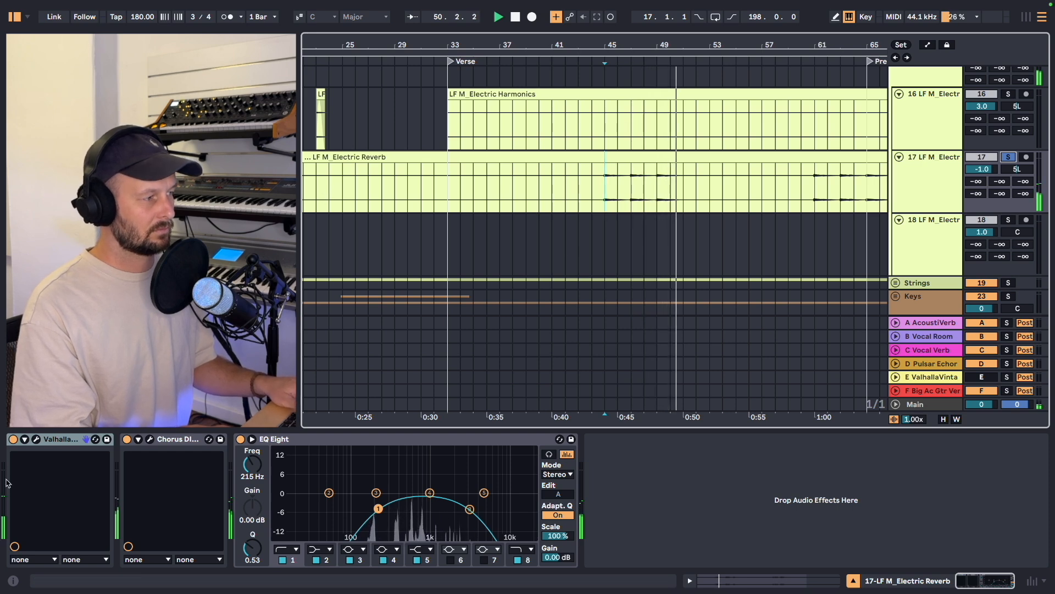
- Play the LF M_Electric Reverb part with its Valhalla, Chorus and EQ Eight devices bypassed, then re-enable all three
{"action": "left_click", "coordinate": [13, 439]}
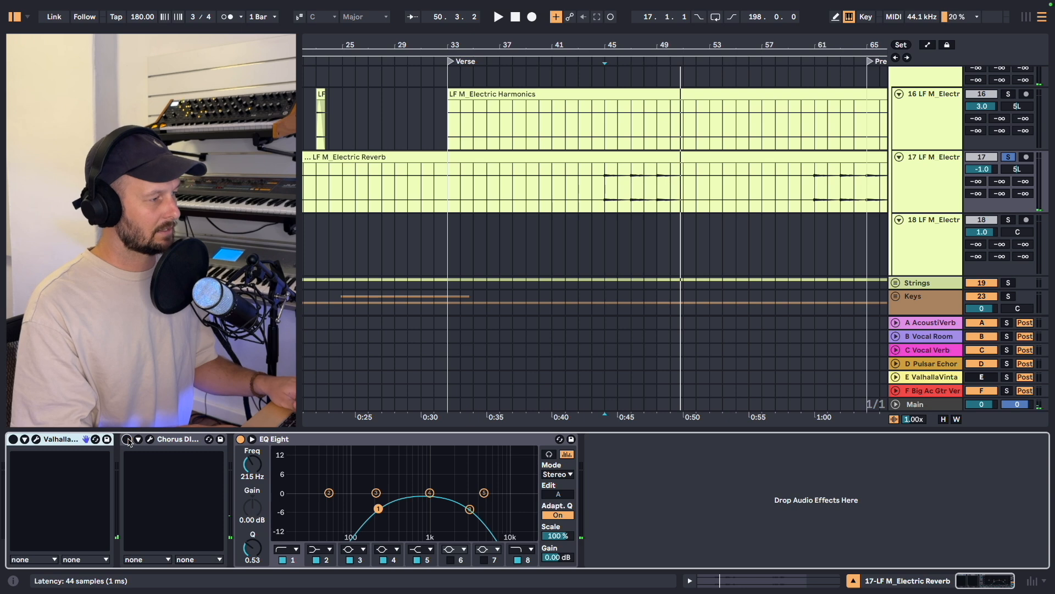
{"action": "left_click", "coordinate": [241, 440]}
{"action": "key", "text": "space"}
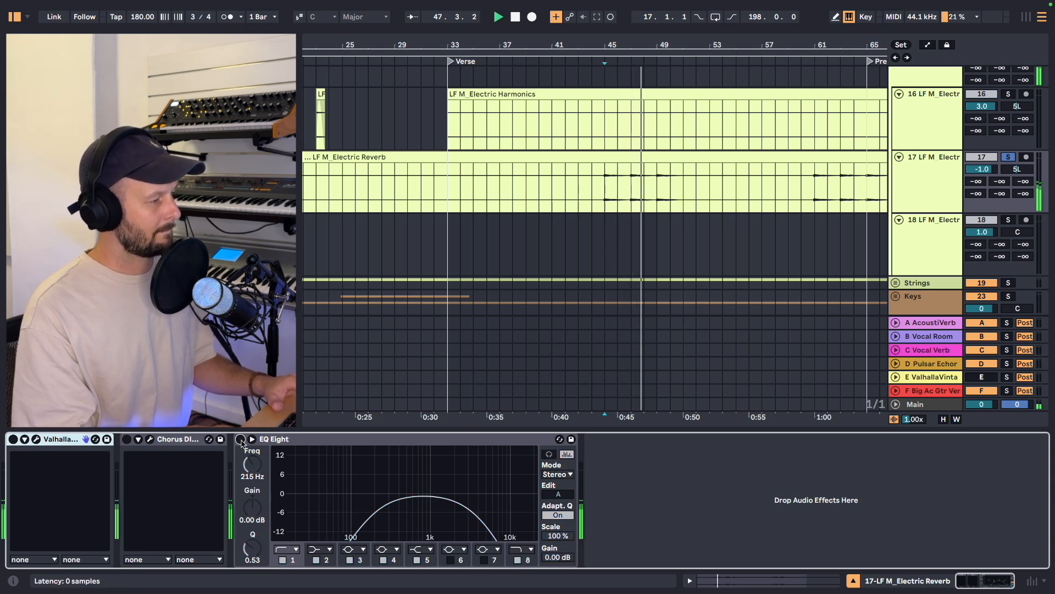
{"action": "left_click", "coordinate": [240, 440]}
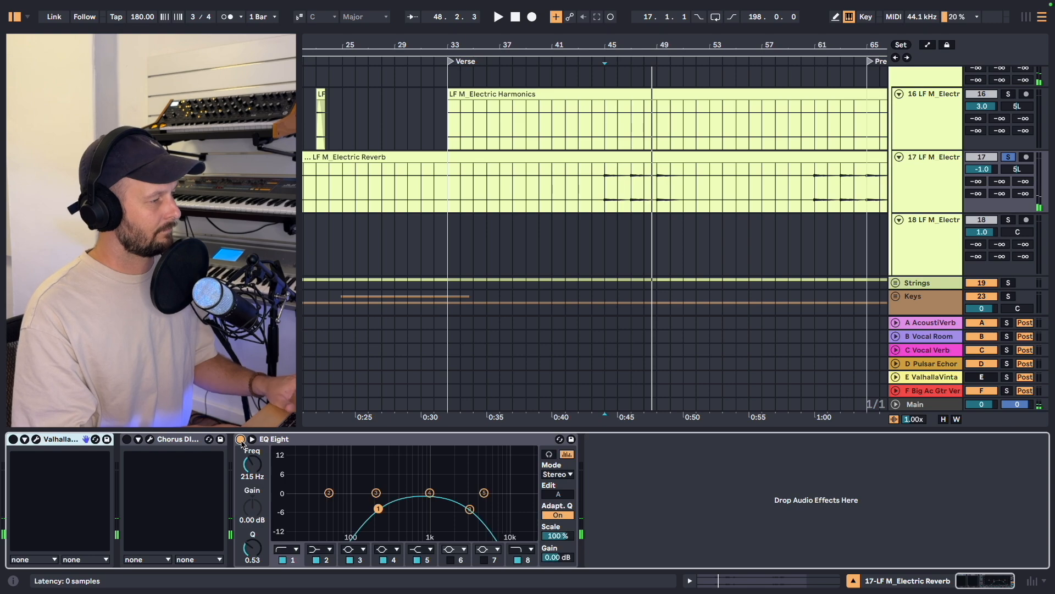
{"action": "left_click", "coordinate": [126, 439]}
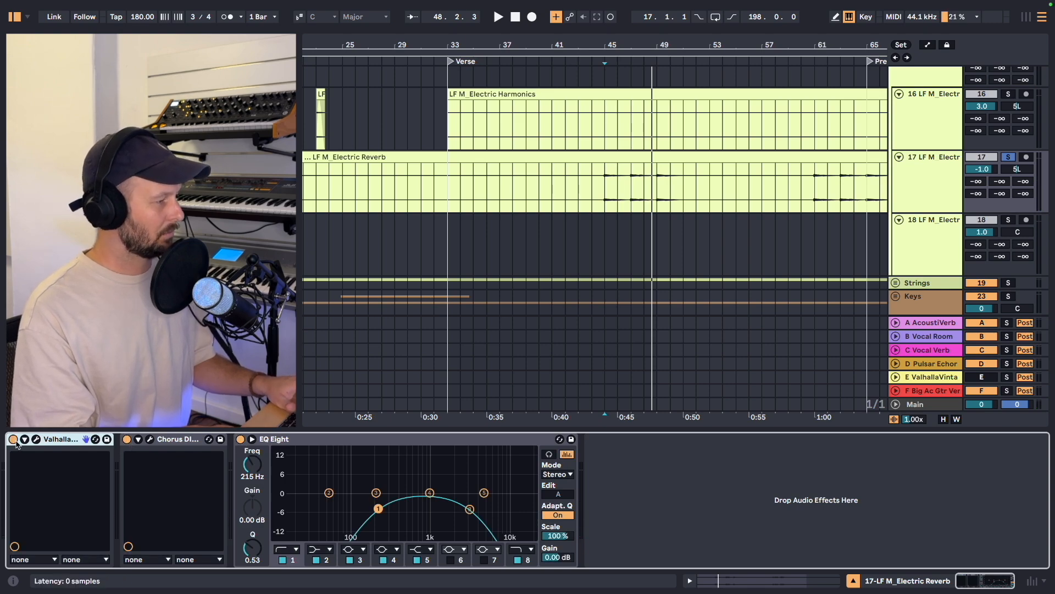
- Select the LF M_Electric Outro clip, solo the Electric group and play the clip from its start
{"action": "scroll", "coordinate": [702, 202], "scroll_direction": "down", "scroll_amount": 3}
{"action": "scroll", "coordinate": [701, 201], "scroll_direction": "right", "scroll_amount": 5}
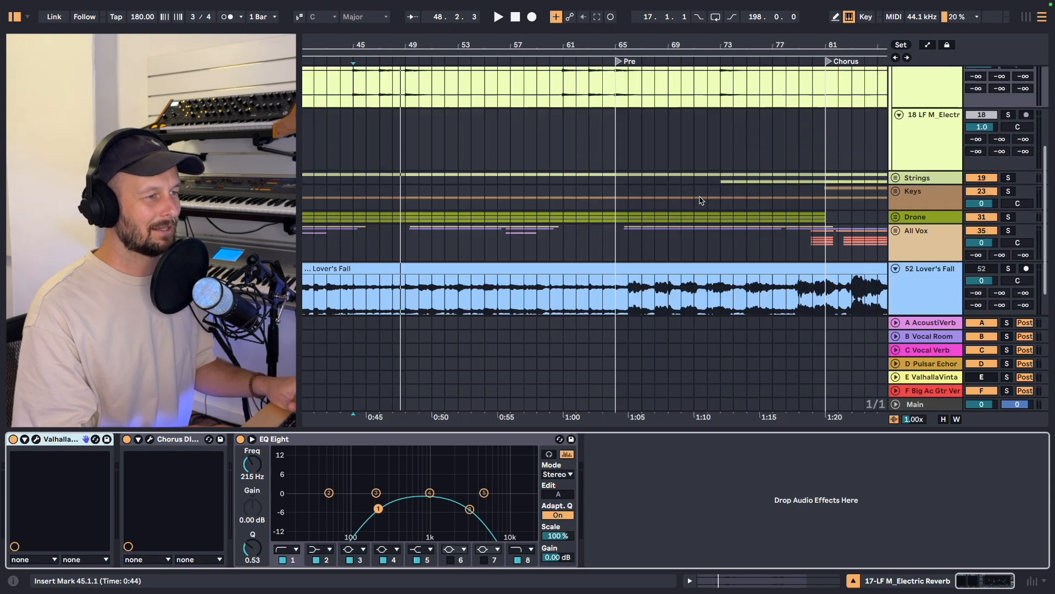
{"action": "left_click_drag", "start_coordinate": [731, 47], "coordinate": [708, 16]}
{"action": "scroll", "coordinate": [709, 214], "scroll_direction": "up", "scroll_amount": 2}
{"action": "scroll", "coordinate": [709, 214], "scroll_direction": "down", "scroll_amount": 3}
{"action": "scroll", "coordinate": [709, 214], "scroll_direction": "right", "scroll_amount": 5}
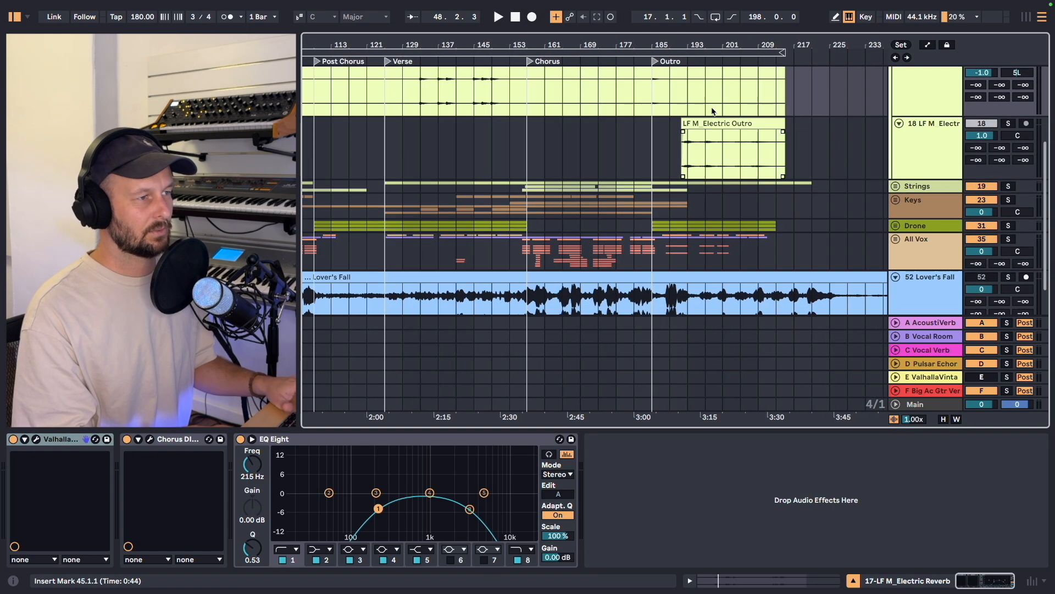
{"action": "left_click", "coordinate": [715, 120]}
{"action": "scroll", "coordinate": [716, 121], "scroll_direction": "up", "scroll_amount": 5}
{"action": "scroll", "coordinate": [715, 122], "scroll_direction": "right", "scroll_amount": 3}
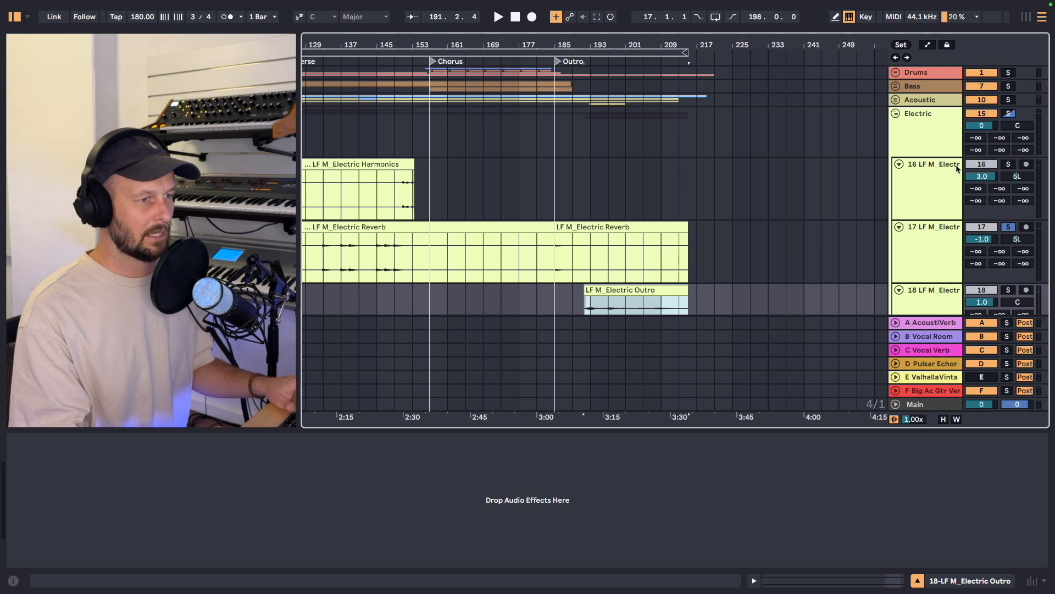
{"action": "left_click", "coordinate": [1008, 113]}
{"action": "scroll", "coordinate": [981, 132], "scroll_direction": "down", "scroll_amount": 3}
{"action": "left_click", "coordinate": [591, 226]}
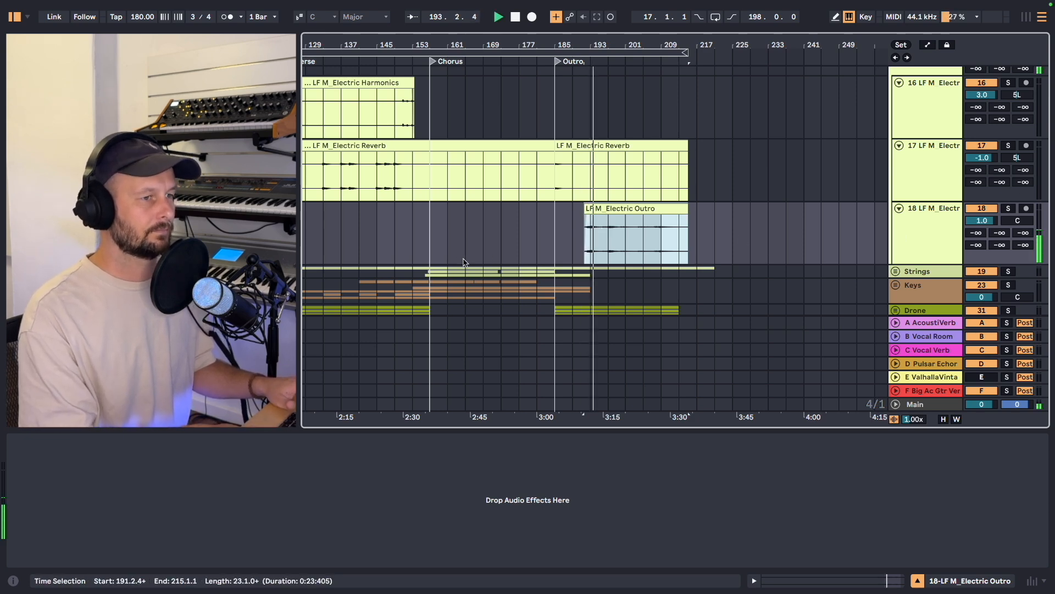
- Solo the Acoustic group together with the Electric group and play the outro to hear them combined
{"action": "scroll", "coordinate": [656, 245], "scroll_direction": "up", "scroll_amount": 3}
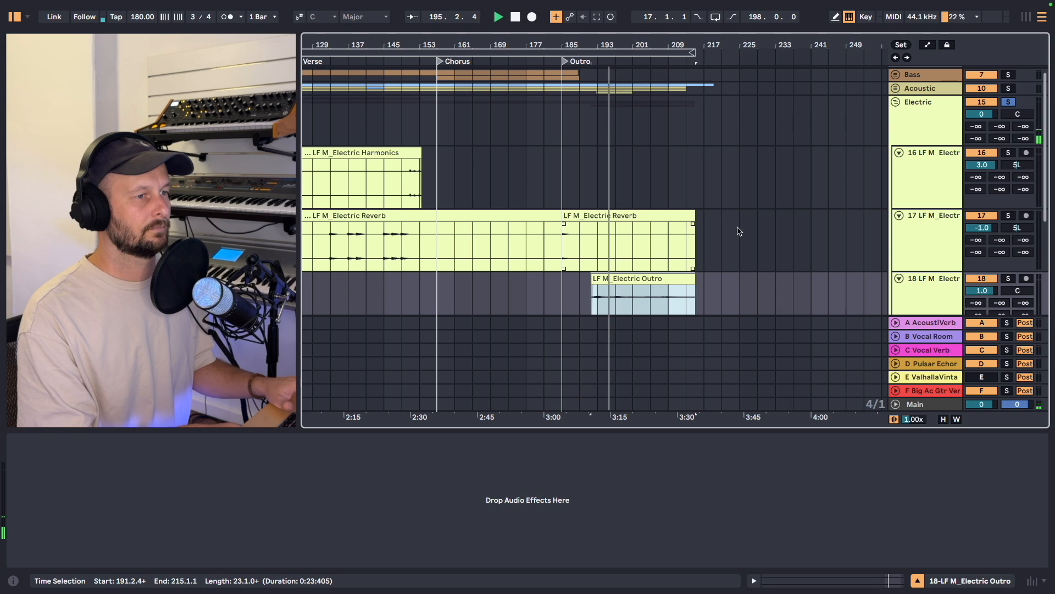
{"action": "left_click", "coordinate": [1010, 88]}
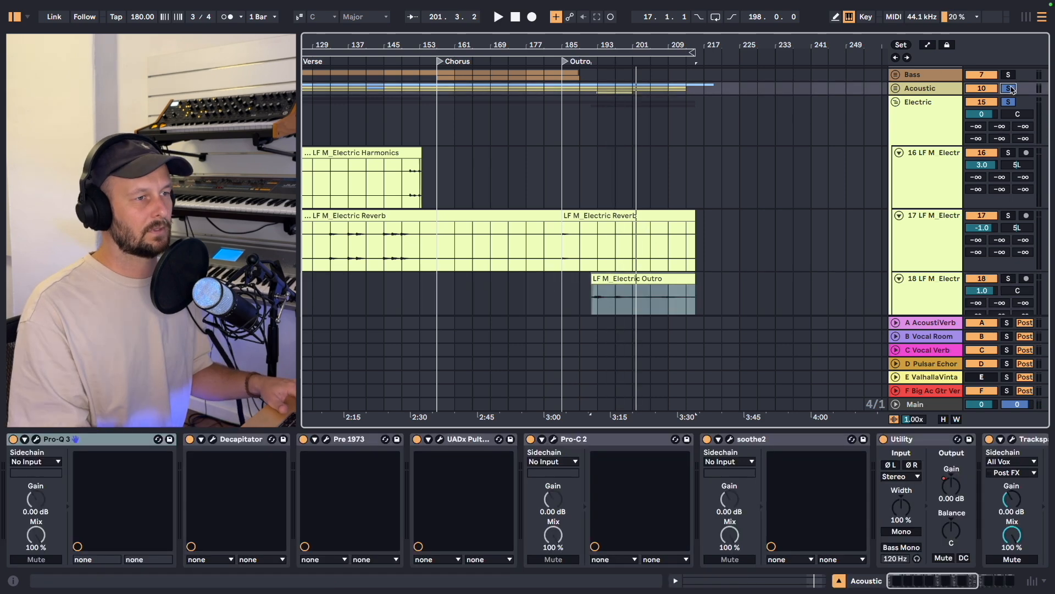
{"action": "key", "text": "space"}
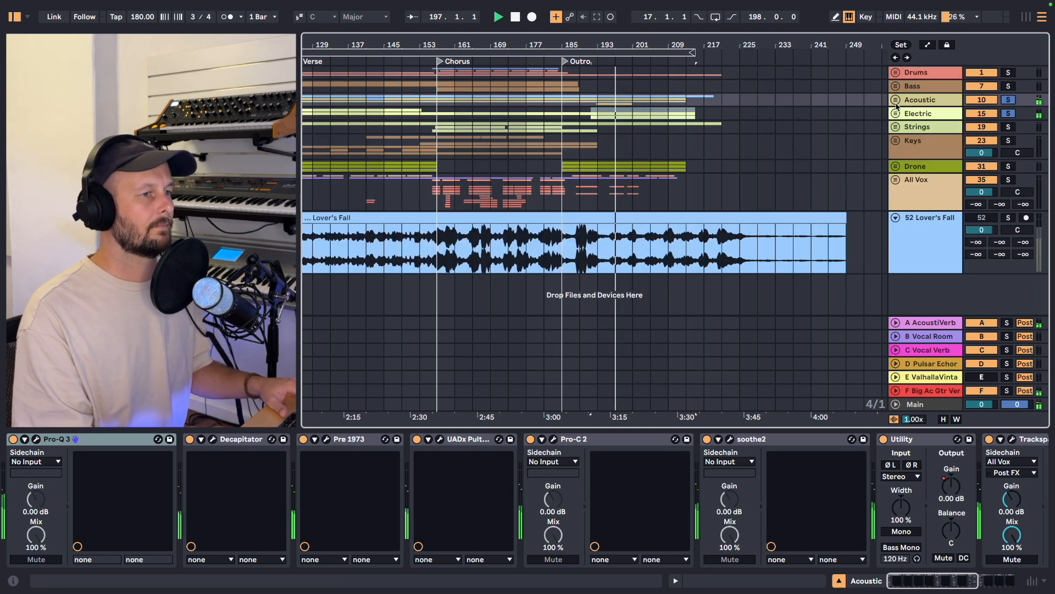
- Solo the LF B_Bass Gtr track inside the unfolded Bass group and play it from the chorus at bar 81
{"action": "left_click", "coordinate": [896, 104]}
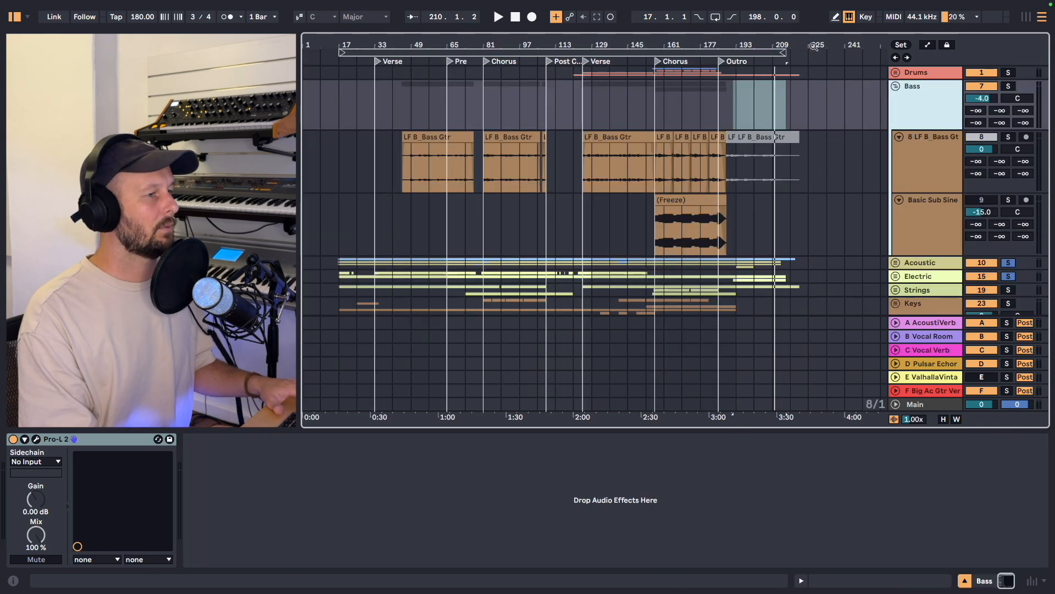
{"action": "left_click", "coordinate": [418, 178]}
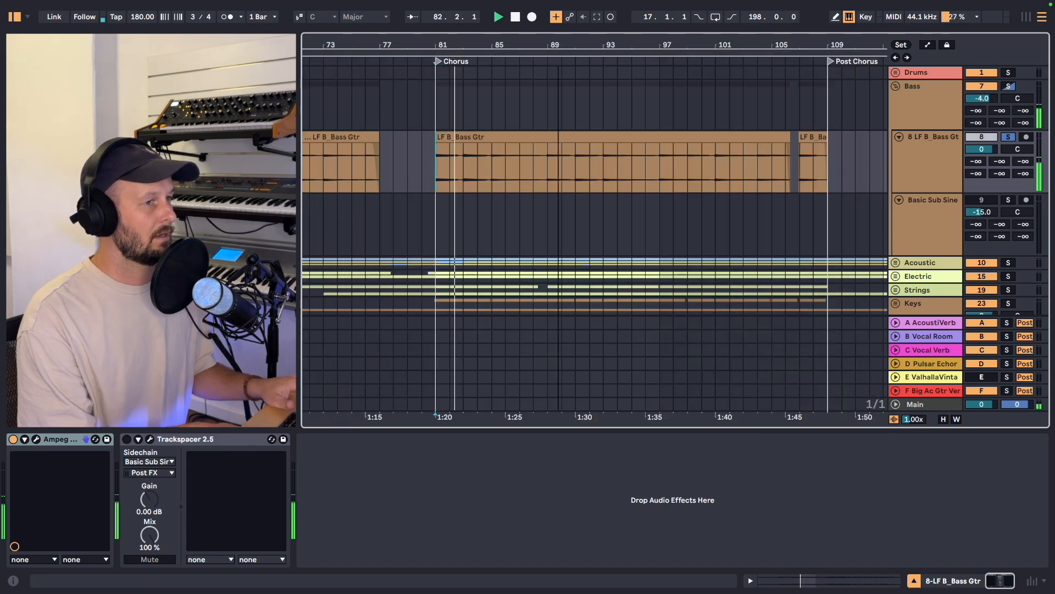
{"action": "left_click_drag", "start_coordinate": [557, 47], "coordinate": [560, 46]}
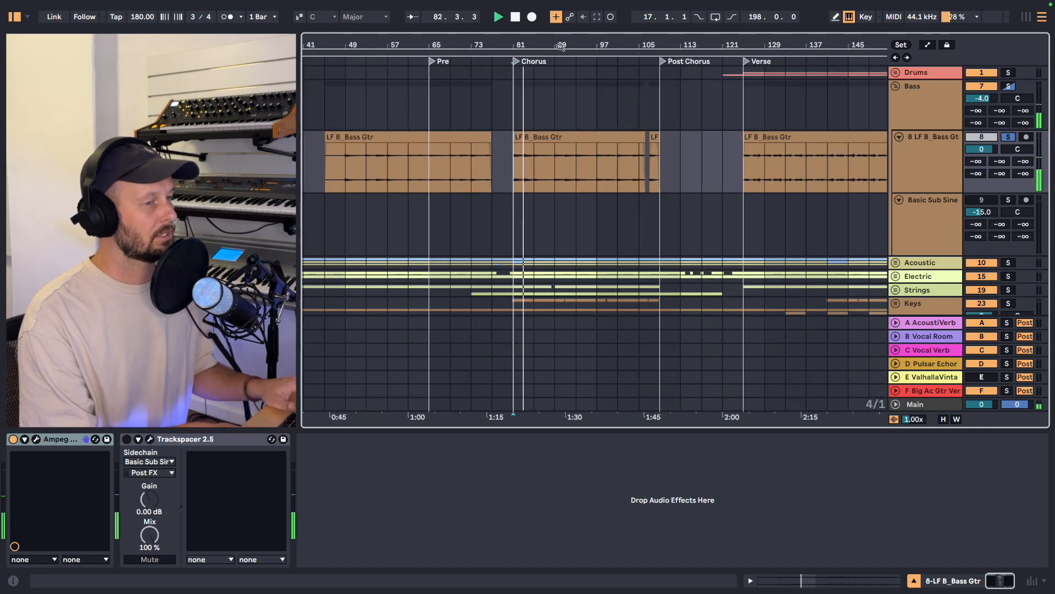
- Examine the device chains of the Bass group and the LF B_Bass Gtr track while the bass plays
{"action": "left_click", "coordinate": [903, 165]}
{"action": "left_click", "coordinate": [922, 112]}
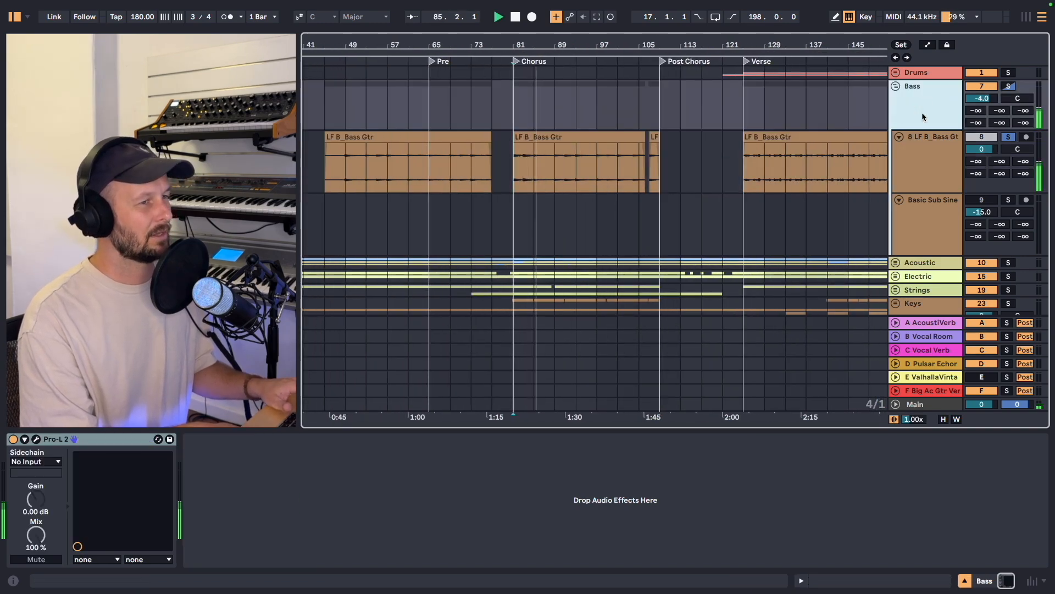
{"action": "left_click", "coordinate": [921, 161]}
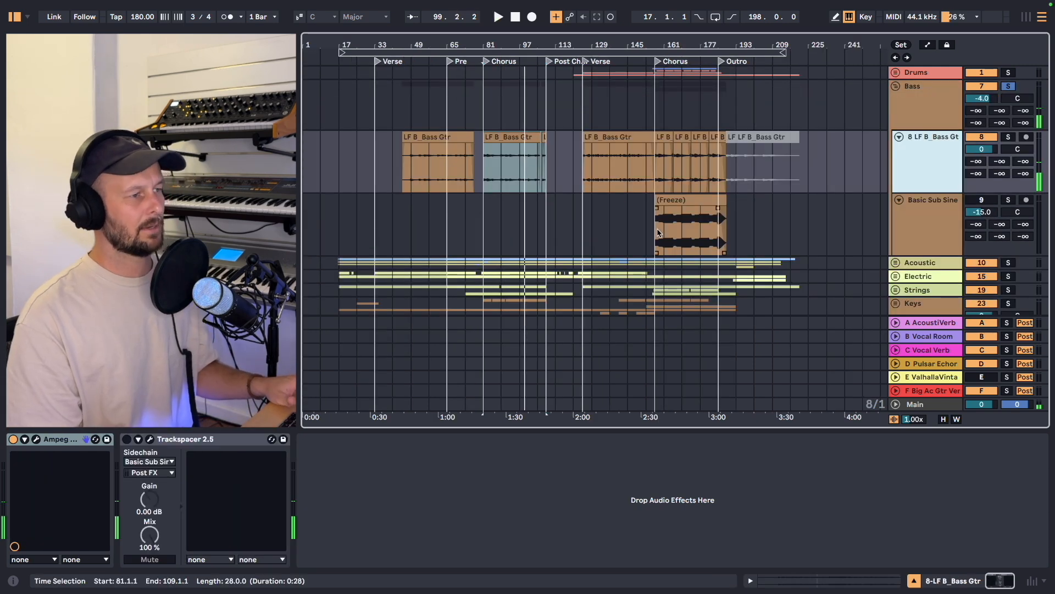
- Select the Basic Sub Sine clip in the second chorus from bar 157, solo its track and play it
{"action": "left_click", "coordinate": [657, 231]}
{"action": "left_click_drag", "start_coordinate": [657, 226], "coordinate": [719, 228]}
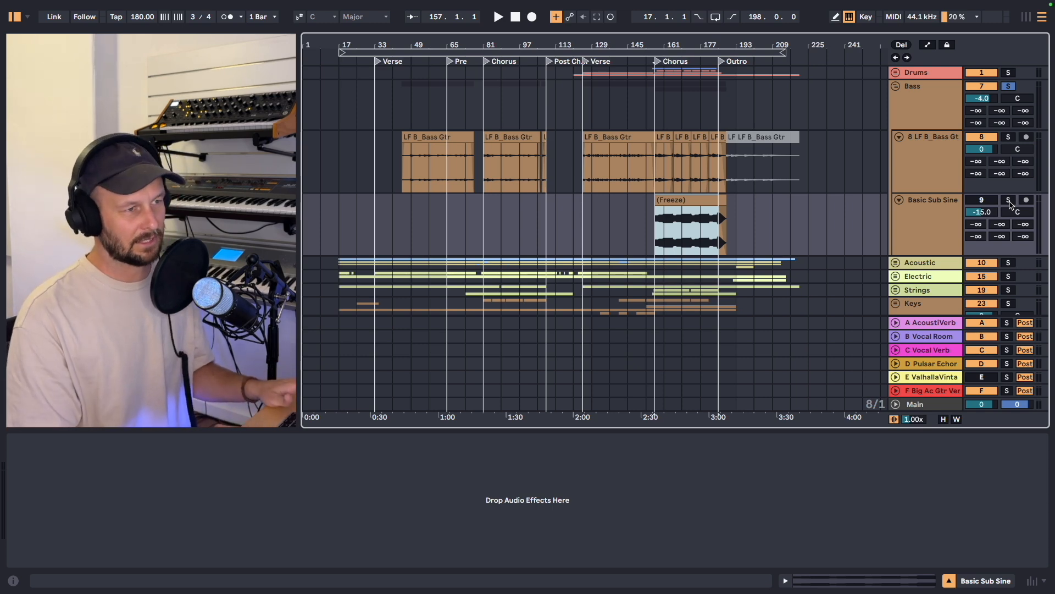
{"action": "left_click", "coordinate": [1009, 200]}
{"action": "key", "text": "space"}
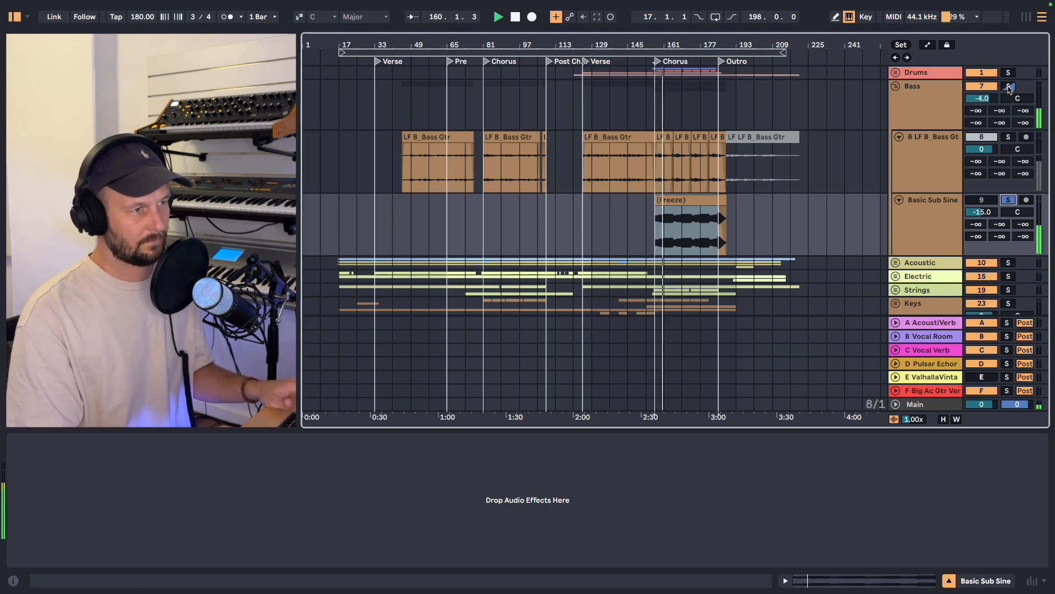
- Solo the whole Bass group, fold it, and add the Acoustic and Electric groups to the solo
{"action": "left_click", "coordinate": [1009, 86]}
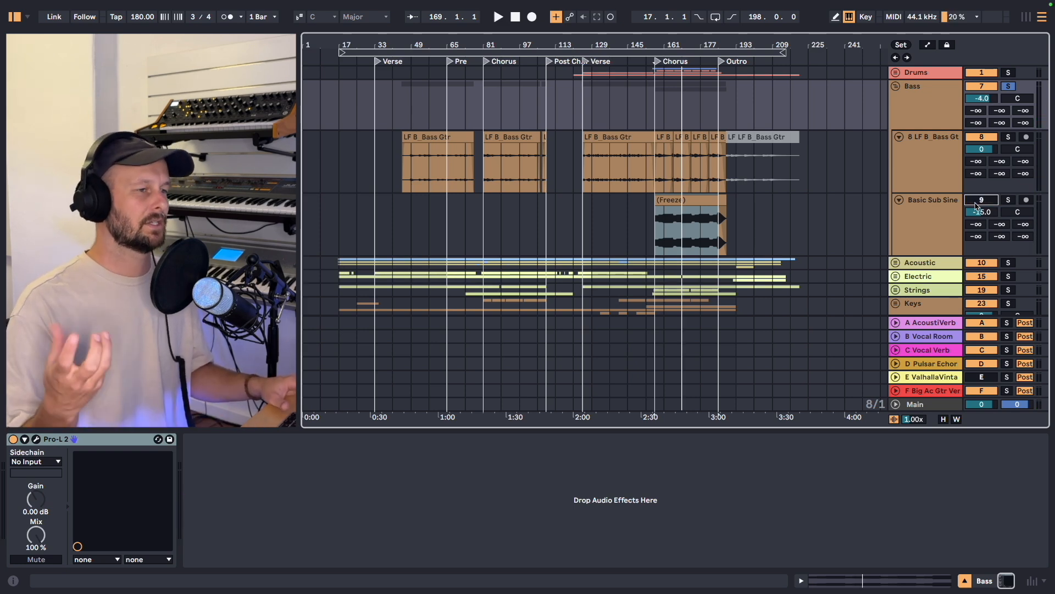
{"action": "left_click", "coordinate": [896, 87]}
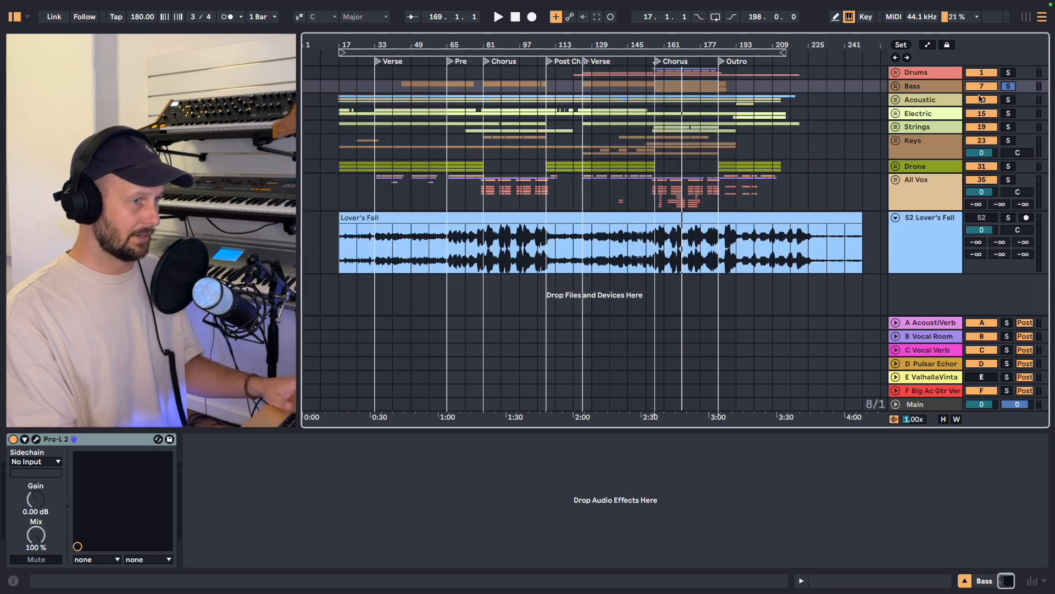
{"action": "left_click", "coordinate": [1010, 100]}
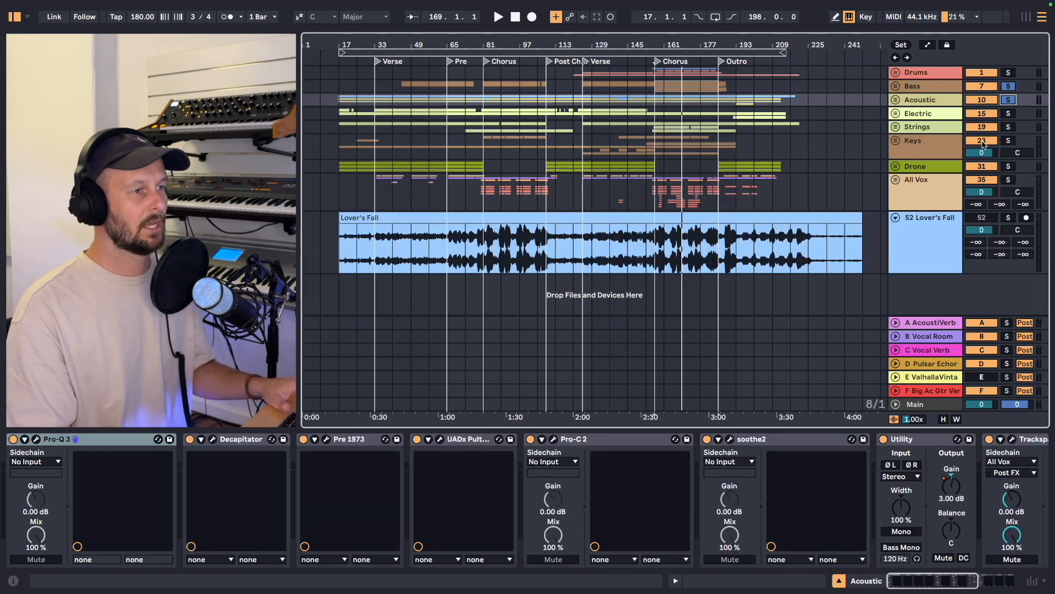
{"action": "left_click", "coordinate": [1009, 114]}
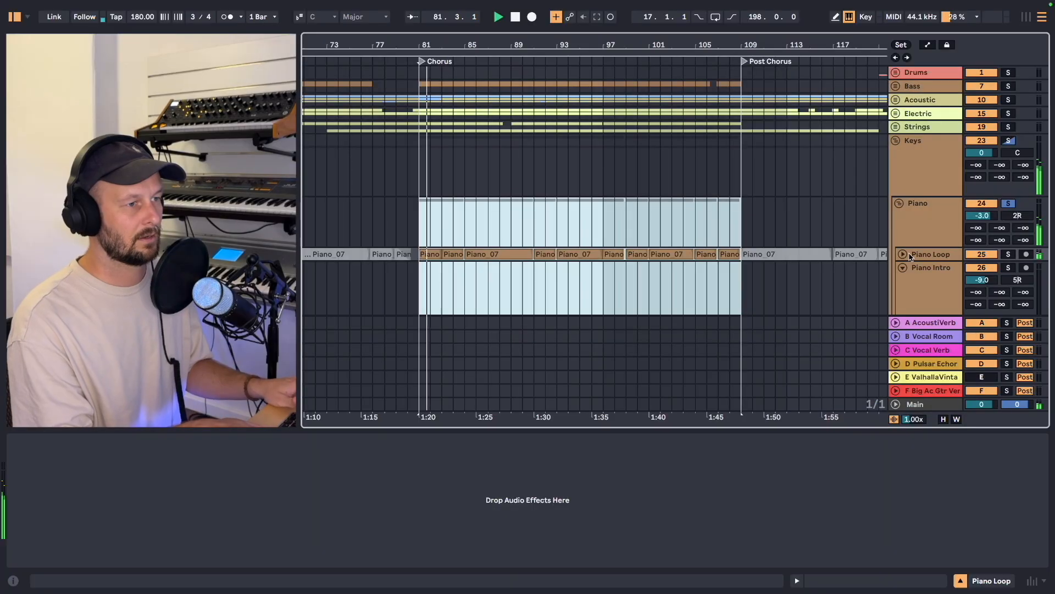
- Unfold the Piano Loop track inside the Piano group and select its first-chorus clips starting at bar 81
{"action": "left_click", "coordinate": [902, 254]}
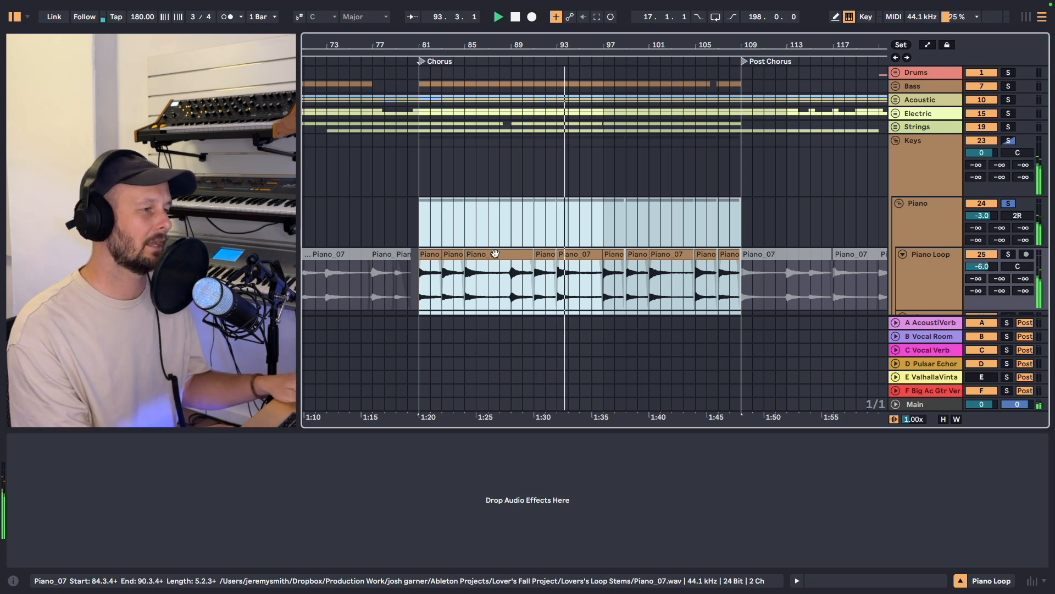
{"action": "scroll", "coordinate": [553, 282], "scroll_direction": "down", "scroll_amount": 2}
{"action": "left_click_drag", "start_coordinate": [416, 236], "coordinate": [738, 246]}
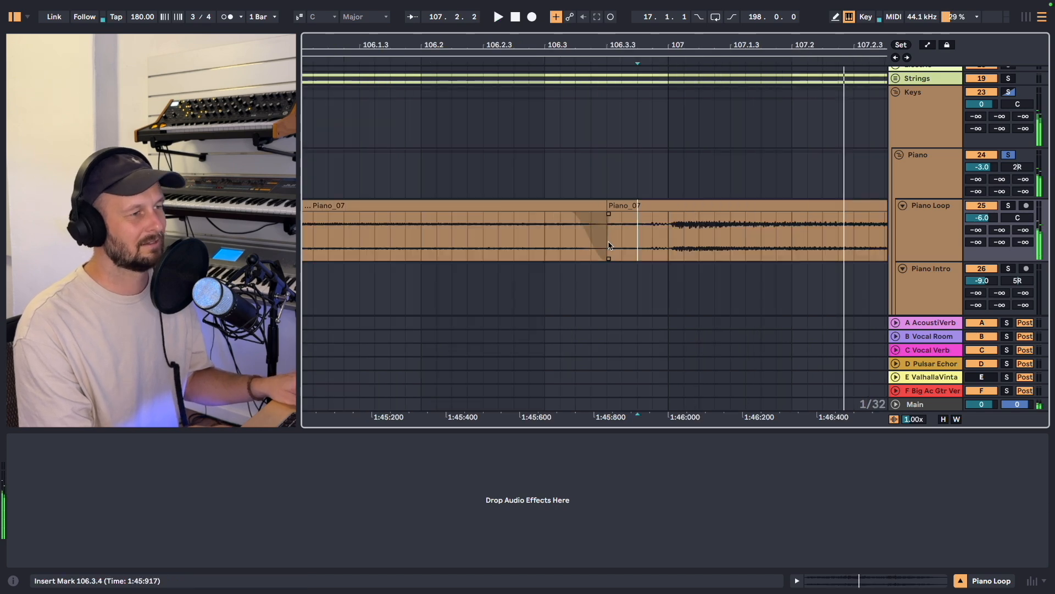
- Play the Piano Loop around the clip edit just before bar 107, and select all its first-chorus clips
{"action": "key", "text": "space"}
{"action": "key", "text": "space"}
{"action": "left_click", "coordinate": [609, 229]}
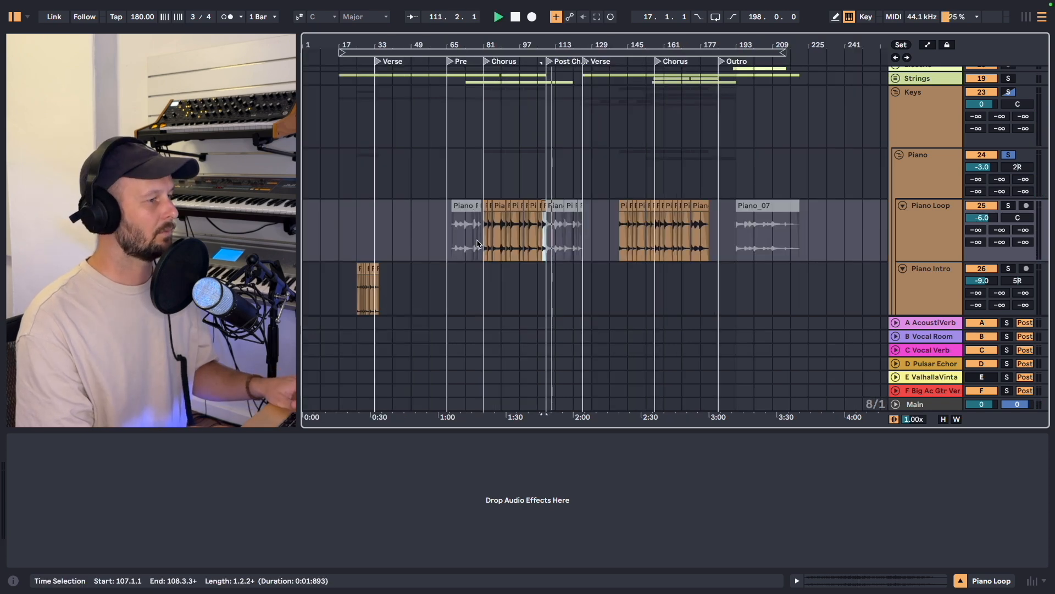
{"action": "left_click", "coordinate": [484, 230]}
{"action": "left_click", "coordinate": [544, 243], "text": "shift"}
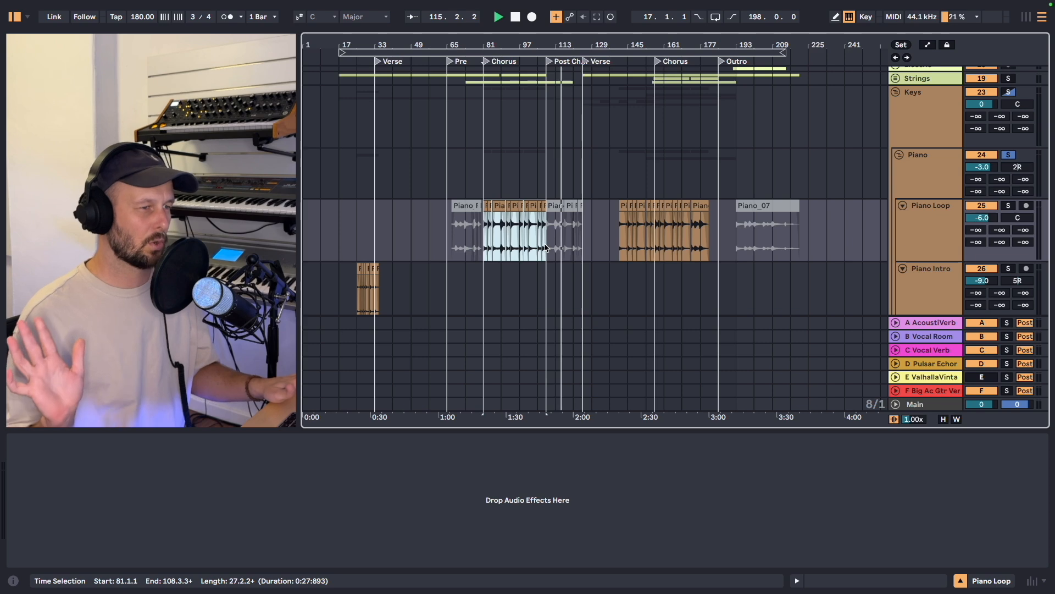
- Fold the Piano group, solo the unfolded Poly D Lead track and play it from bar 121 and bar 157
{"action": "left_click", "coordinate": [899, 155]}
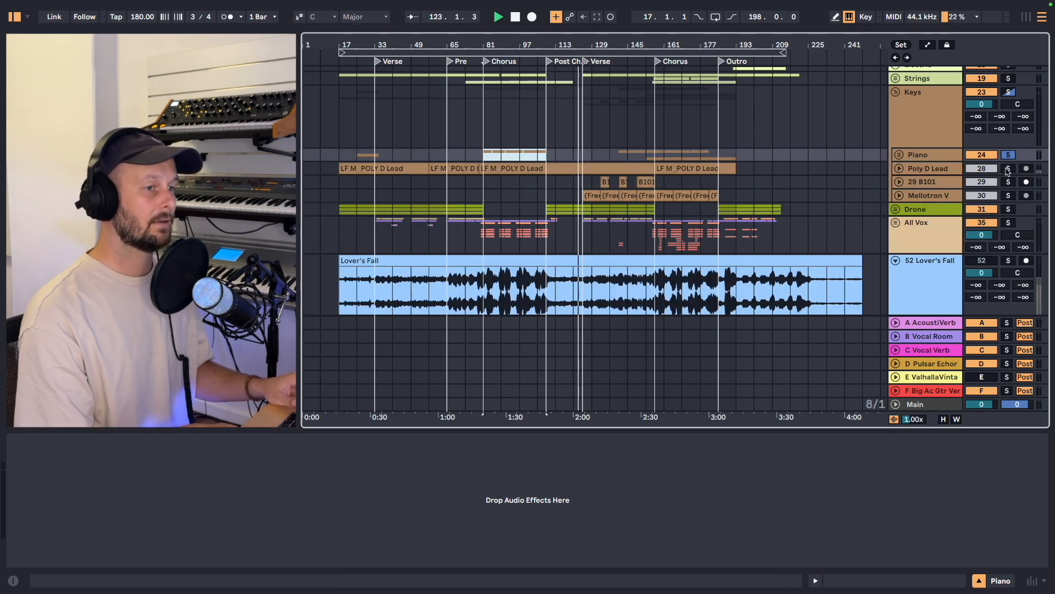
{"action": "left_click", "coordinate": [1007, 169]}
{"action": "left_click", "coordinate": [900, 169]}
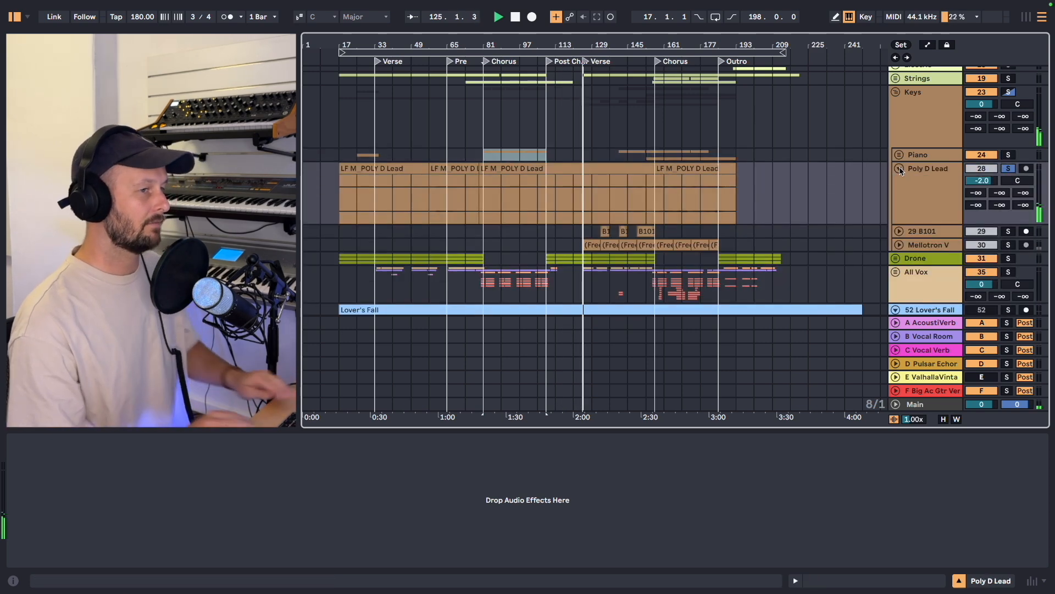
{"action": "left_click", "coordinate": [576, 207]}
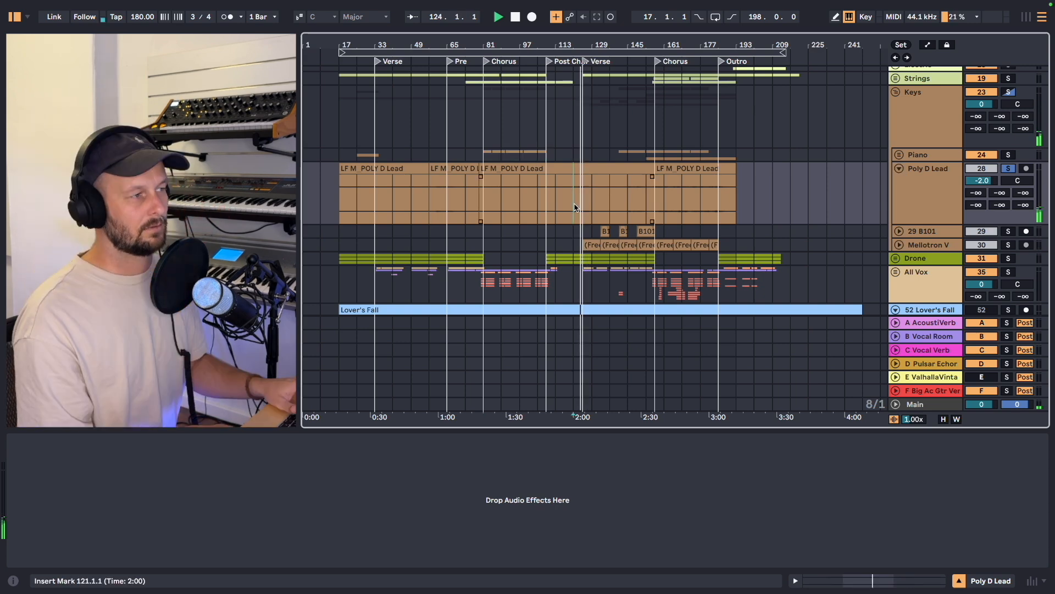
{"action": "left_click", "coordinate": [922, 196]}
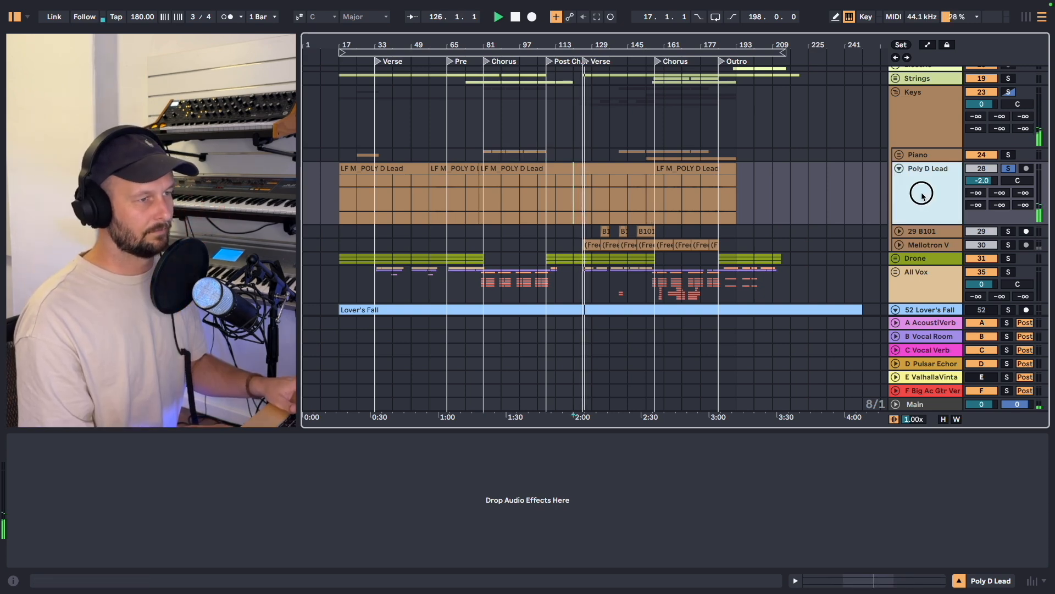
{"action": "left_click", "coordinate": [655, 209]}
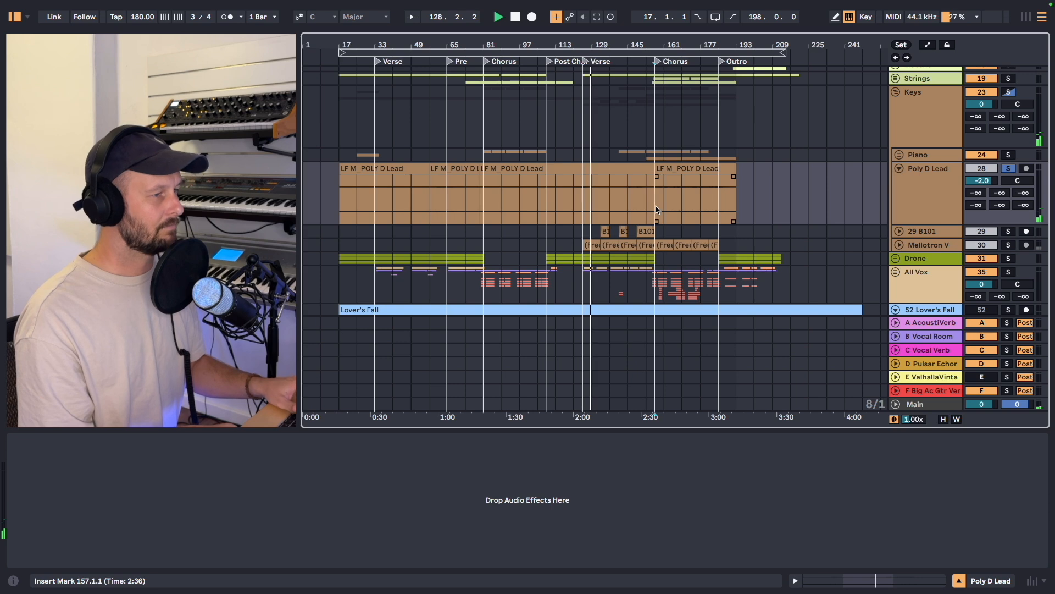
- Unfold and solo the B101 track, play its first and last clips, and select its second verse from bar 125 to 157
{"action": "left_click", "coordinate": [899, 231]}
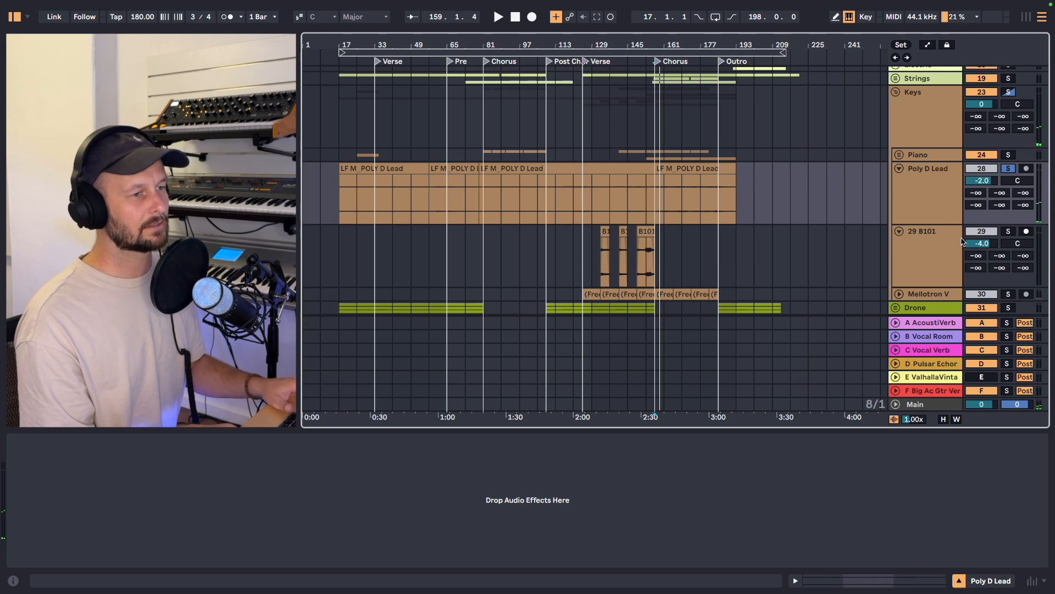
{"action": "left_click", "coordinate": [1009, 231]}
{"action": "left_click", "coordinate": [605, 255]}
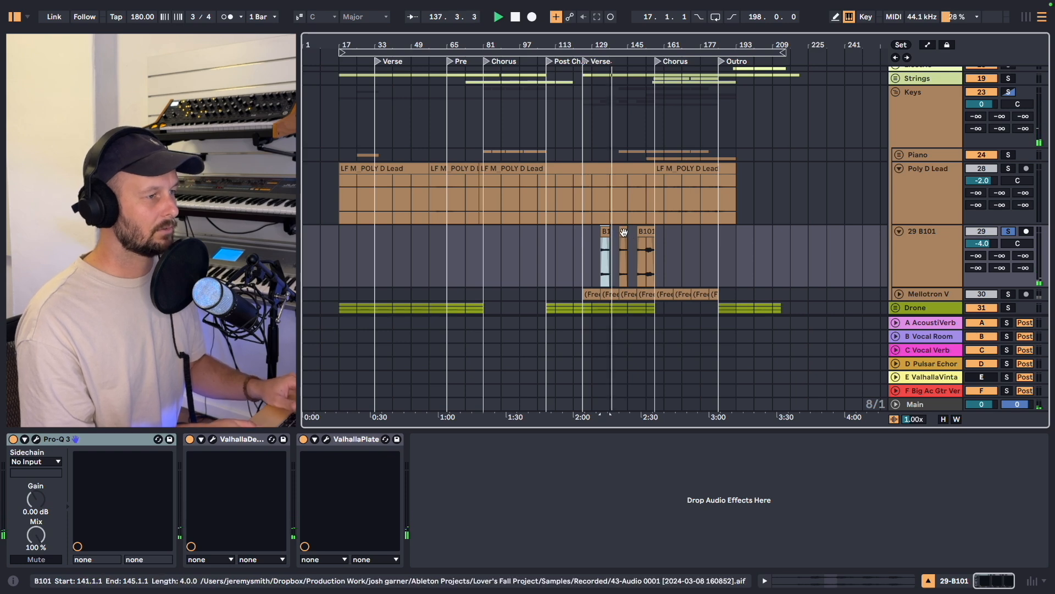
{"action": "left_click", "coordinate": [646, 232]}
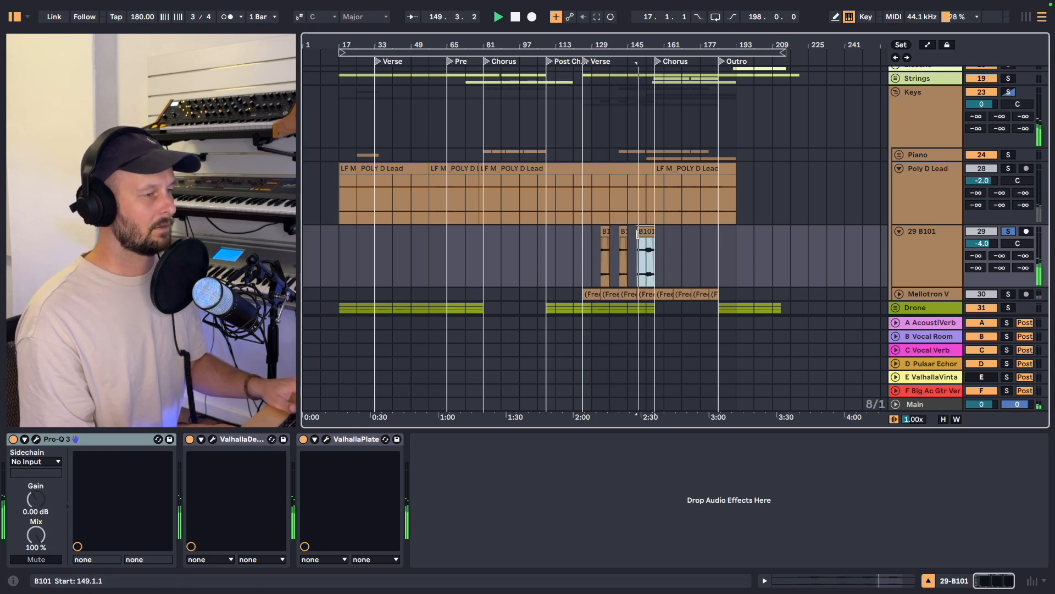
{"action": "left_click_drag", "start_coordinate": [639, 233], "coordinate": [581, 242]}
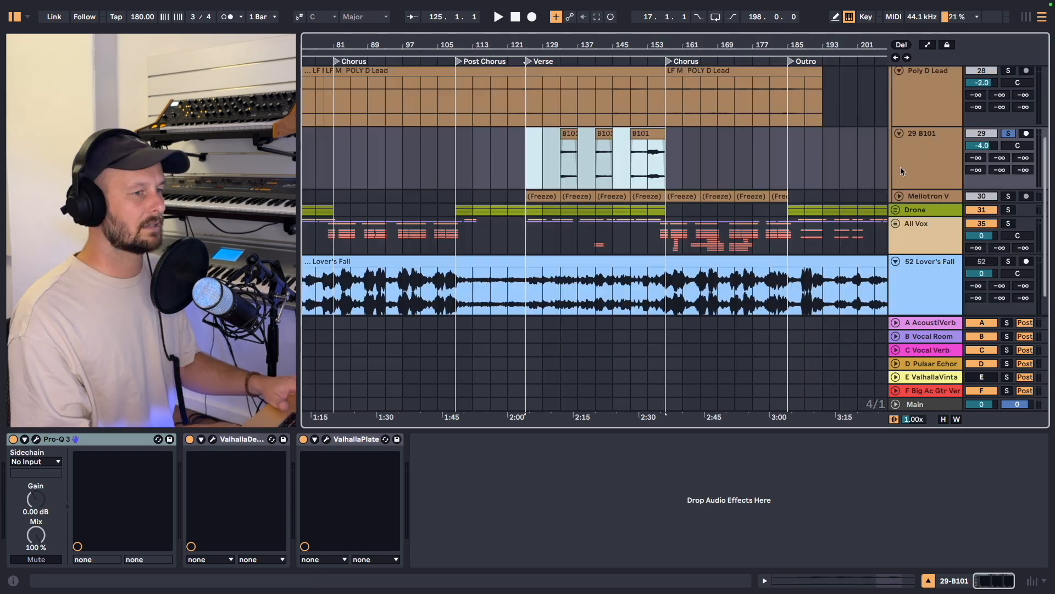
- Unfold and solo the Drone group and show its guitar, Juno and organ tracks across the whole arrangement
{"action": "left_click", "coordinate": [895, 211]}
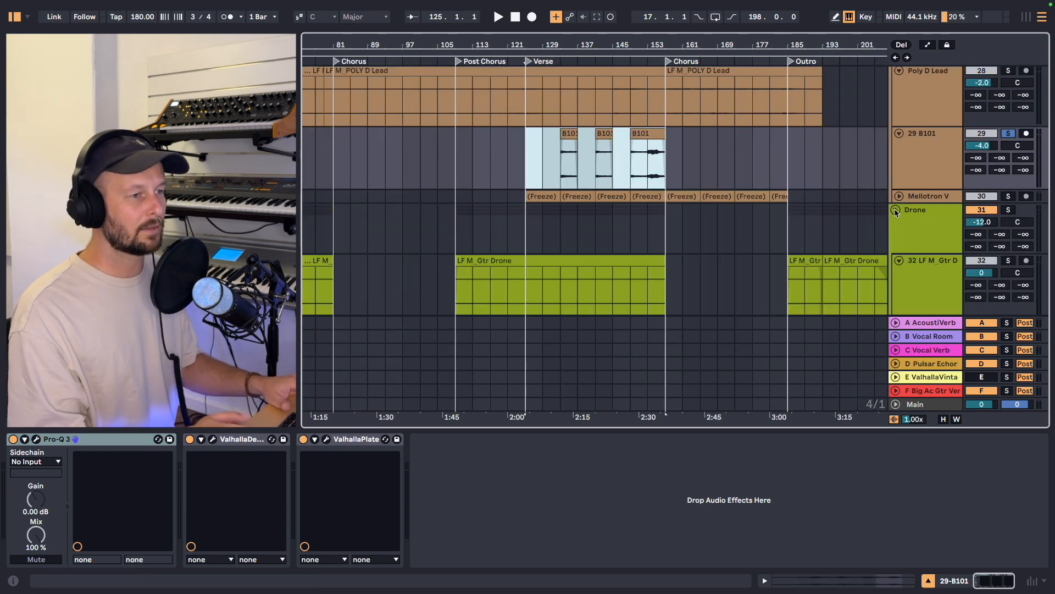
{"action": "left_click", "coordinate": [1008, 210]}
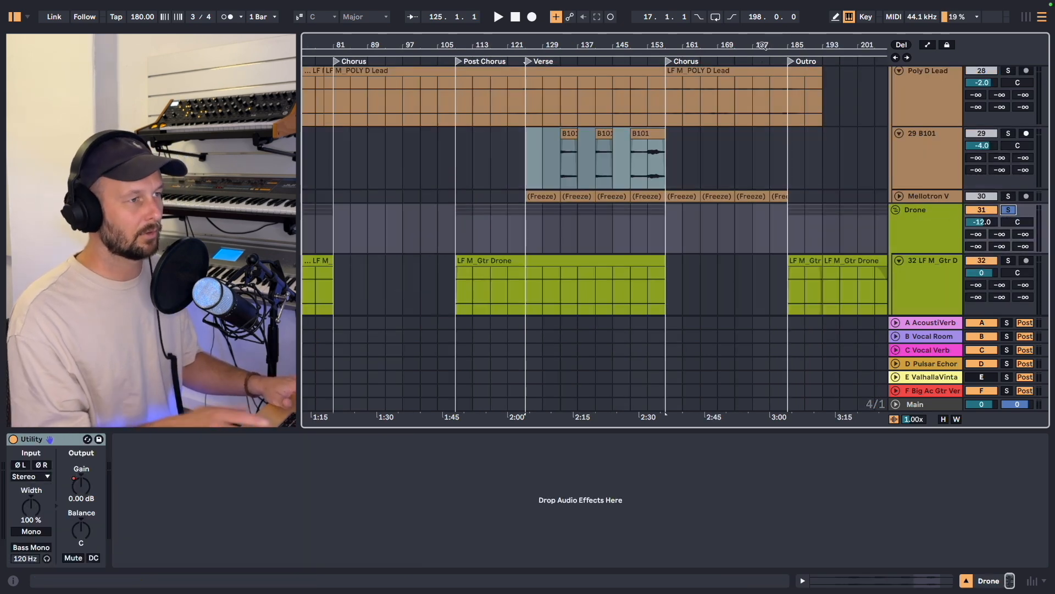
{"action": "key", "text": "w"}
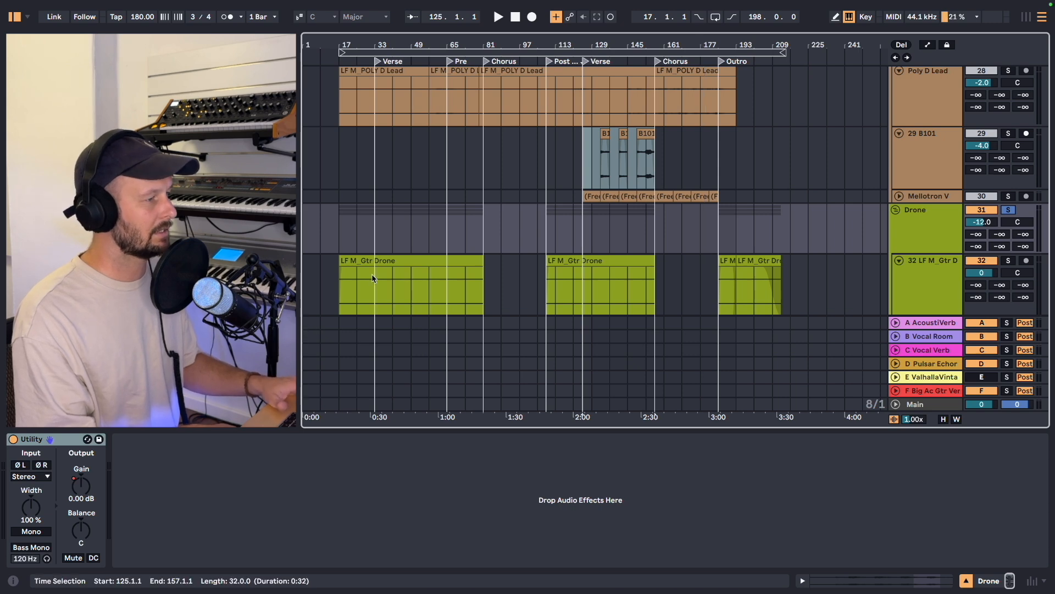
{"action": "scroll", "coordinate": [434, 242], "scroll_direction": "down", "scroll_amount": 5}
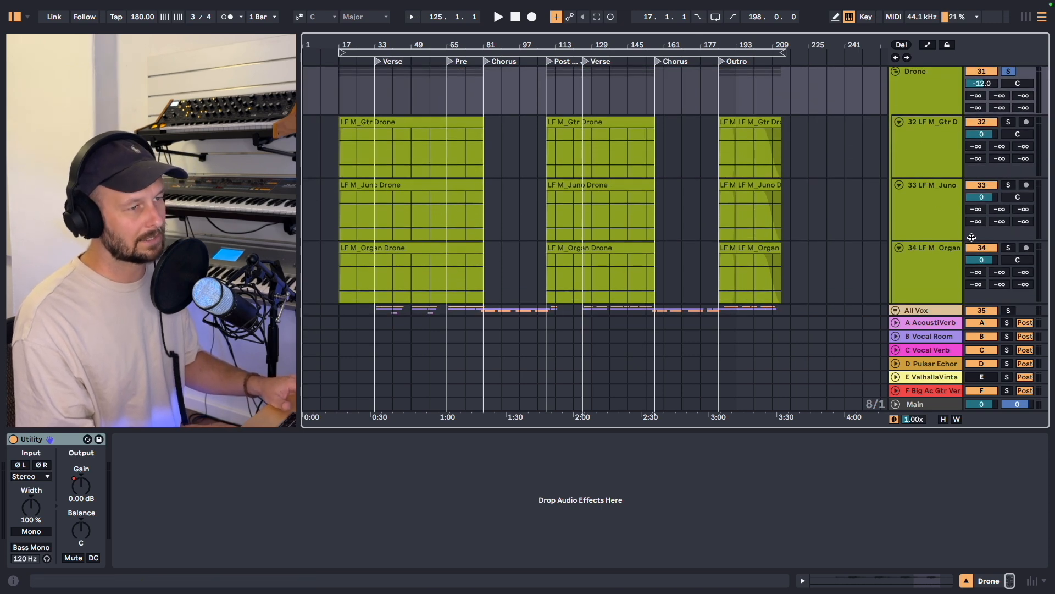
- Deactivate the LF M_Organ Drone track, solo the LF M_Gtr Drone track and play it from bar 17
{"action": "left_click", "coordinate": [981, 247]}
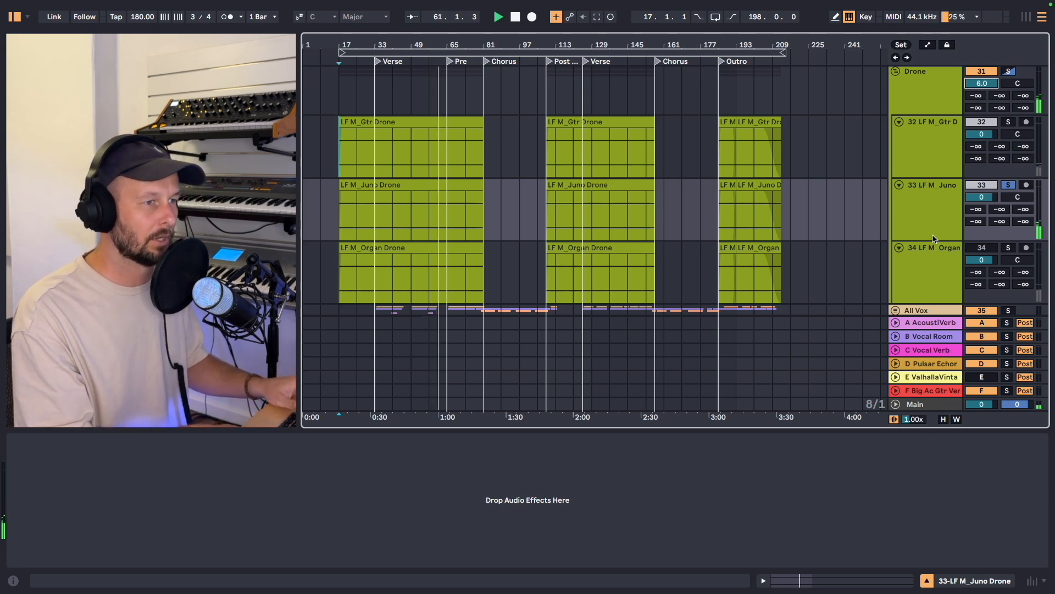
{"action": "left_click", "coordinate": [1008, 122]}
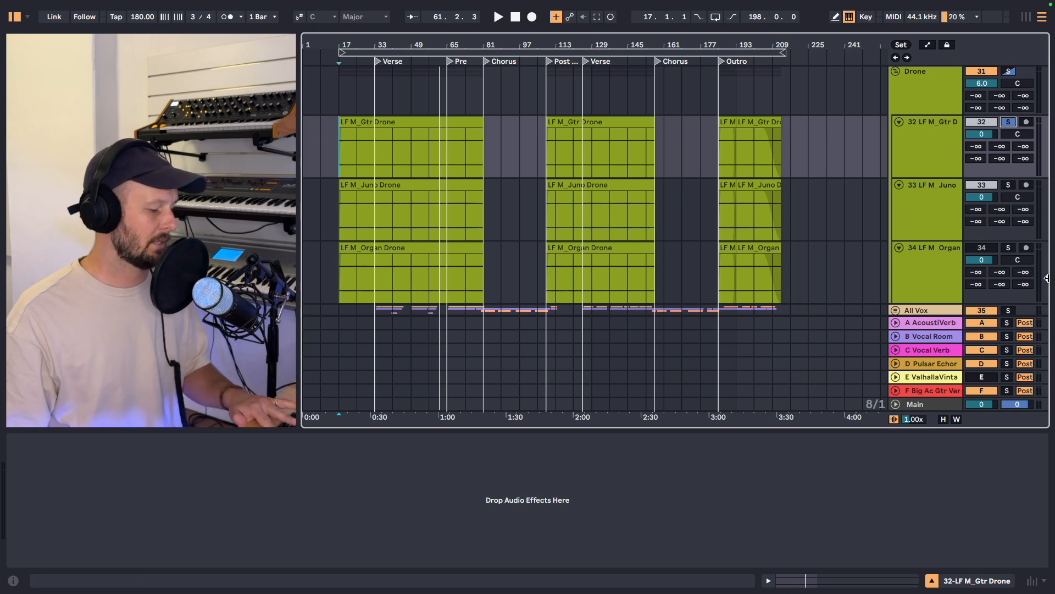
{"action": "key", "text": "space"}
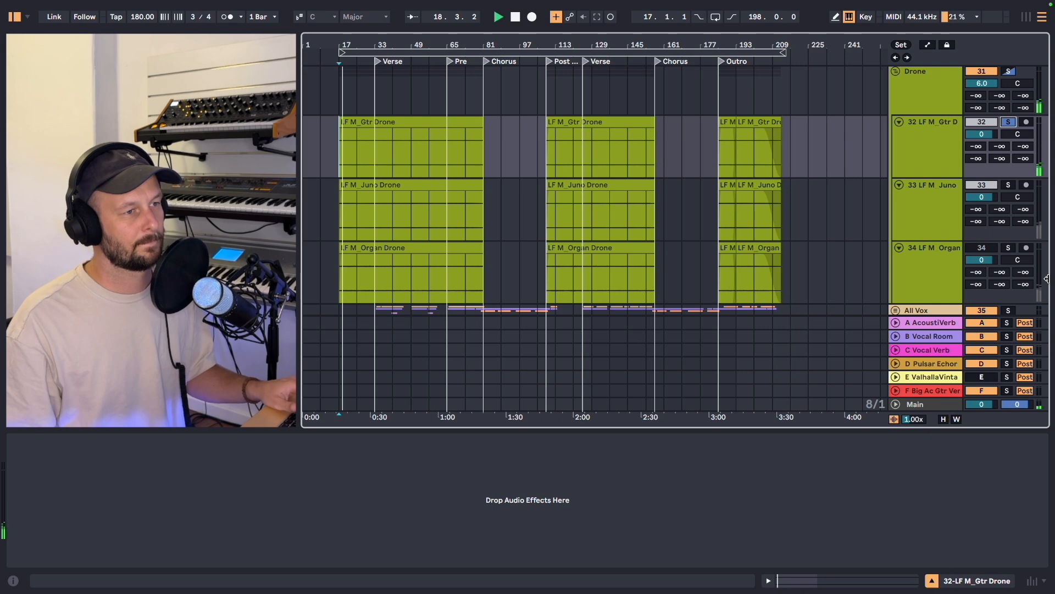
- Solo the LF M_Juno Drone track alongside the guitar drone, and switch the solo to the whole Drone group for playback
{"action": "left_click", "coordinate": [1011, 198]}
{"action": "left_click", "coordinate": [1011, 186]}
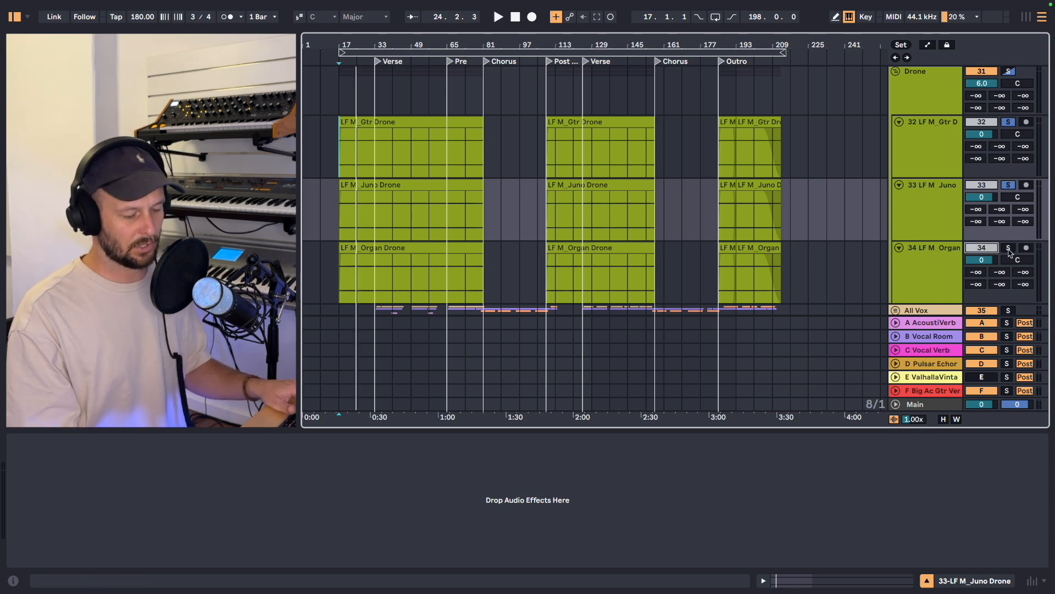
{"action": "left_click", "coordinate": [1008, 72]}
{"action": "key", "text": "space"}
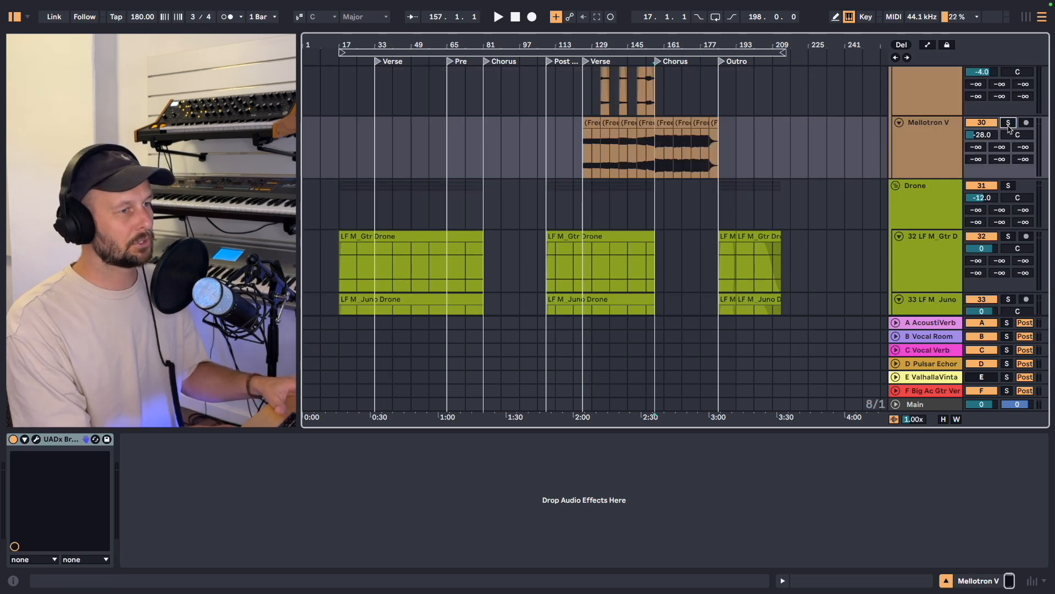
- Solo the Mellotron V track, loop its second-chorus clips from bar 157 to 173 and play them
{"action": "left_click", "coordinate": [1008, 125]}
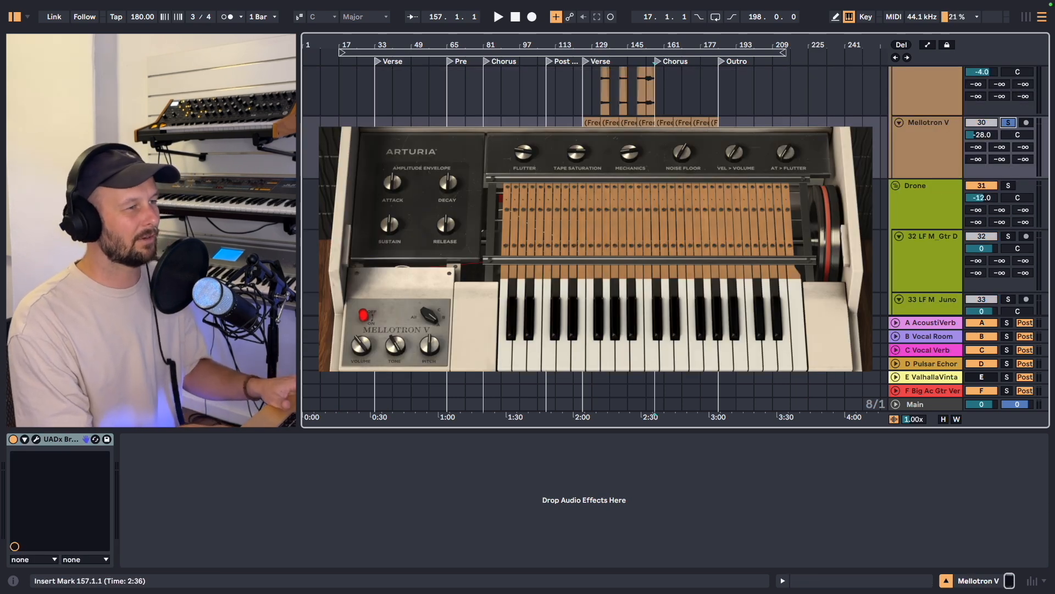
{"action": "left_click_drag", "start_coordinate": [654, 122], "coordinate": [709, 122]}
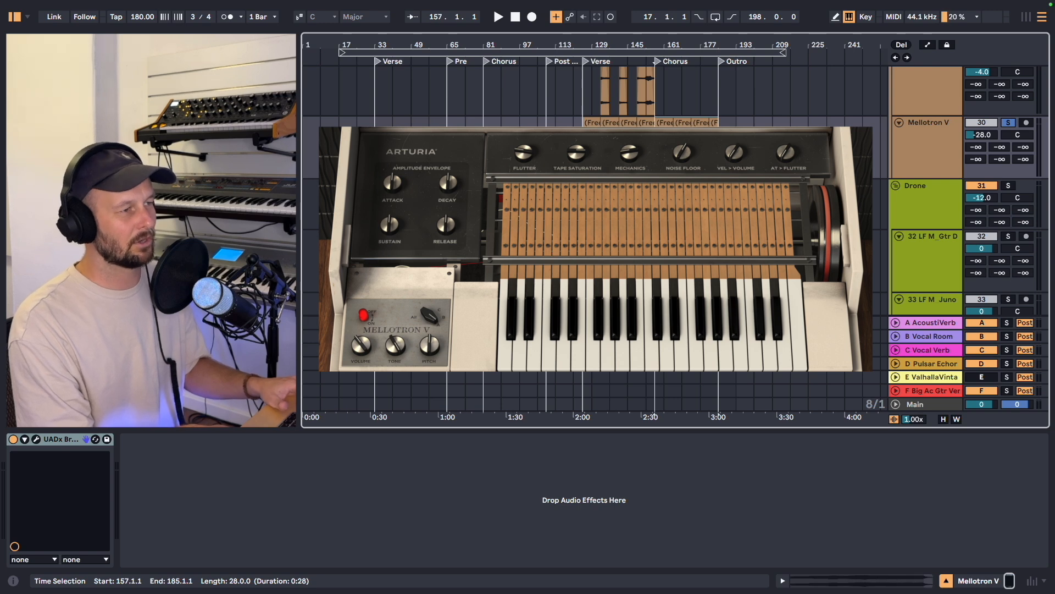
{"action": "left_click", "coordinate": [664, 123]}
{"action": "left_click", "coordinate": [687, 120], "text": "shift"}
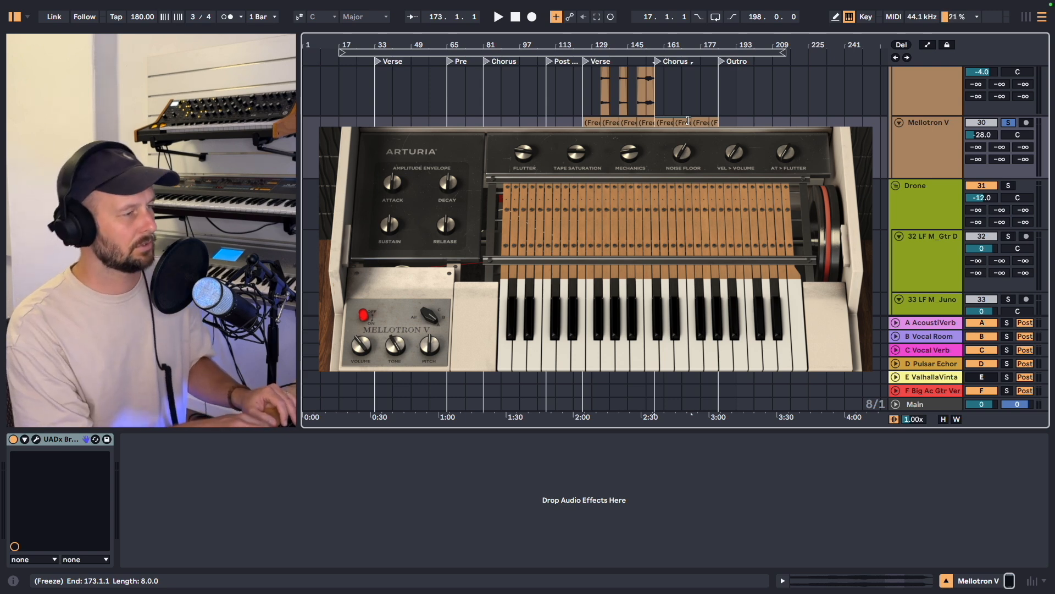
{"action": "key", "text": "super+l"}
{"action": "key", "text": "space"}
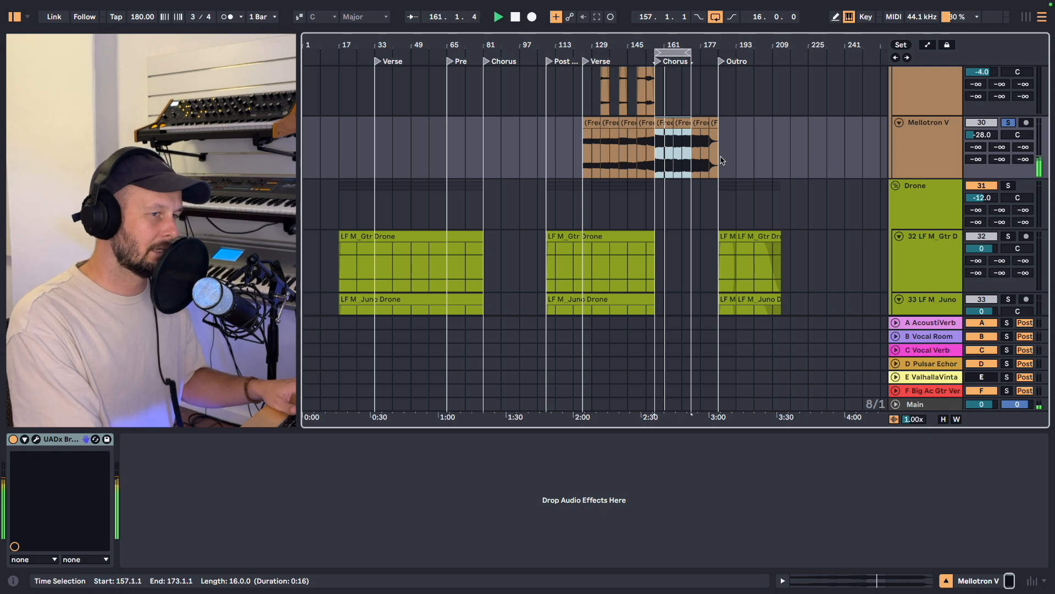
- Select and solo the Strings group over the looped chorus section
{"action": "scroll", "coordinate": [661, 135], "scroll_direction": "up", "scroll_amount": 3}
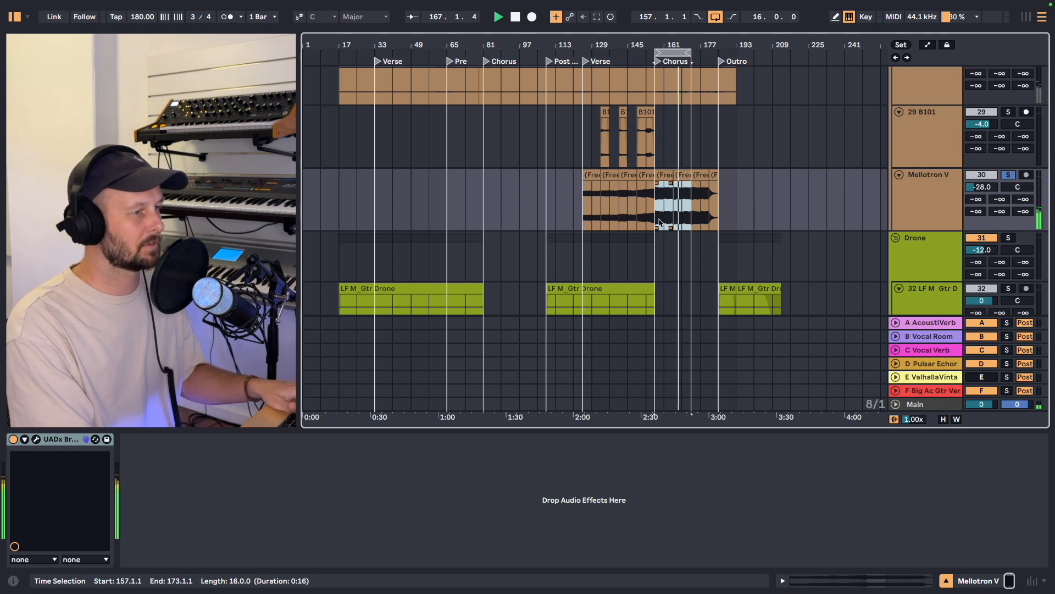
{"action": "scroll", "coordinate": [661, 227], "scroll_direction": "up", "scroll_amount": 3}
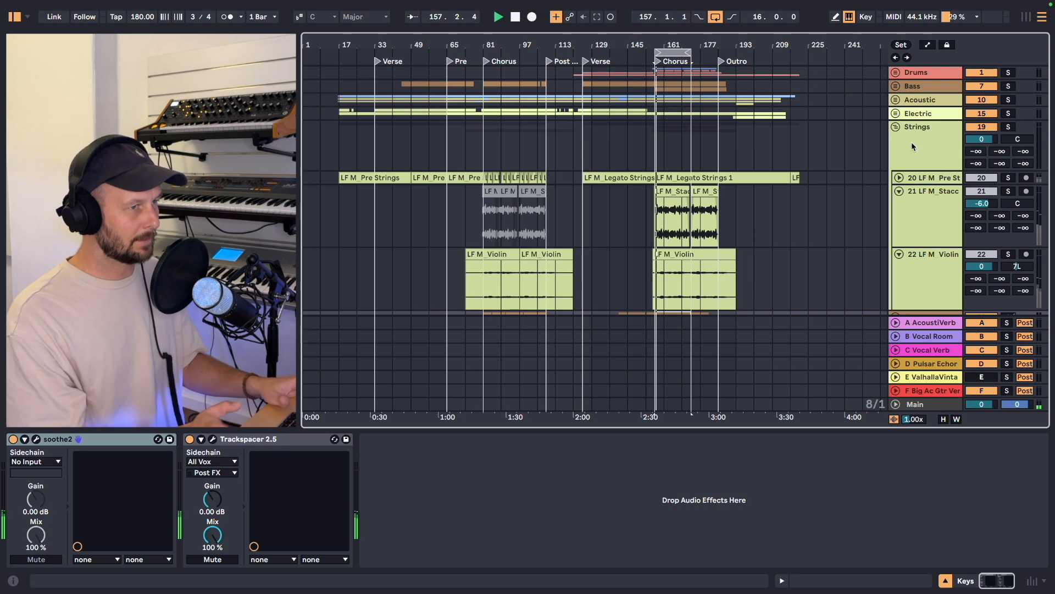
{"action": "left_click", "coordinate": [911, 141]}
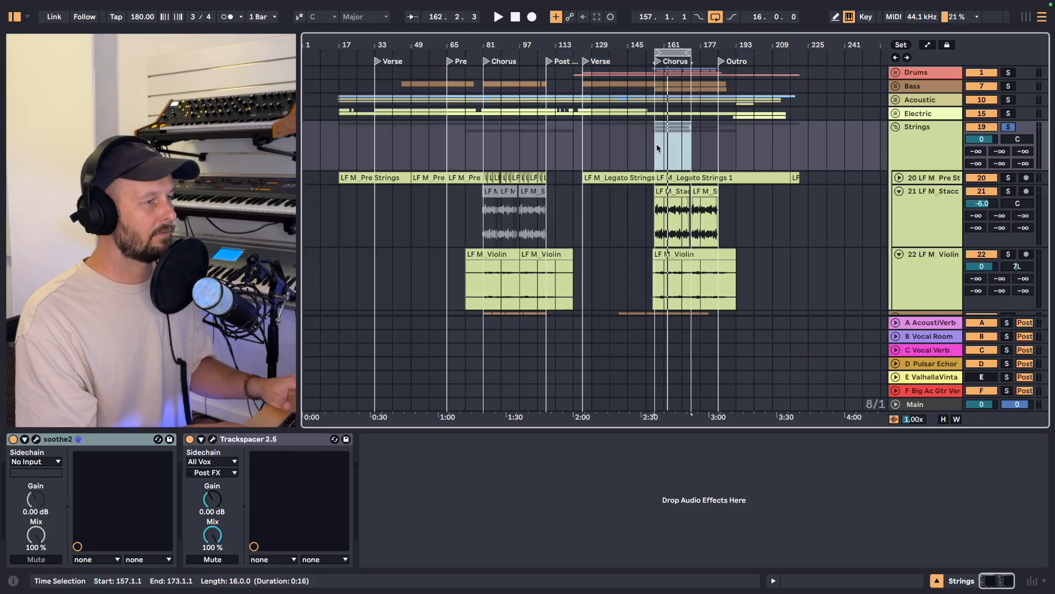
- Play the soloed Strings group, extend the loop from bar 157 through to bar 185, and fold the group
{"action": "scroll", "coordinate": [737, 231], "scroll_direction": "down", "scroll_amount": 5}
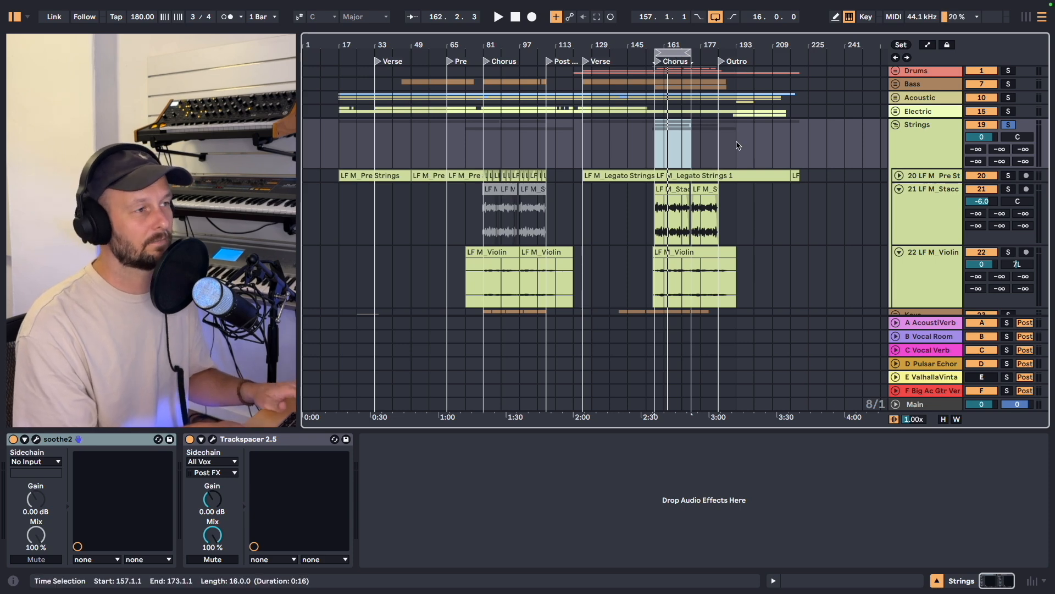
{"action": "key", "text": "space"}
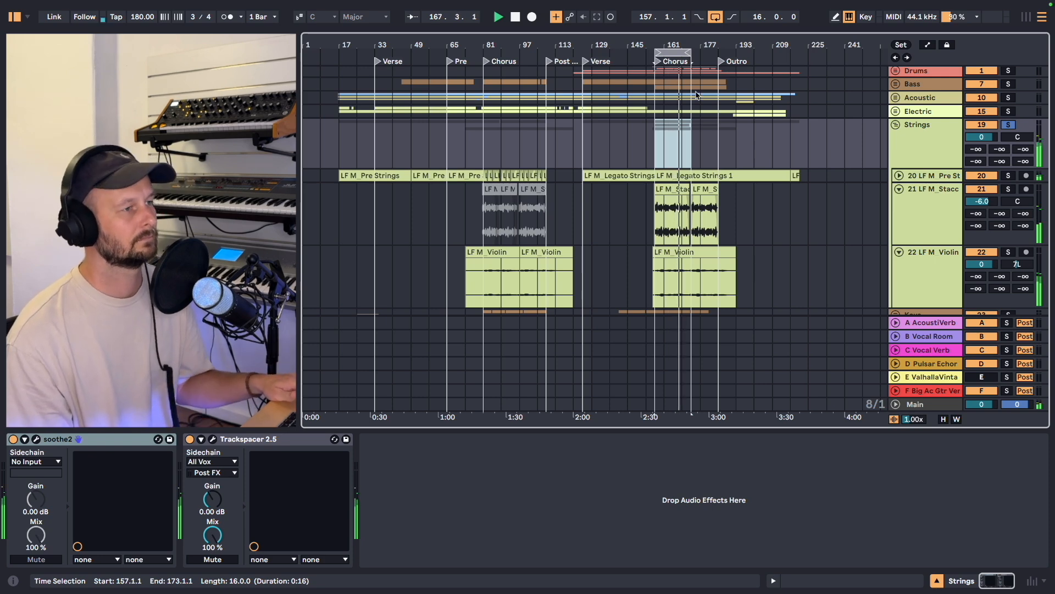
{"action": "left_click_drag", "start_coordinate": [691, 52], "coordinate": [721, 63]}
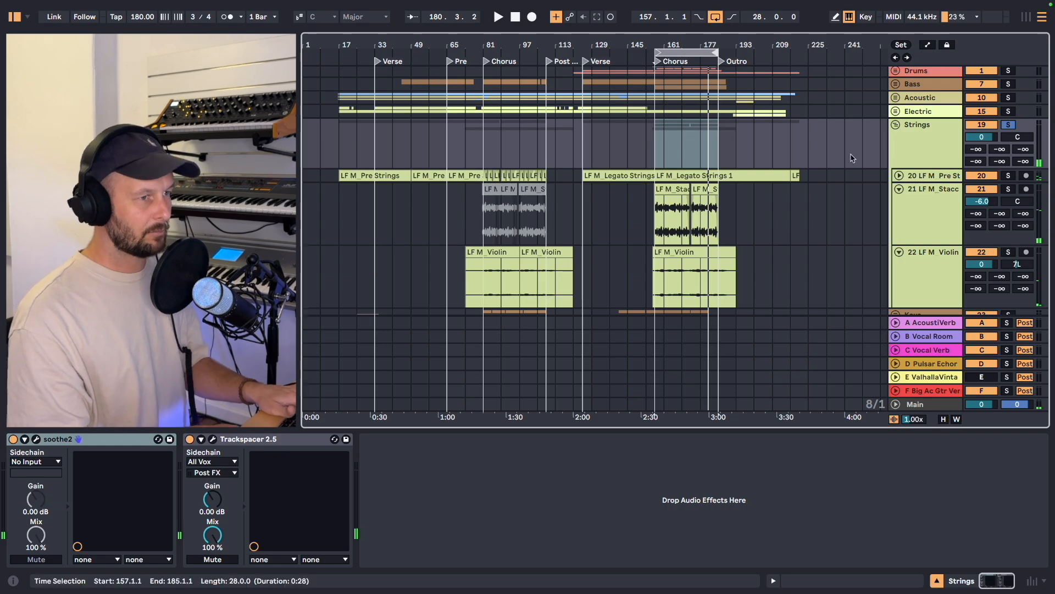
{"action": "left_click", "coordinate": [895, 124]}
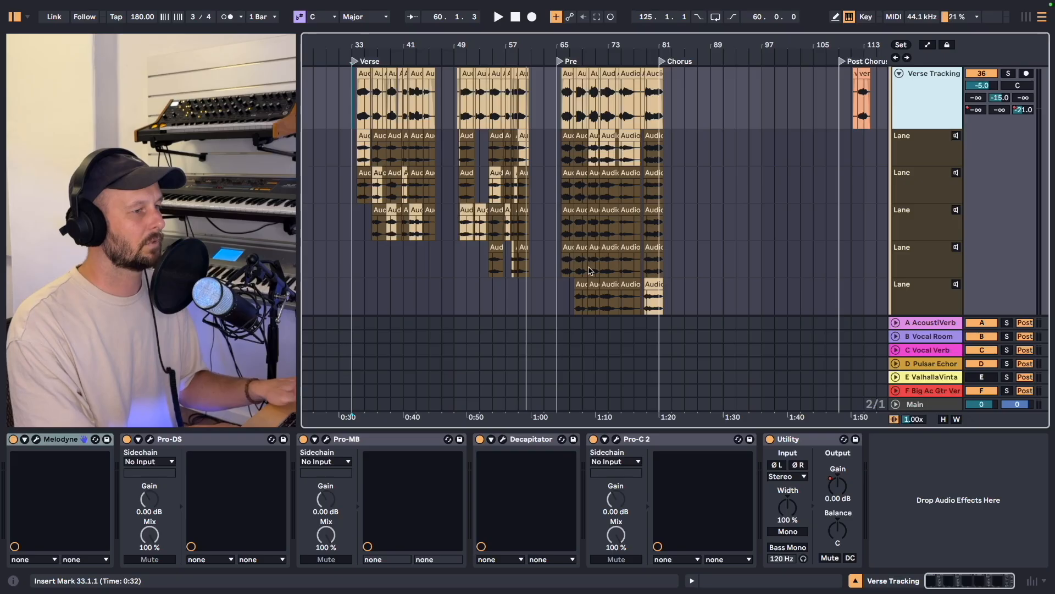
- Examine the comped take lanes of the Verse Tracking vocal across the verse and pre-chorus
{"action": "scroll", "coordinate": [590, 270], "scroll_direction": "down", "scroll_amount": 3}
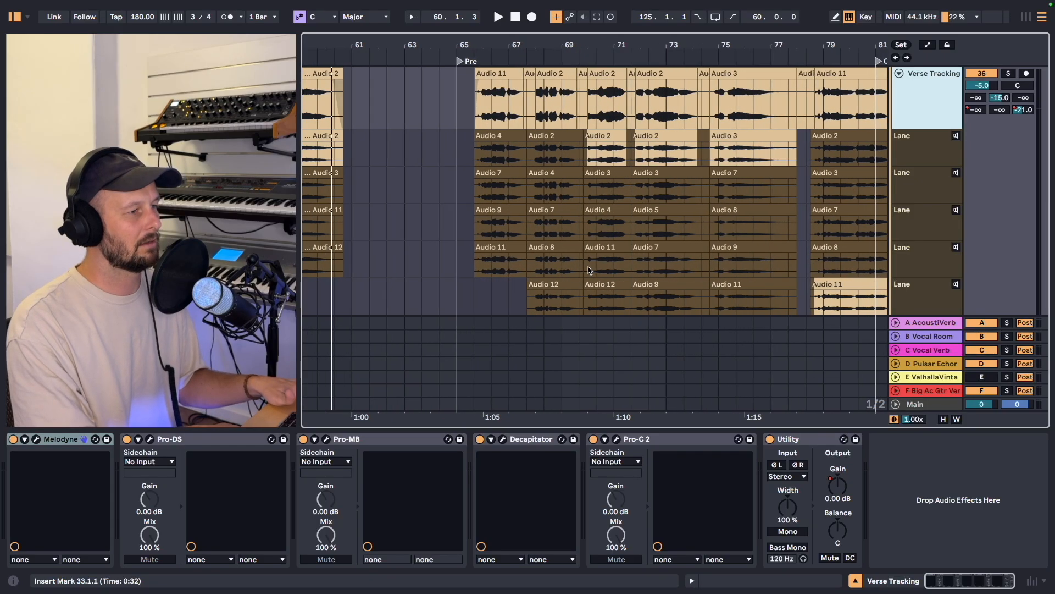
{"action": "scroll", "coordinate": [589, 269], "scroll_direction": "down", "scroll_amount": 5}
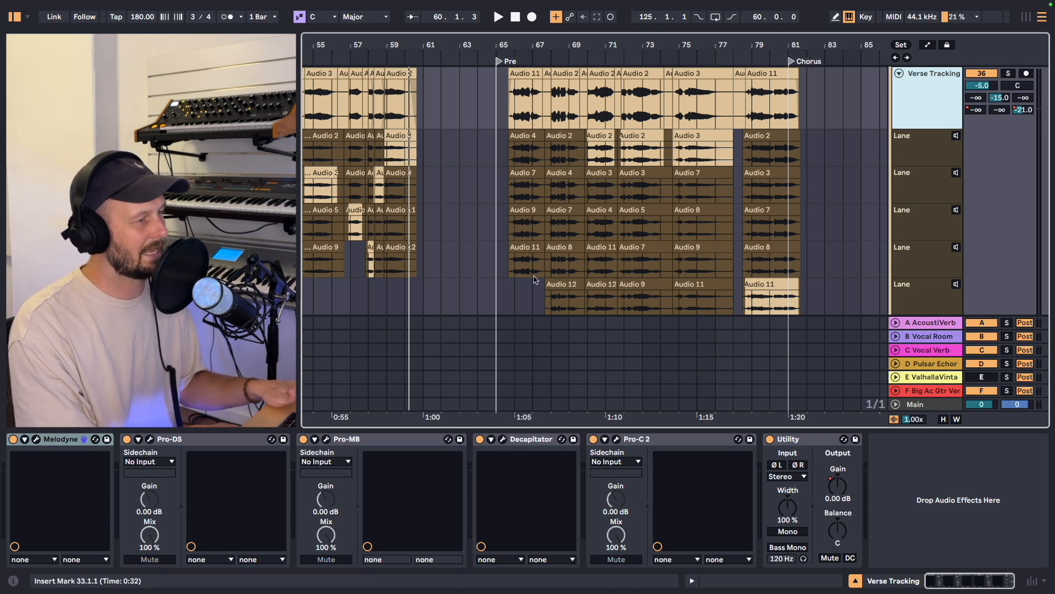
{"action": "scroll", "coordinate": [563, 270], "scroll_direction": "down", "scroll_amount": 5}
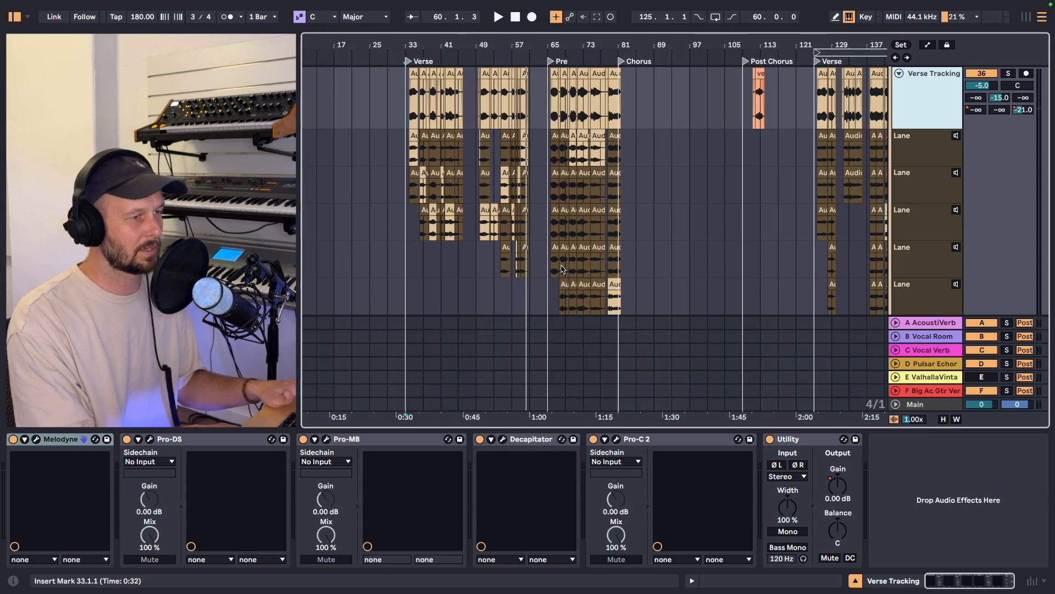
{"action": "scroll", "coordinate": [562, 270], "scroll_direction": "down", "scroll_amount": 5}
{"action": "scroll", "coordinate": [562, 268], "scroll_direction": "up", "scroll_amount": 4}
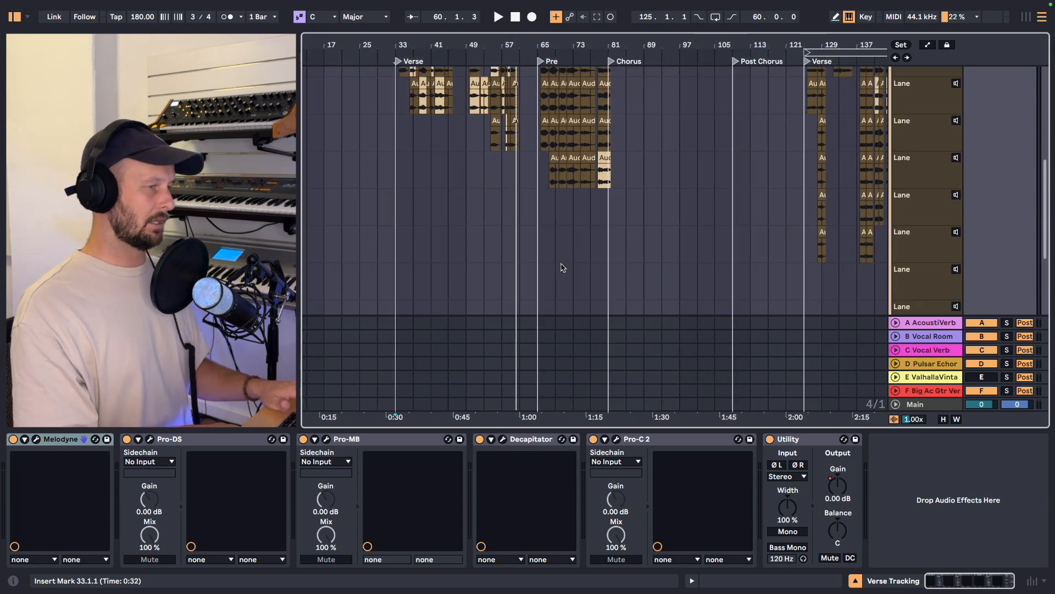
- Solo the Ch. Sit. BV group below the lead vocals and unfold it to show its tracks
{"action": "scroll", "coordinate": [561, 266], "scroll_direction": "down", "scroll_amount": 10}
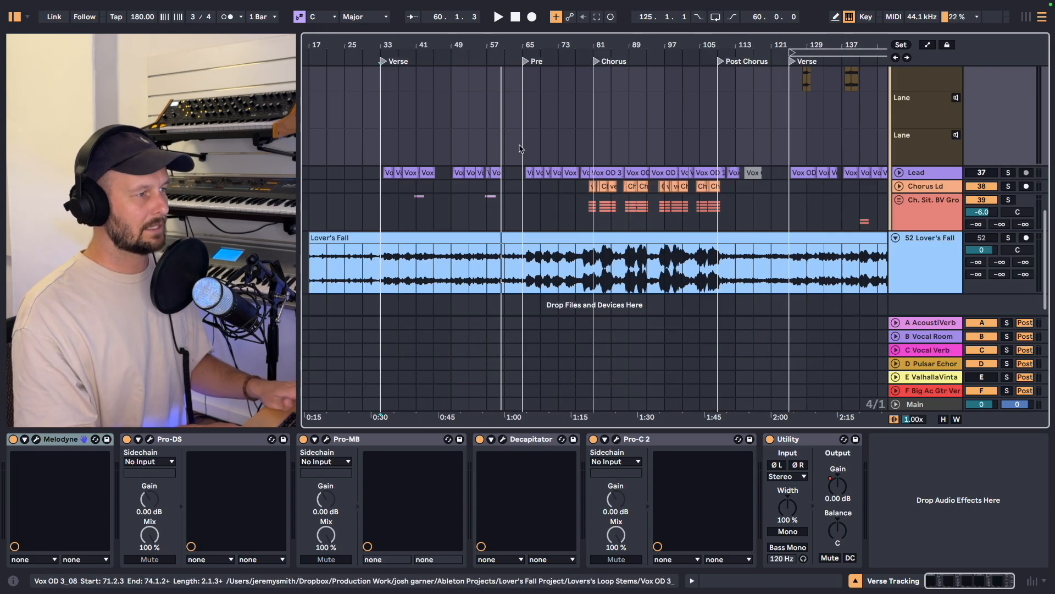
{"action": "left_click", "coordinate": [383, 213]}
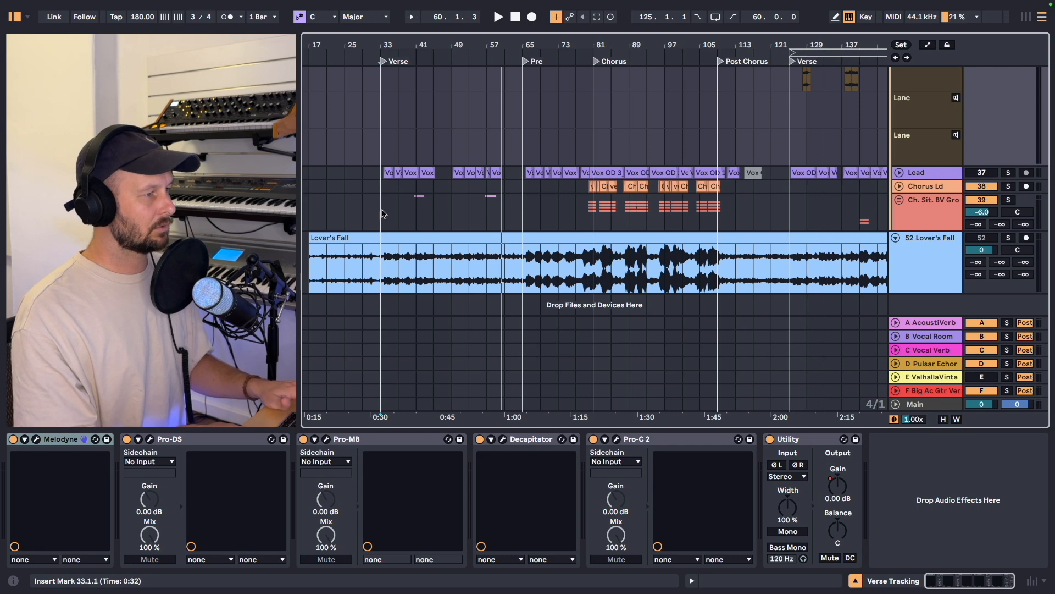
{"action": "left_click", "coordinate": [1010, 207]}
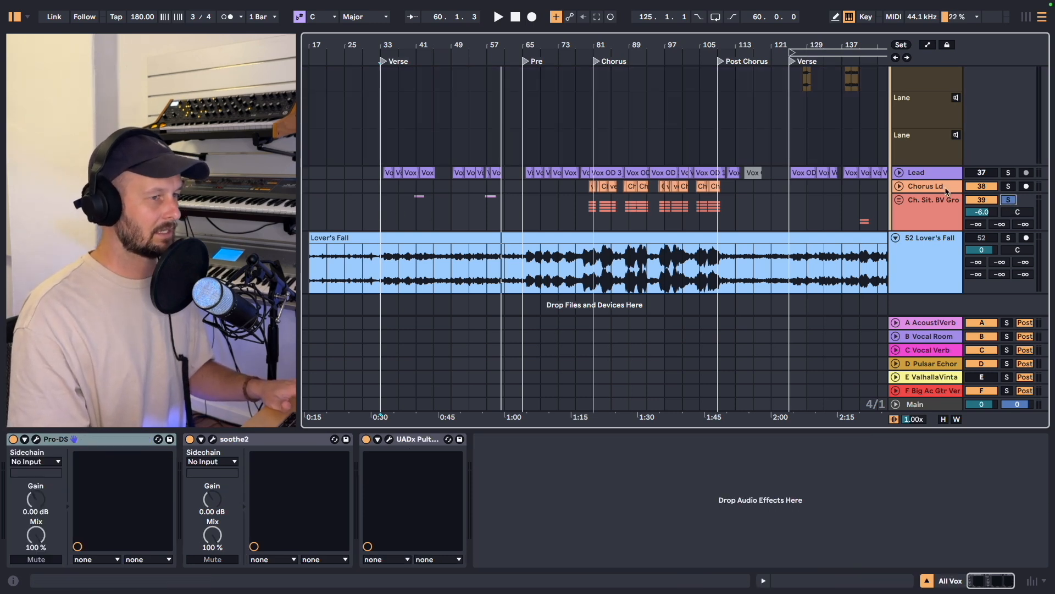
{"action": "left_click", "coordinate": [899, 200]}
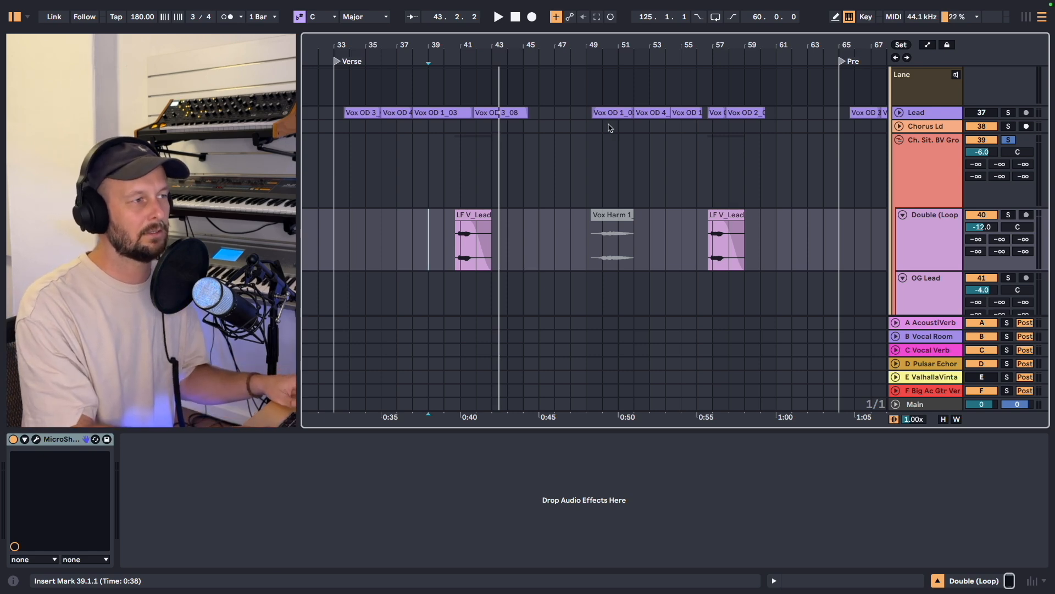
- Play the Double (Loop) track's second active verse clip, from bar 56.3 to 59
{"action": "key", "text": "minus"}
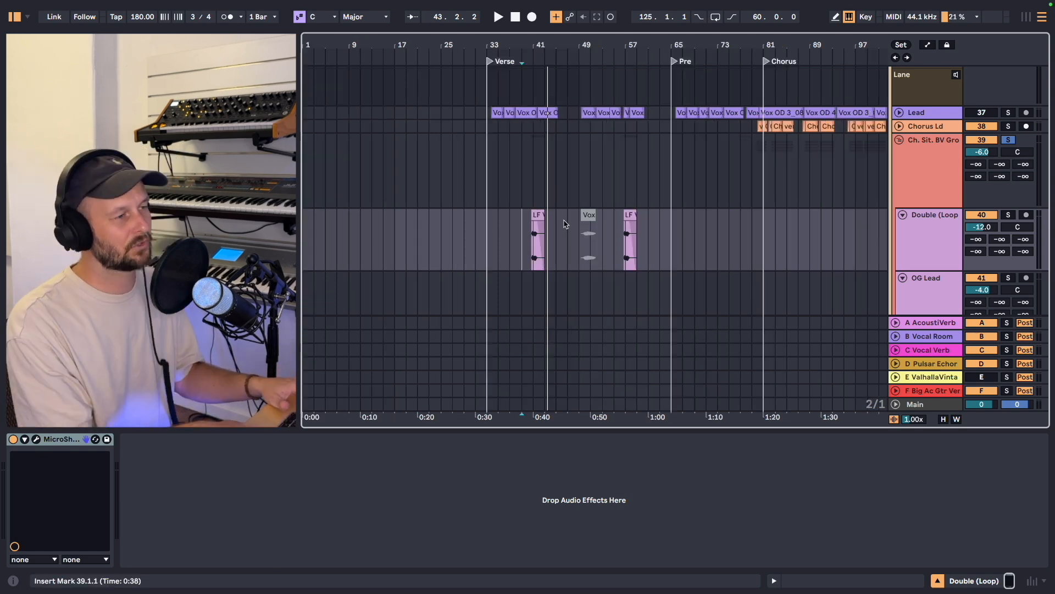
{"action": "left_click", "coordinate": [631, 222]}
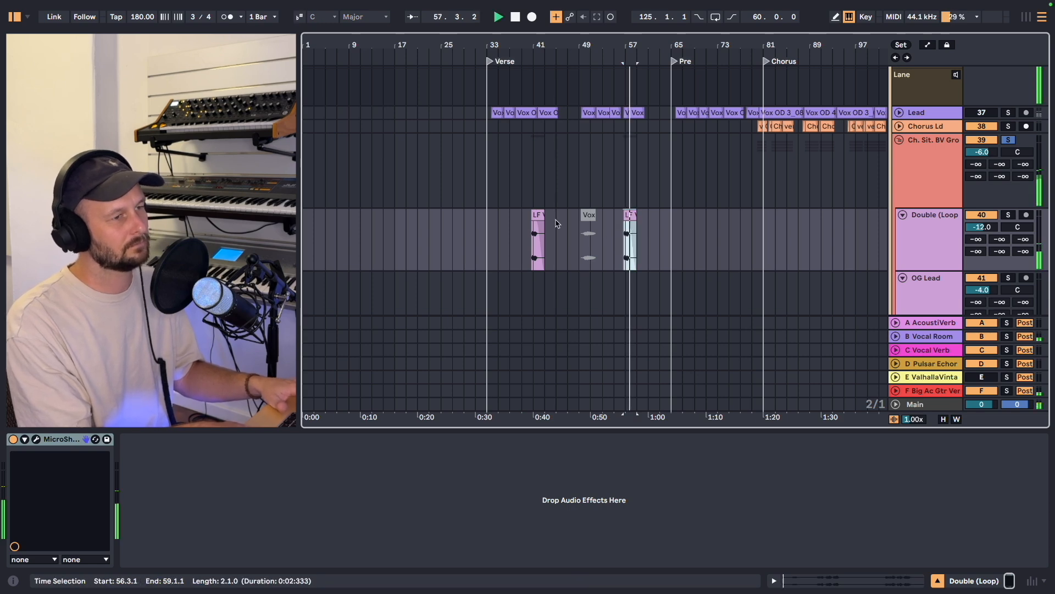
{"action": "scroll", "coordinate": [669, 260], "scroll_direction": "right", "scroll_amount": 3}
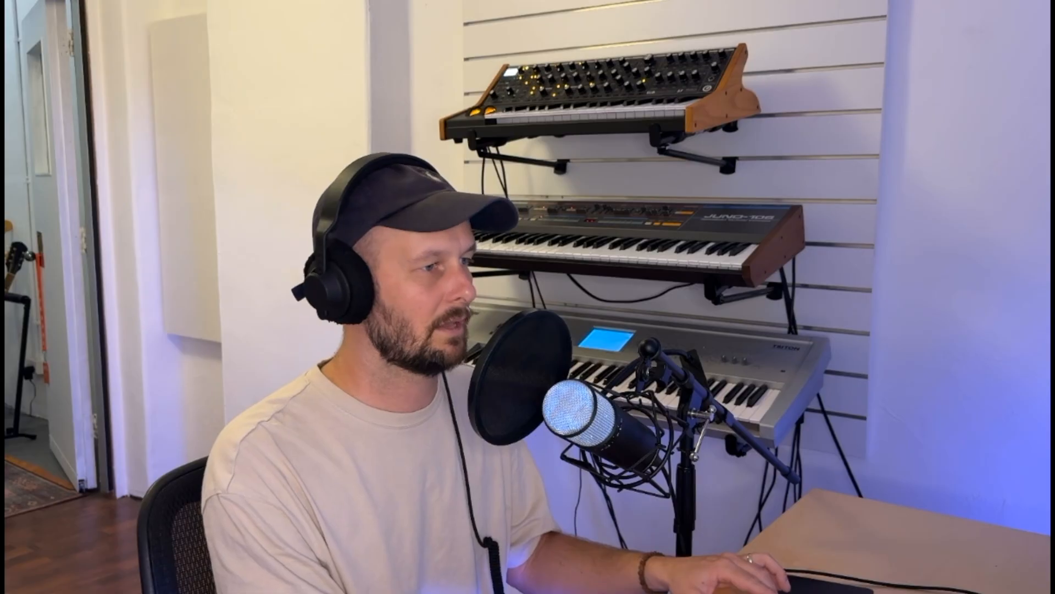
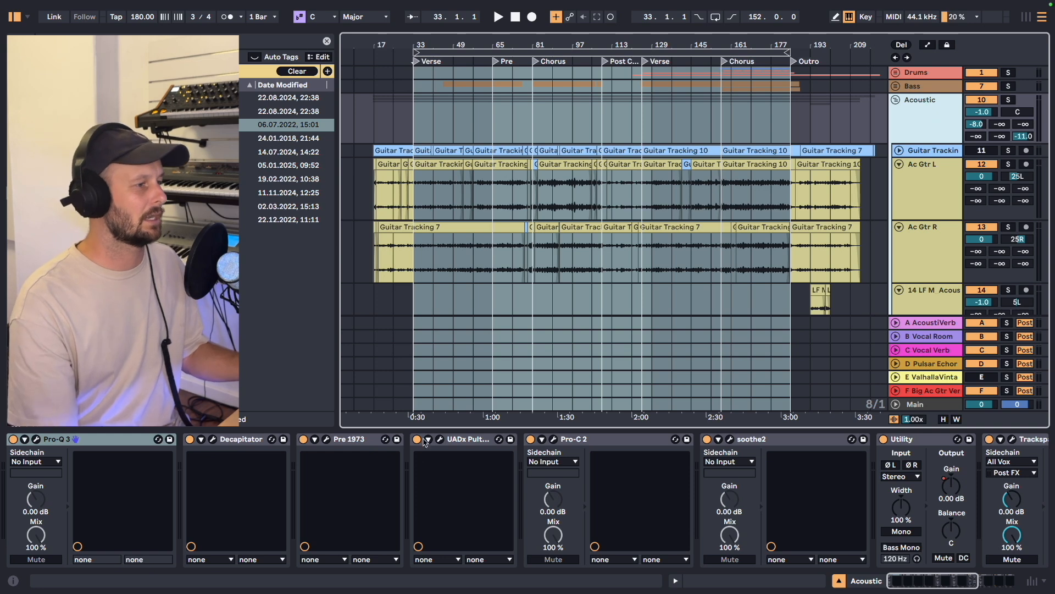
- Look through the Acoustic group's effects chain and view its Pro-Q 3 window
{"action": "scroll", "coordinate": [574, 499], "scroll_direction": "right", "scroll_amount": 5}
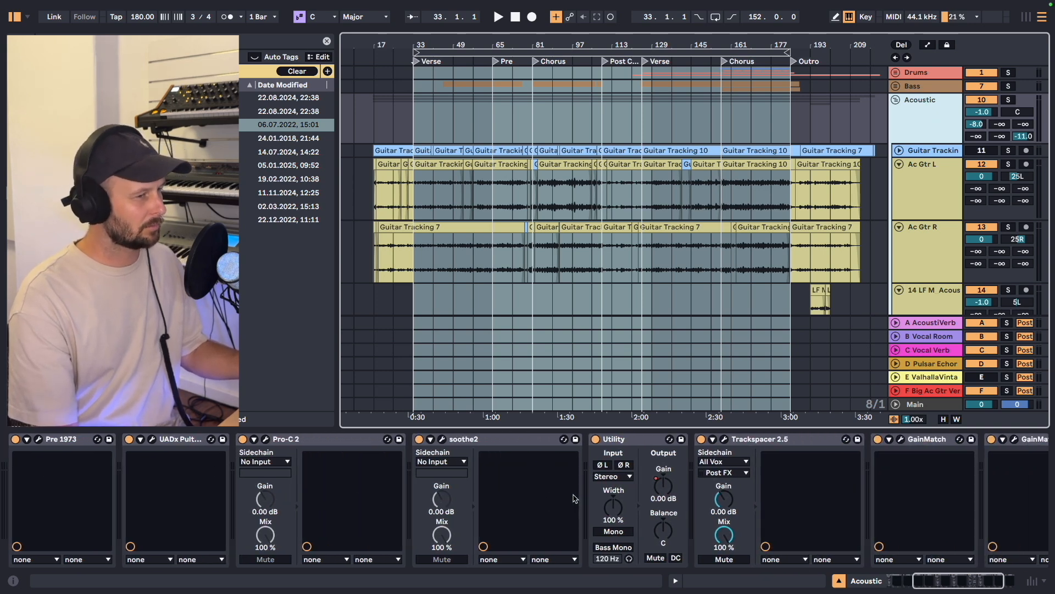
{"action": "scroll", "coordinate": [575, 498], "scroll_direction": "right", "scroll_amount": 1}
{"action": "scroll", "coordinate": [575, 498], "scroll_direction": "left", "scroll_amount": 5}
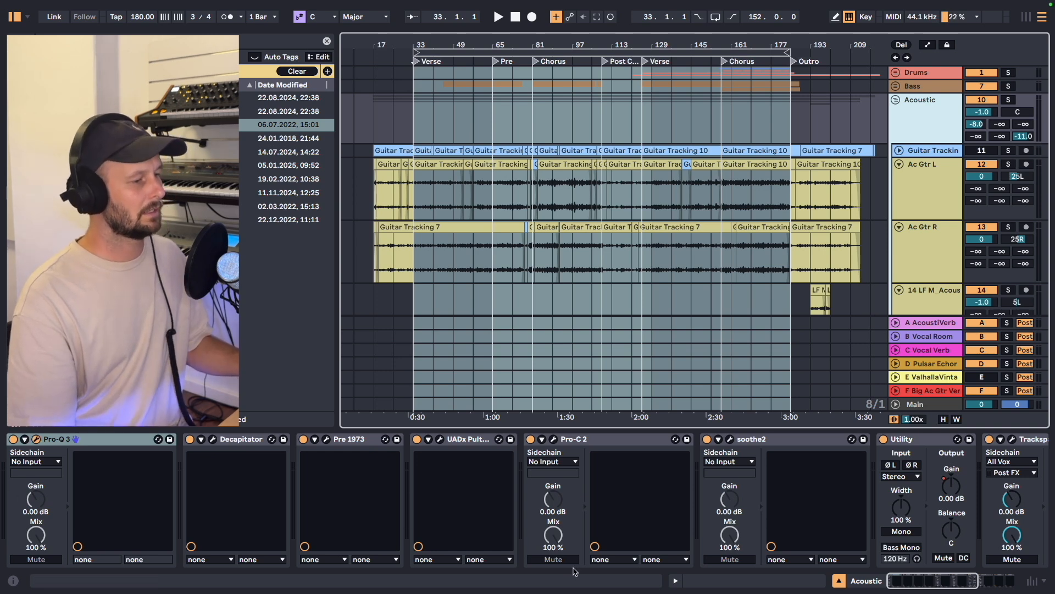
{"action": "left_click_drag", "start_coordinate": [478, 97], "coordinate": [504, 60]}
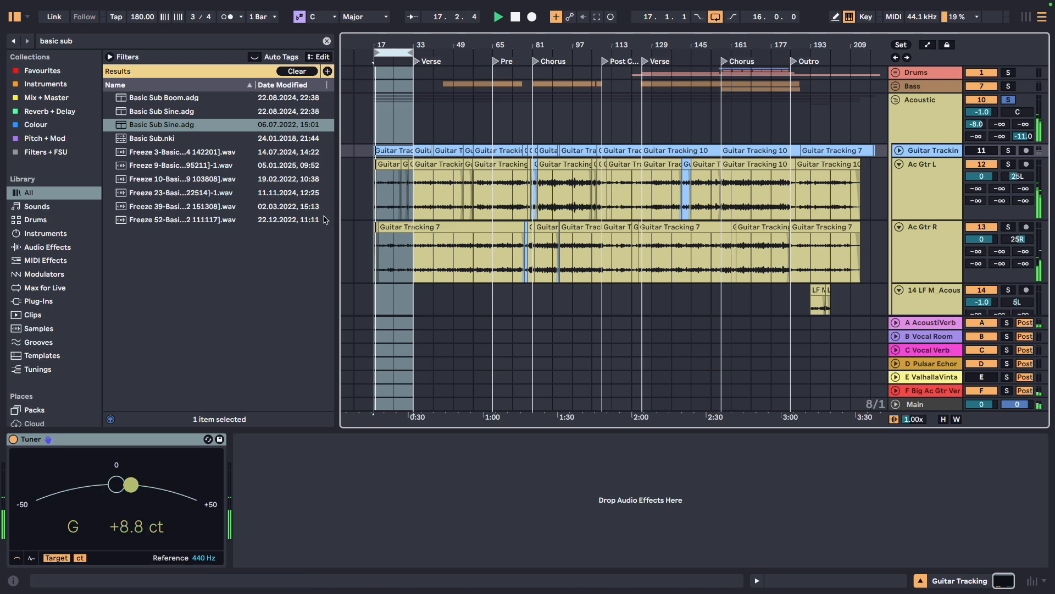
- Select the Acoustic group and turn on Pro-Q 3 while the intro loop from bar 17 plays
{"action": "left_click", "coordinate": [910, 111]}
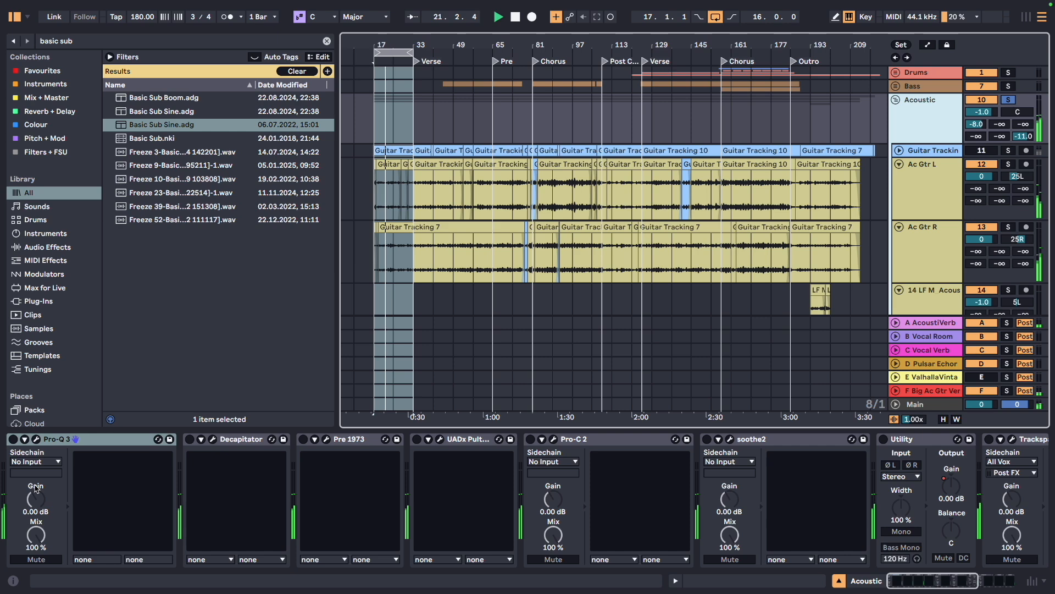
{"action": "left_click", "coordinate": [118, 441]}
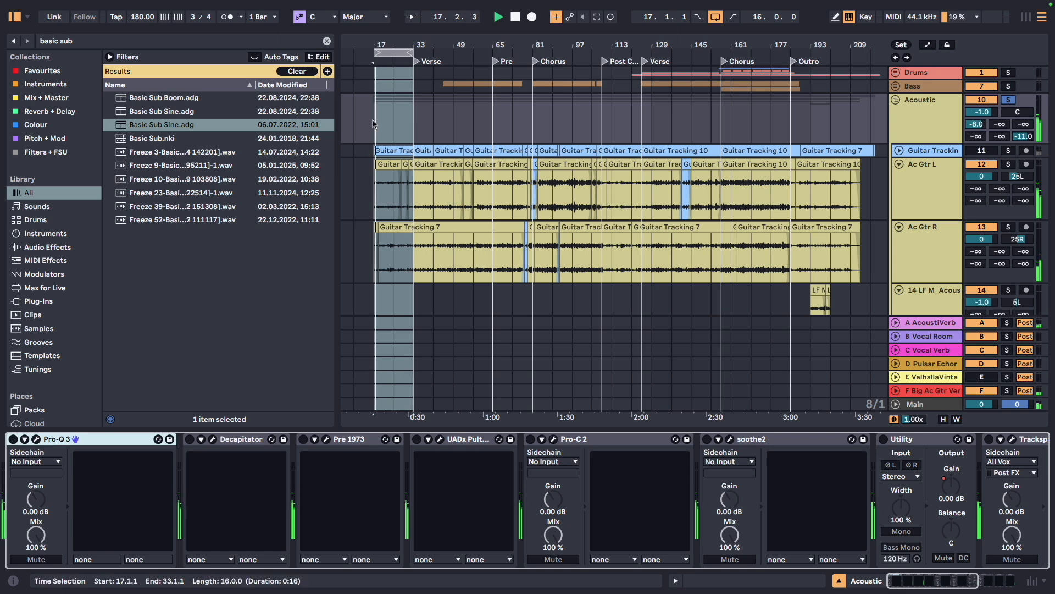
{"action": "left_click", "coordinate": [13, 439]}
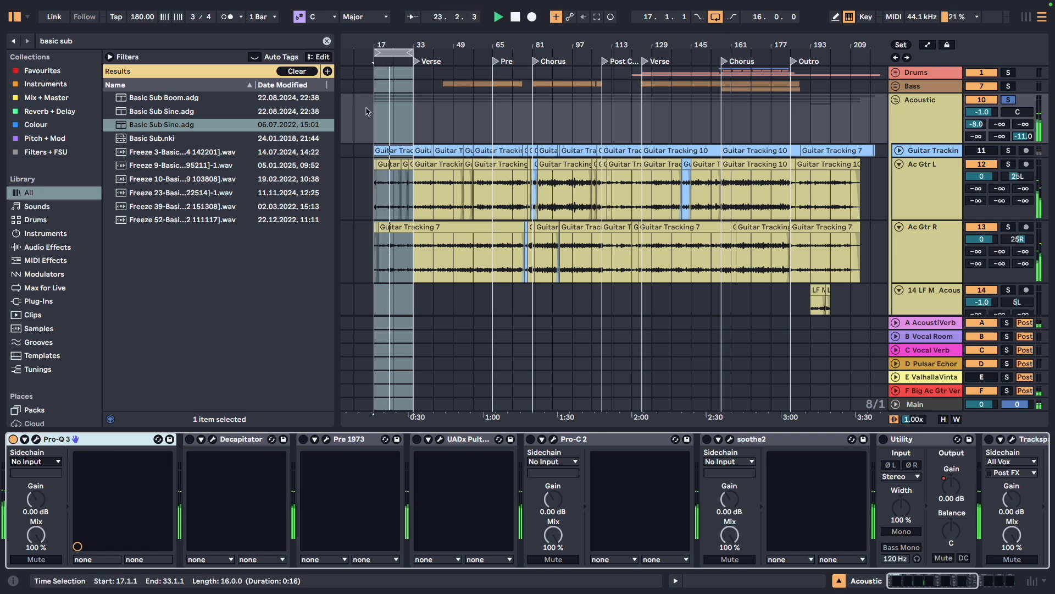
- Move the 16-bar loop to the first chorus at bar 81 and restart playback there
{"action": "left_click", "coordinate": [389, 53]}
{"action": "left_click_drag", "start_coordinate": [390, 52], "coordinate": [549, 52]}
{"action": "key", "text": "space"}
{"action": "key", "text": "space"}
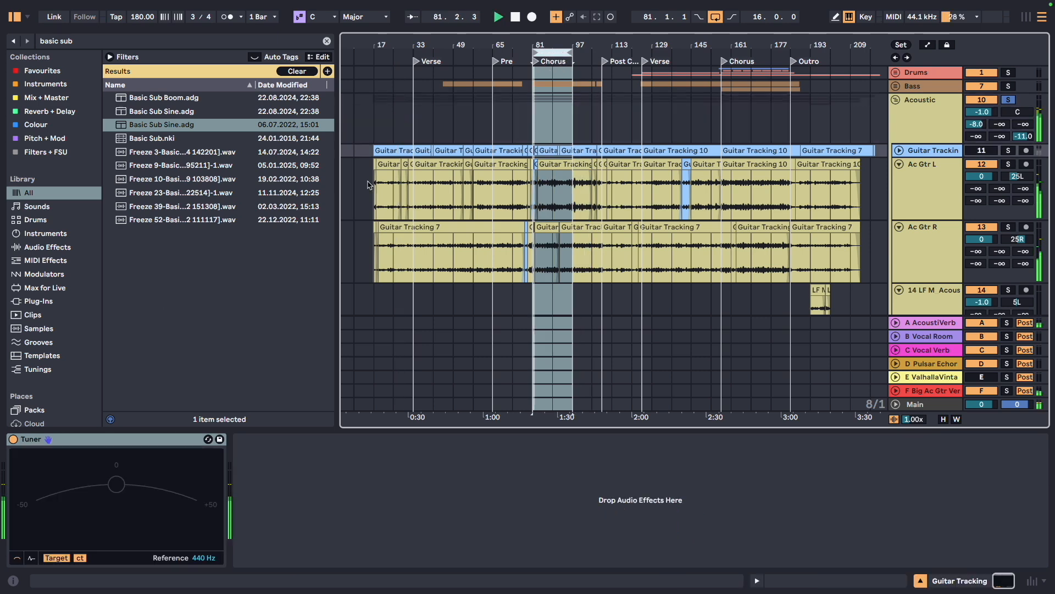
- Select the Acoustic group and switch Pro-Q 3 off and back on to compare its effect on the chorus
{"action": "left_click", "coordinate": [534, 123]}
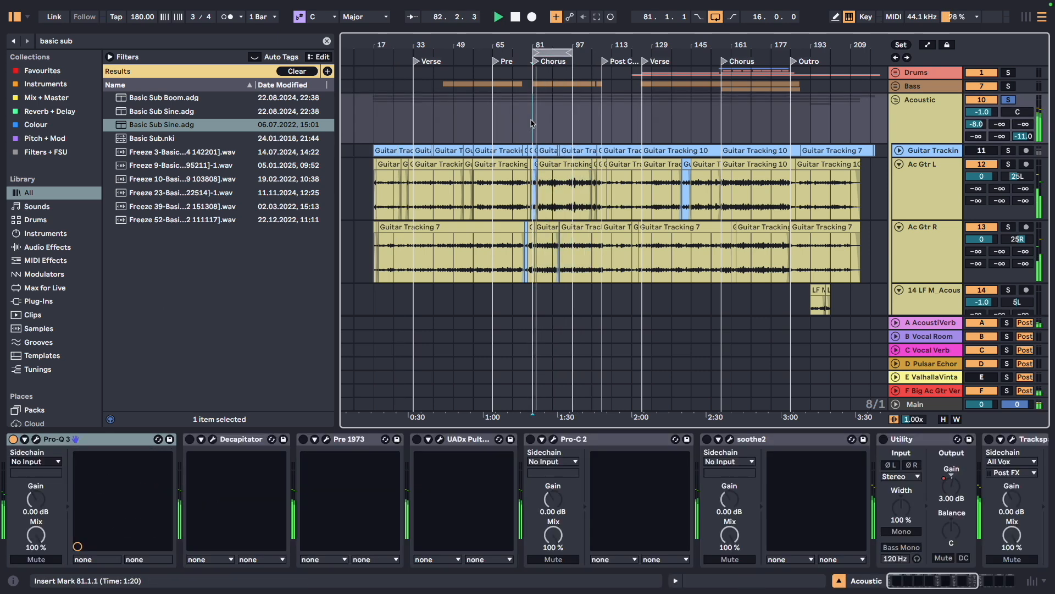
{"action": "left_click", "coordinate": [13, 439]}
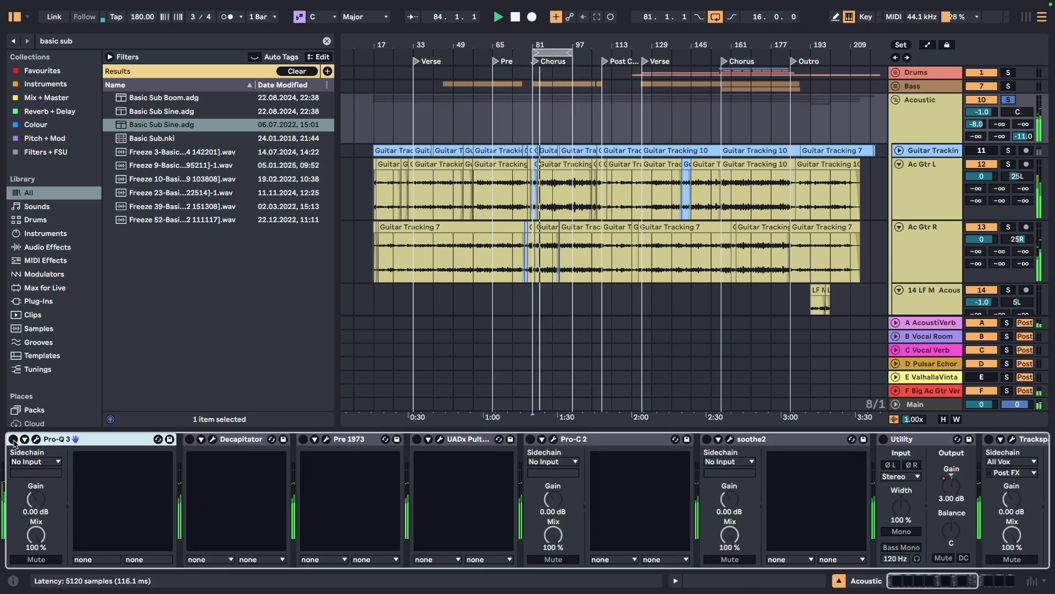
{"action": "left_click", "coordinate": [13, 440]}
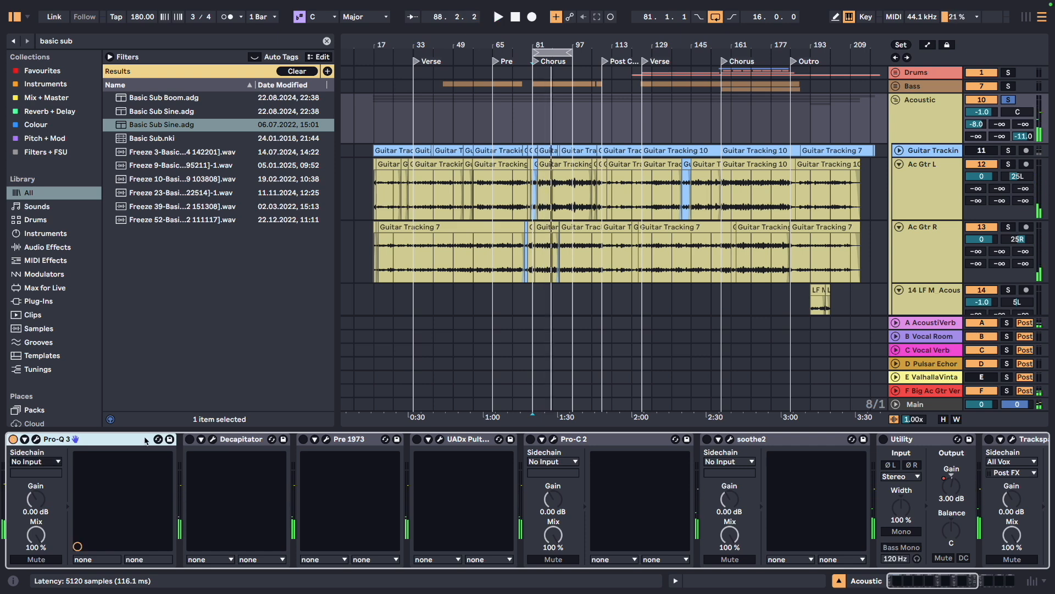
- Open the Acoustic group's Decapitator and toggle it during chorus playback to compare, leaving it on
{"action": "left_click", "coordinate": [237, 441]}
{"action": "left_click", "coordinate": [212, 439]}
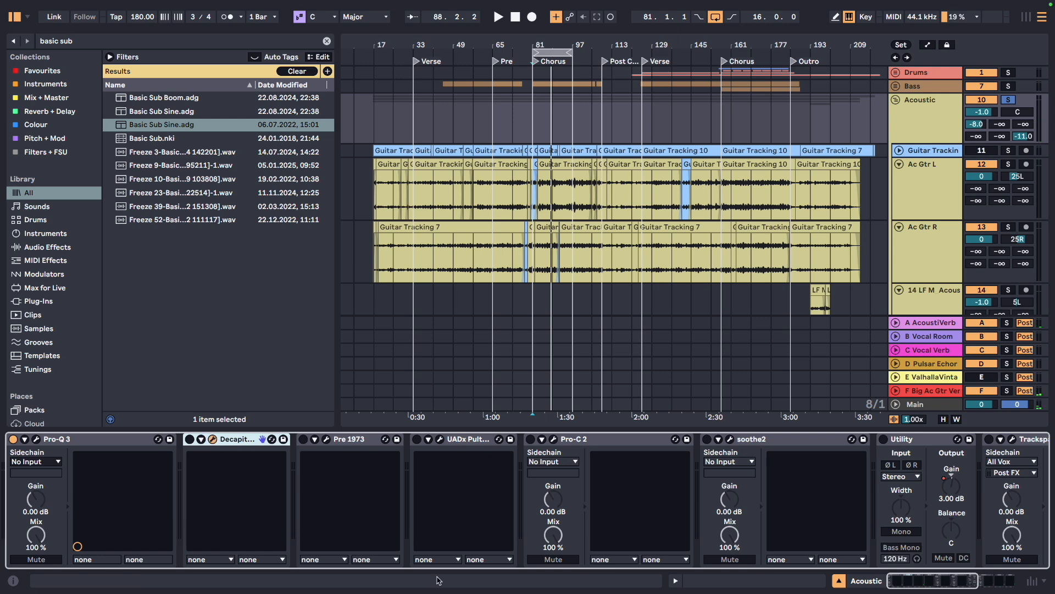
{"action": "left_click_drag", "start_coordinate": [296, 222], "coordinate": [329, 160]}
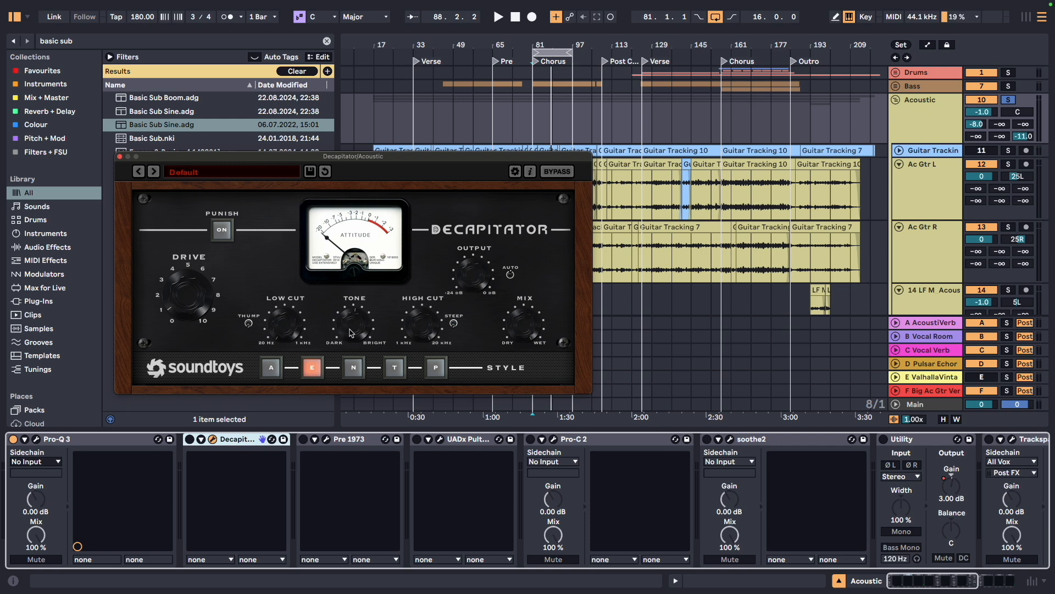
{"action": "key", "text": "space"}
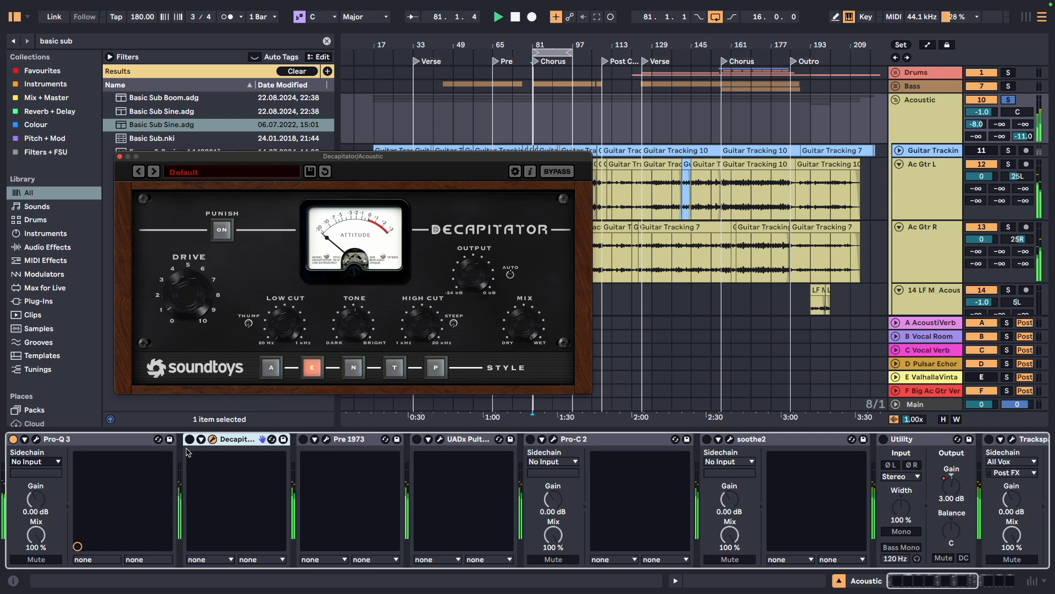
{"action": "left_click", "coordinate": [188, 439]}
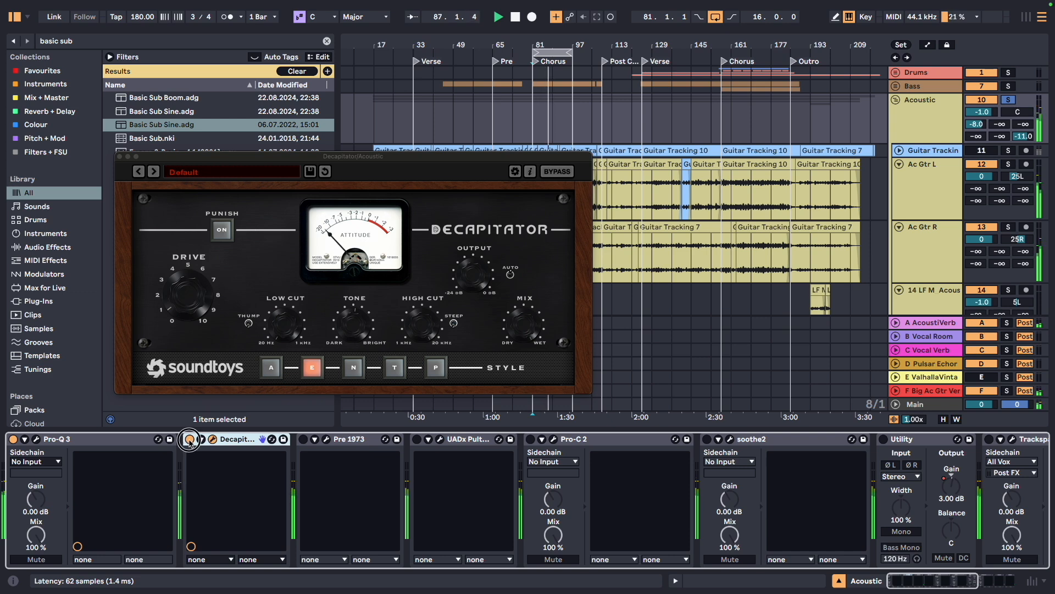
{"action": "left_click", "coordinate": [189, 440]}
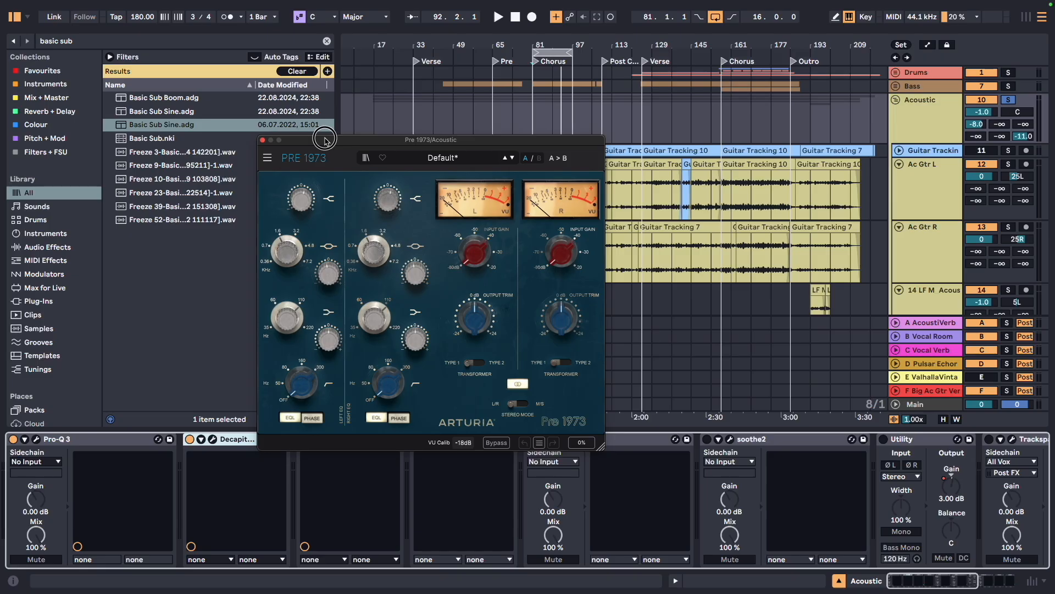
- Examine the presence frequency and gain settings in the Acoustic group's Pre 1973 window, and close the window
{"action": "left_click_drag", "start_coordinate": [324, 138], "coordinate": [325, 139]}
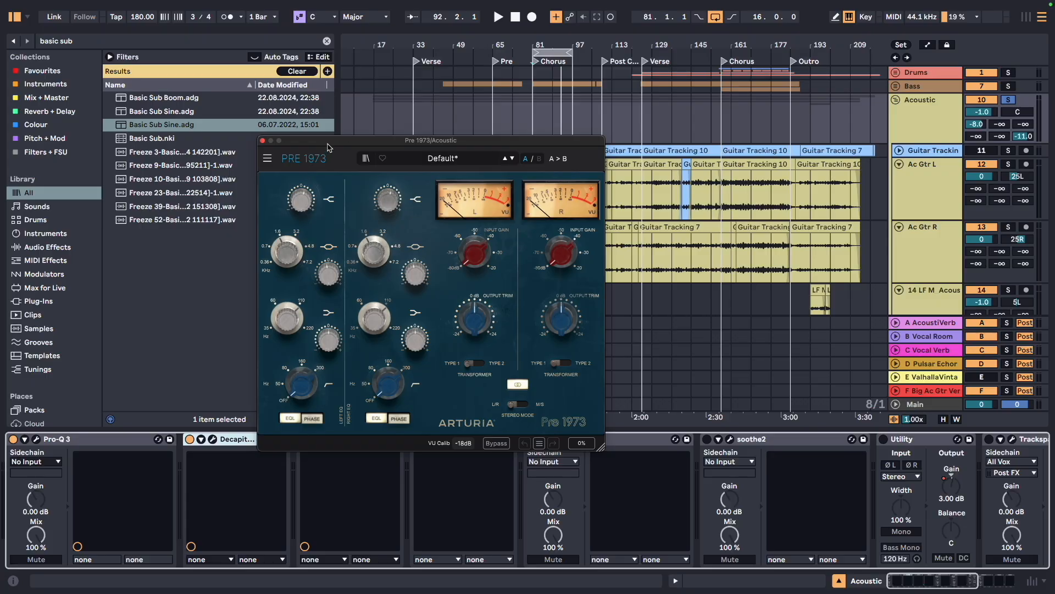
{"action": "left_click_drag", "start_coordinate": [328, 144], "coordinate": [377, 130]}
{"action": "mouse_move", "coordinate": [442, 187]}
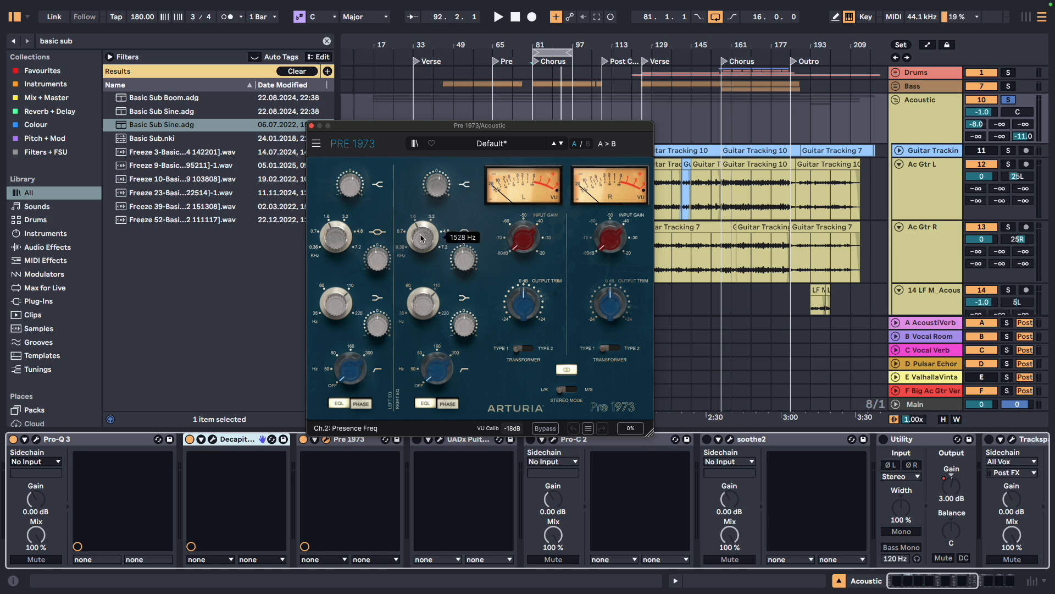
{"action": "mouse_move", "coordinate": [462, 256]}
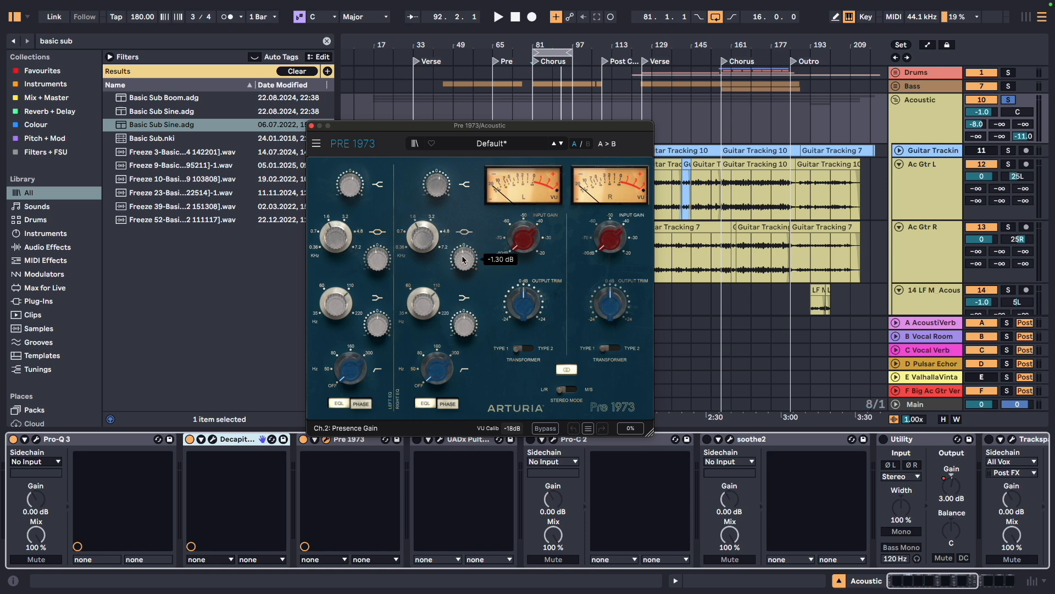
{"action": "left_click", "coordinate": [312, 125]}
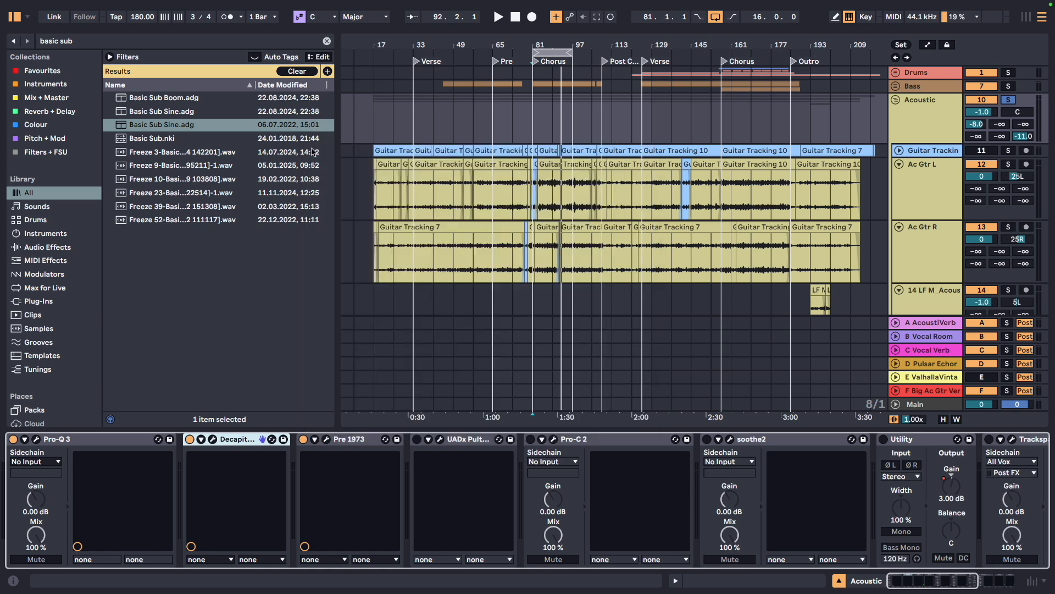
- Toggle the Acoustic group's Pre 1973 off and on during chorus playback to compare its effect, leaving it on
{"action": "left_click", "coordinate": [303, 439]}
{"action": "key", "text": "space"}
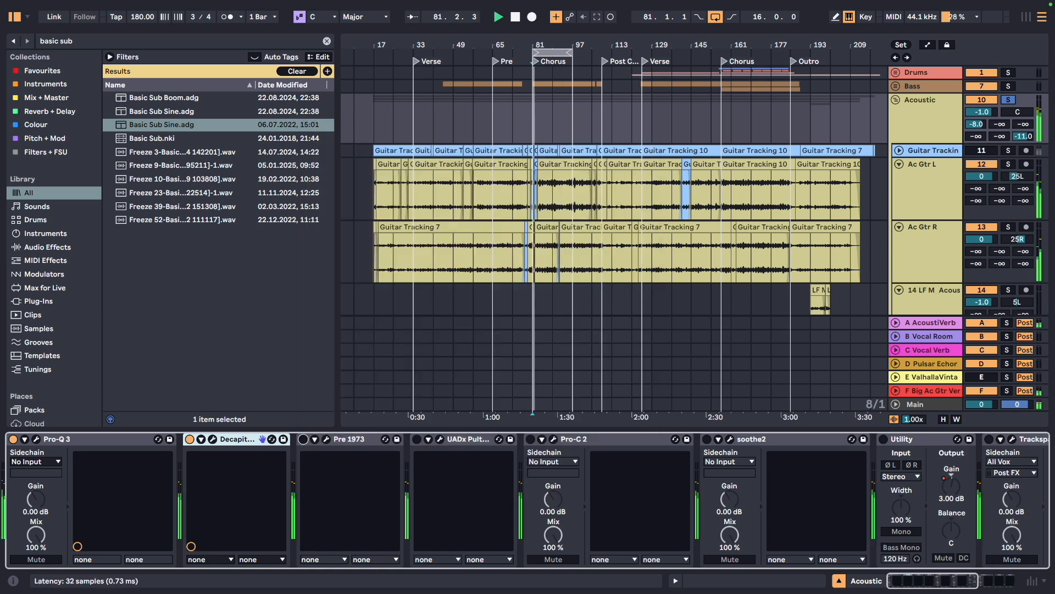
{"action": "left_click", "coordinate": [302, 439]}
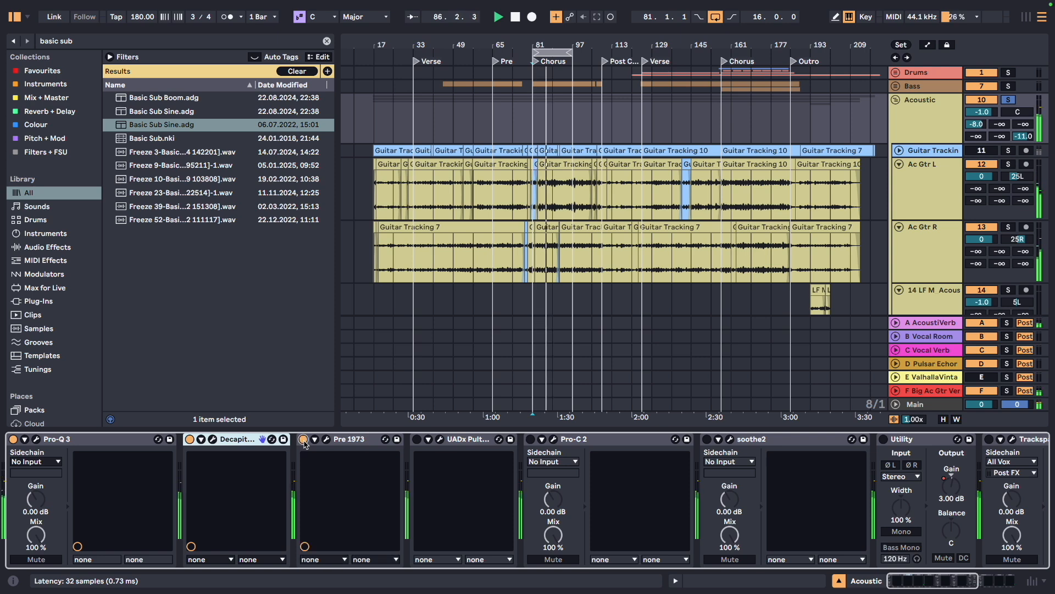
{"action": "left_click", "coordinate": [303, 439]}
{"action": "left_click", "coordinate": [303, 439]}
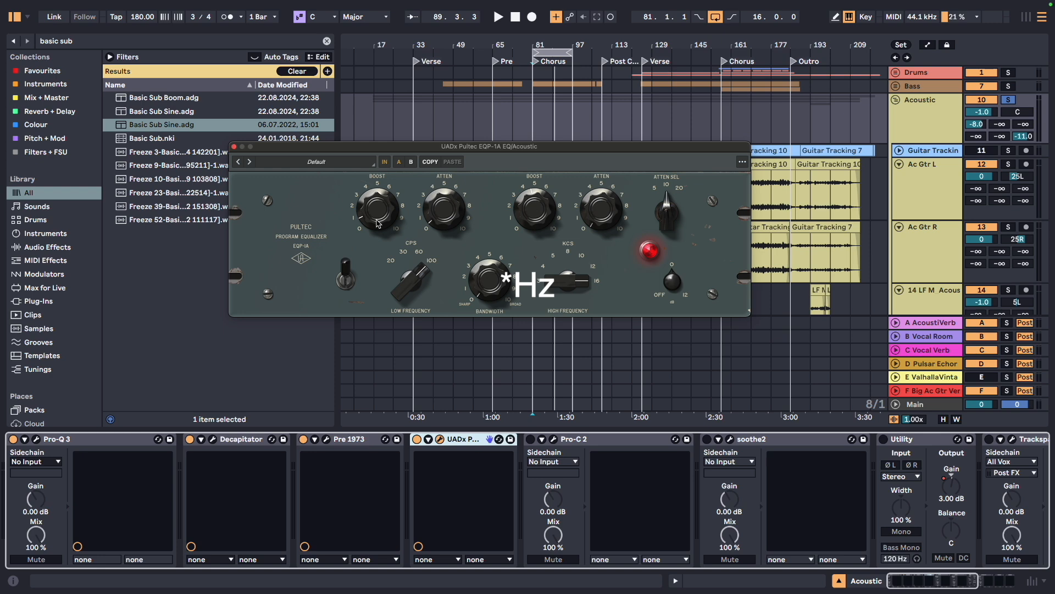
- Bypass the Acoustic group's UADx Pultec EQ, play the chorus and switch the EQ back on to compare
{"action": "left_click", "coordinate": [417, 439]}
{"action": "key", "text": "space"}
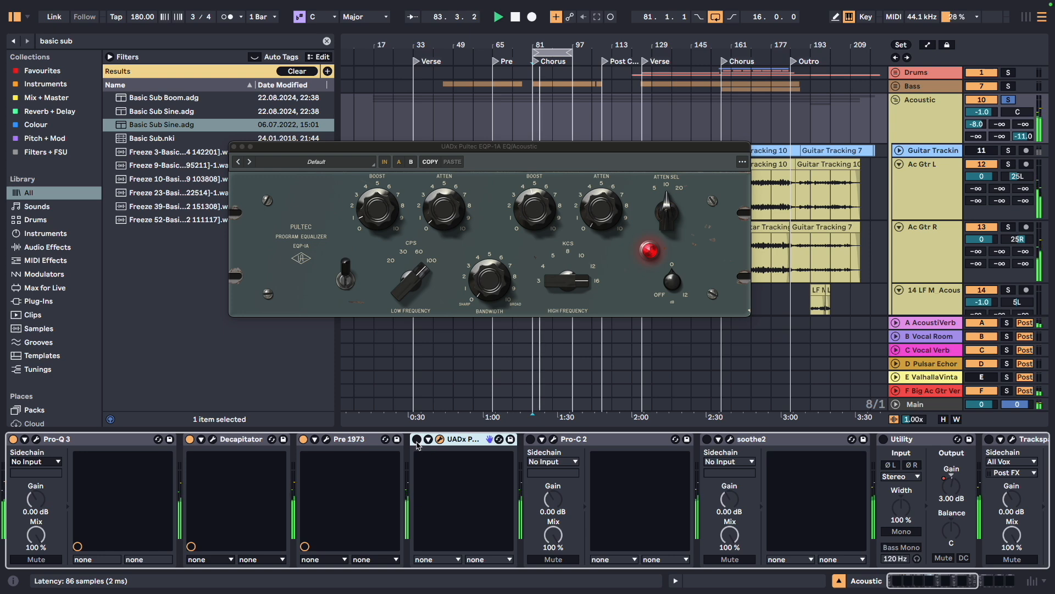
{"action": "left_click", "coordinate": [416, 440]}
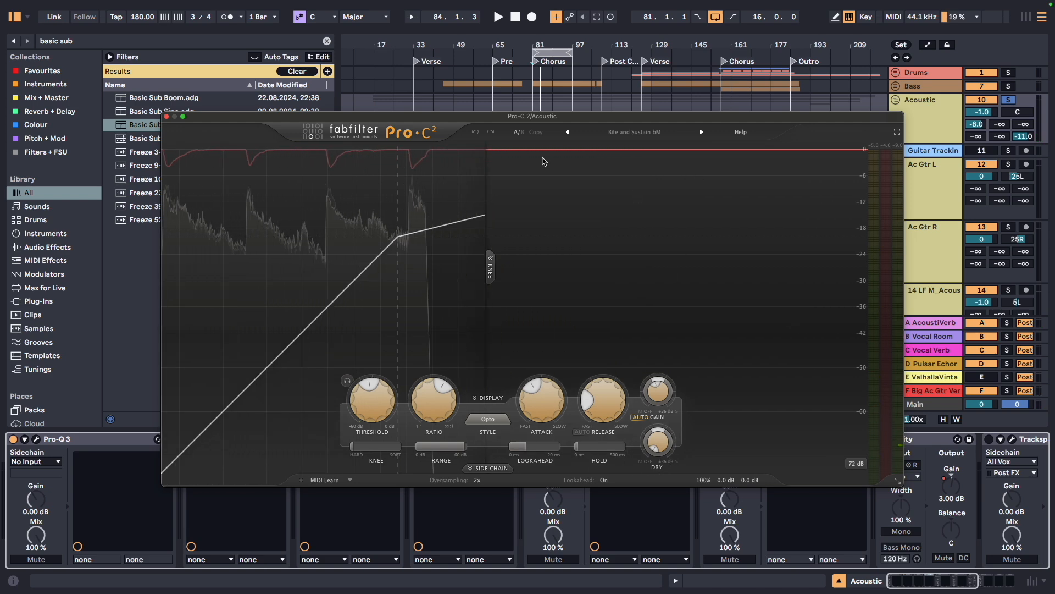
- Move the 16-bar loop to the first verse at bar 33, examine Pro-C 2's gain reduction there, and close its window
{"action": "left_click_drag", "start_coordinate": [551, 52], "coordinate": [442, 48]}
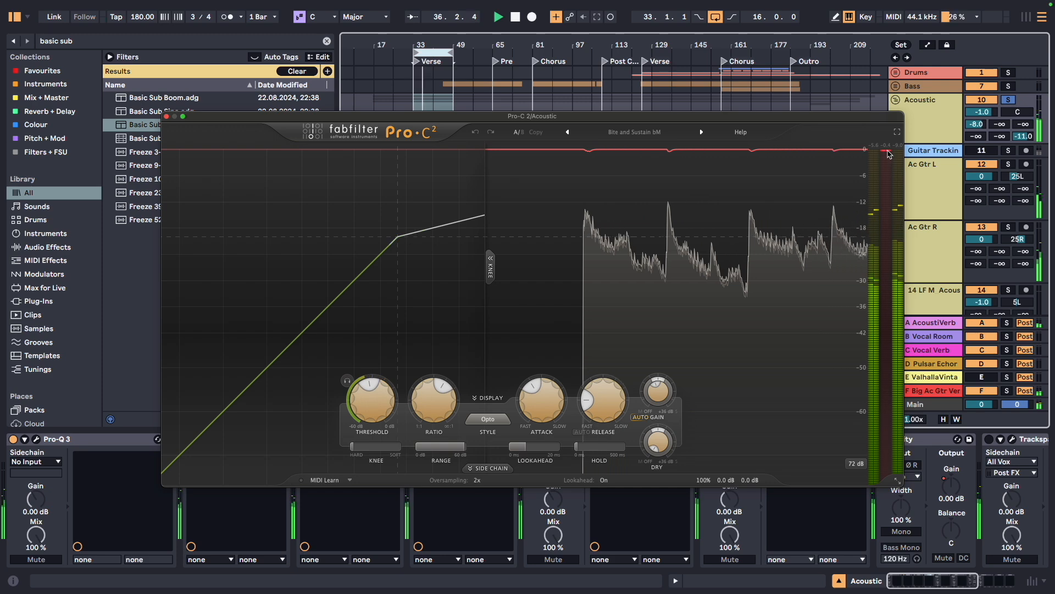
{"action": "mouse_move", "coordinate": [890, 154]}
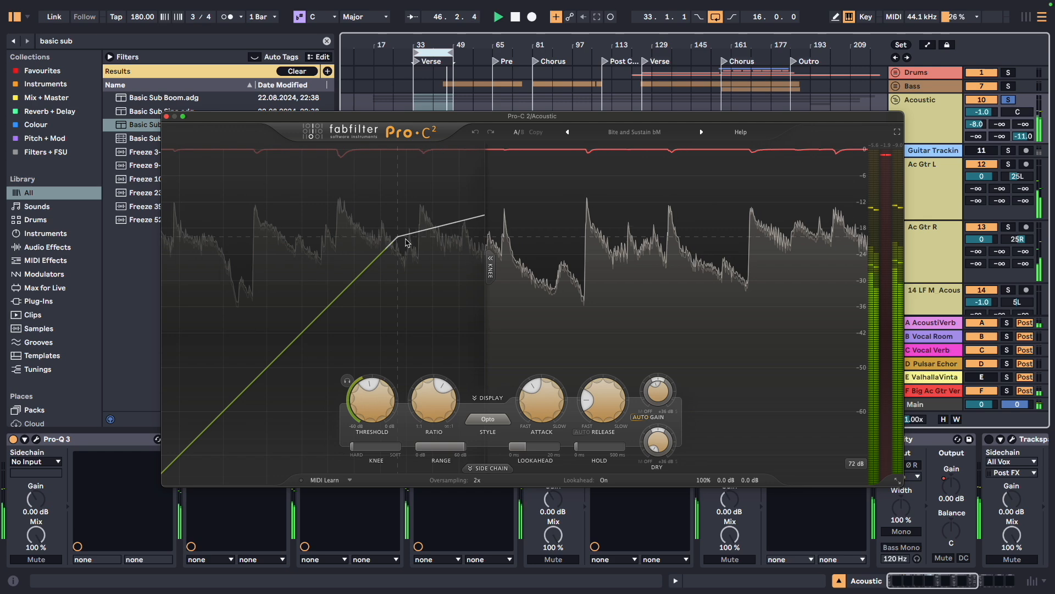
{"action": "left_click", "coordinate": [166, 117]}
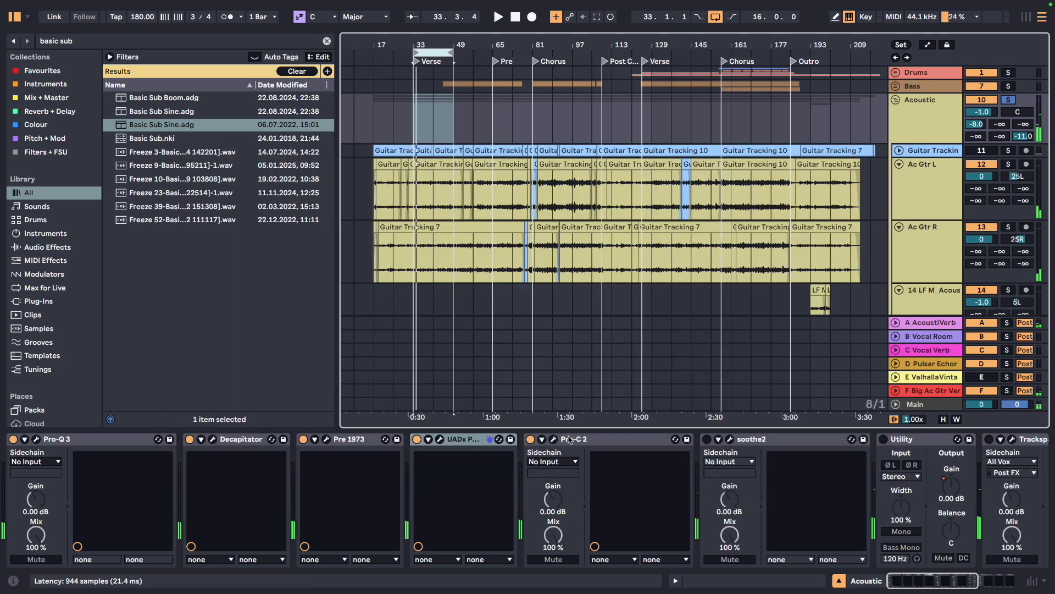
- Enable soothe2 on the Acoustic group and listen to its delta signal over the verse
{"action": "left_click", "coordinate": [708, 439]}
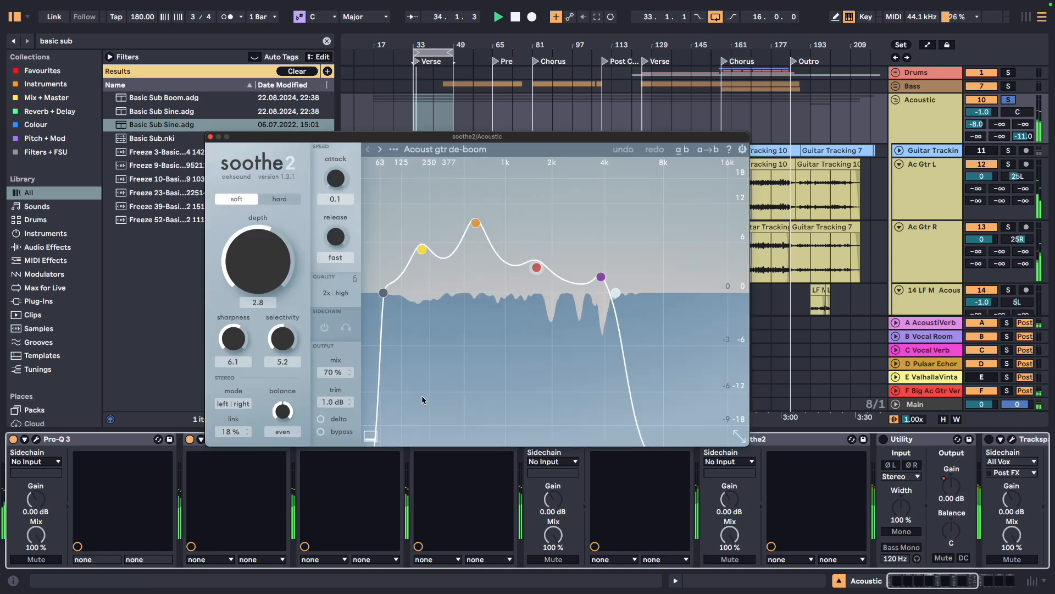
{"action": "left_click", "coordinate": [322, 420]}
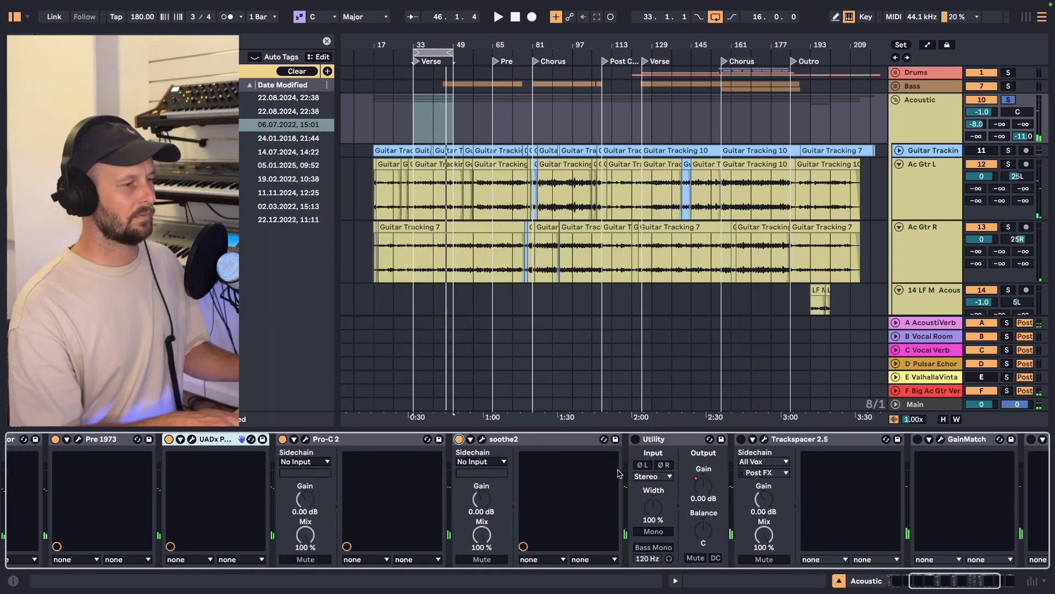
- Show the Acoustic group's Utility Gain automation in a new lane and play from bar 73 to follow it into the chorus
{"action": "right_click", "coordinate": [705, 489]}
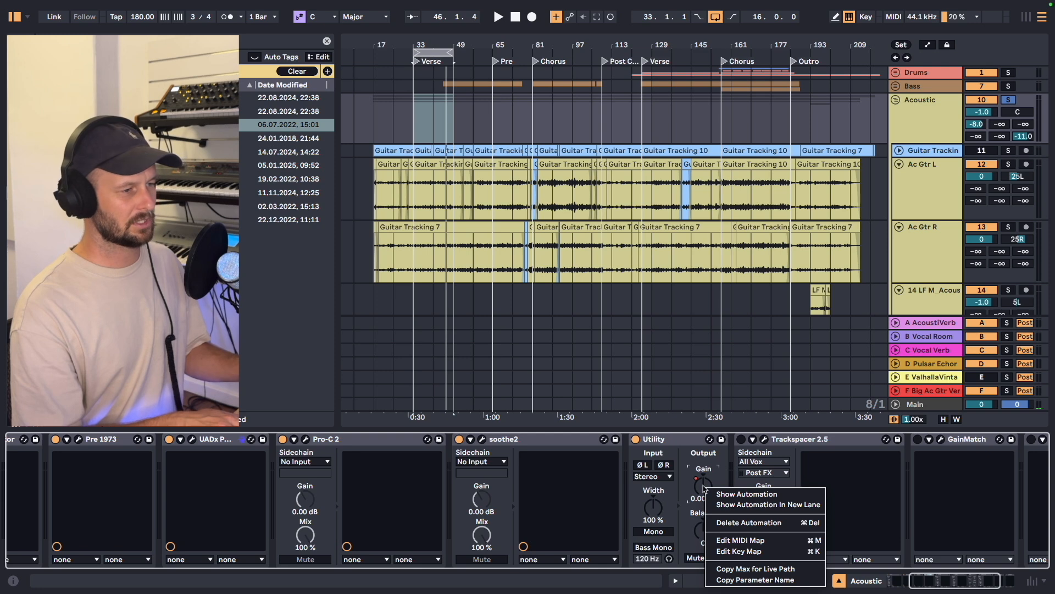
{"action": "left_click", "coordinate": [734, 504]}
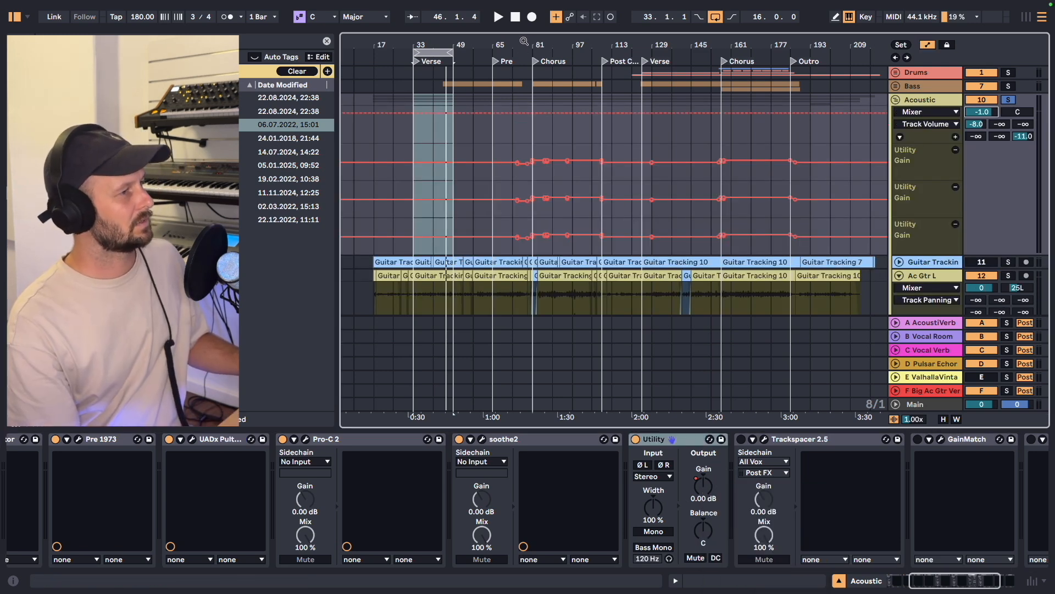
{"action": "left_click_drag", "start_coordinate": [525, 42], "coordinate": [525, 82]}
{"action": "left_click", "coordinate": [506, 149]}
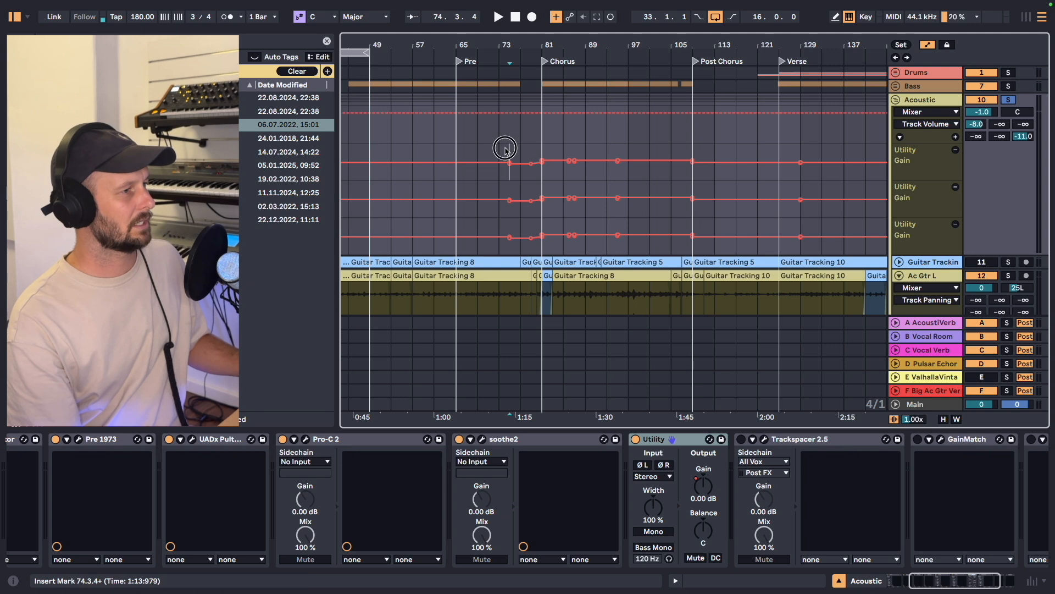
{"action": "left_click", "coordinate": [499, 151]}
{"action": "key", "text": "space"}
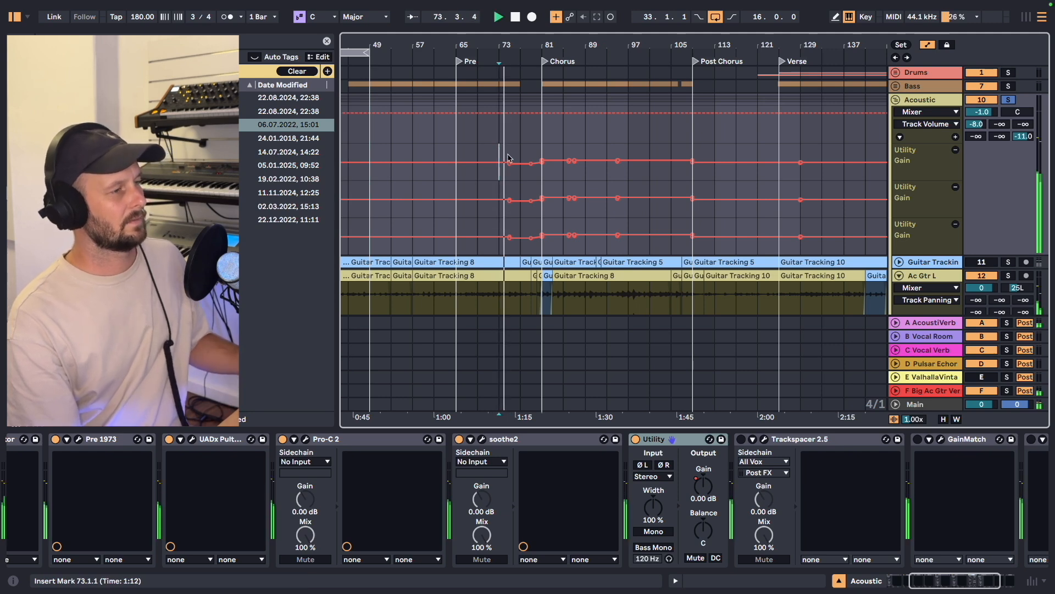
{"action": "left_click_drag", "start_coordinate": [515, 169], "coordinate": [521, 170]}
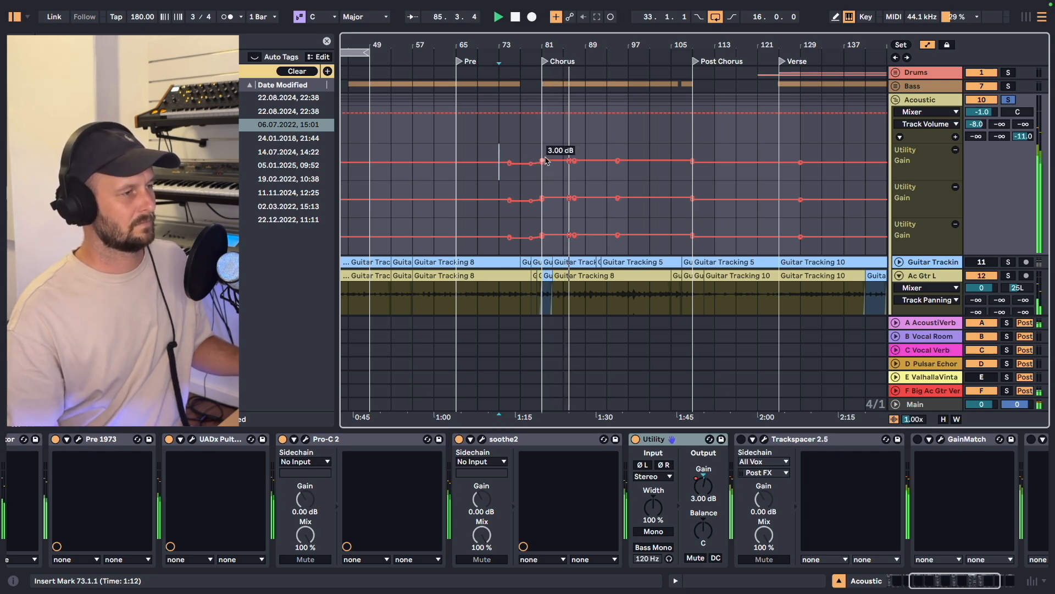
- Examine the Utility gain automation points around bars 86 and 87, and the automation across the whole song
{"action": "left_click_drag", "start_coordinate": [582, 45], "coordinate": [582, 96]}
{"action": "key", "text": "space"}
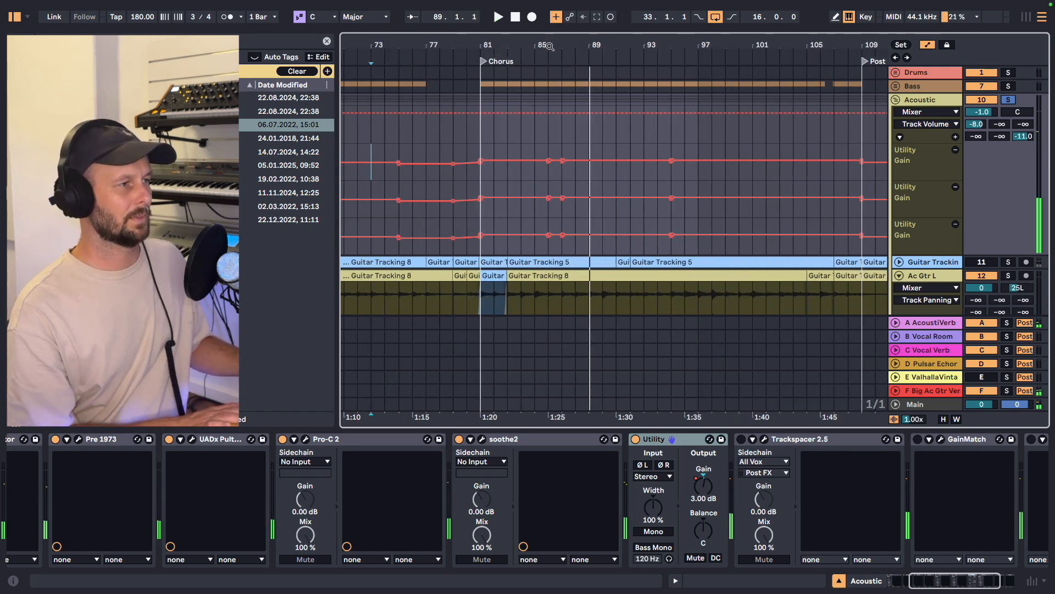
{"action": "left_click_drag", "start_coordinate": [549, 46], "coordinate": [554, 160]}
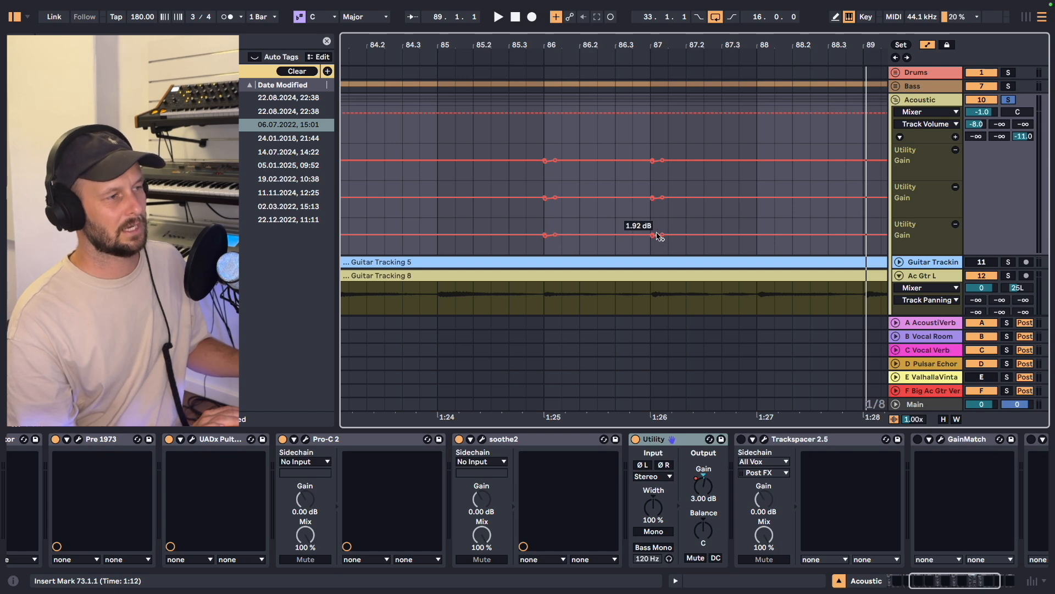
{"action": "double_click", "coordinate": [636, 42]}
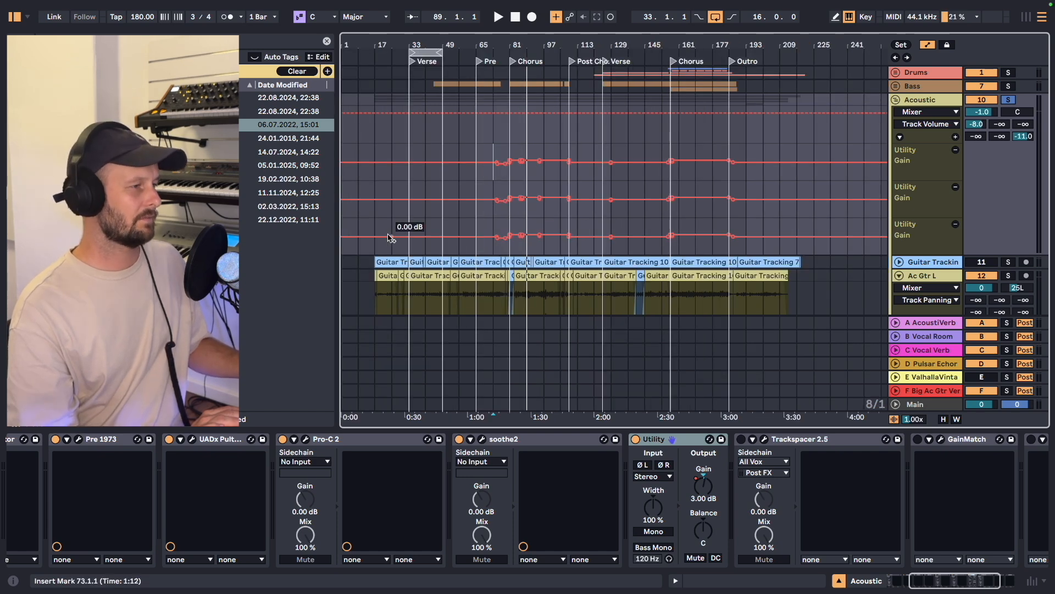
{"action": "left_click_drag", "start_coordinate": [378, 229], "coordinate": [781, 235]}
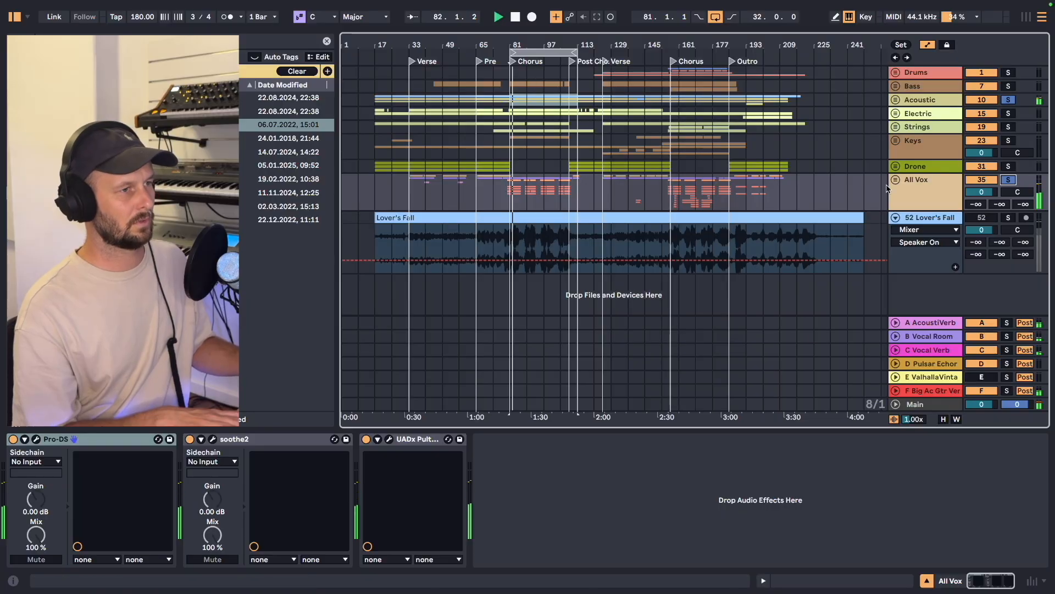
- Open the Acoustic group's Trackspacer 2.5, watch how it reacts to the vocals in the chorus, and close its window
{"action": "left_click", "coordinate": [910, 99]}
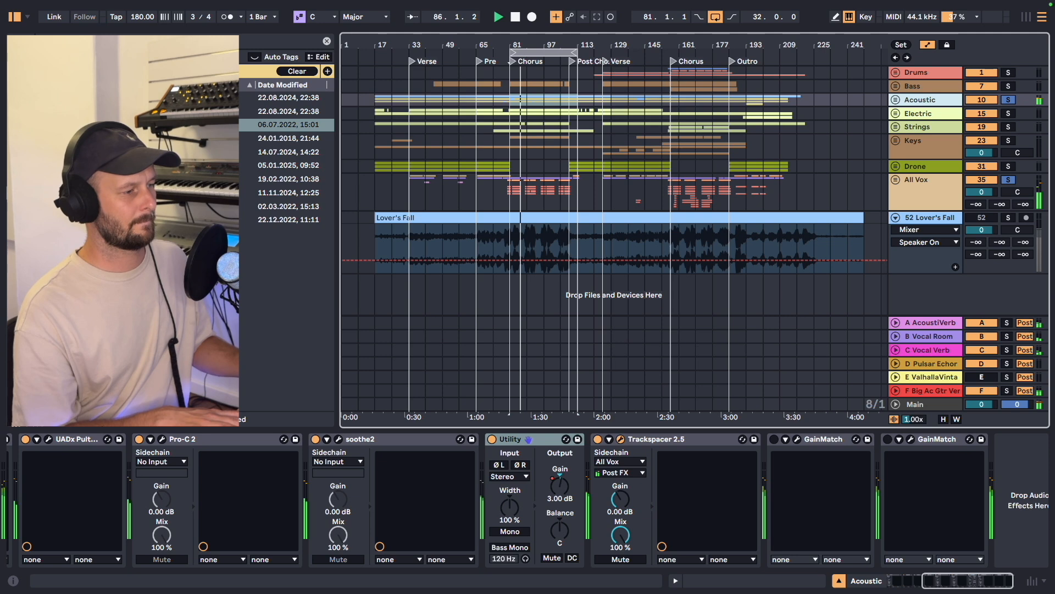
{"action": "left_click", "coordinate": [622, 439]}
{"action": "left_click_drag", "start_coordinate": [508, 169], "coordinate": [546, 110]}
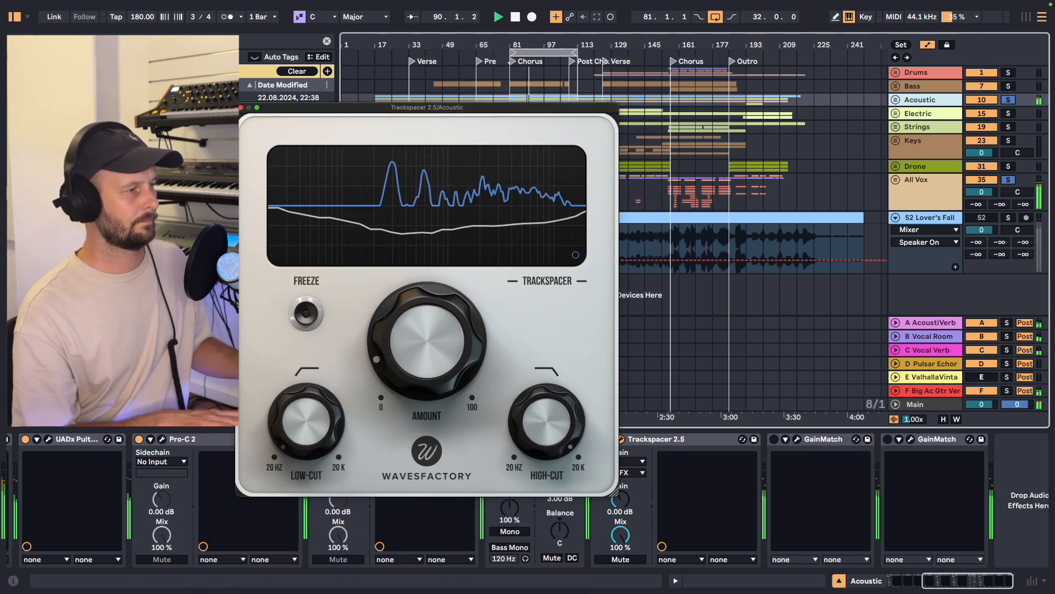
{"action": "left_click", "coordinate": [240, 108]}
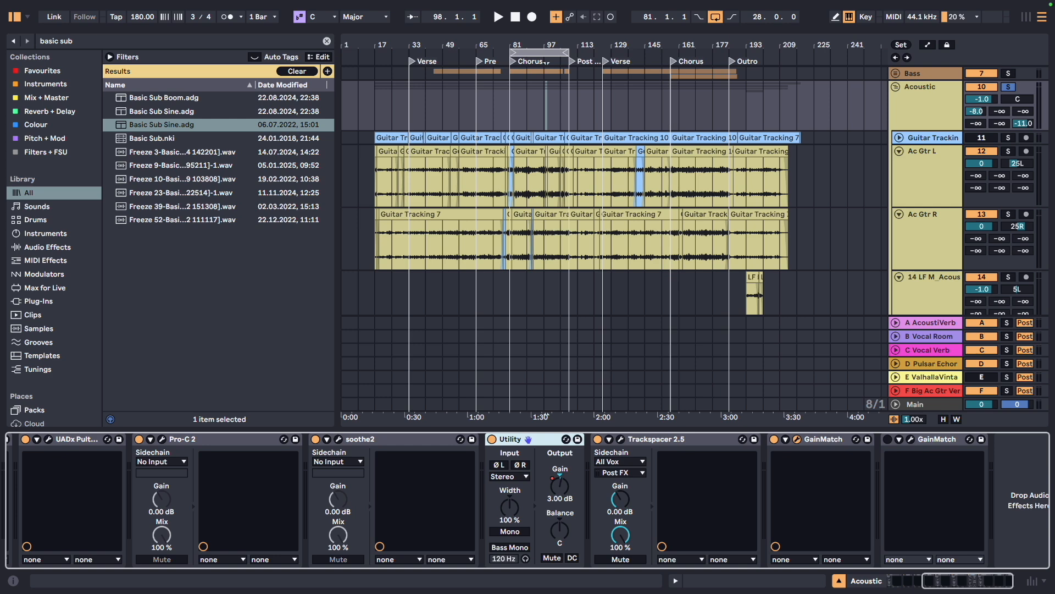
- Compare the Acoustic chain's level before and after processing with the two GainMatch devices, and switch both devices off
{"action": "left_click_drag", "start_coordinate": [307, 409], "coordinate": [371, 151]}
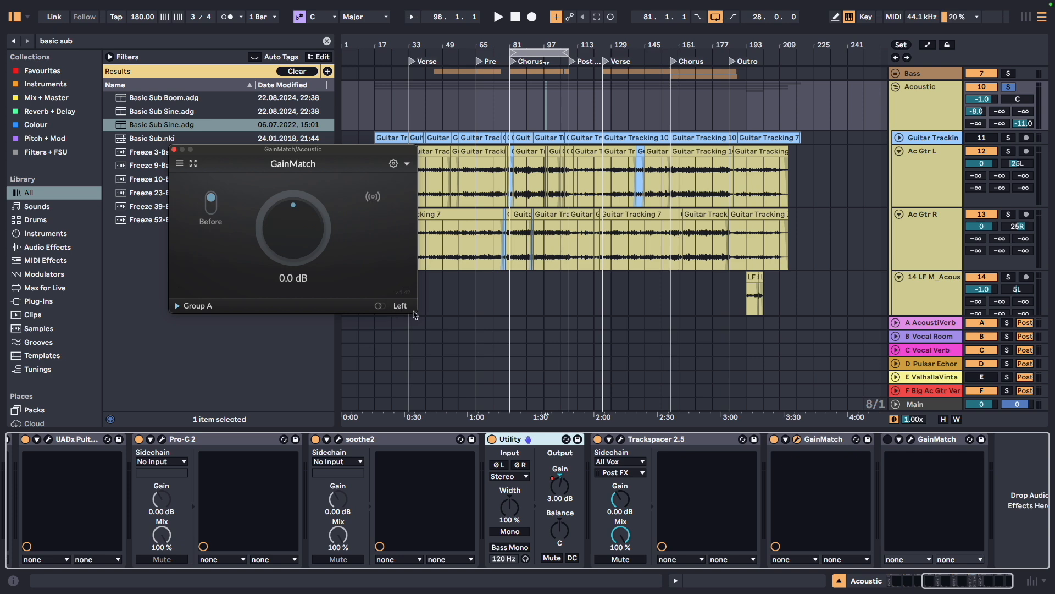
{"action": "left_click", "coordinate": [887, 440]}
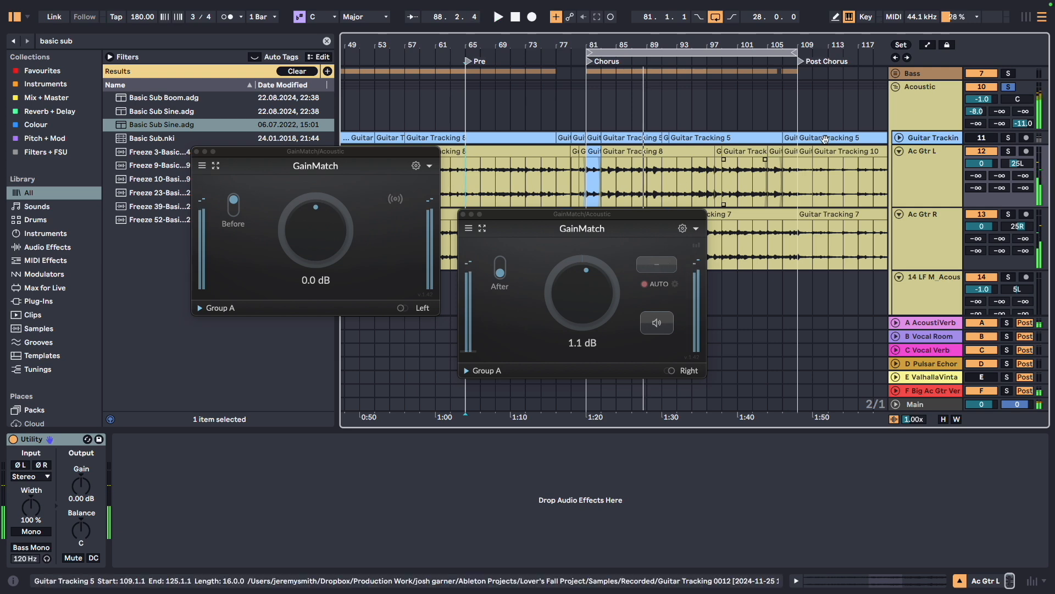
{"action": "left_click", "coordinate": [914, 109]}
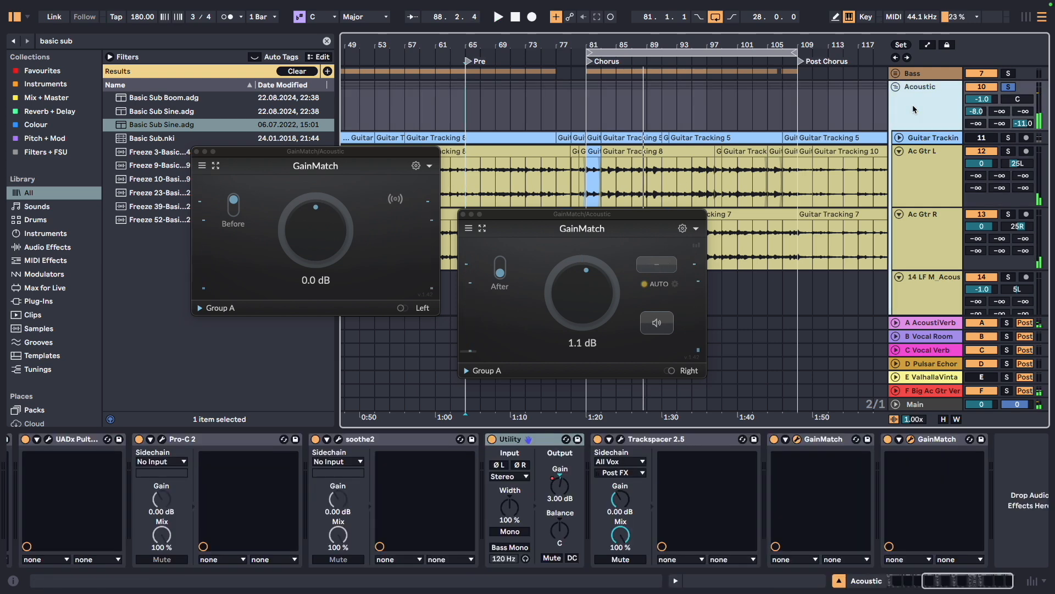
{"action": "left_click", "coordinate": [774, 441]}
{"action": "left_click", "coordinate": [889, 439]}
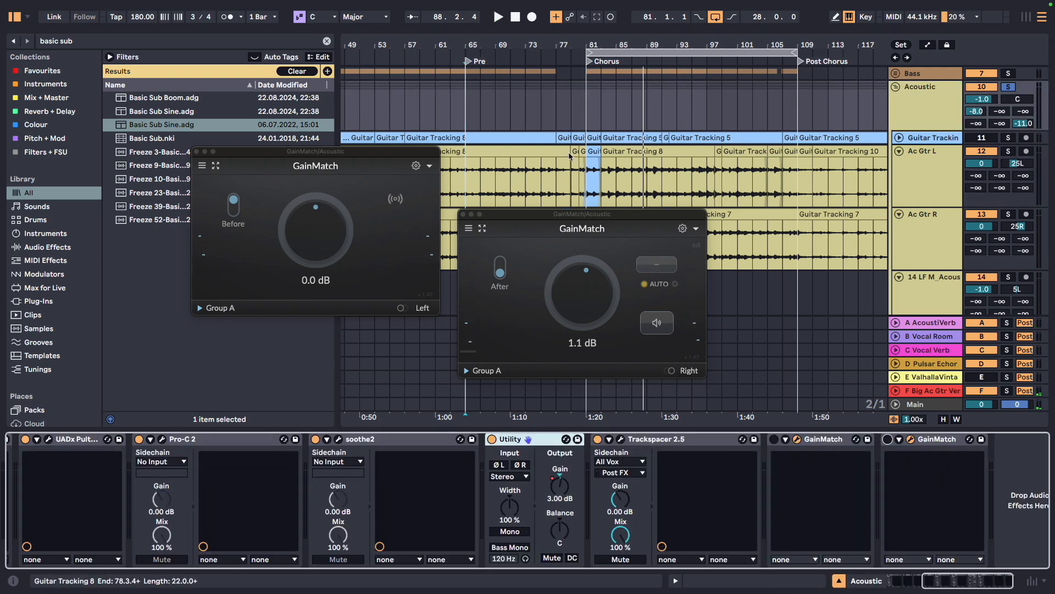
{"action": "left_click", "coordinate": [470, 101]}
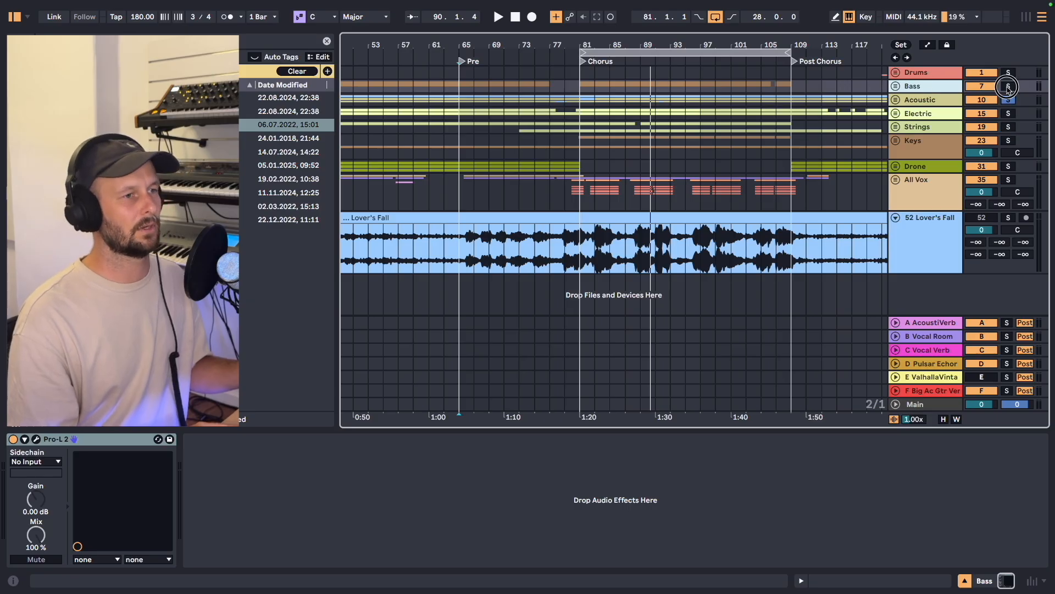
- Solo and unfold the Bass group, place the start marker at bar 81, and select the LF B_Bass Gtr track
{"action": "left_click", "coordinate": [1008, 86]}
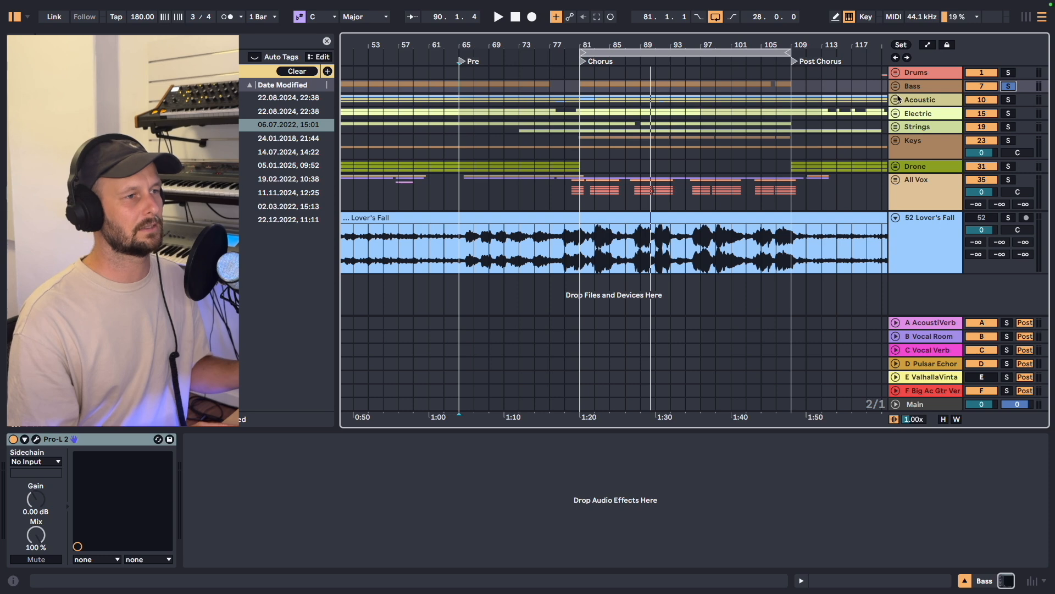
{"action": "left_click", "coordinate": [895, 86]}
{"action": "left_click", "coordinate": [578, 170]}
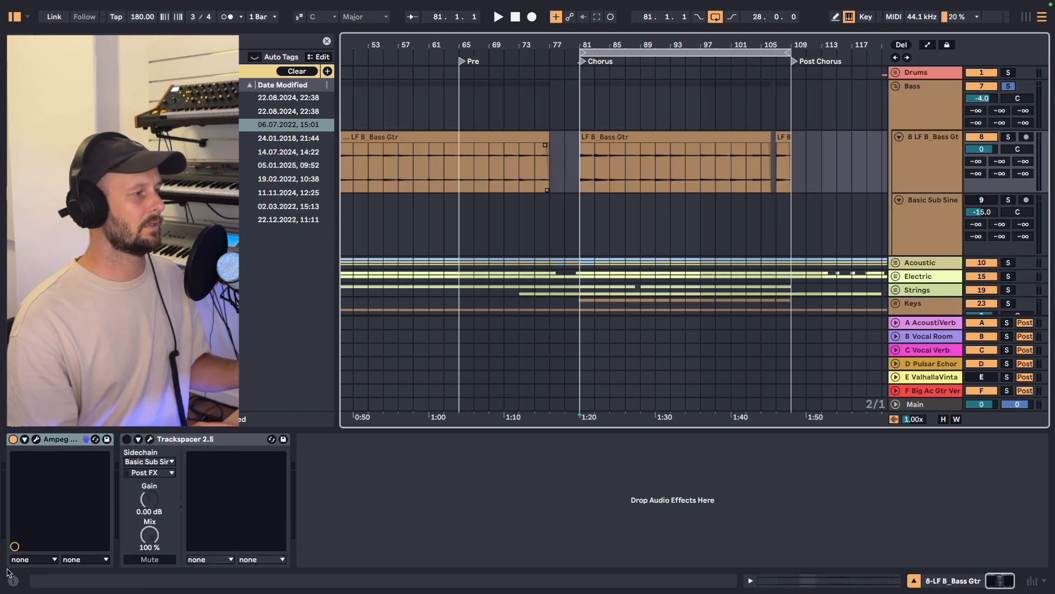
{"action": "left_click", "coordinate": [921, 140]}
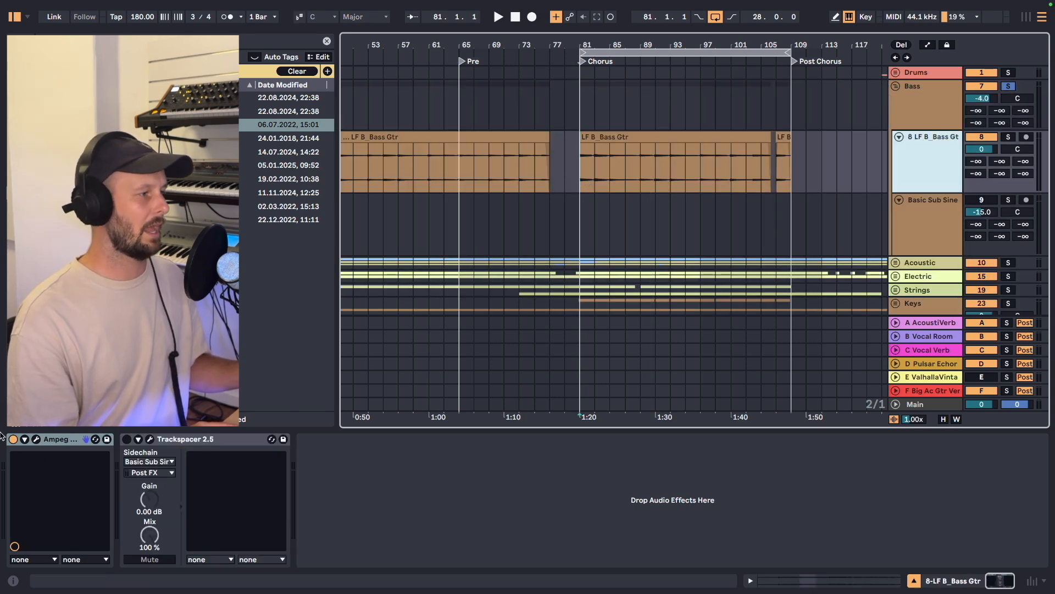
- Open the Bass group's Pro-L 2 and play the last chorus from bar 157 with the limiter active and bypassed to compare
{"action": "left_click", "coordinate": [37, 439]}
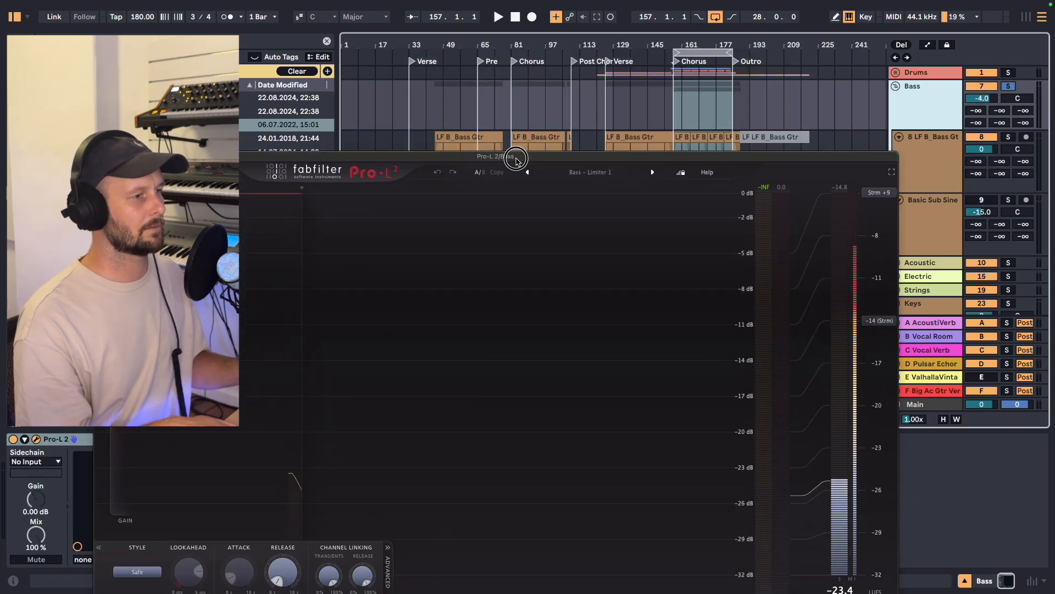
{"action": "left_click_drag", "start_coordinate": [517, 160], "coordinate": [532, 72]}
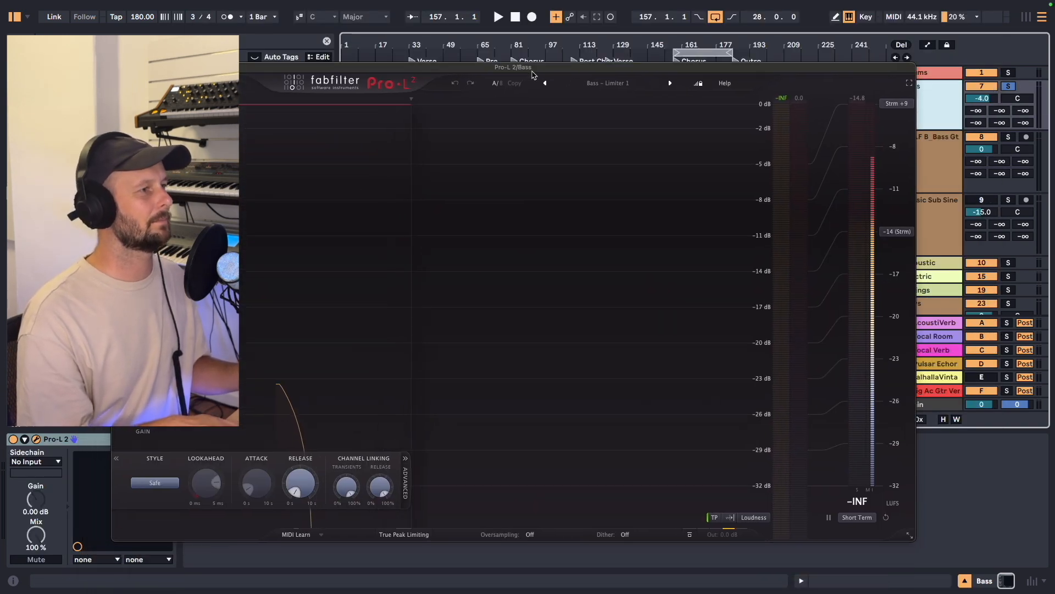
{"action": "key", "text": "space"}
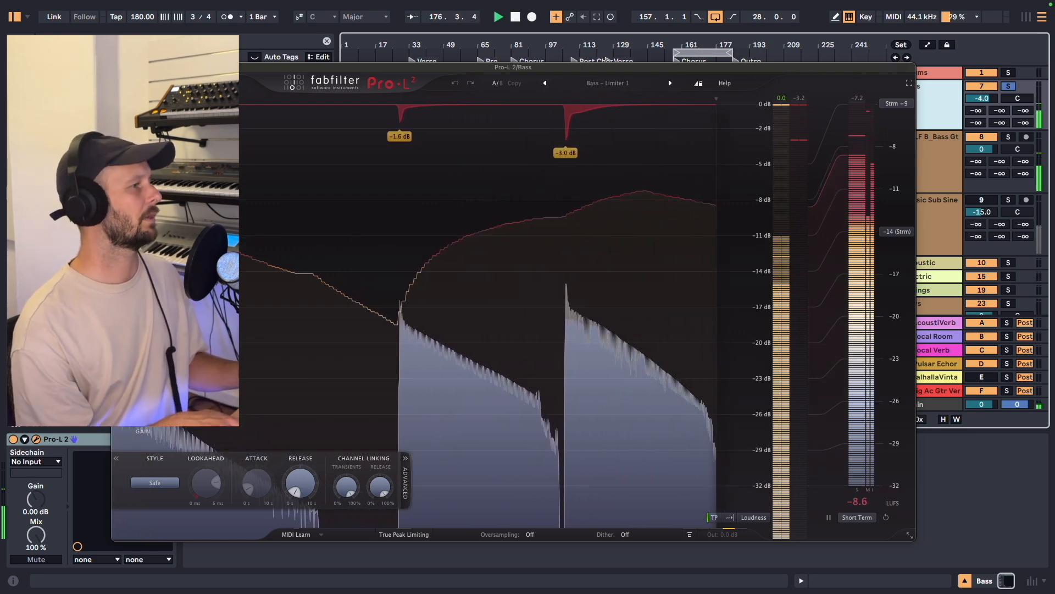
{"action": "key", "text": "space"}
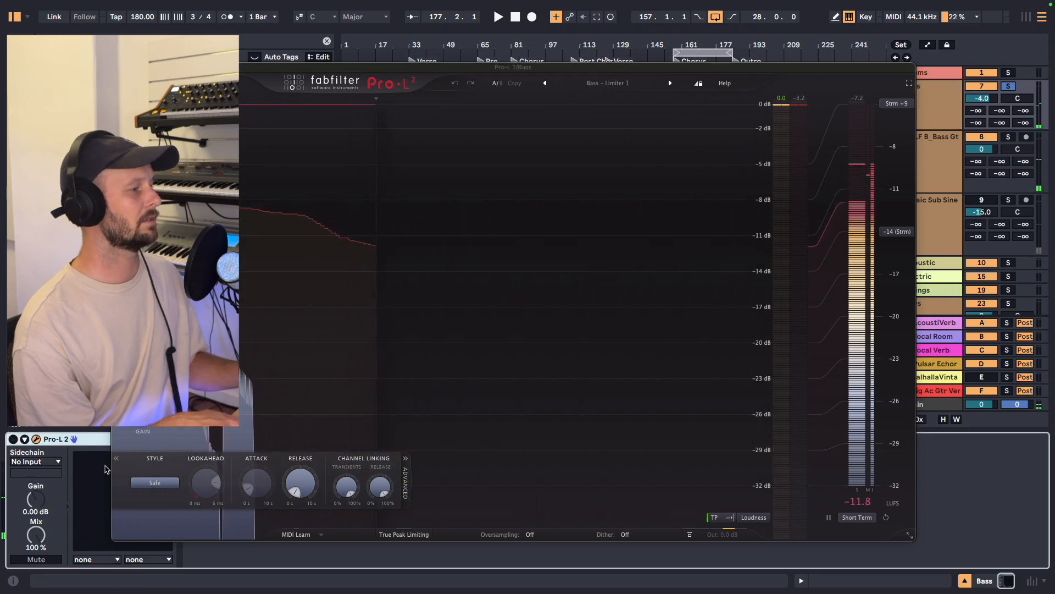
{"action": "key", "text": "space"}
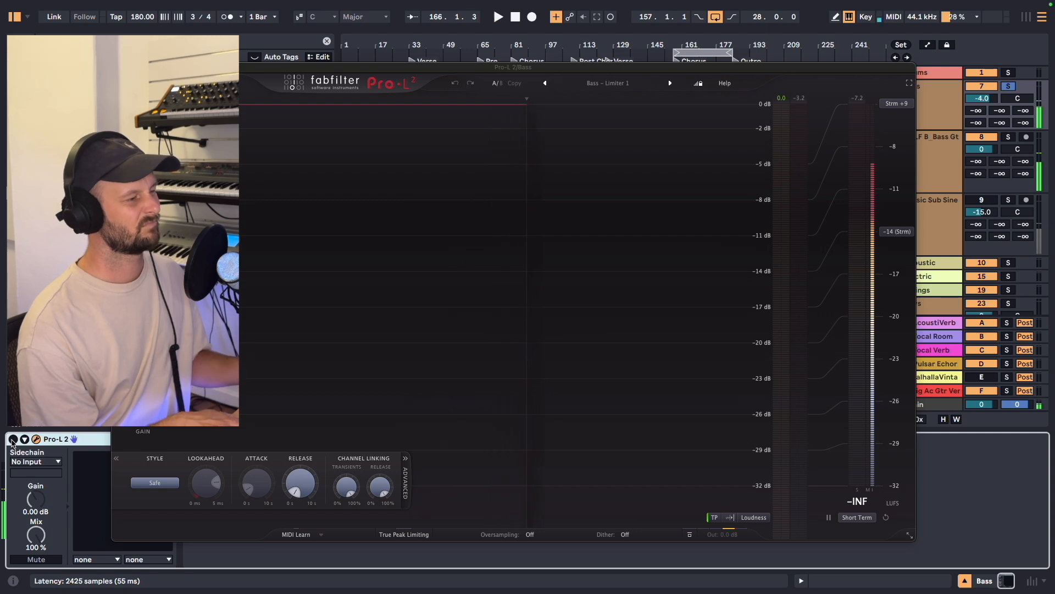
- Switch the Bass group's Pro-L 2 back on and show the Electric group's Utility Gain automation in a new lane
{"action": "left_click", "coordinate": [13, 439]}
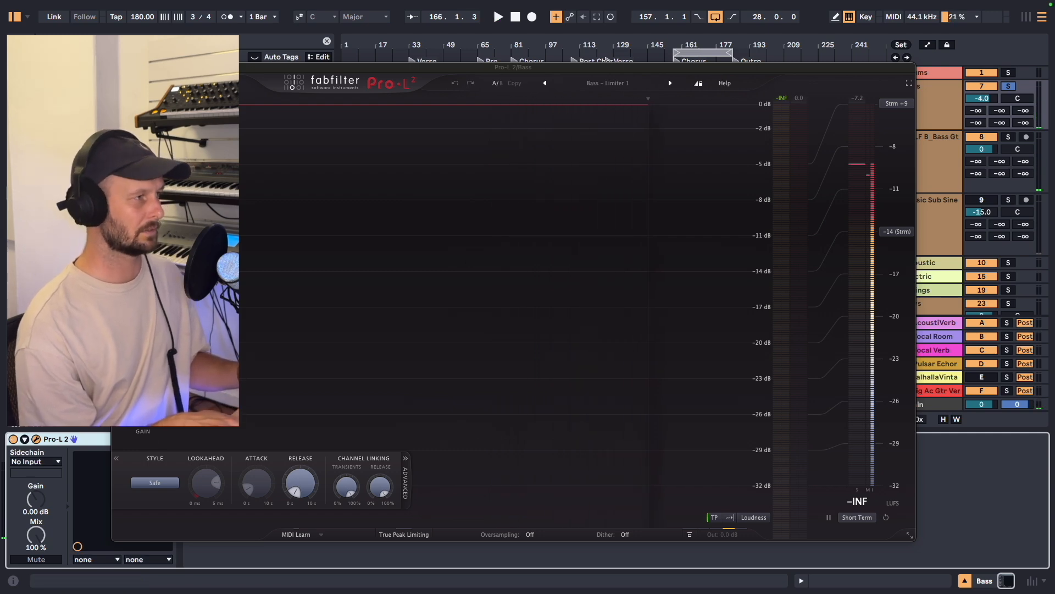
{"action": "left_click", "coordinate": [921, 114]}
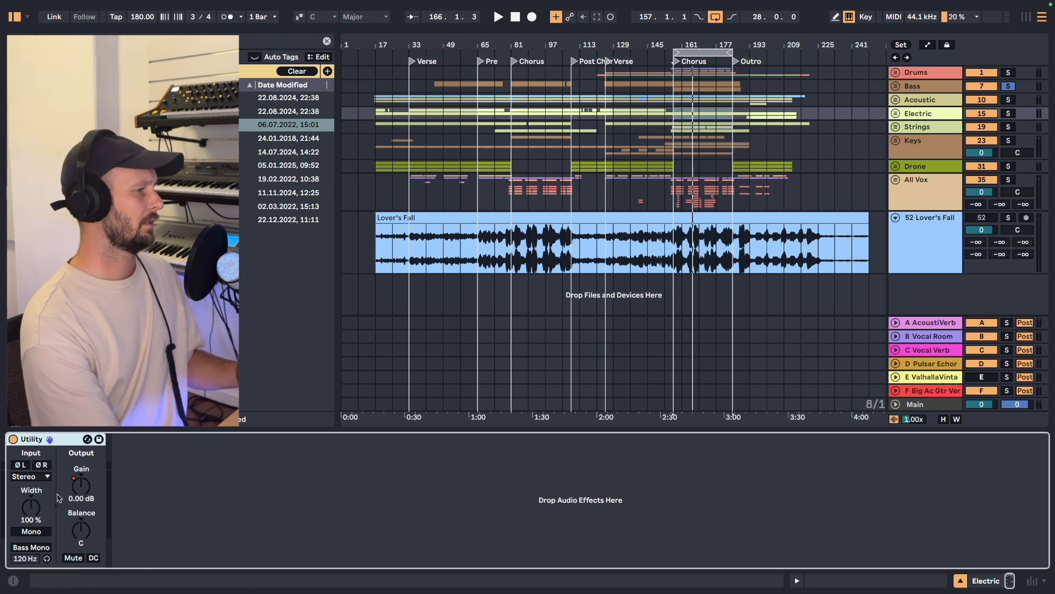
{"action": "right_click", "coordinate": [85, 494]}
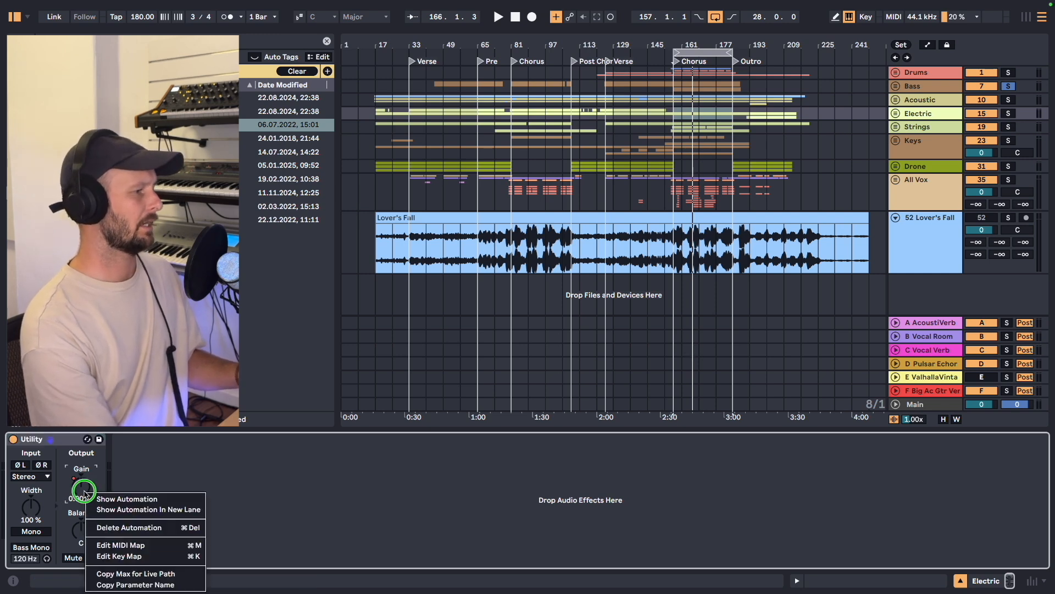
{"action": "left_click", "coordinate": [104, 510]}
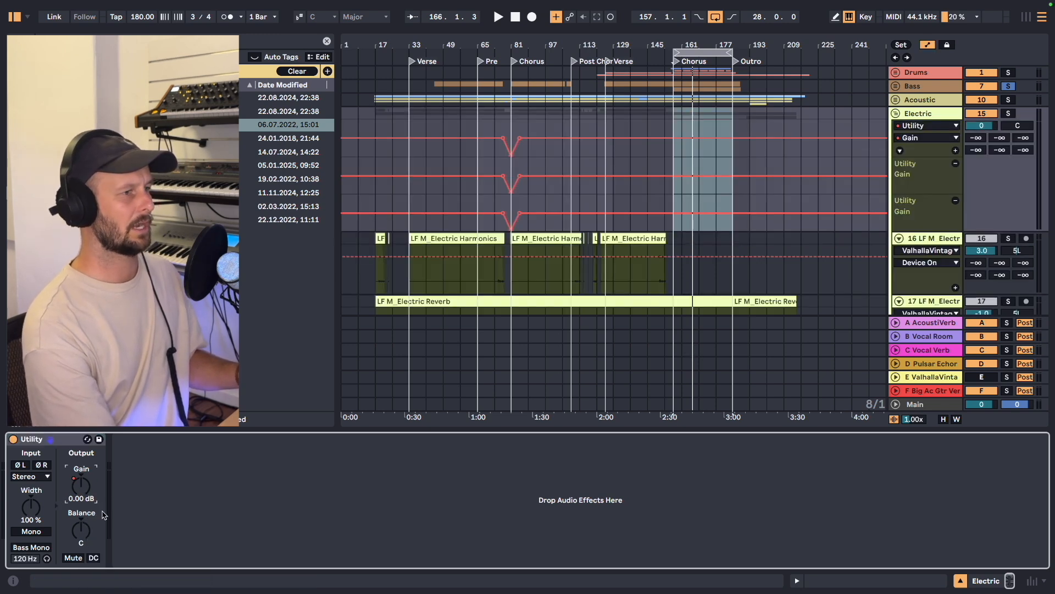
- Solo the Electric group and play from bar 73 into the chorus to hear the Utility gain dip
{"action": "left_click", "coordinate": [498, 120]}
{"action": "key", "text": "s"}
{"action": "key", "text": "space"}
{"action": "left_click_drag", "start_coordinate": [510, 40], "coordinate": [510, 82]}
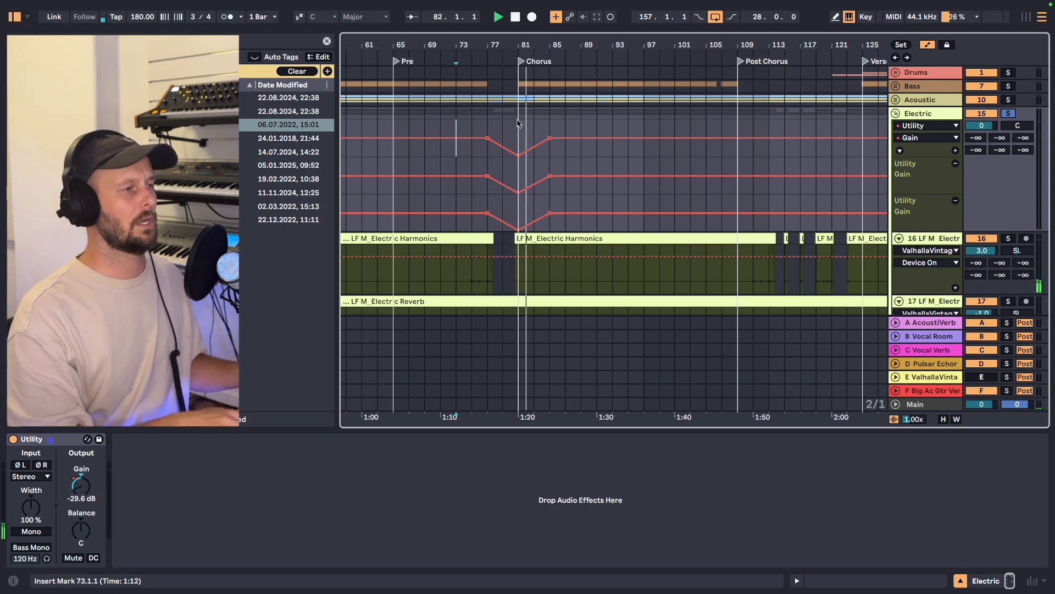
{"action": "scroll", "coordinate": [942, 142], "scroll_direction": "down", "scroll_amount": 2}
{"action": "key", "text": "space"}
- Open ValhallaVintageVerb on the LF M_Electric Harmonics track, examine its reverb settings, and close its window
{"action": "left_click", "coordinate": [935, 204]}
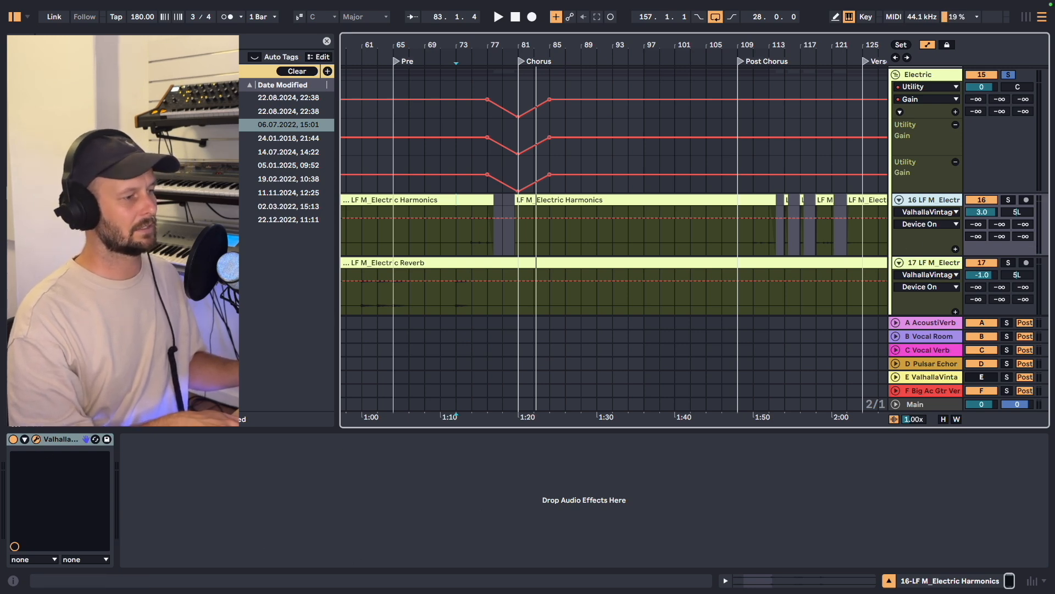
{"action": "key", "text": "super+alt+p"}
{"action": "left_click_drag", "start_coordinate": [489, 188], "coordinate": [536, 83]}
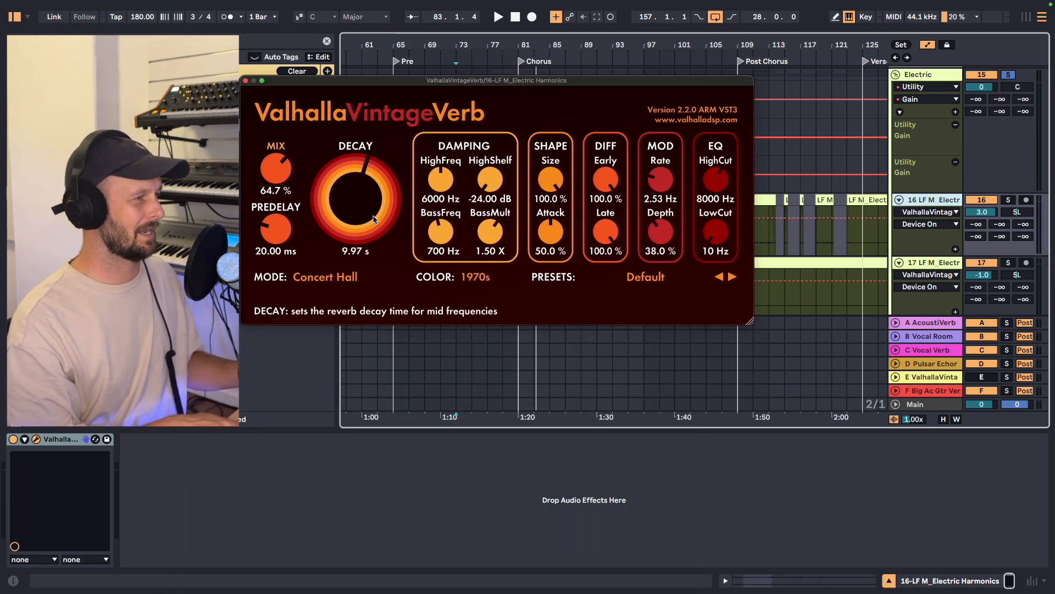
{"action": "left_click", "coordinate": [245, 81]}
- Play LF M_Electric Reverb with ValhallaVintageVerb, the chorus and EQ Eight bypassed, re-enabling them one by one to compare
{"action": "key", "text": "space"}
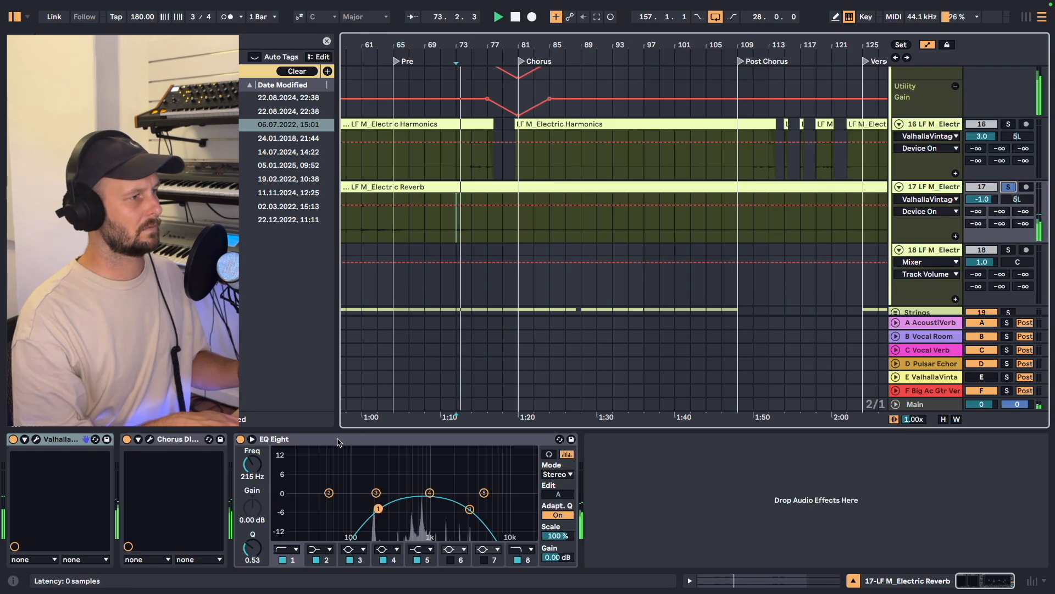
{"action": "left_click", "coordinate": [13, 439]}
{"action": "left_click", "coordinate": [127, 439]}
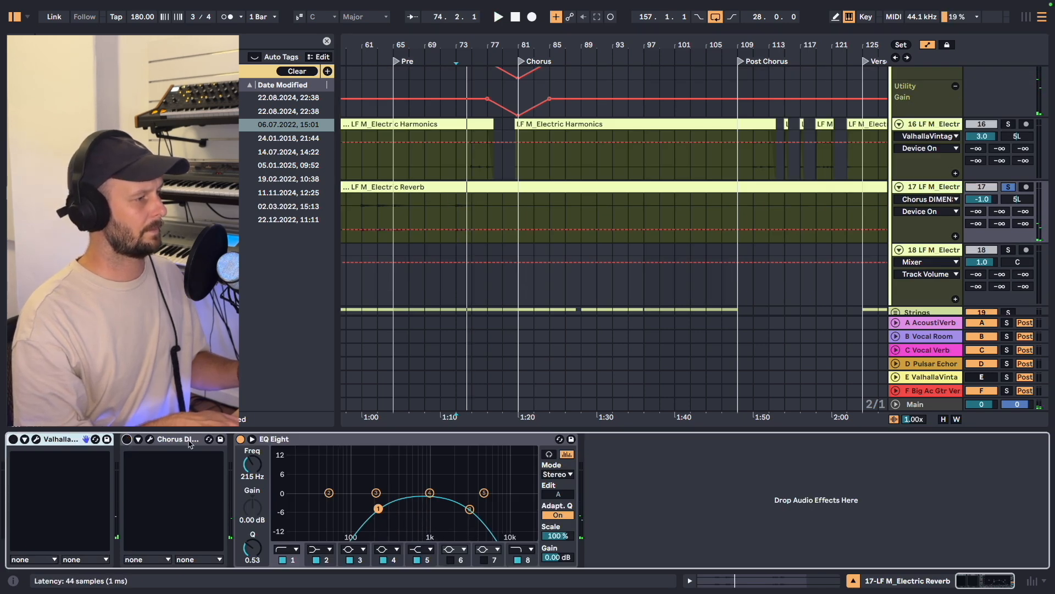
{"action": "left_click", "coordinate": [240, 439]}
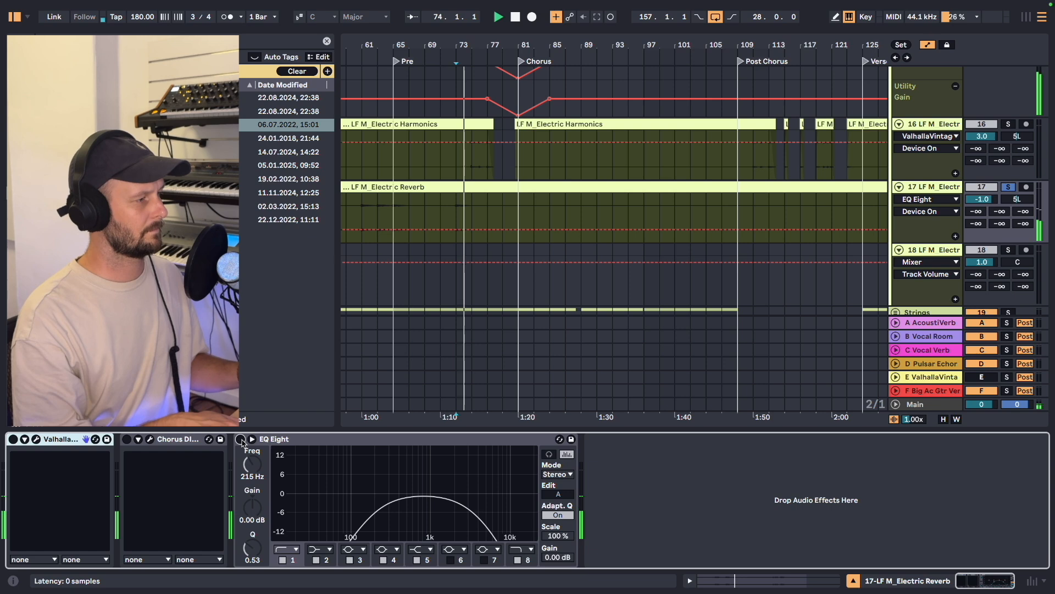
{"action": "left_click", "coordinate": [13, 440]}
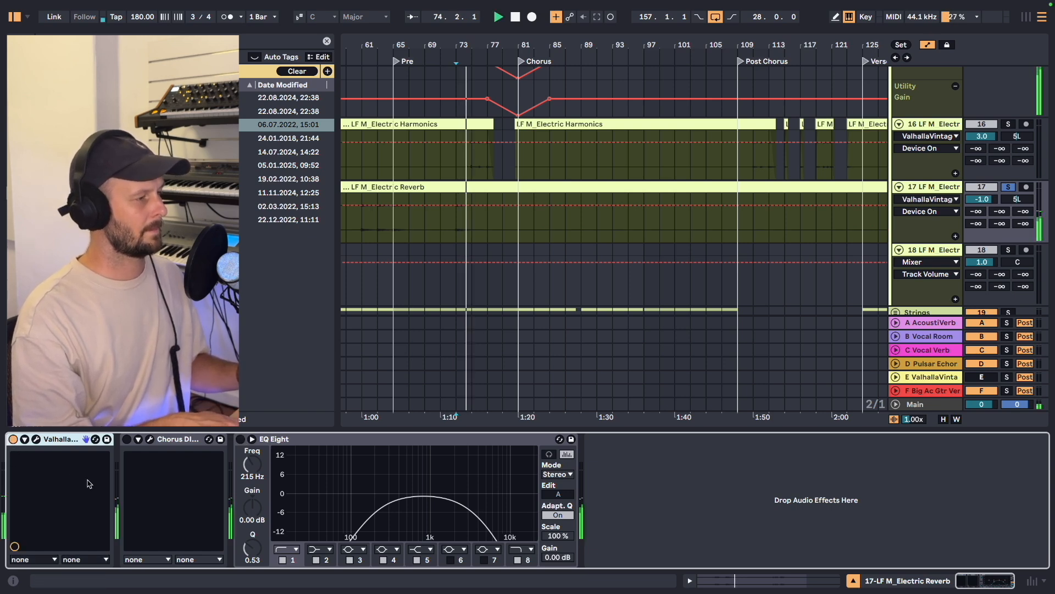
{"action": "left_click", "coordinate": [126, 439]}
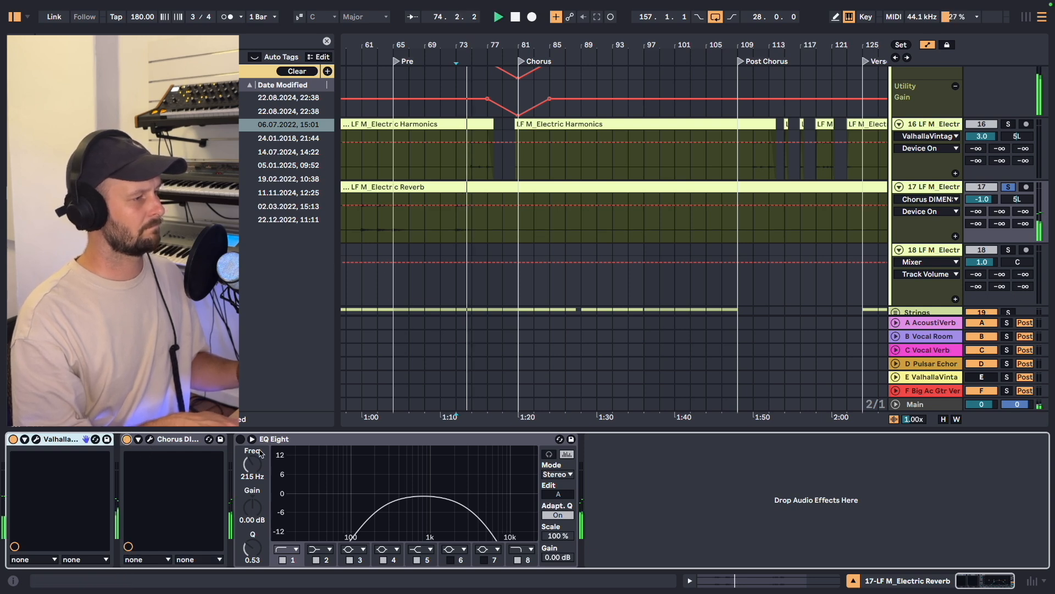
{"action": "left_click", "coordinate": [240, 439]}
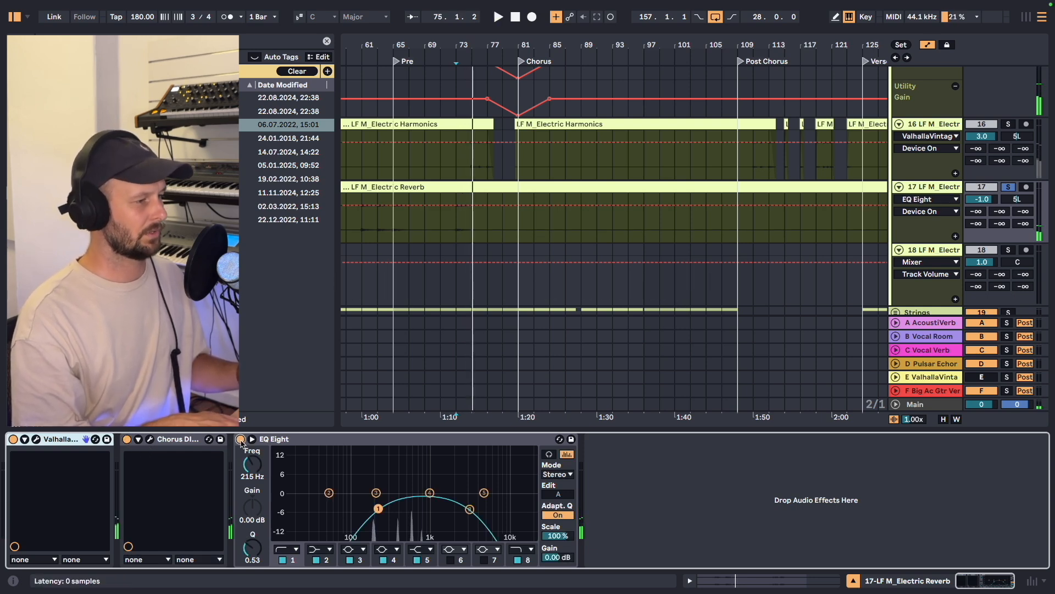
{"action": "key", "text": "space"}
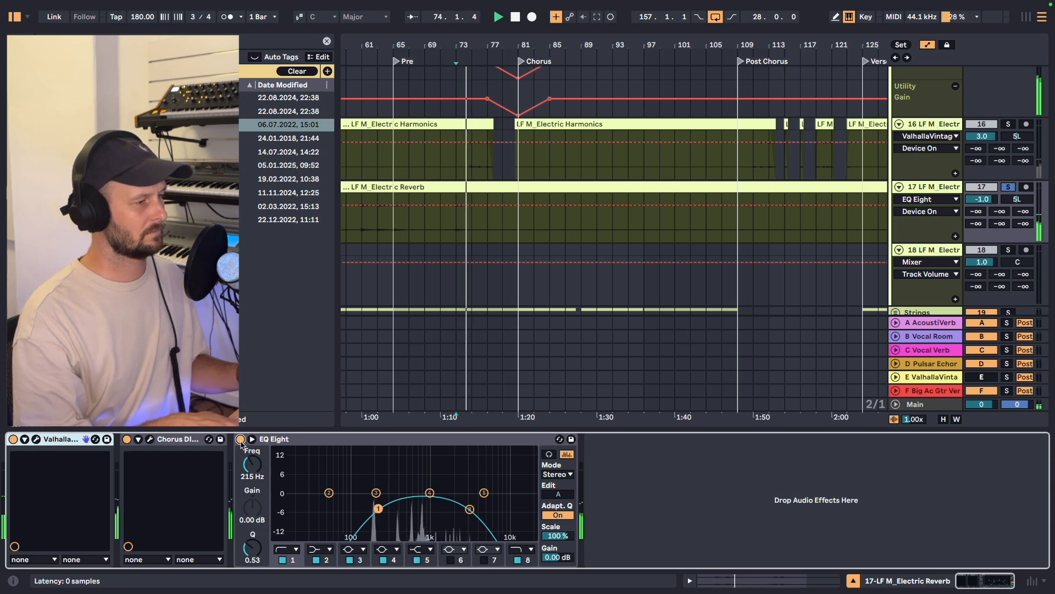
- Solo LF M_Electric Harmonics and play it from bar 75 with ValhallaVintageVerb bypassed and active to compare
{"action": "key", "text": "Up"}
{"action": "key", "text": "s"}
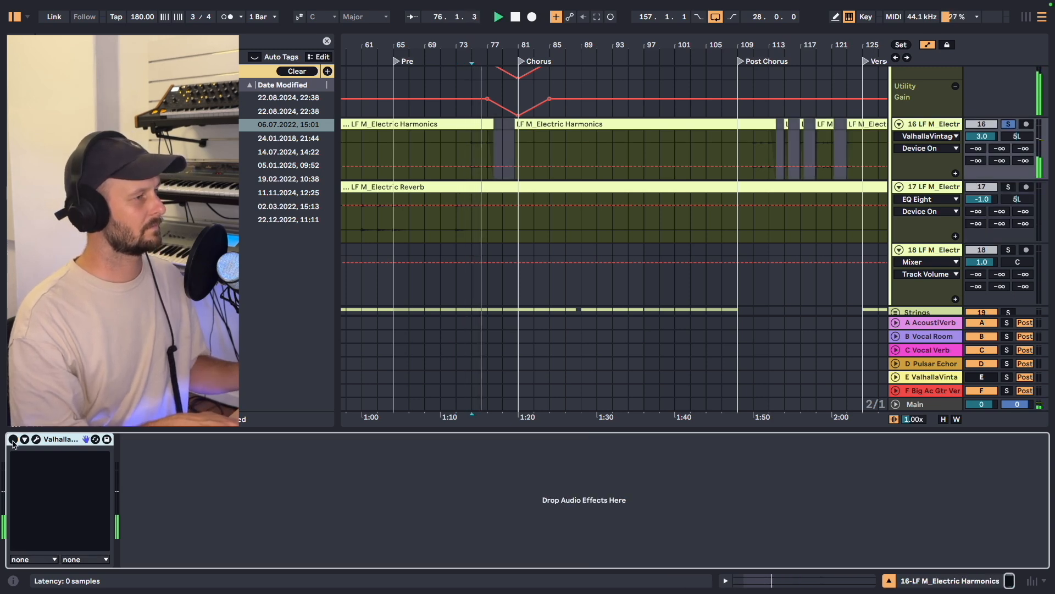
{"action": "left_click", "coordinate": [13, 439]}
{"action": "left_click", "coordinate": [12, 439]}
{"action": "key", "text": "space"}
{"action": "key", "text": "space"}
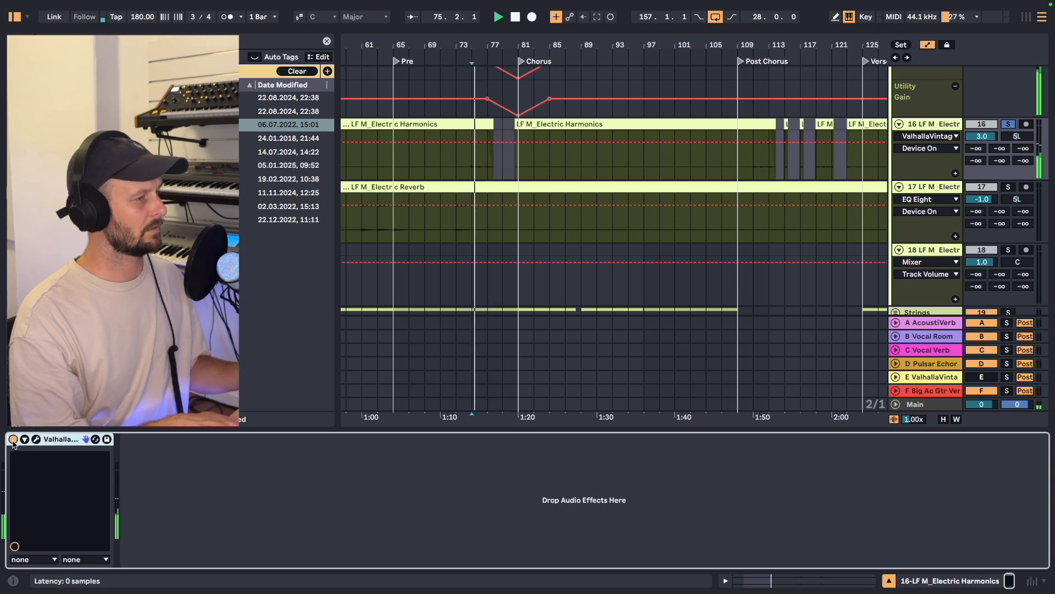
- Stop playback and select the outro clip on track 18 in the Electric group
{"action": "scroll", "coordinate": [605, 230], "scroll_direction": "down", "scroll_amount": 5}
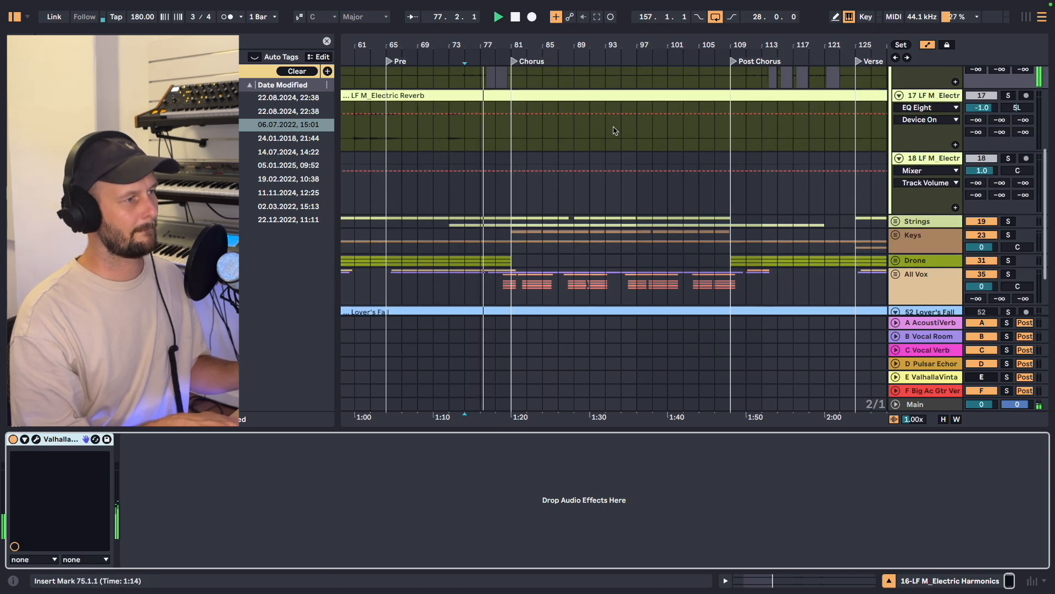
{"action": "key", "text": "space"}
{"action": "left_click_drag", "start_coordinate": [671, 44], "coordinate": [672, 16]}
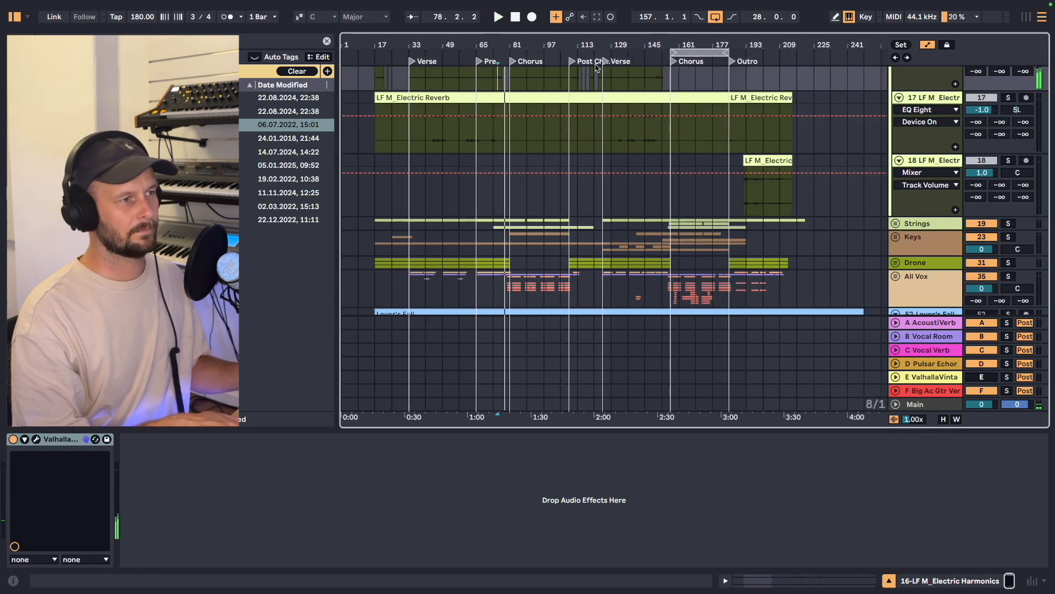
{"action": "left_click", "coordinate": [752, 187]}
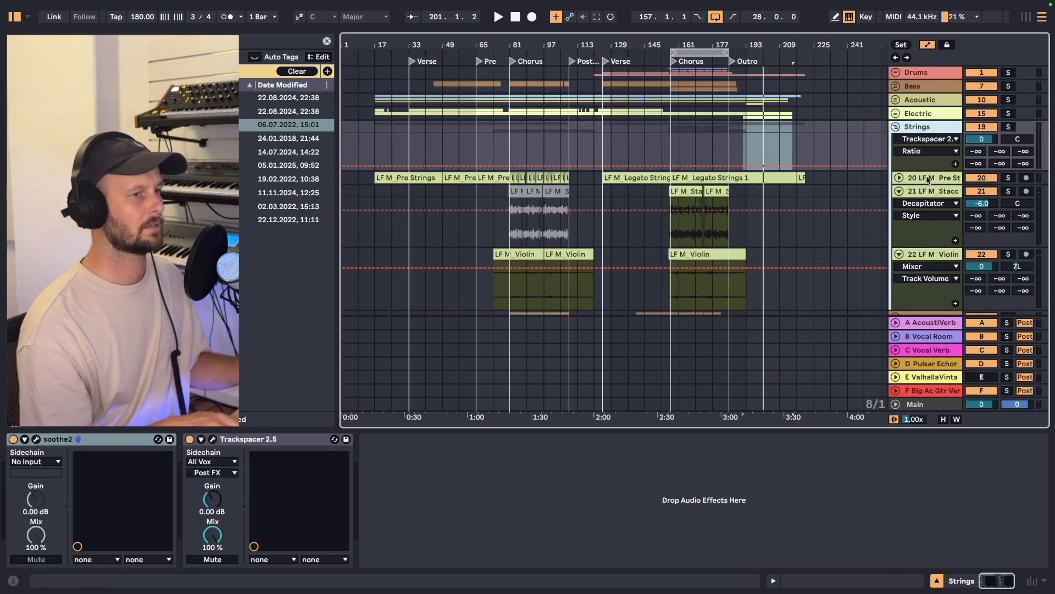
- Look at the Violin and Staccato Strings device chains, and select the first staccato clip of the last chorus
{"action": "scroll", "coordinate": [928, 179], "scroll_direction": "down", "scroll_amount": 3}
{"action": "left_click", "coordinate": [935, 120]}
{"action": "left_click", "coordinate": [919, 181]}
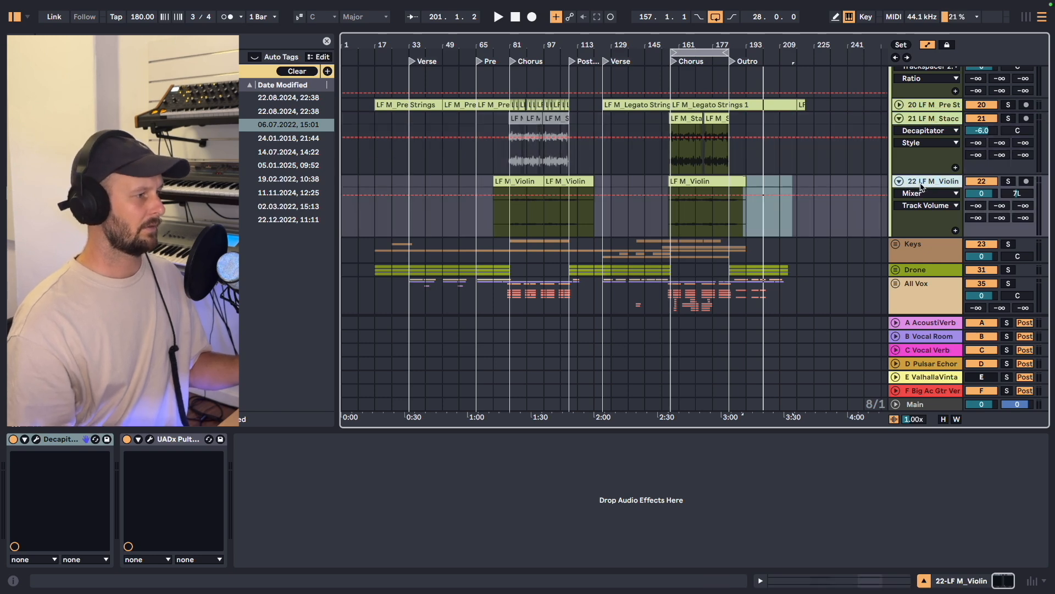
{"action": "left_click", "coordinate": [925, 124]}
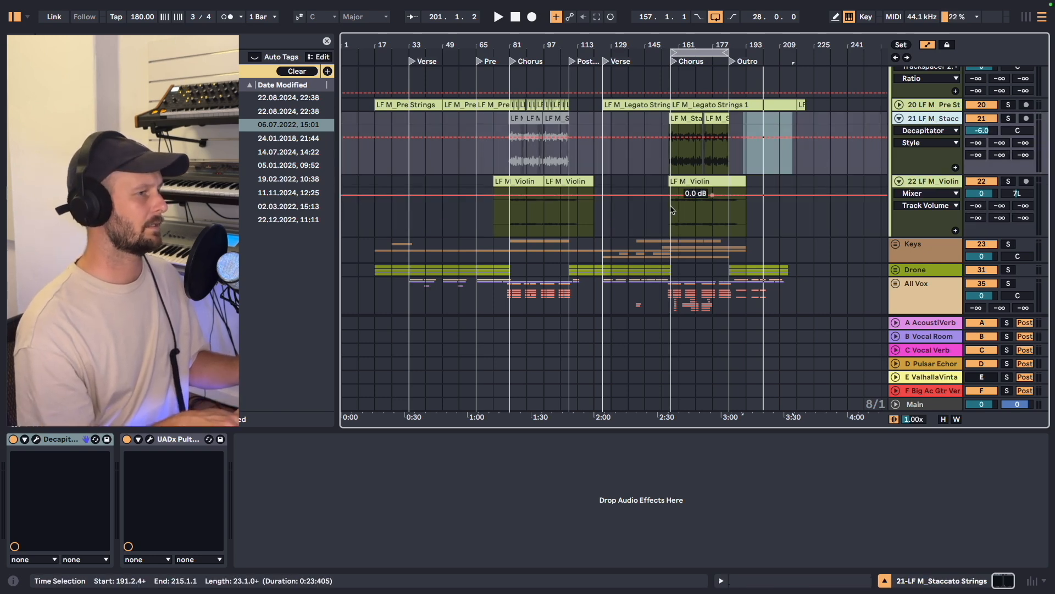
{"action": "left_click", "coordinate": [681, 117]}
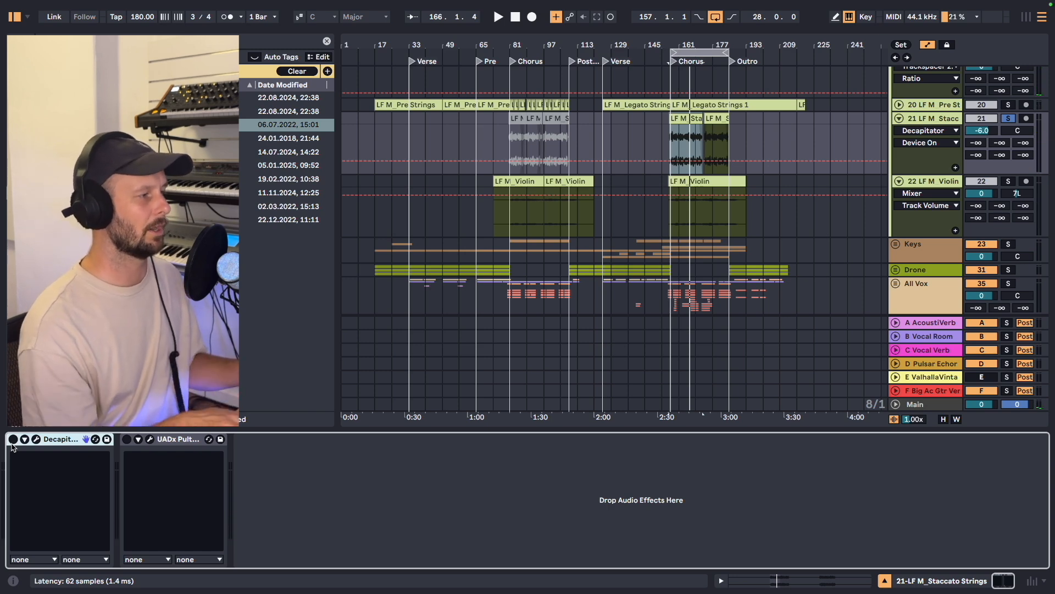
- Play the soloed Staccato Strings from bar 157 without effects, and switch Decapitator on to compare
{"action": "key", "text": "space"}
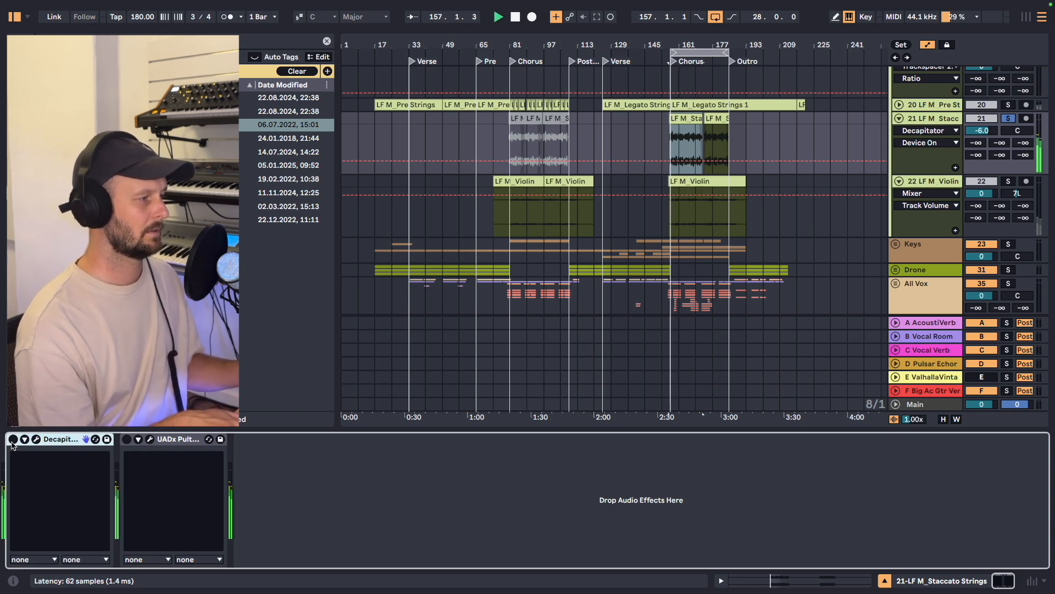
{"action": "left_click", "coordinate": [13, 439]}
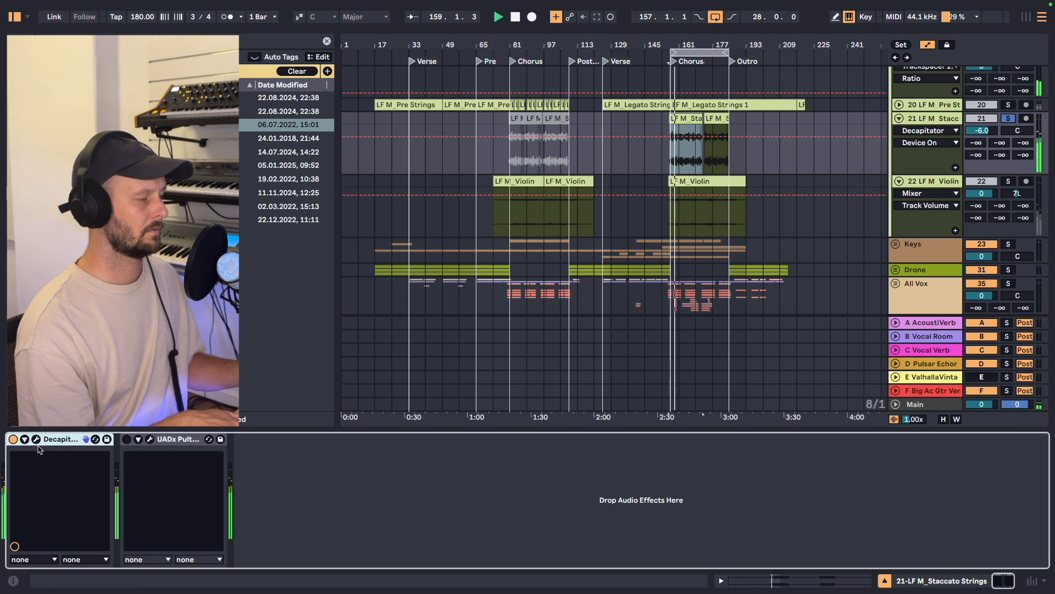
{"action": "key", "text": "space"}
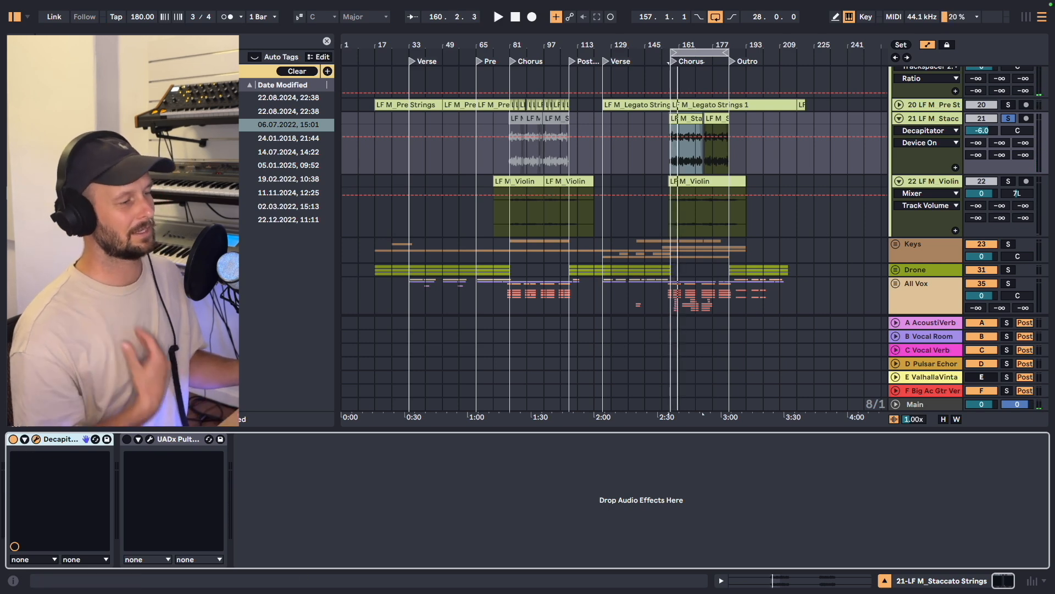
{"action": "left_click_drag", "start_coordinate": [367, 589], "coordinate": [344, 127]}
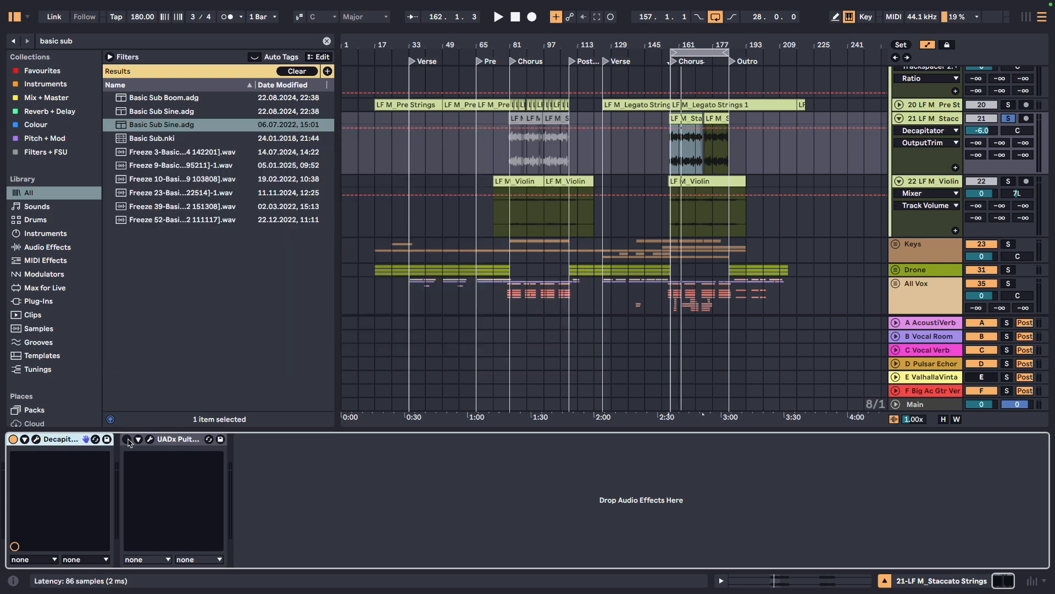
- Compare the Staccato Strings with the UADx Pultec EQP-1A bypassed and active, leave it on, and close its window
{"action": "left_click", "coordinate": [127, 439]}
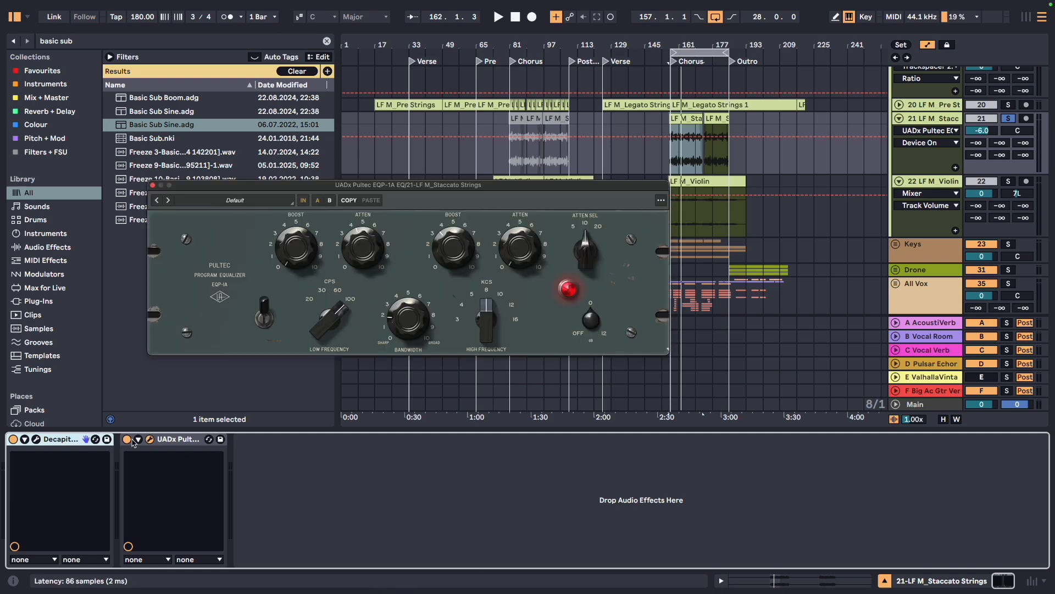
{"action": "left_click", "coordinate": [127, 439]}
{"action": "key", "text": "space"}
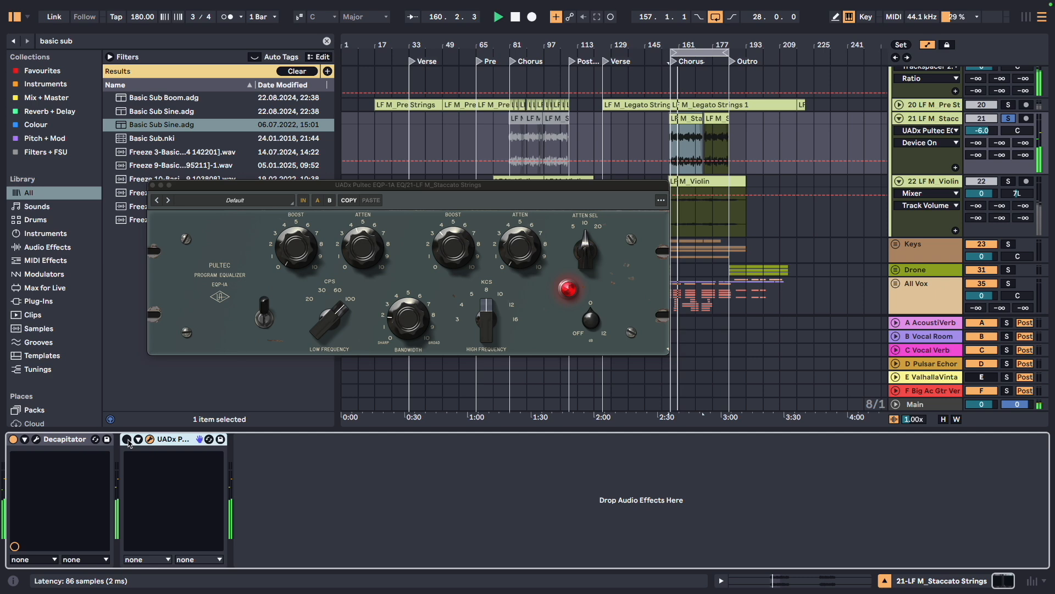
{"action": "left_click", "coordinate": [127, 439]}
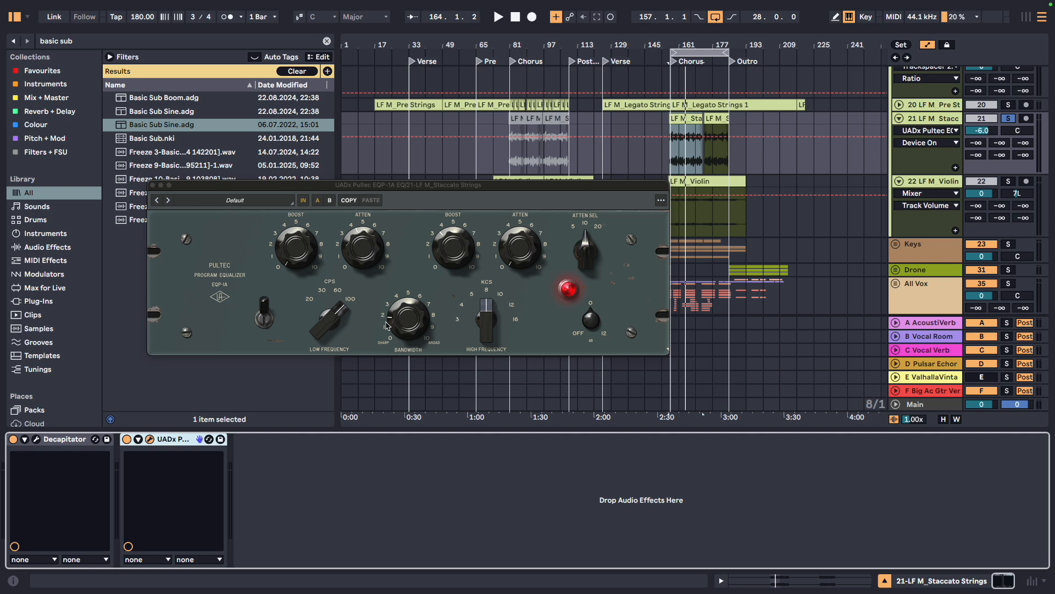
{"action": "key", "text": "space"}
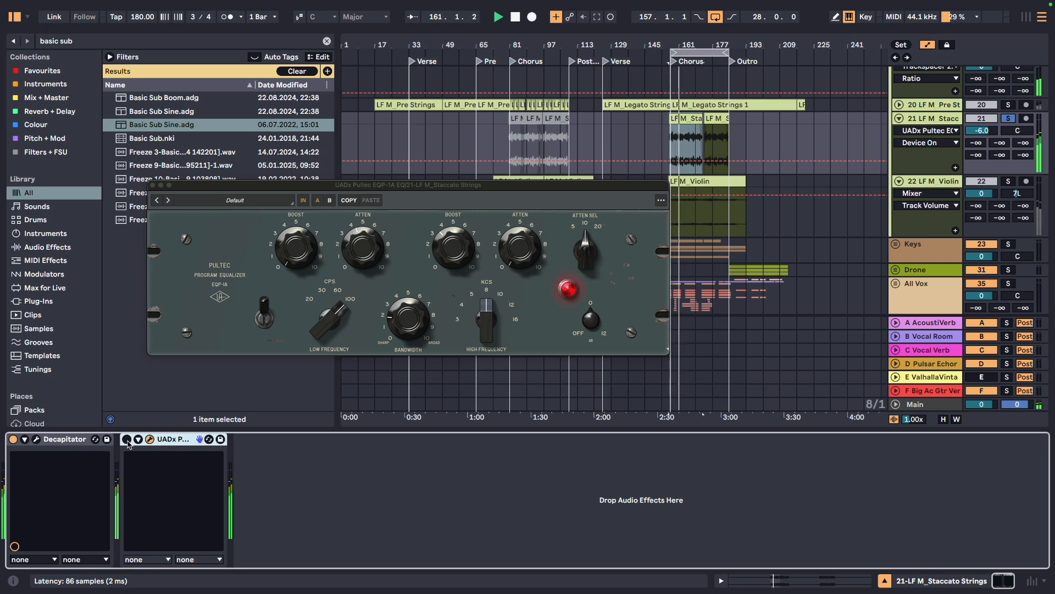
{"action": "left_click", "coordinate": [127, 440]}
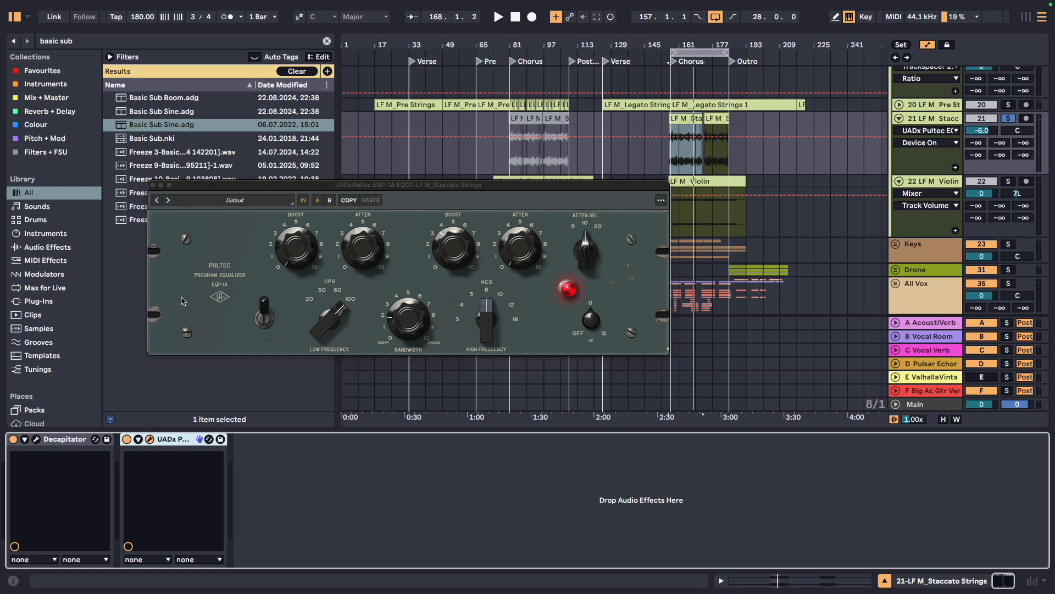
{"action": "left_click", "coordinate": [153, 186]}
- Solo the Violin track and play the last chorus with Decapitator and the UADx Pultec bypassed
{"action": "left_click", "coordinate": [949, 188]}
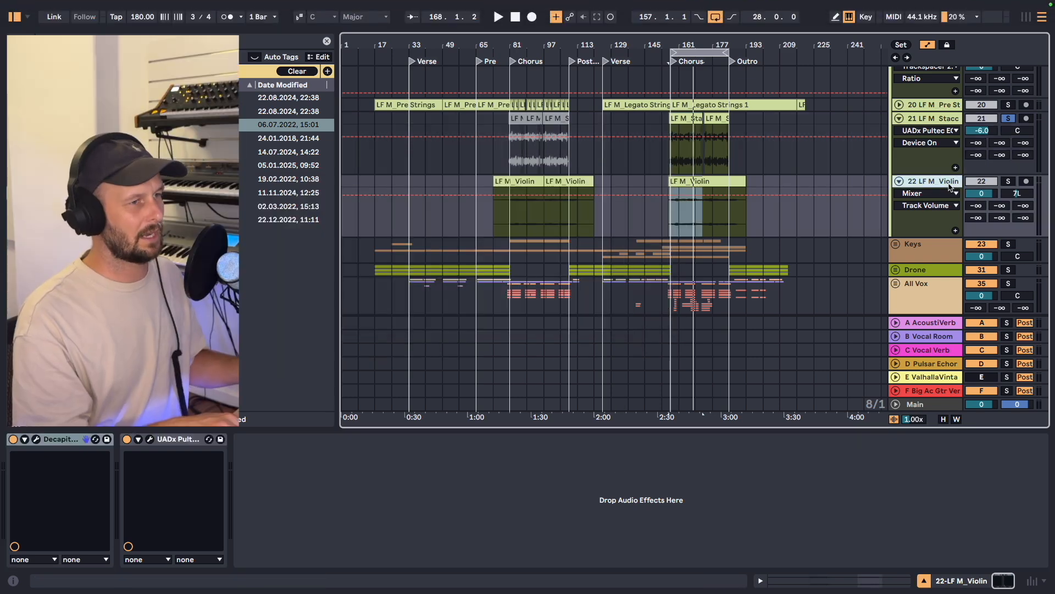
{"action": "left_click", "coordinate": [1008, 182]}
{"action": "key", "text": "space"}
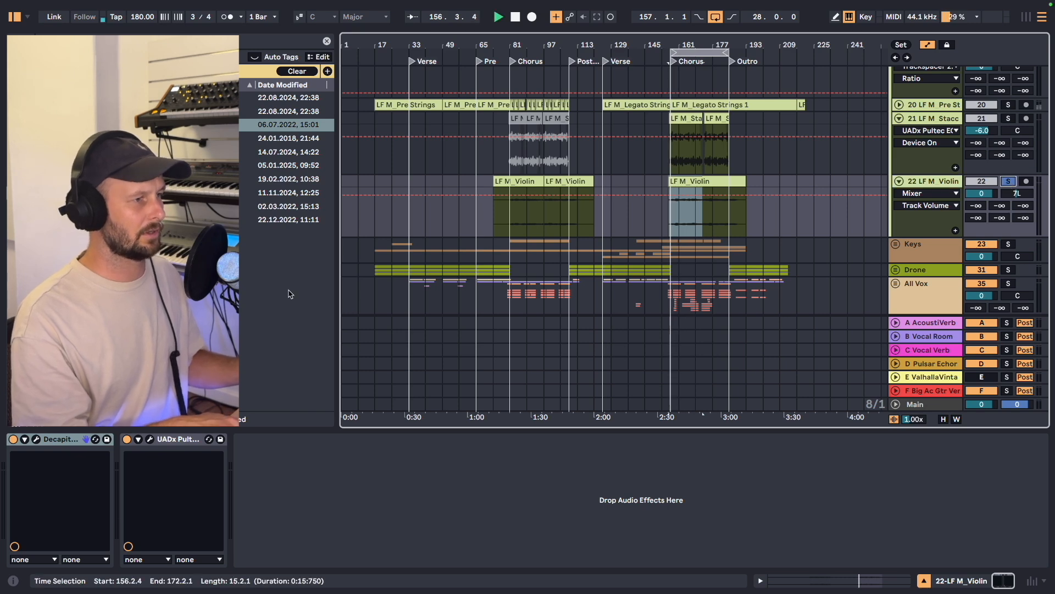
{"action": "left_click", "coordinate": [13, 438]}
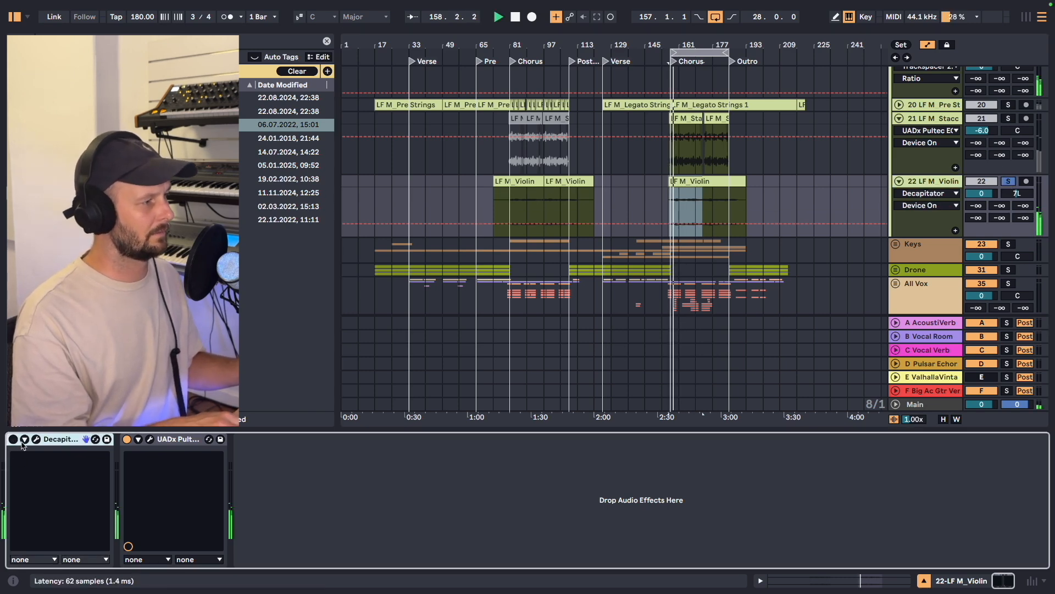
{"action": "left_click", "coordinate": [126, 439]}
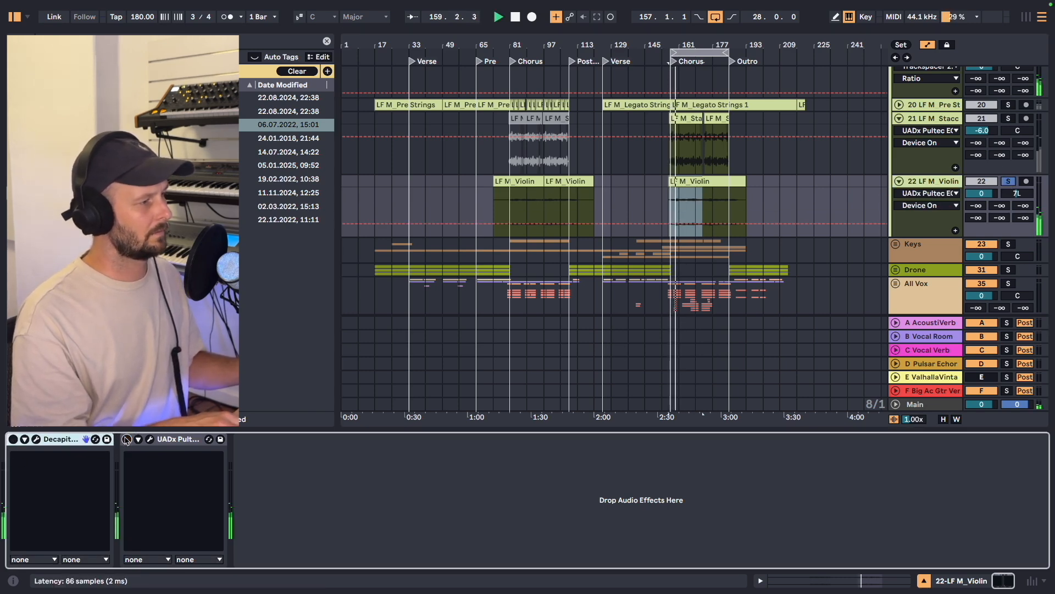
- Compare the Violin with Decapitator on and off, and leave both Decapitator and the UADx Pultec switched on
{"action": "left_click", "coordinate": [13, 439]}
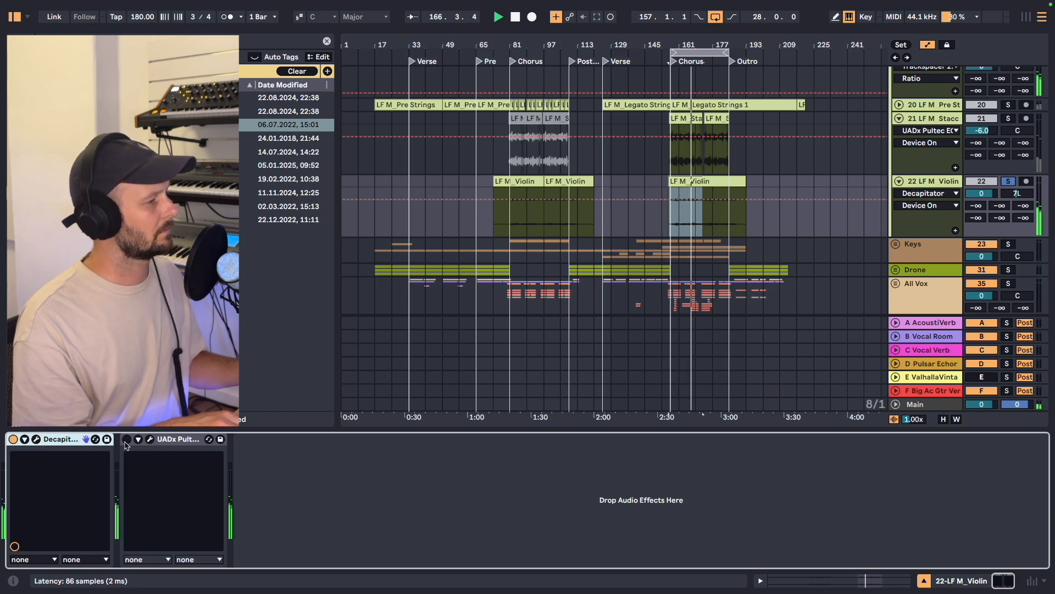
{"action": "left_click", "coordinate": [13, 439]}
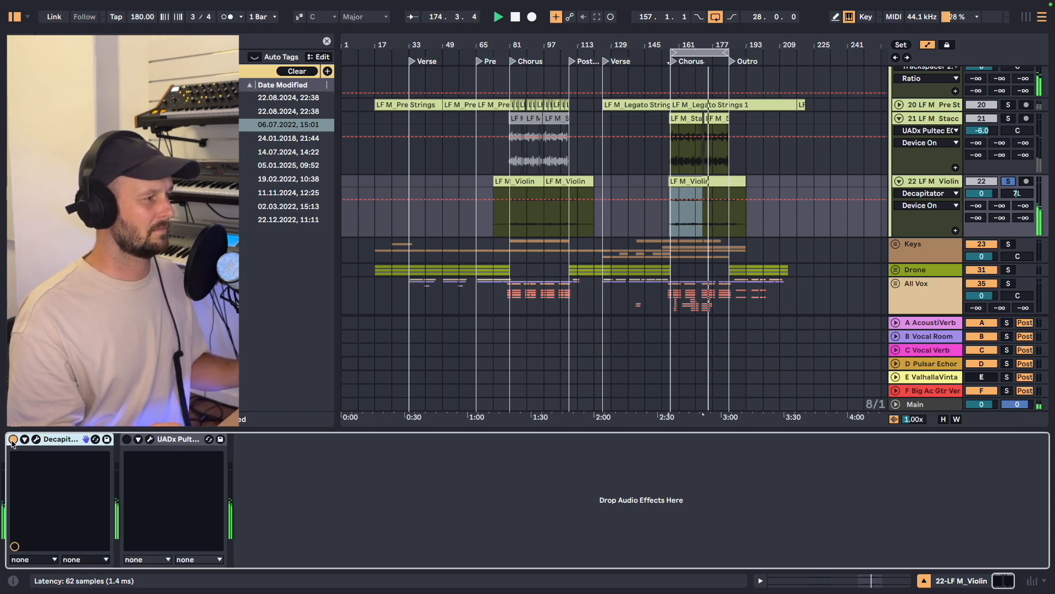
{"action": "left_click", "coordinate": [13, 439]}
{"action": "left_click", "coordinate": [126, 439]}
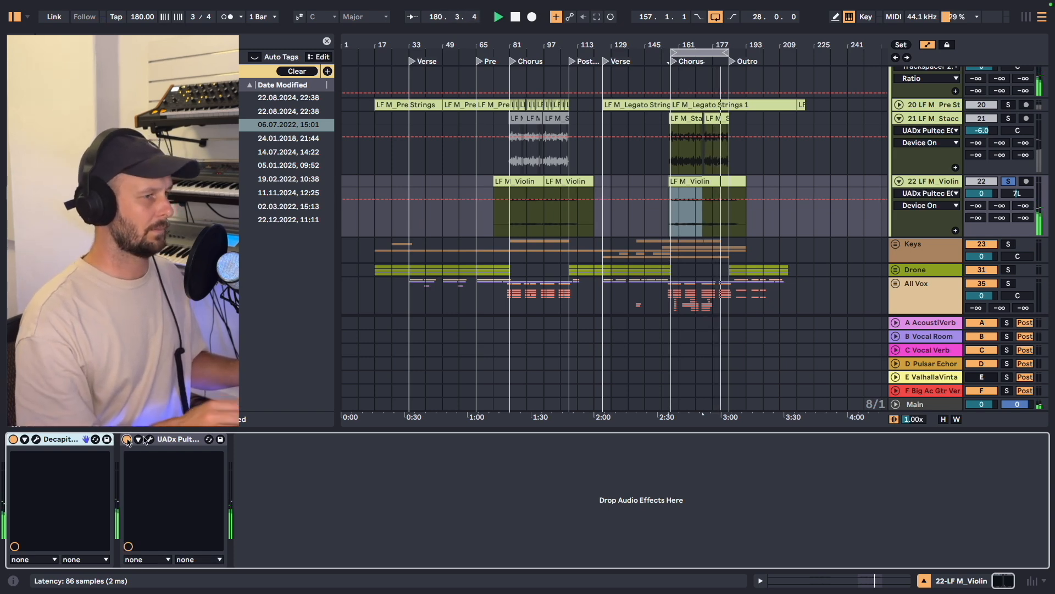
- Select and solo the whole Strings group, and play it from the last chorus
{"action": "scroll", "coordinate": [819, 190], "scroll_direction": "up", "scroll_amount": 3}
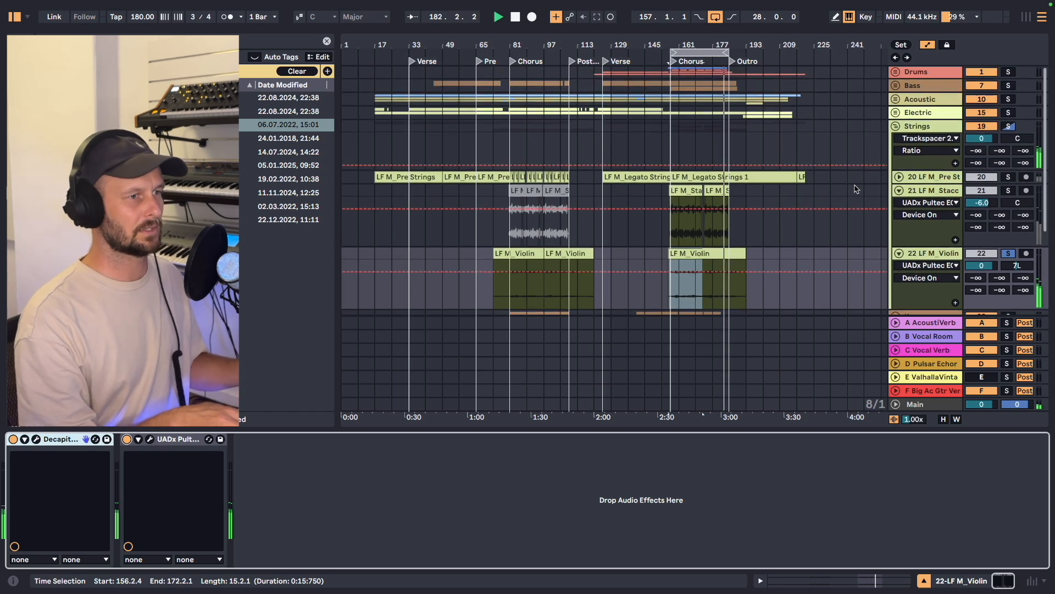
{"action": "left_click", "coordinate": [929, 127]}
{"action": "key", "text": "space"}
{"action": "left_click", "coordinate": [1009, 126]}
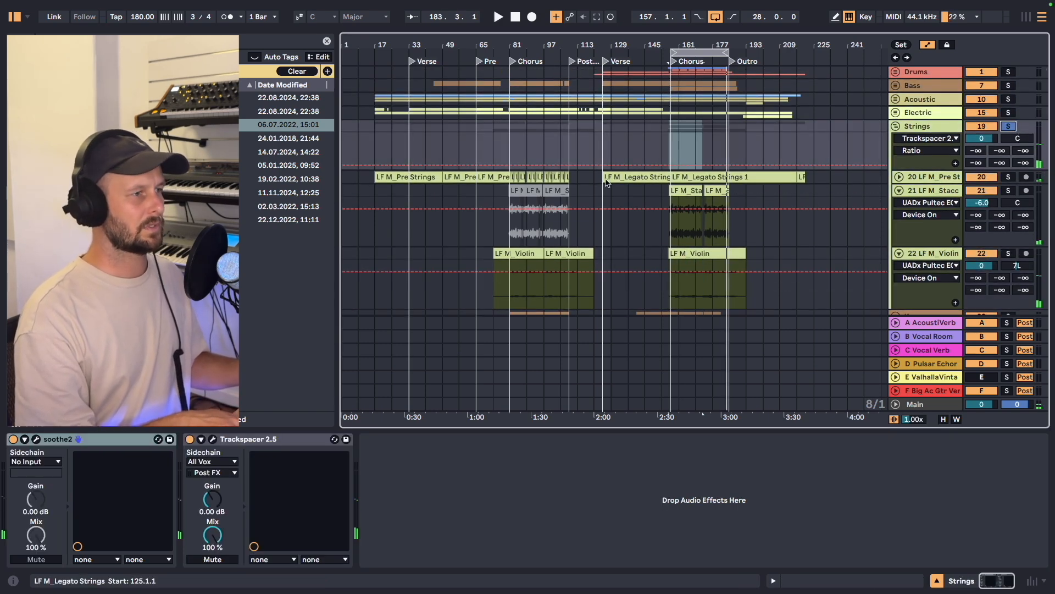
{"action": "key", "text": "space"}
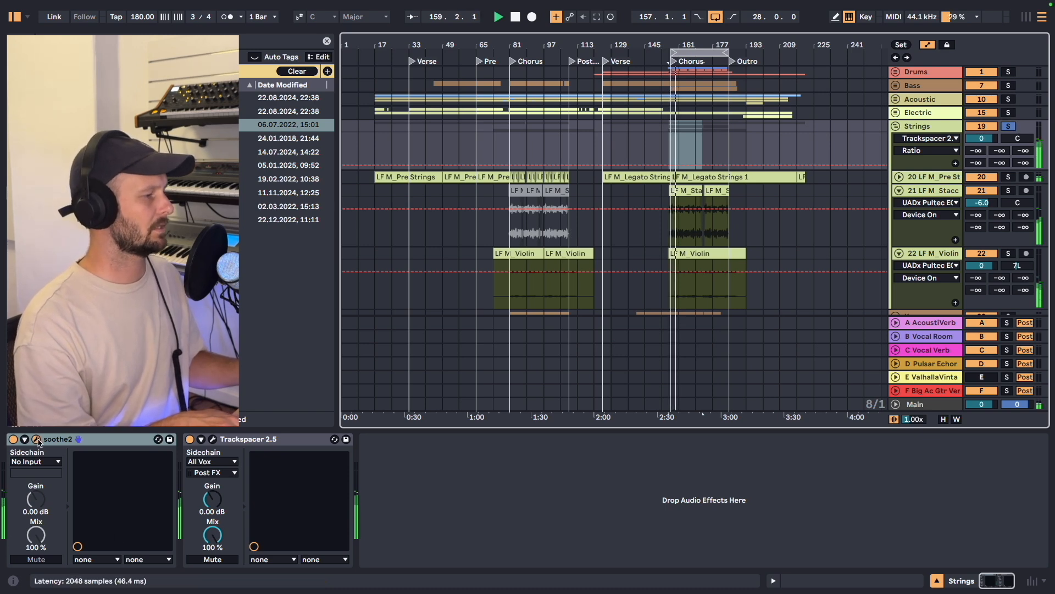
- Open the Strings group's soothe2 window, shift it slightly upward, and stop playback
{"action": "left_click", "coordinate": [37, 438]}
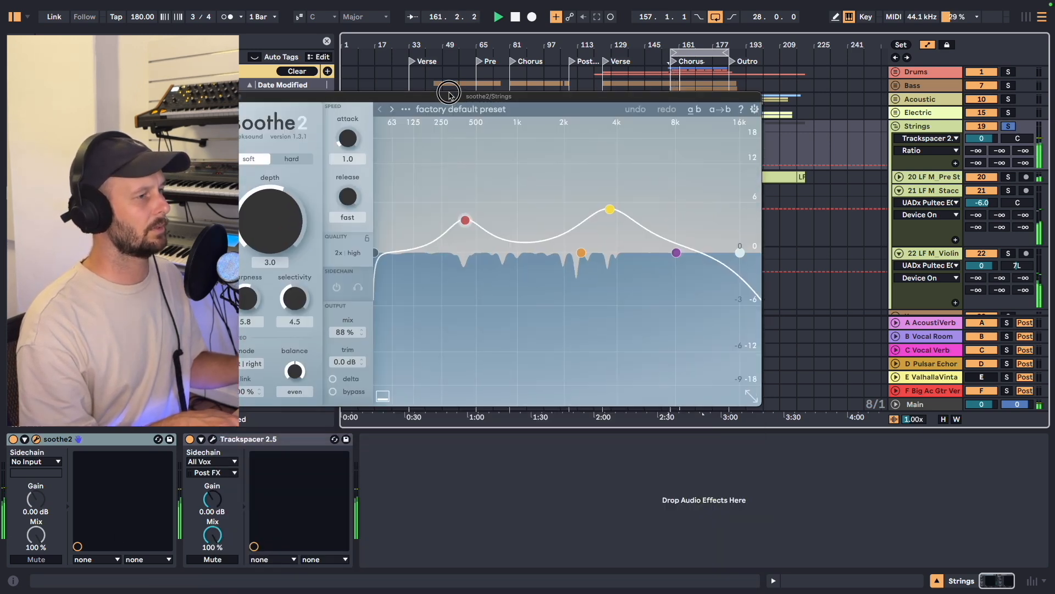
{"action": "left_click_drag", "start_coordinate": [449, 94], "coordinate": [450, 83]}
{"action": "key", "text": "space"}
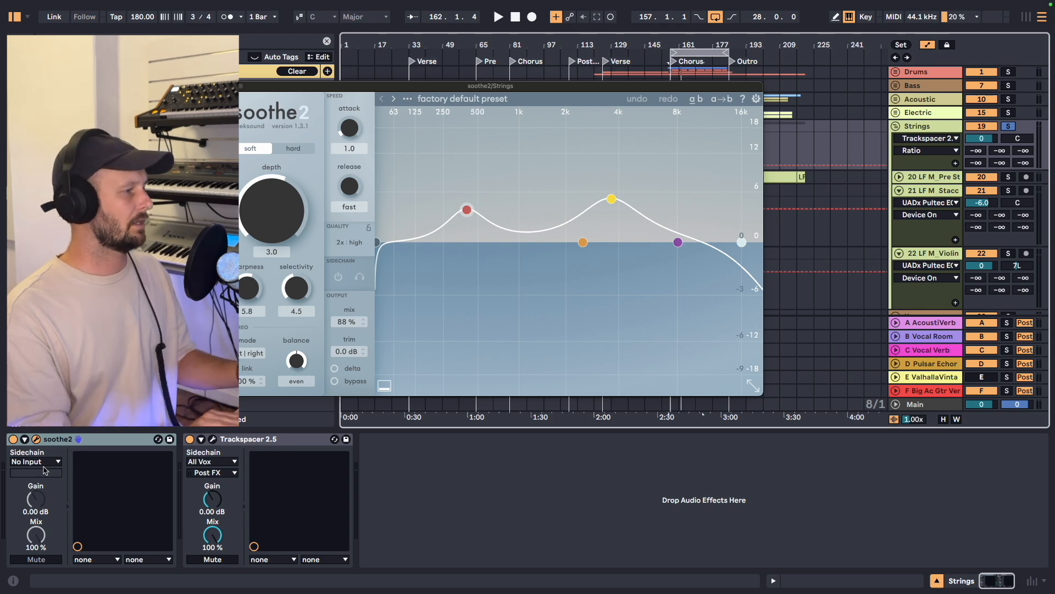
- Audition soothe2's delta signal on the Strings group and select the Trackspacer 2.5 device
{"action": "left_click", "coordinate": [335, 368]}
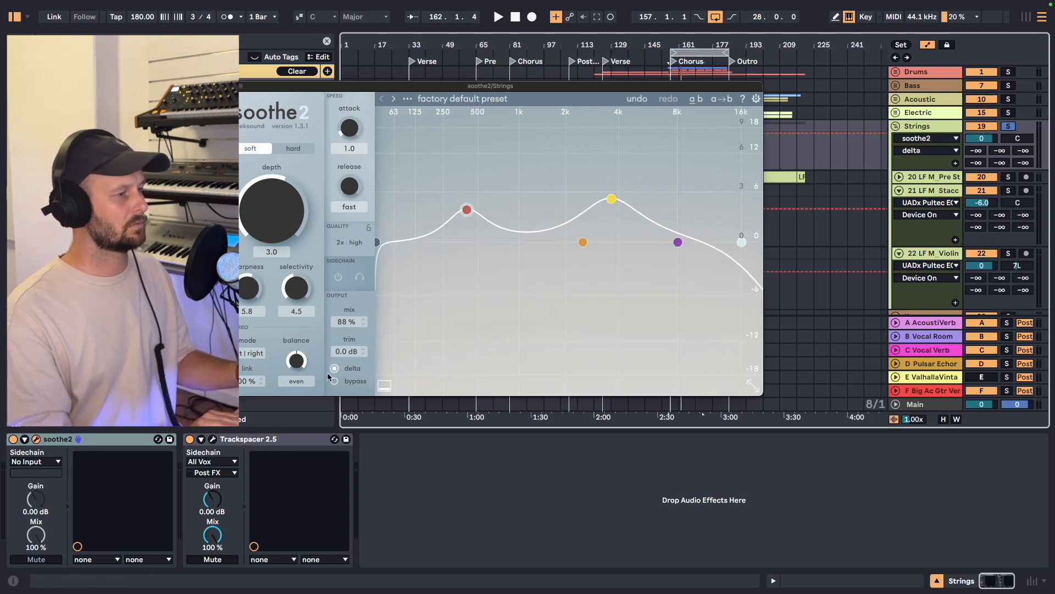
{"action": "key", "text": "space"}
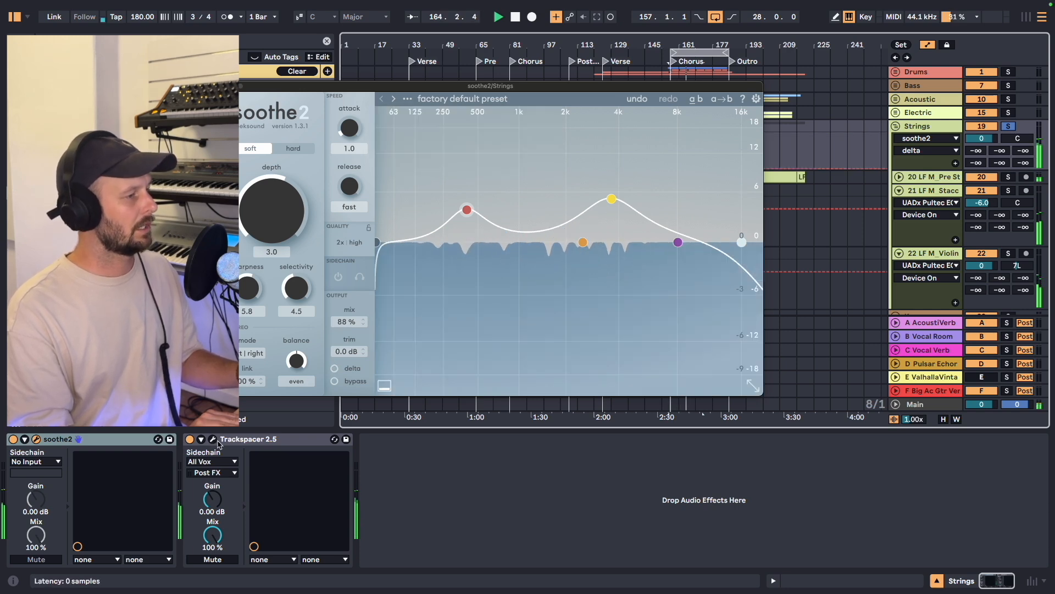
{"action": "left_click", "coordinate": [261, 439]}
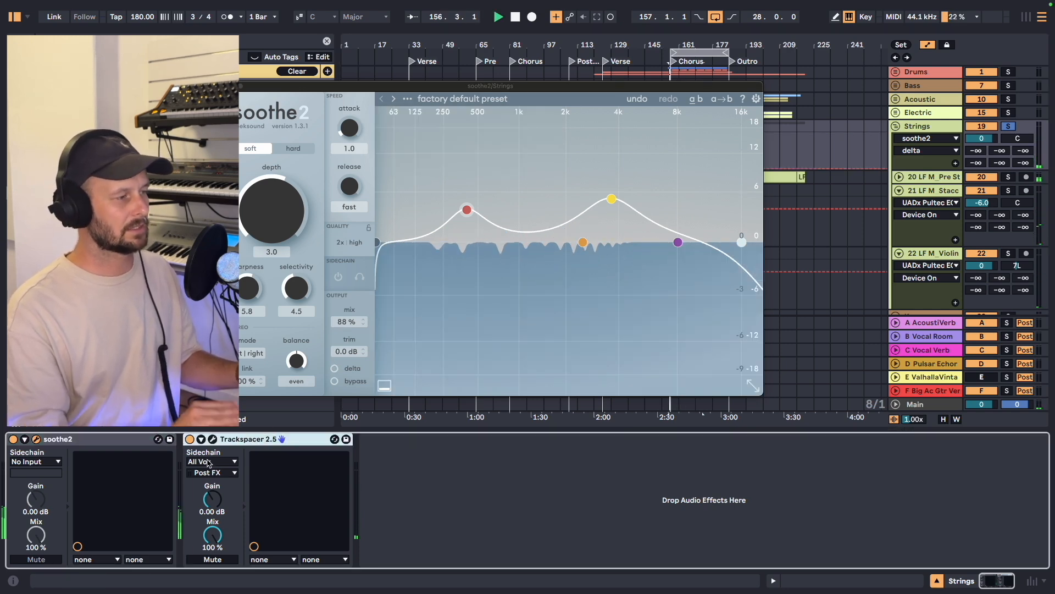
{"action": "key", "text": "space"}
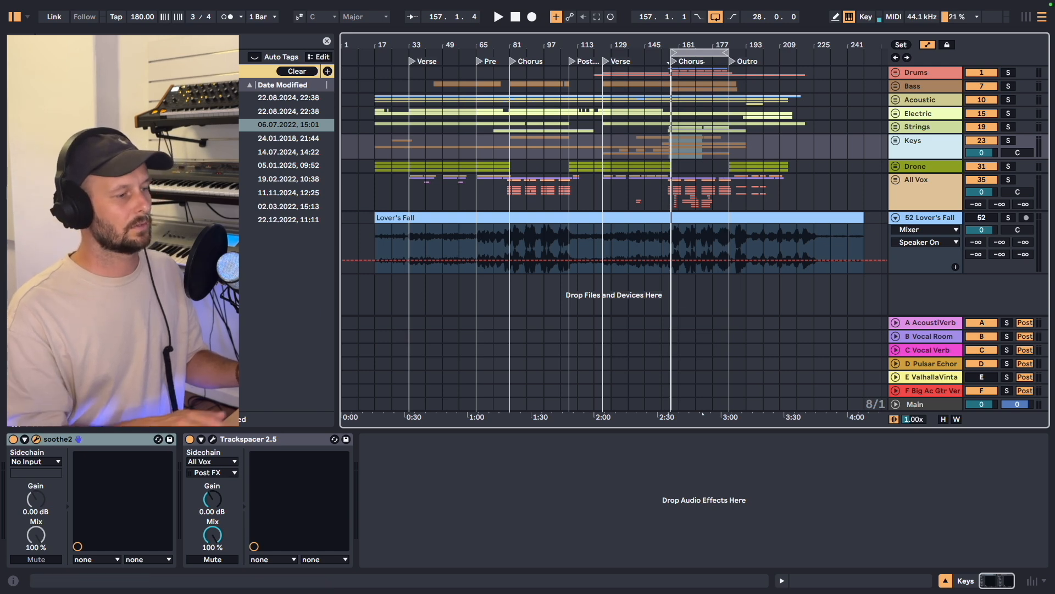
- Solo the Keys group and audition its soothe2 with delta on and off, and hide the plug-in window
{"action": "left_click", "coordinate": [37, 439]}
{"action": "left_click_drag", "start_coordinate": [458, 115], "coordinate": [406, 137]}
{"action": "left_click", "coordinate": [1008, 140]}
{"action": "key", "text": "space"}
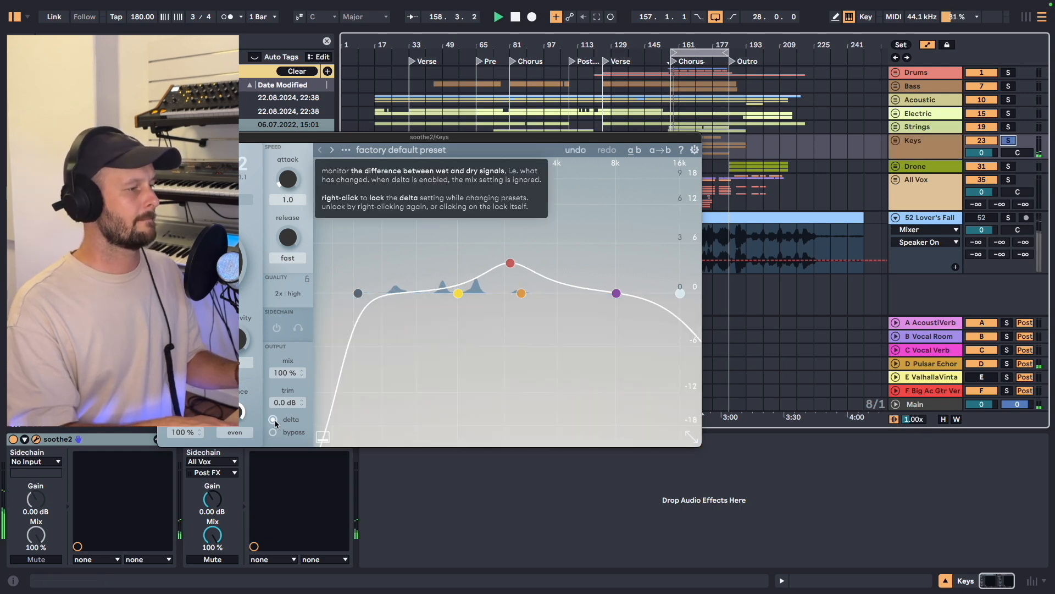
{"action": "left_click", "coordinate": [273, 420]}
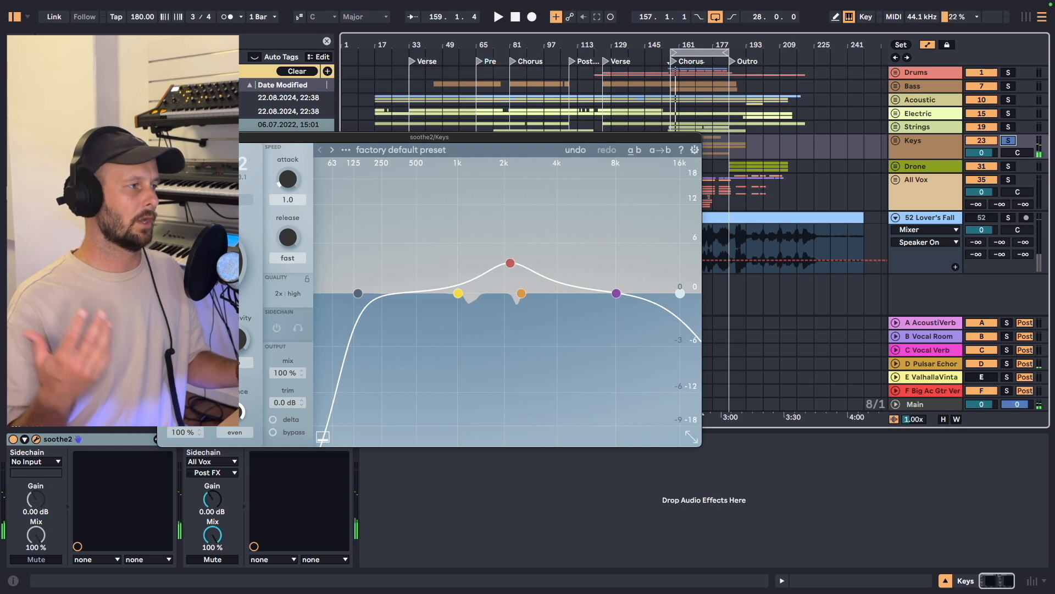
{"action": "key", "text": "super+alt+p"}
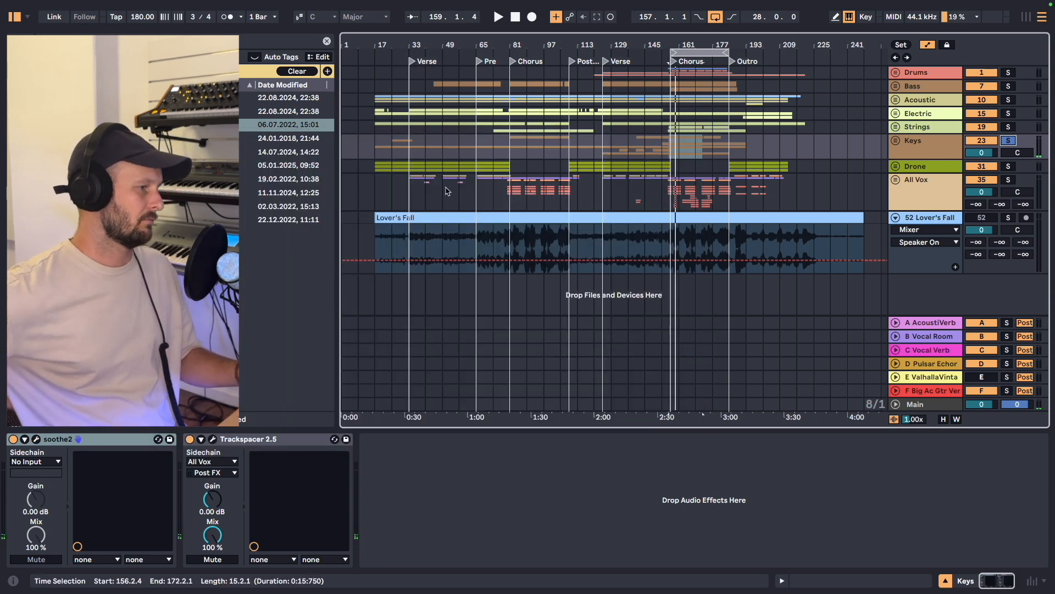
- Unfold the Keys group and its Piano subgroup, and select the Piano Loop track
{"action": "key", "text": "u"}
{"action": "key", "text": "Down"}
{"action": "scroll", "coordinate": [874, 208], "scroll_direction": "down", "scroll_amount": 3}
{"action": "key", "text": "Down"}
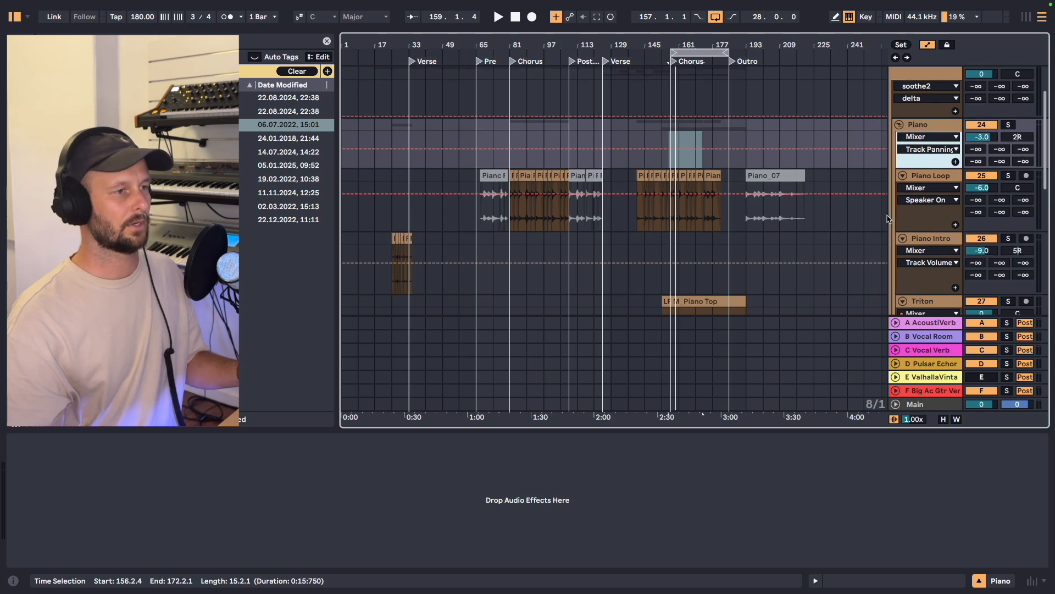
{"action": "left_click", "coordinate": [941, 180]}
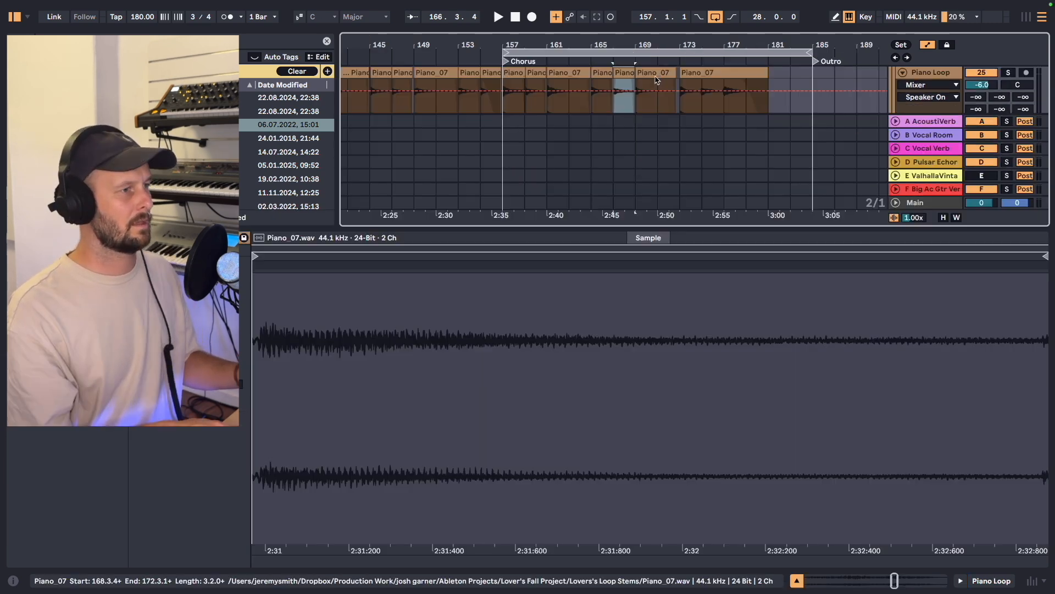
- Examine the individual Piano_07 clips on the Piano Loop track around the last chorus
{"action": "left_click", "coordinate": [653, 73]}
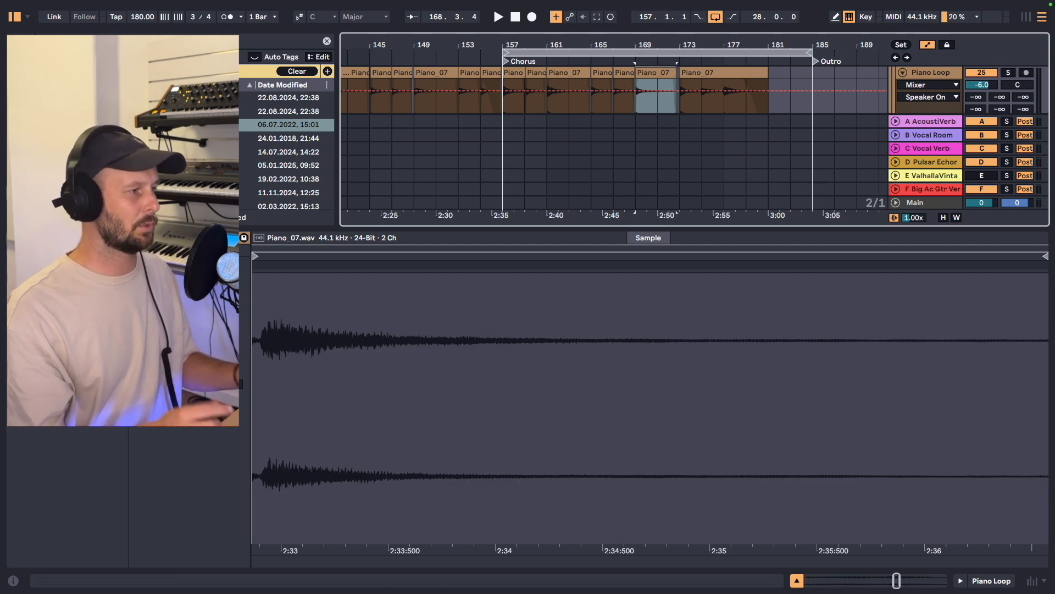
{"action": "left_click", "coordinate": [706, 73]}
{"action": "left_click", "coordinate": [569, 84]}
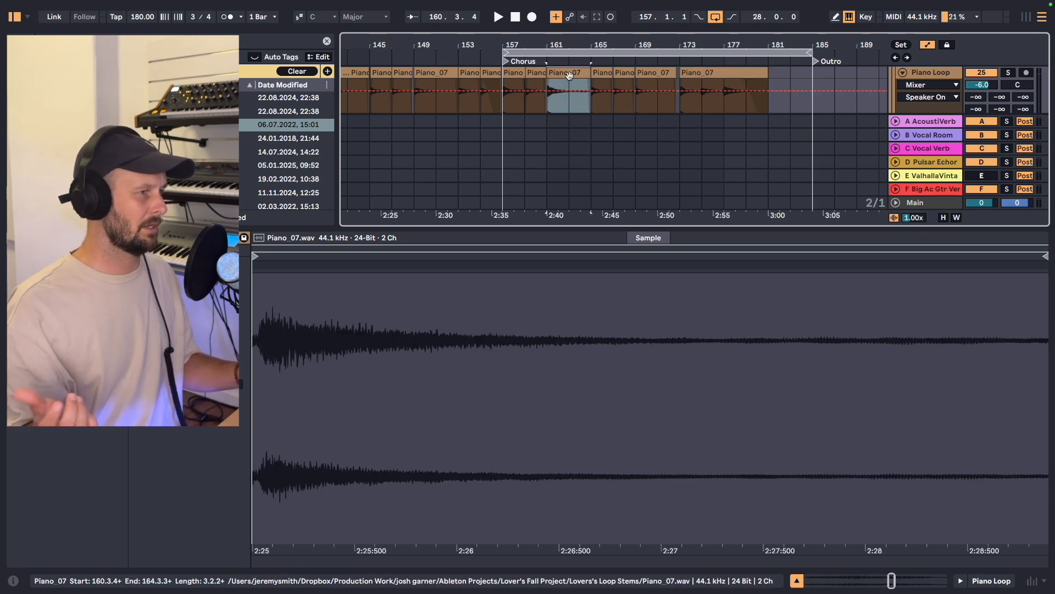
{"action": "left_click", "coordinate": [485, 82]}
{"action": "left_click", "coordinate": [471, 72]}
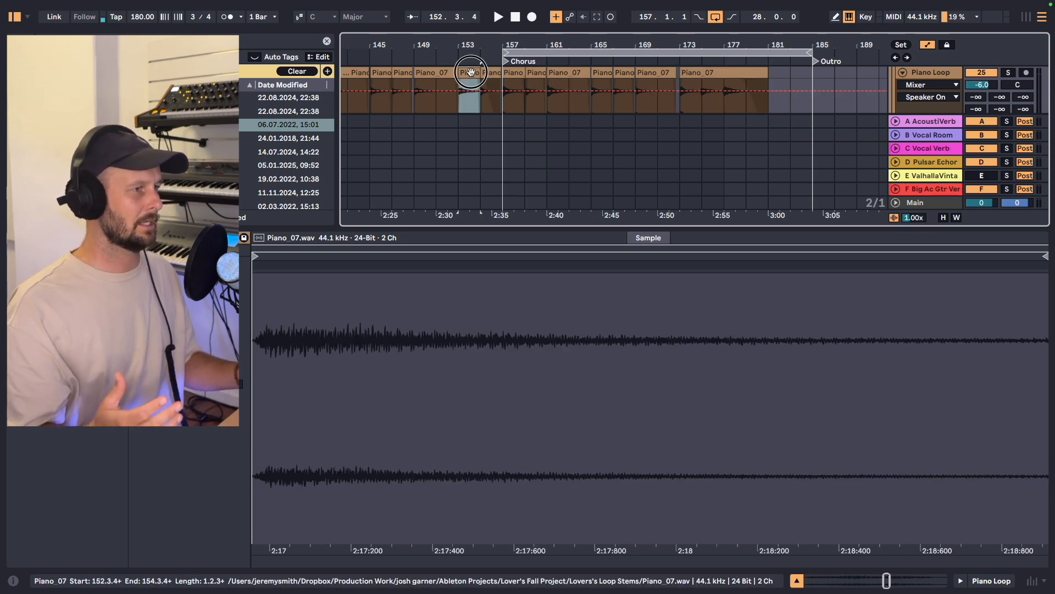
{"action": "left_click", "coordinate": [437, 74]}
{"action": "left_click", "coordinate": [404, 74]}
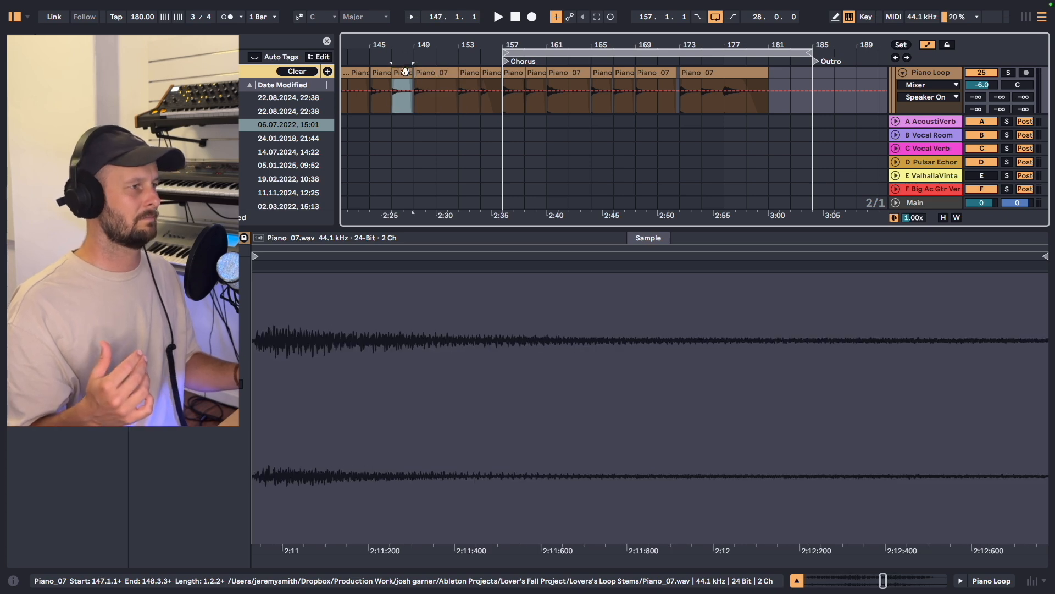
{"action": "scroll", "coordinate": [407, 74], "scroll_direction": "left", "scroll_amount": 5}
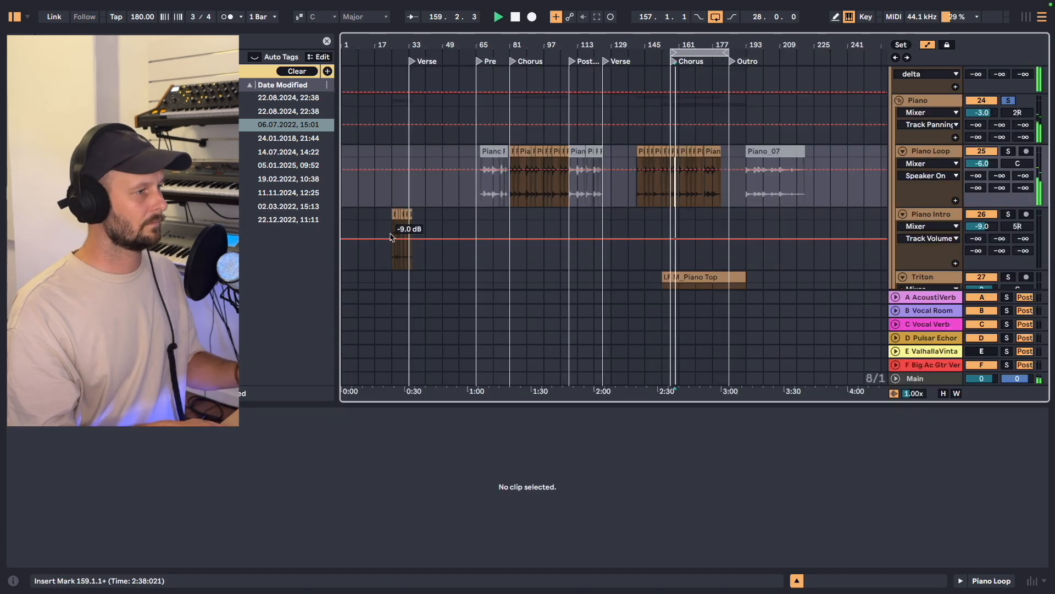
- Play the soloed Piano group over the intro clips and show the Piano Intro track's devices
{"action": "key", "text": "space"}
{"action": "double_click", "coordinate": [939, 216]}
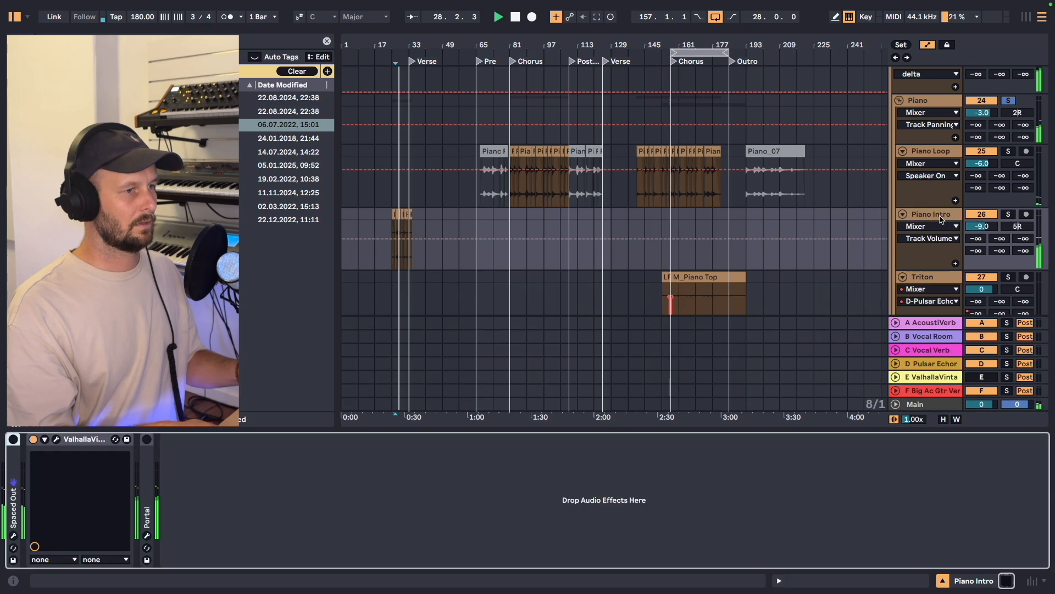
{"action": "left_click", "coordinate": [403, 229]}
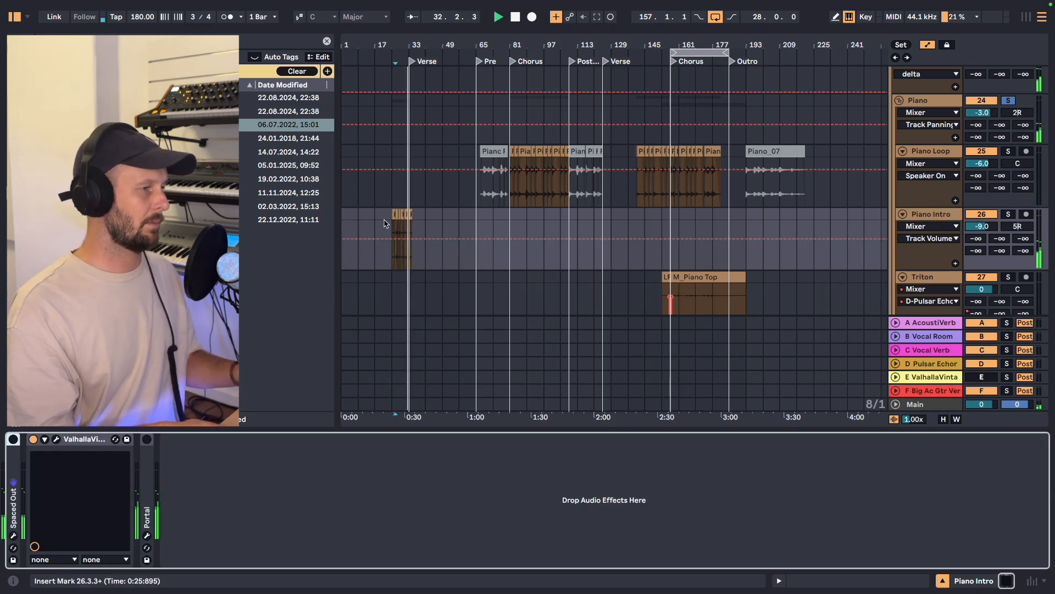
{"action": "key", "text": "space"}
- Play the Piano Intro clips from bar 25 and compare them with ValhallaVintageVerb bypassed and active
{"action": "left_click_drag", "start_coordinate": [398, 45], "coordinate": [398, 132]}
{"action": "left_click", "coordinate": [384, 225]}
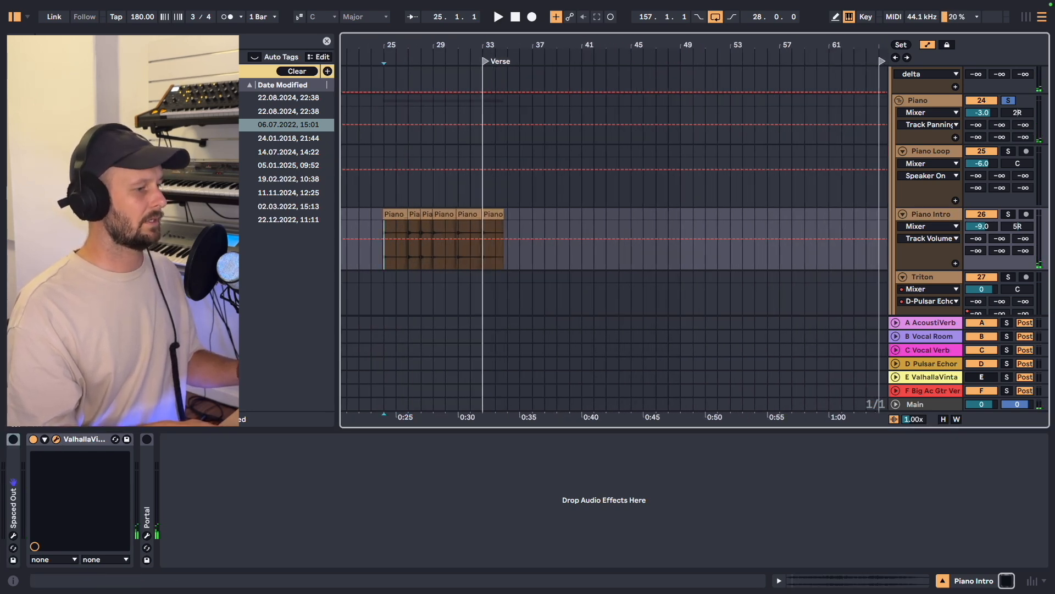
{"action": "left_click_drag", "start_coordinate": [476, 133], "coordinate": [511, 122]}
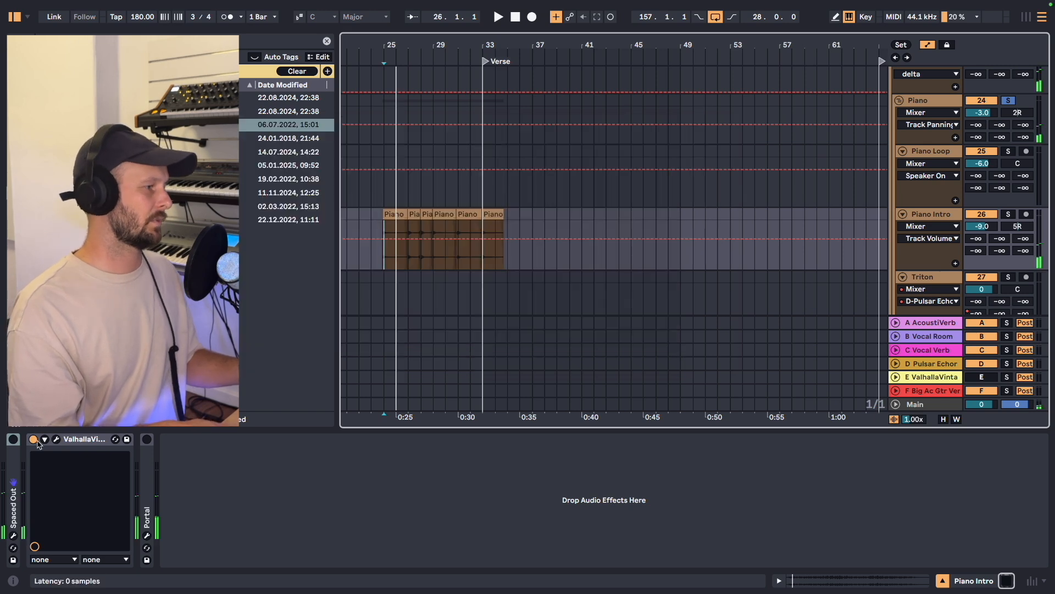
{"action": "left_click", "coordinate": [33, 439]}
{"action": "key", "text": "space"}
{"action": "key", "text": "space"}
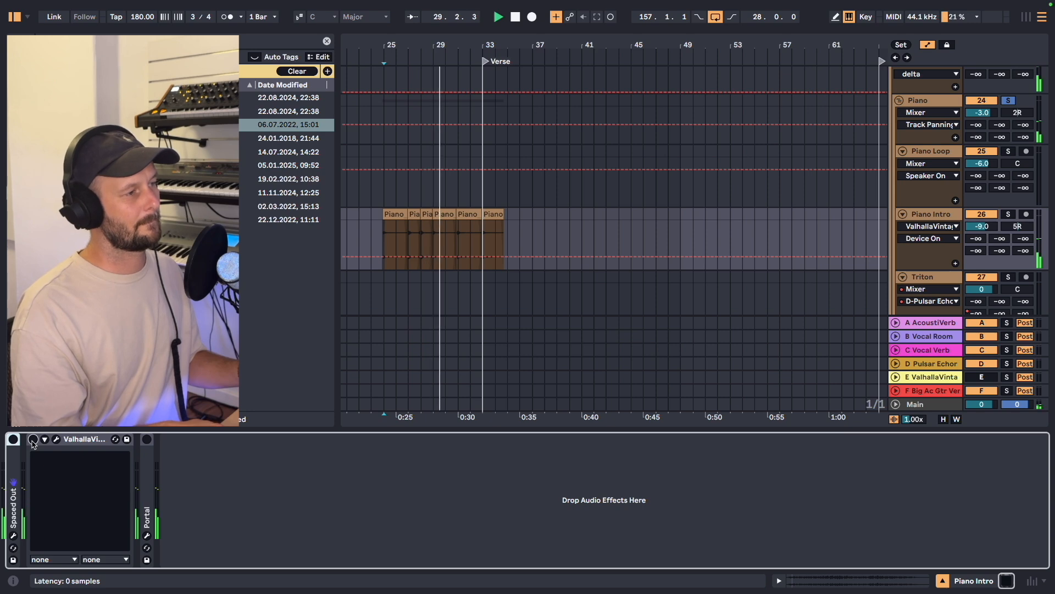
{"action": "left_click", "coordinate": [33, 439]}
{"action": "key", "text": "space"}
{"action": "key", "text": "space"}
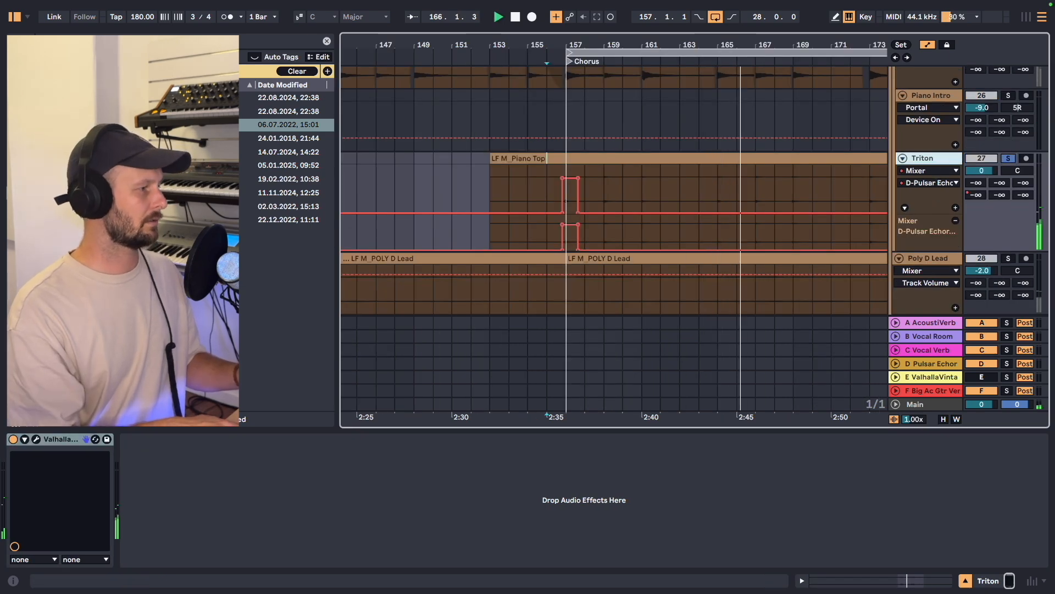
- Compare the soloed Triton track in the last chorus with ValhallaVintageVerb off and on, leaving it on
{"action": "left_click", "coordinate": [14, 439]}
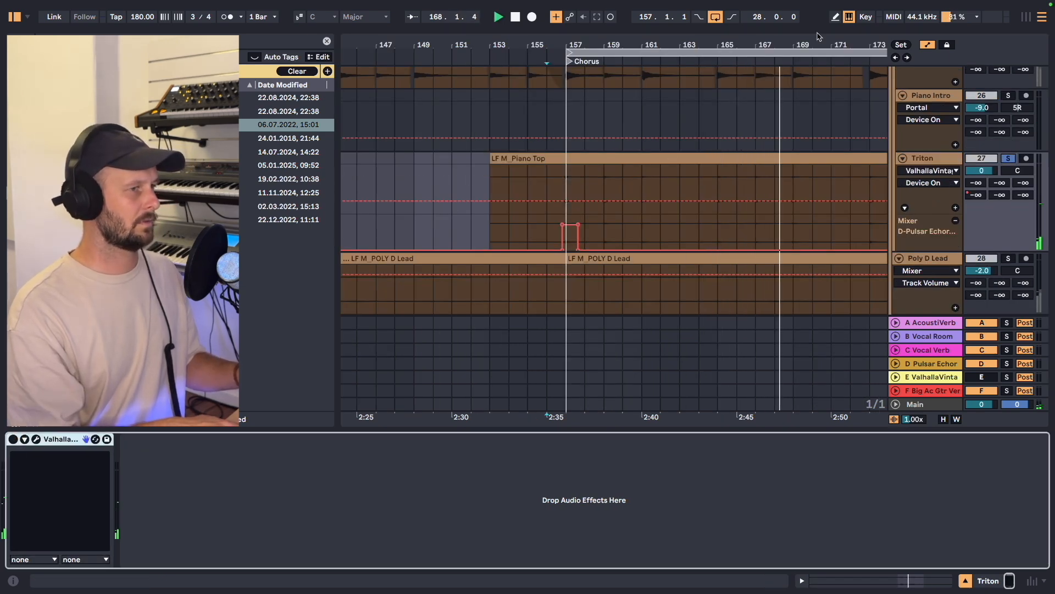
{"action": "left_click_drag", "start_coordinate": [817, 40], "coordinate": [564, 22]}
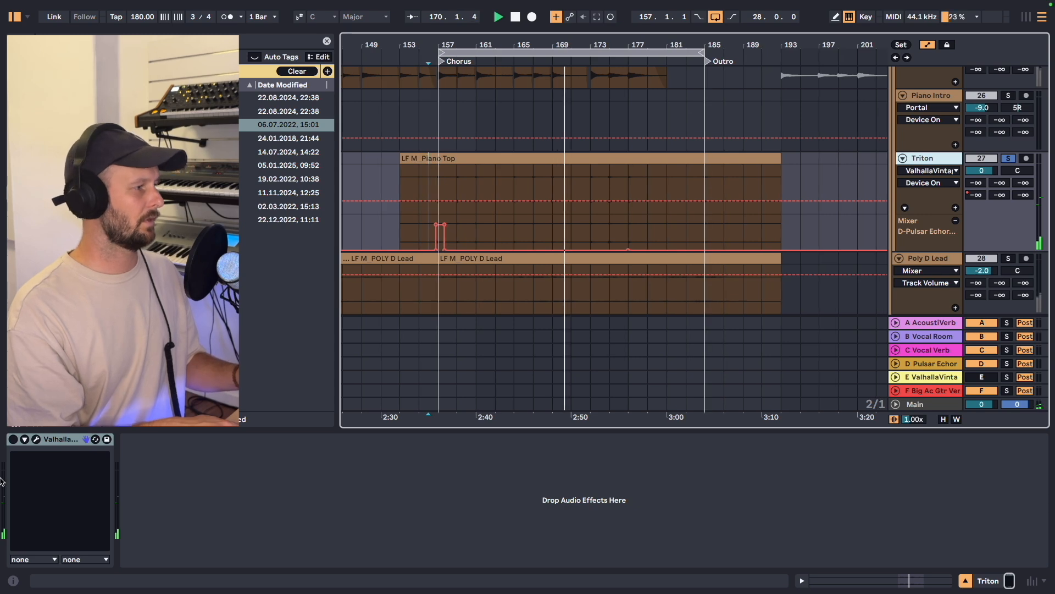
{"action": "left_click", "coordinate": [13, 439]}
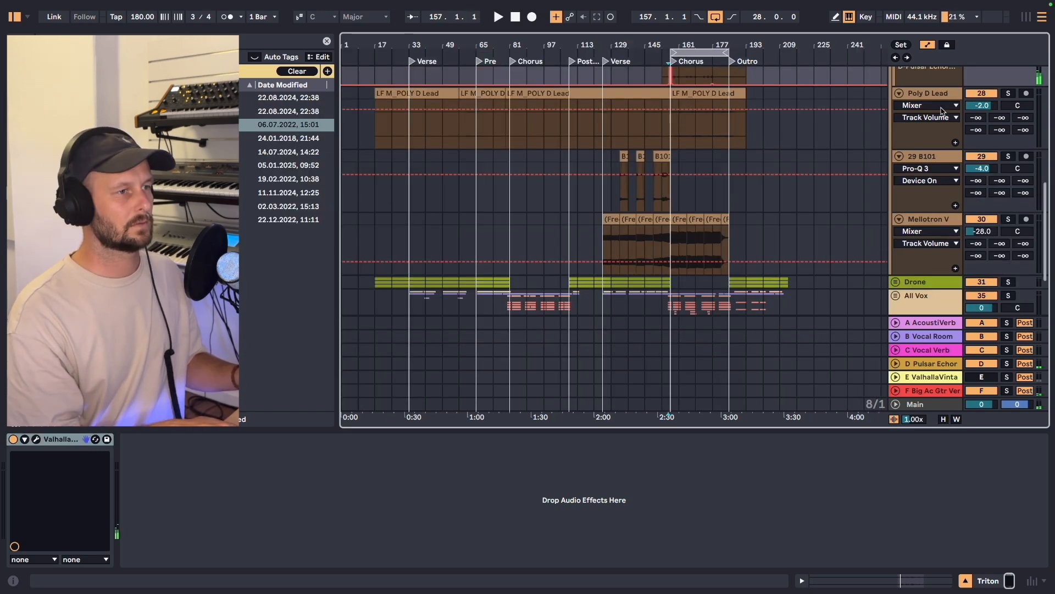
- Solo the Poly D Lead track and play it from the start of the last chorus at bar 157
{"action": "left_click", "coordinate": [681, 133]}
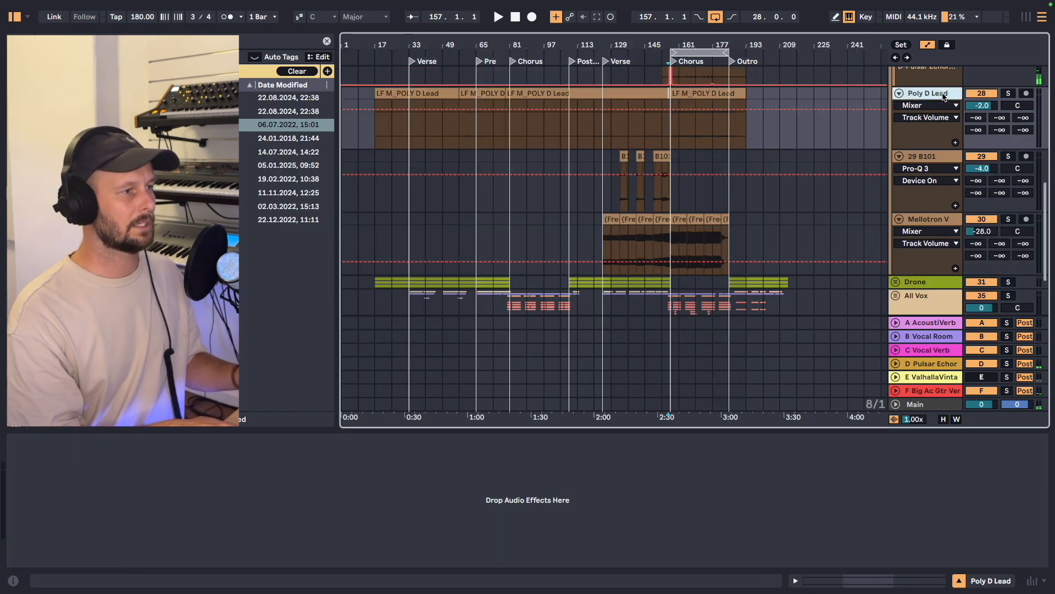
{"action": "left_click", "coordinate": [663, 135]}
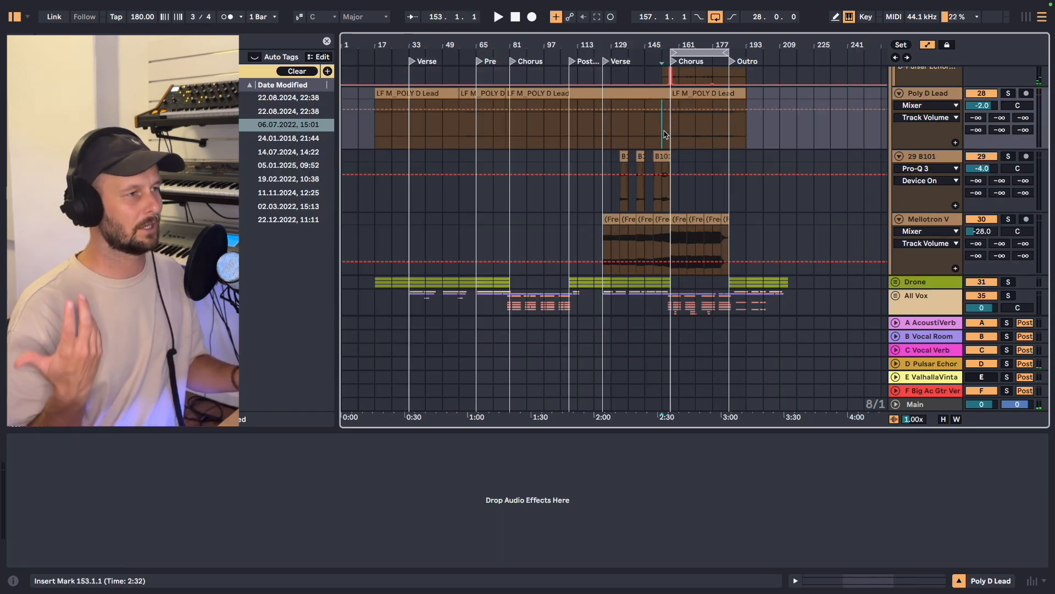
{"action": "left_click", "coordinate": [664, 132]}
{"action": "left_click", "coordinate": [664, 155]}
{"action": "key", "text": "super+z"}
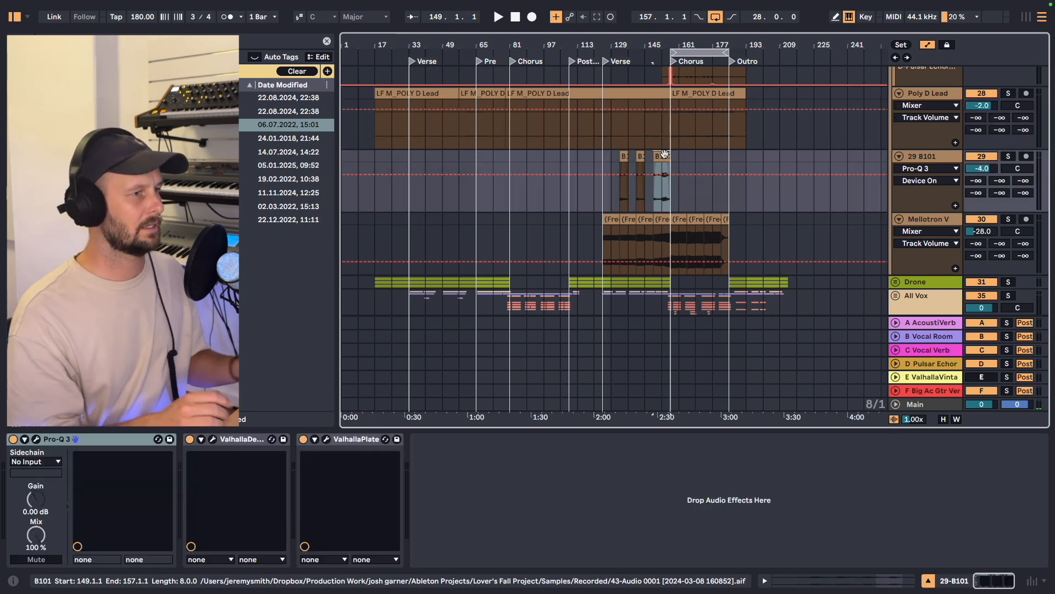
{"action": "left_click", "coordinate": [674, 130]}
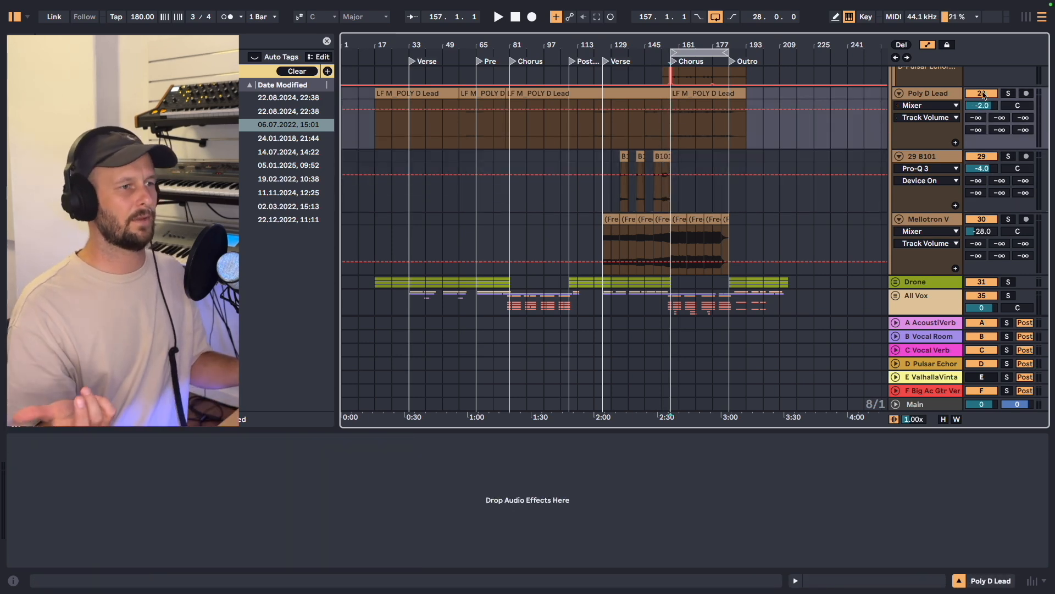
{"action": "left_click", "coordinate": [1008, 93]}
{"action": "key", "text": "space"}
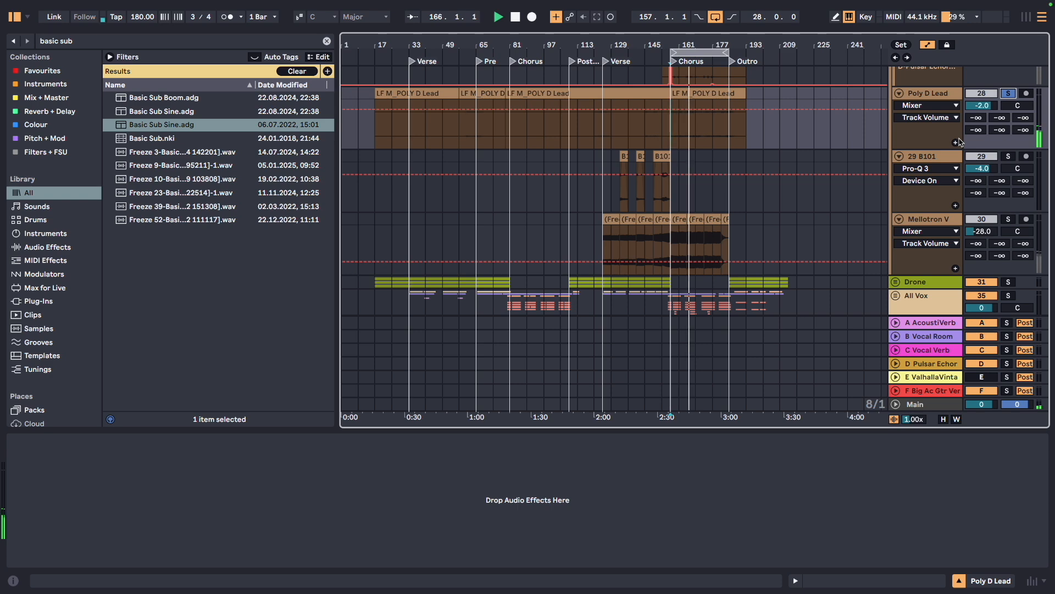
- Compare the soloed B101 track with the Pro-Q 3 low cut moved far down and restored to its original frequency
{"action": "left_click", "coordinate": [623, 153]}
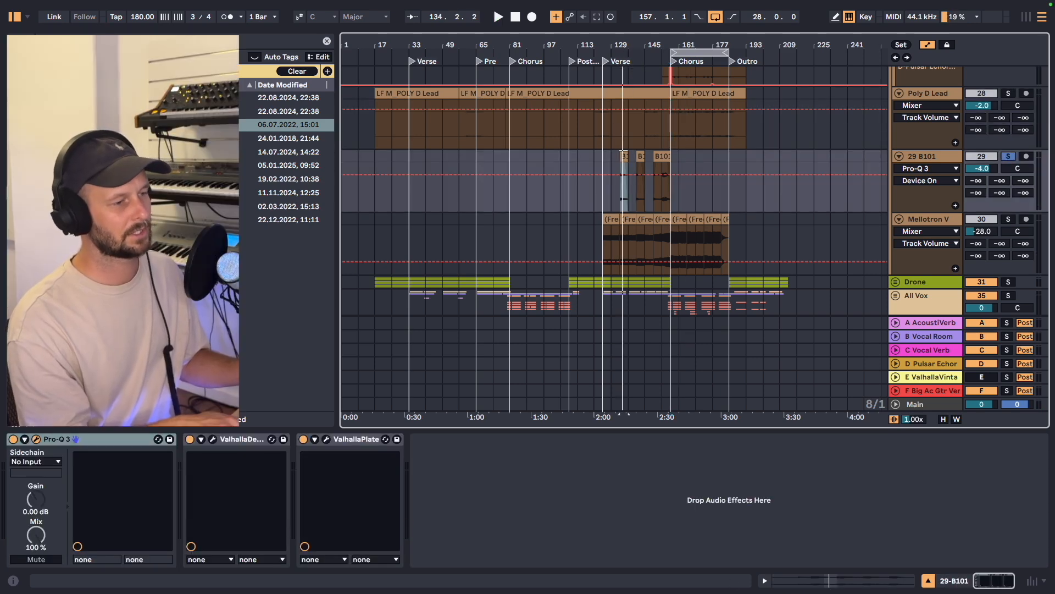
{"action": "left_click_drag", "start_coordinate": [766, 134], "coordinate": [759, 34]}
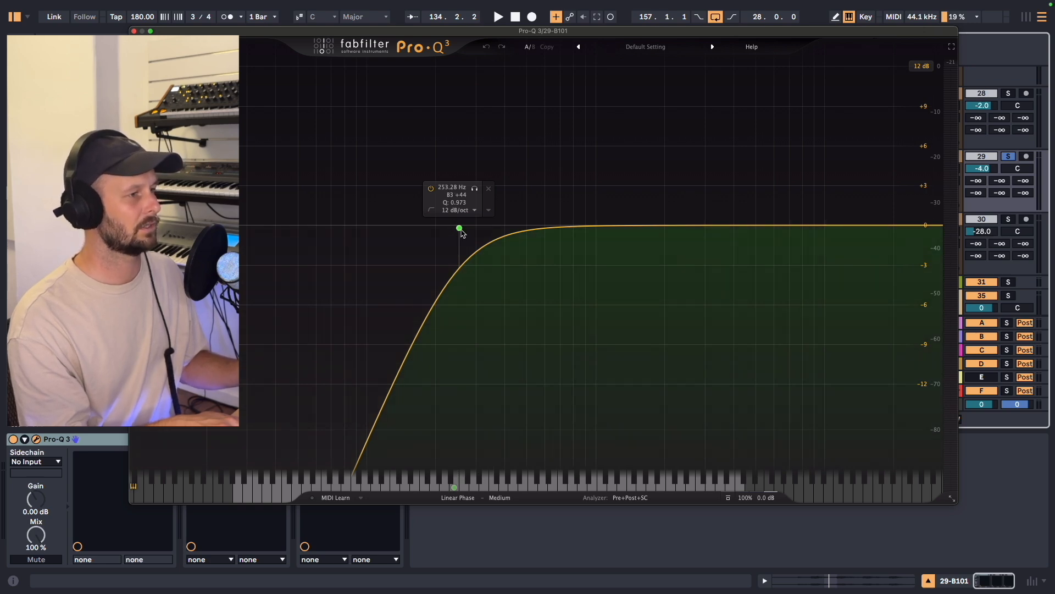
{"action": "left_click_drag", "start_coordinate": [460, 229], "coordinate": [188, 226]}
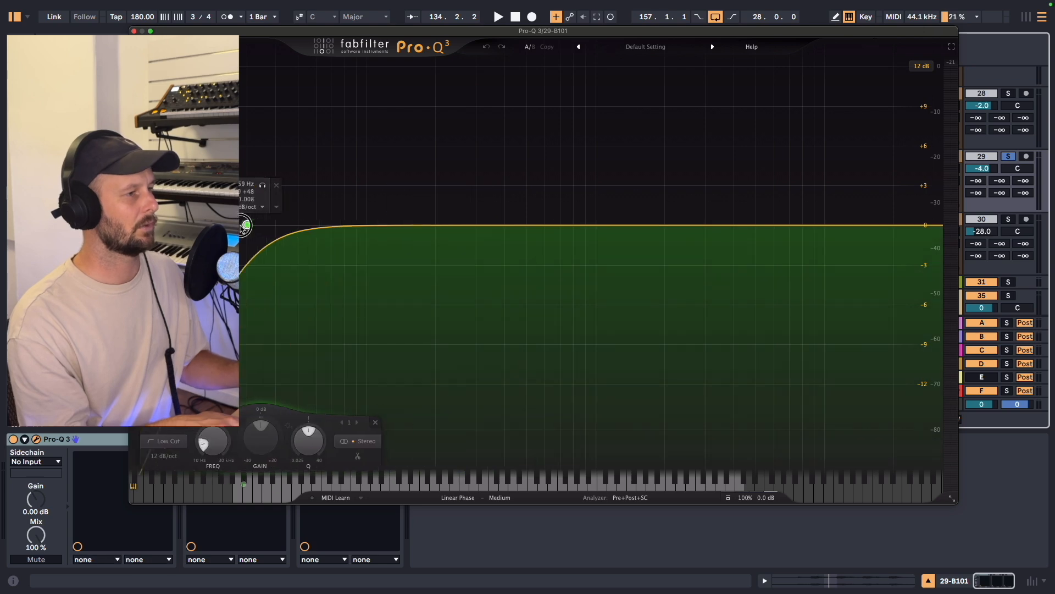
{"action": "key", "text": "space"}
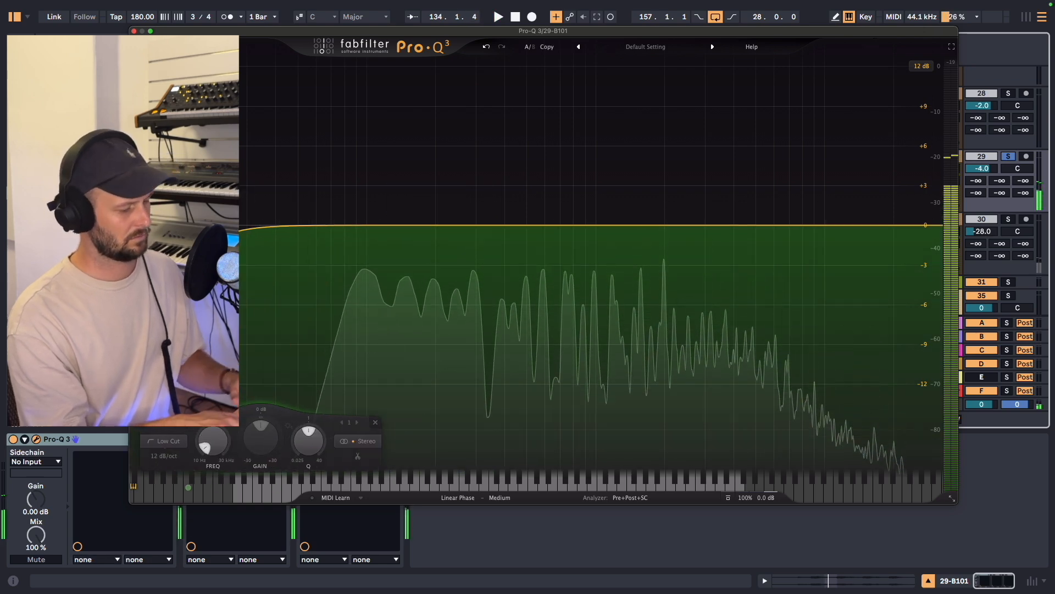
{"action": "key", "text": "space"}
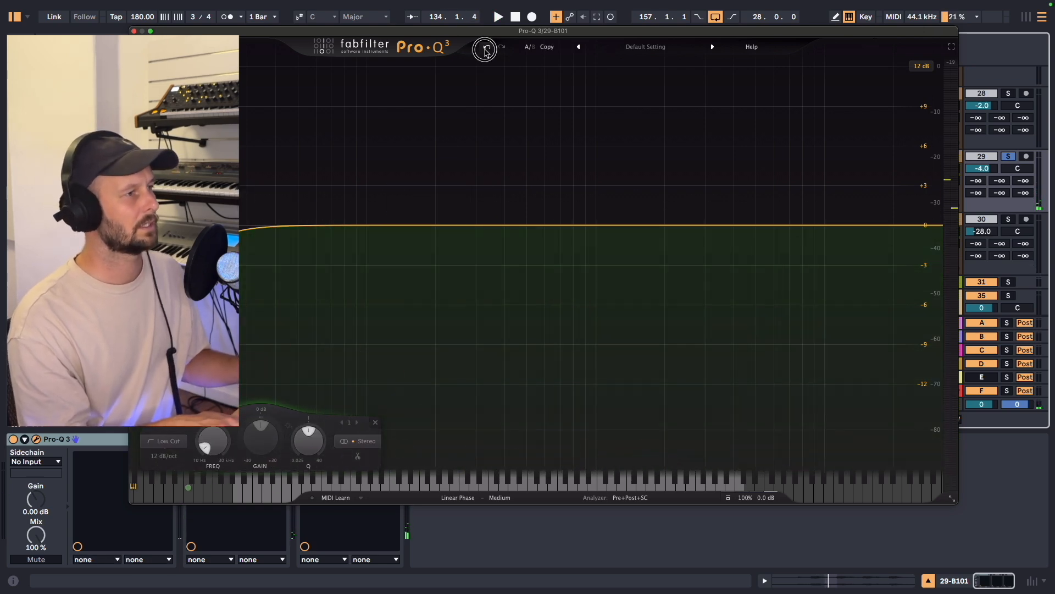
{"action": "left_click", "coordinate": [486, 47]}
{"action": "key", "text": "space"}
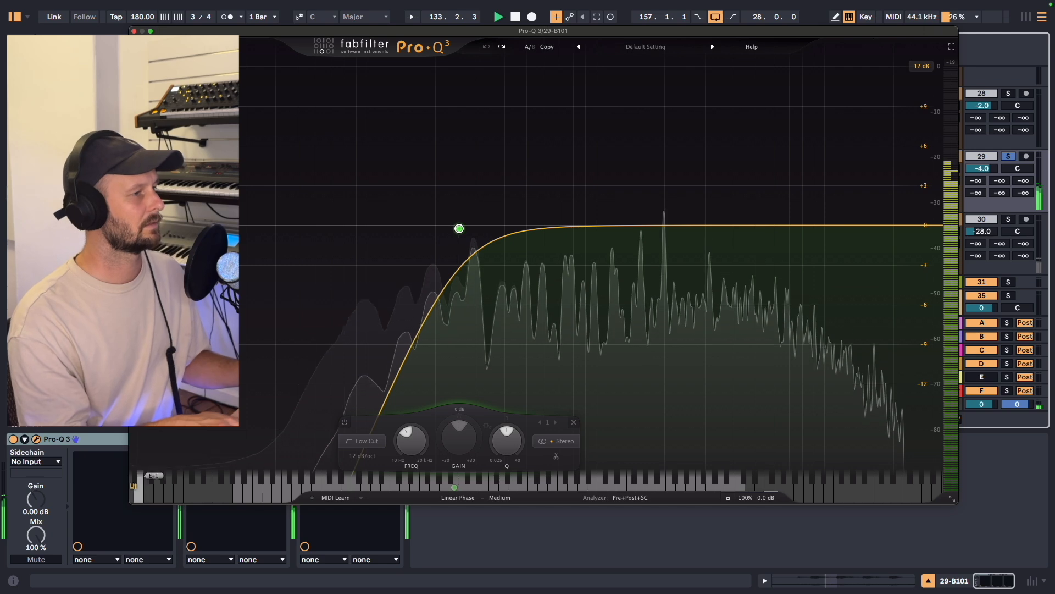
{"action": "left_click", "coordinate": [134, 31]}
- Bypass ValhallaDelay and ValhallaPlate on the B101 track and play its first clip from bar 133
{"action": "left_click", "coordinate": [189, 439]}
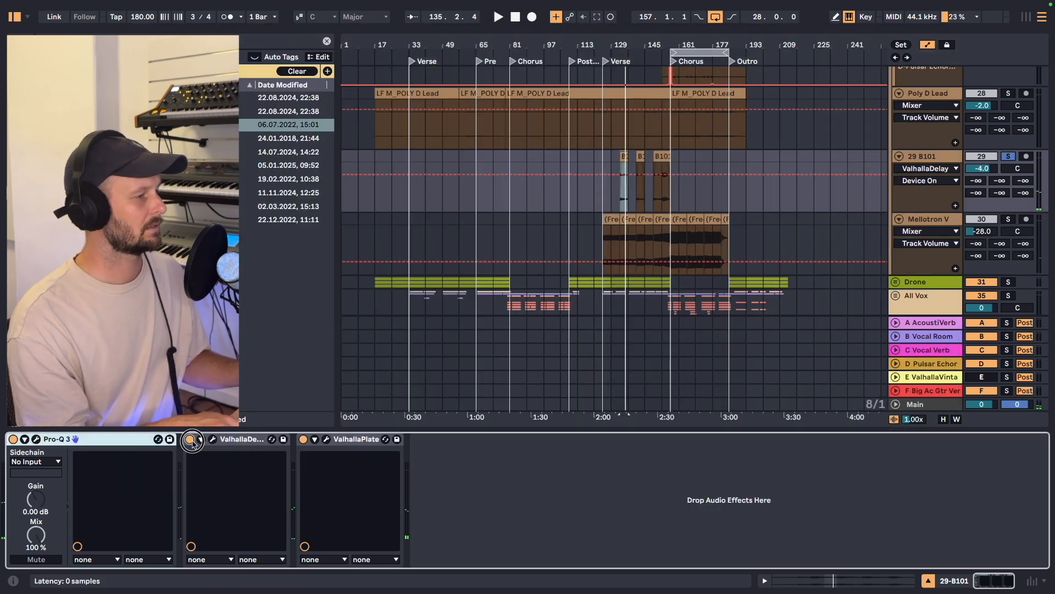
{"action": "left_click", "coordinate": [303, 442]}
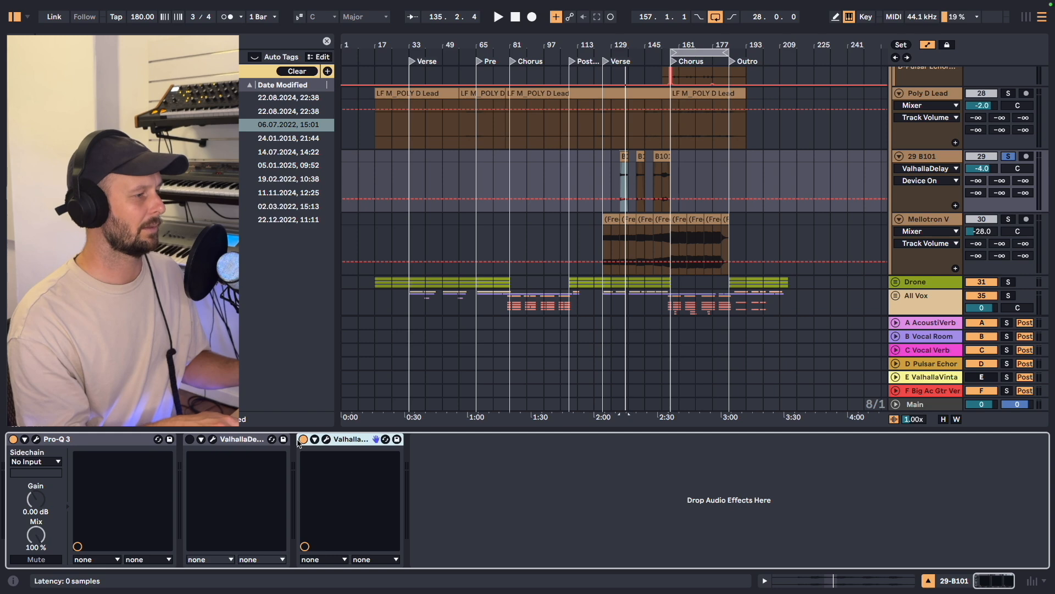
{"action": "left_click", "coordinate": [302, 439]}
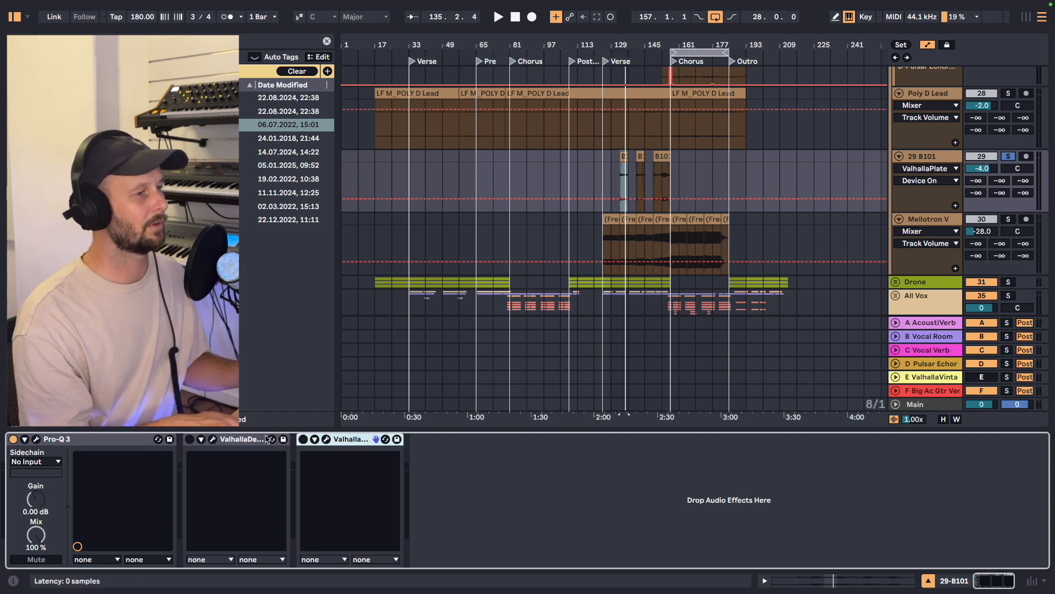
{"action": "left_click", "coordinate": [625, 157]}
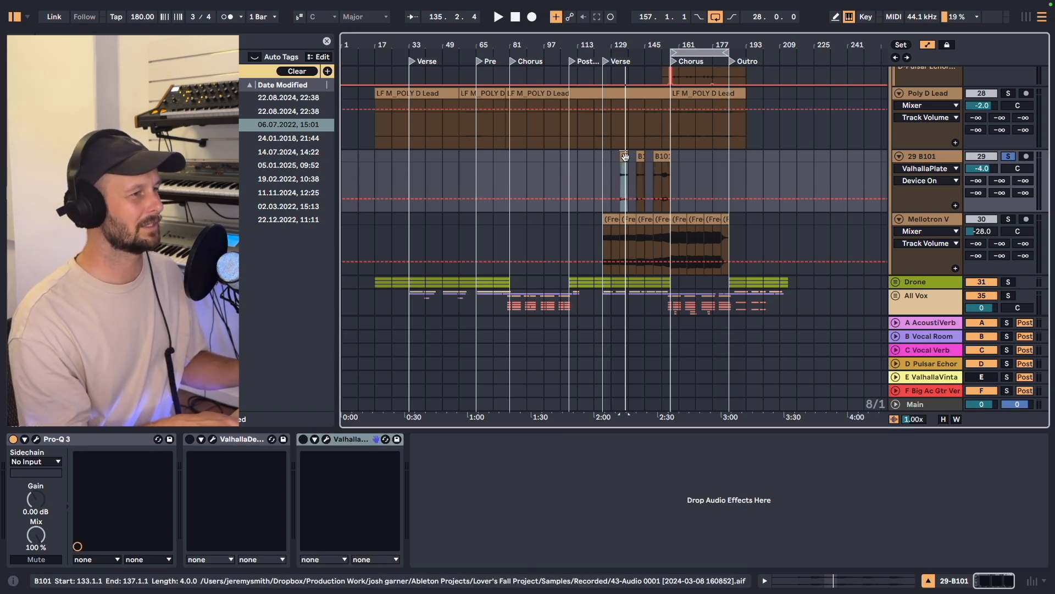
{"action": "key", "text": "z"}
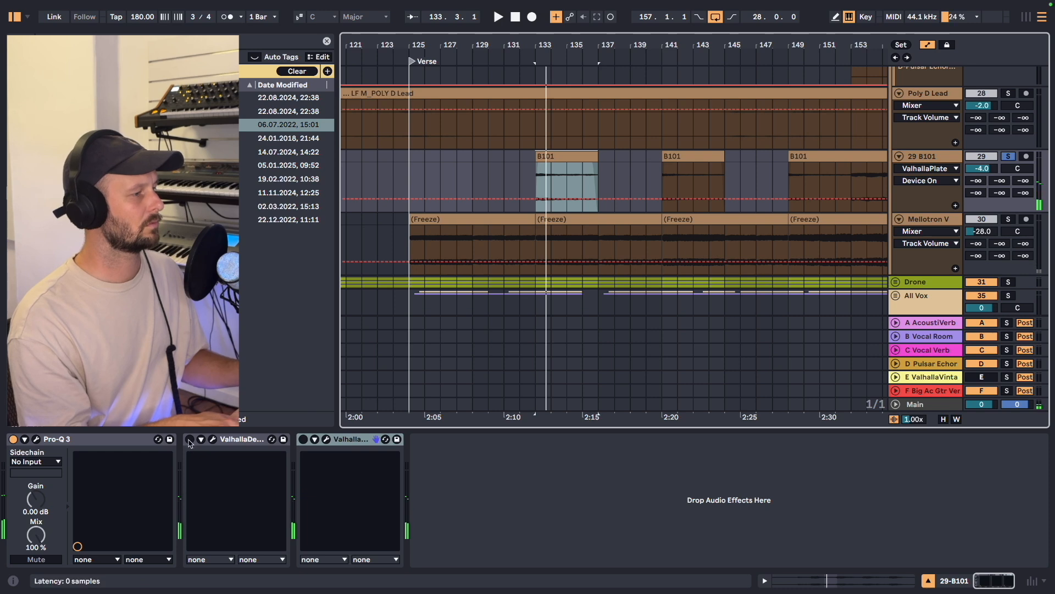
- Reactivate ValhallaDelay on the B101 track, replay the first clip and show the delay's settings
{"action": "left_click", "coordinate": [190, 439]}
{"action": "key", "text": "space"}
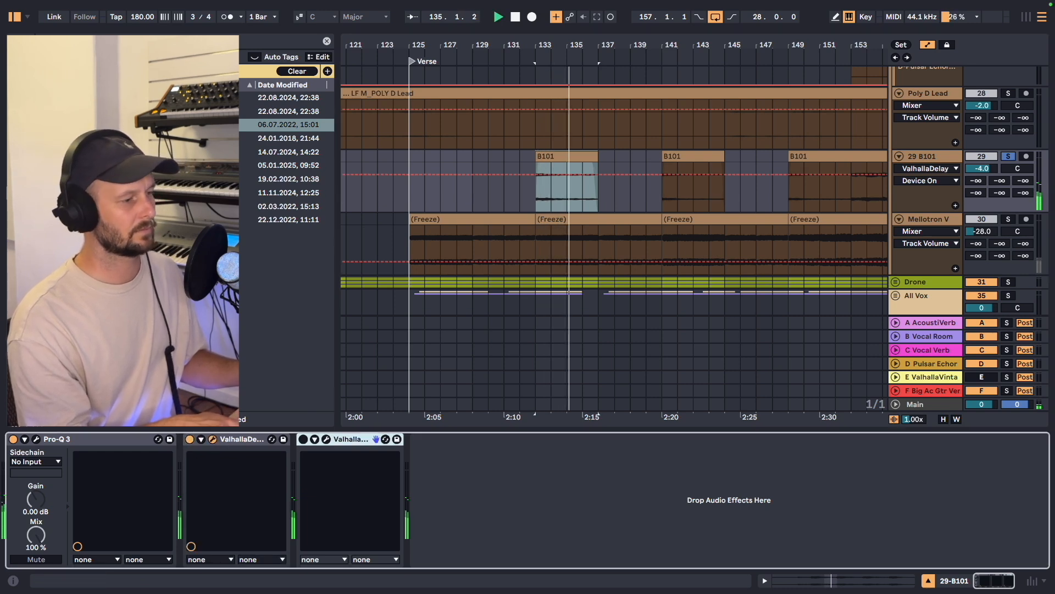
{"action": "left_click", "coordinate": [213, 439]}
{"action": "left_click_drag", "start_coordinate": [464, 44], "coordinate": [462, 80]}
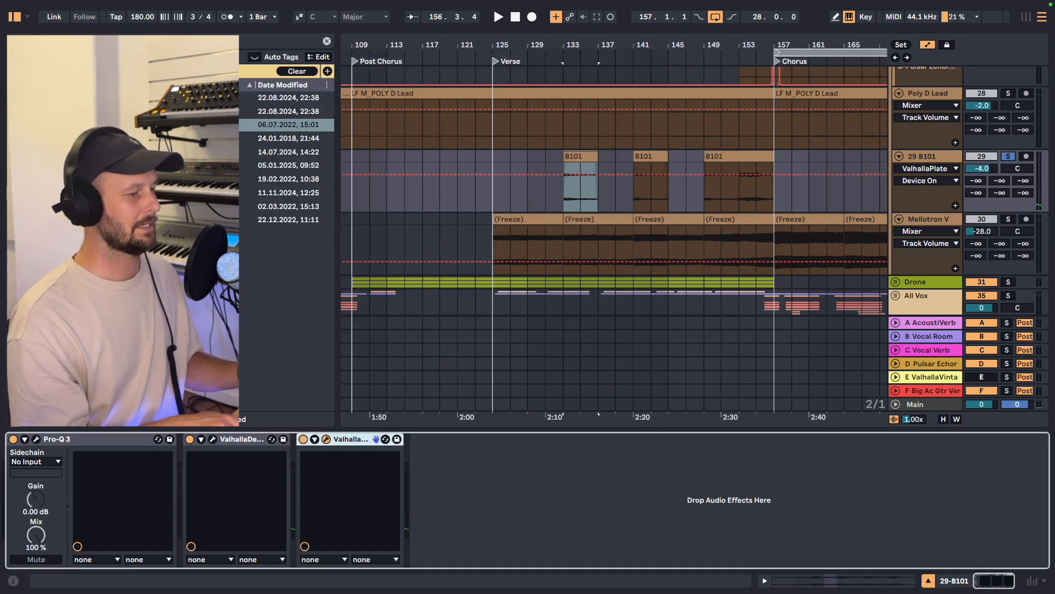
- Show B101's ValhallaPlate settings and compare the clip with the plate reverb bypassed and active
{"action": "left_click_drag", "start_coordinate": [549, 587], "coordinate": [522, 121]}
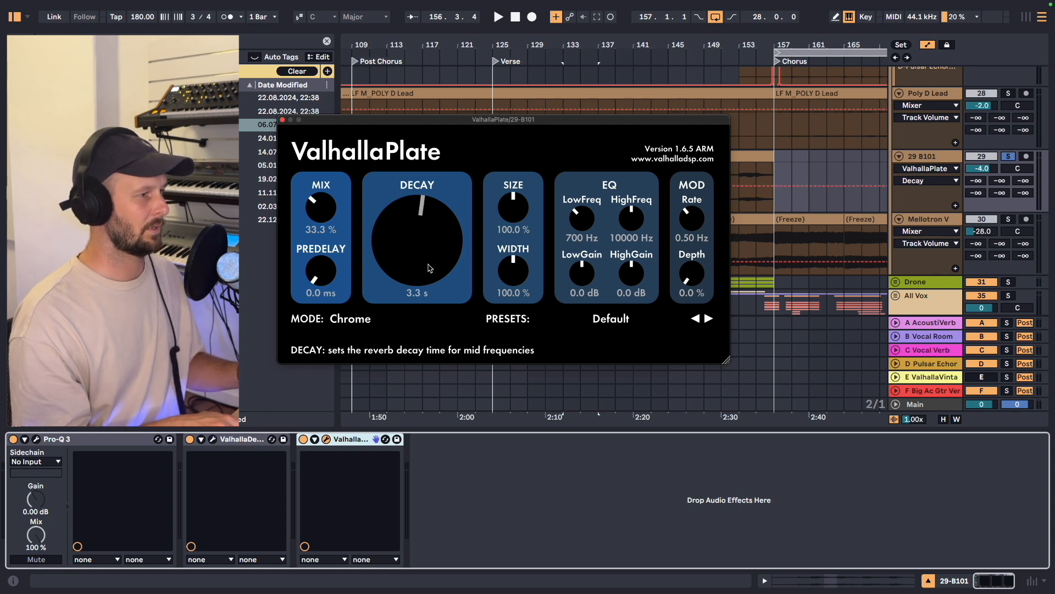
{"action": "left_click", "coordinate": [302, 439]}
{"action": "key", "text": "space"}
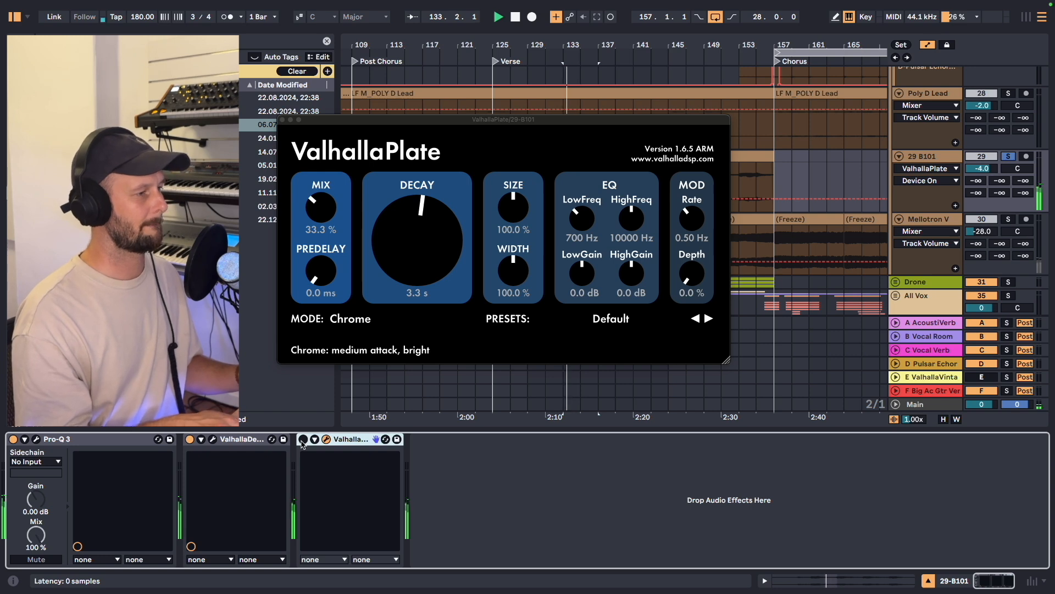
{"action": "left_click", "coordinate": [302, 439]}
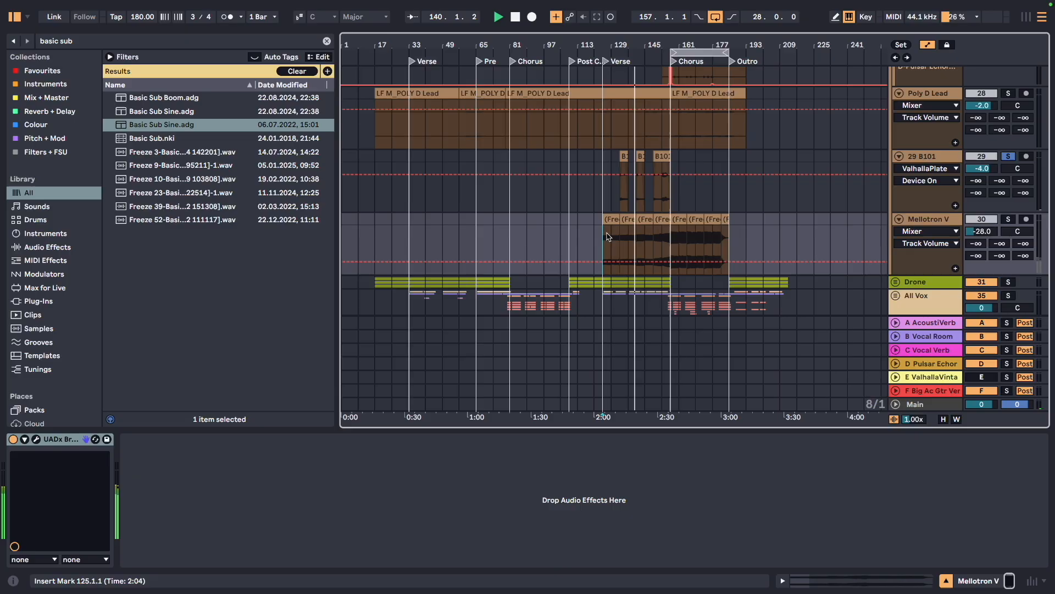
- Solo the Mellotron V track and compare the last chorus with UADx Brigade Chorus bypassed and active
{"action": "left_click", "coordinate": [1008, 219]}
{"action": "left_click", "coordinate": [945, 218]}
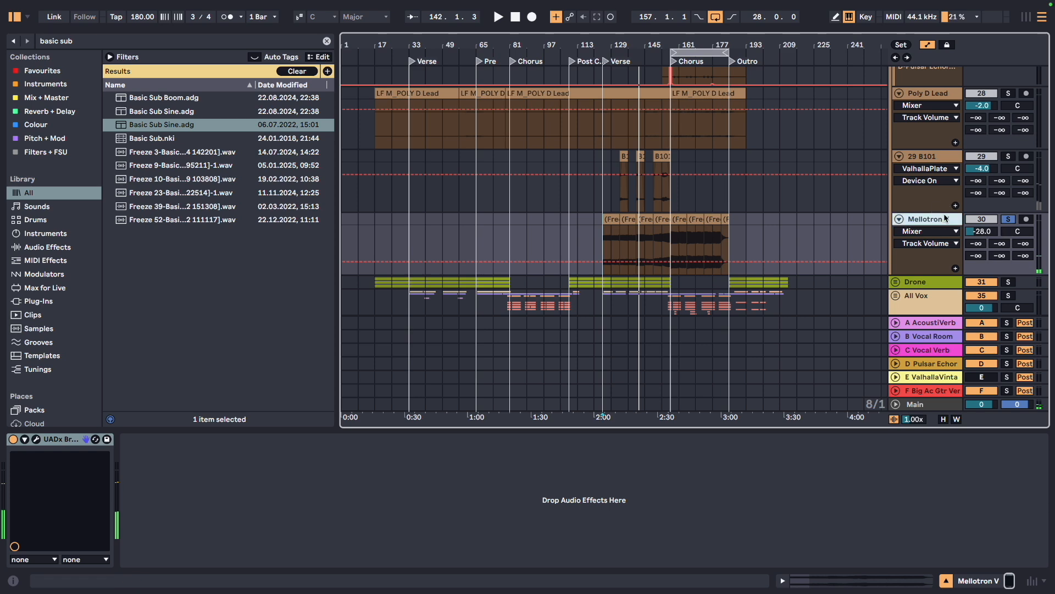
{"action": "left_click", "coordinate": [15, 449]}
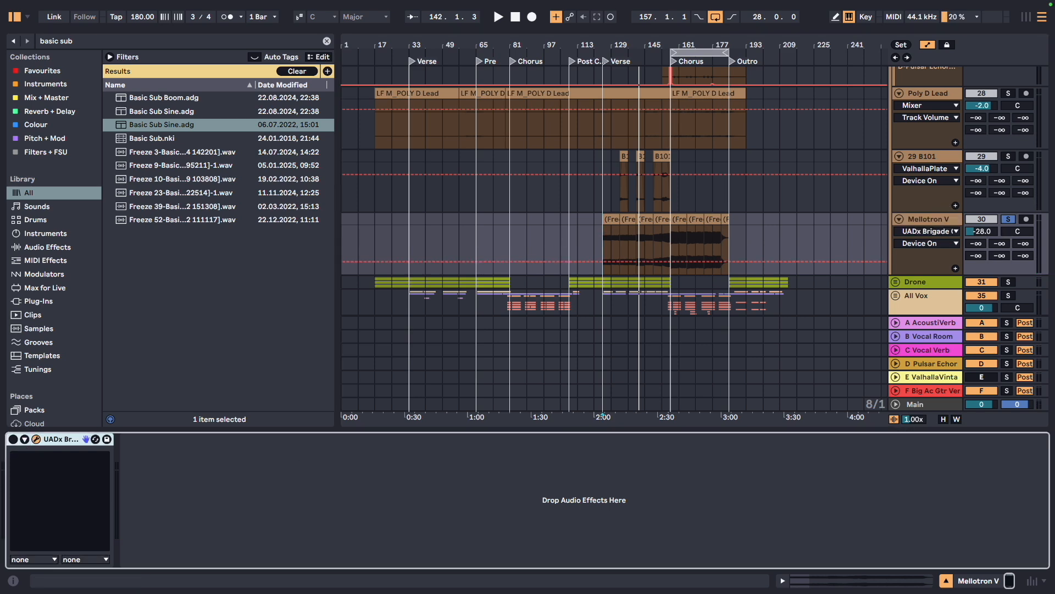
{"action": "left_click_drag", "start_coordinate": [685, 150], "coordinate": [221, 53]}
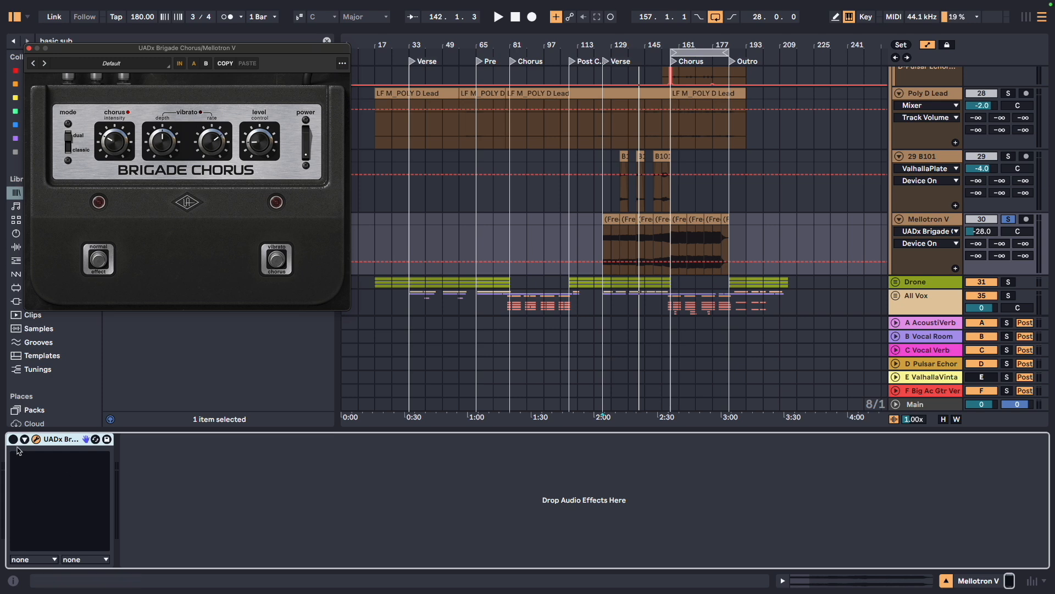
{"action": "key", "text": "space"}
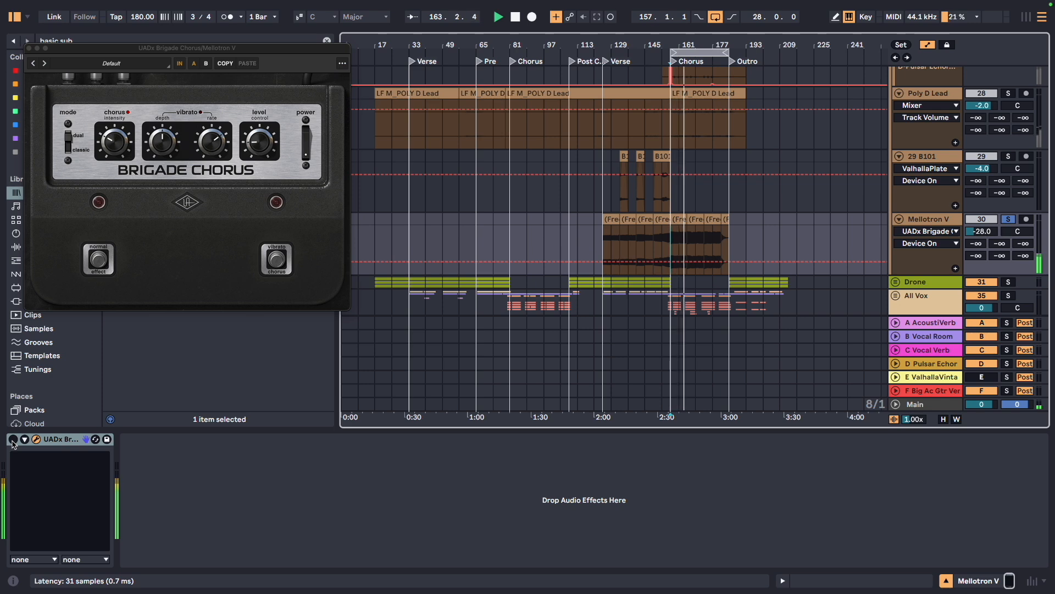
{"action": "left_click", "coordinate": [13, 439]}
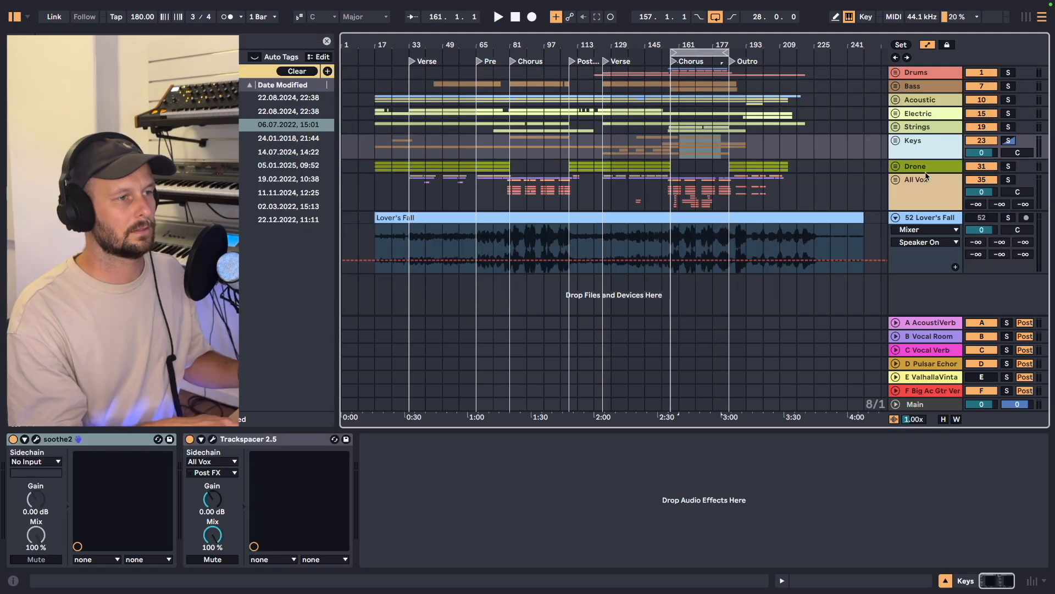
- Unfold the Drone group and play it soloed from bar 65 through the Utility gain automation into the chorus
{"action": "left_click", "coordinate": [926, 166]}
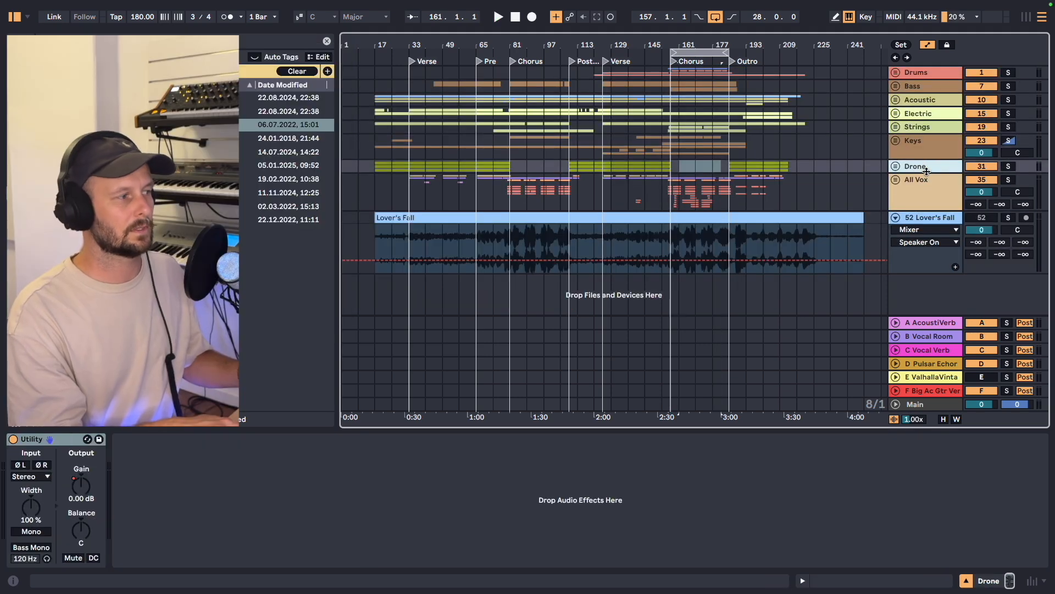
{"action": "left_click", "coordinate": [895, 165]}
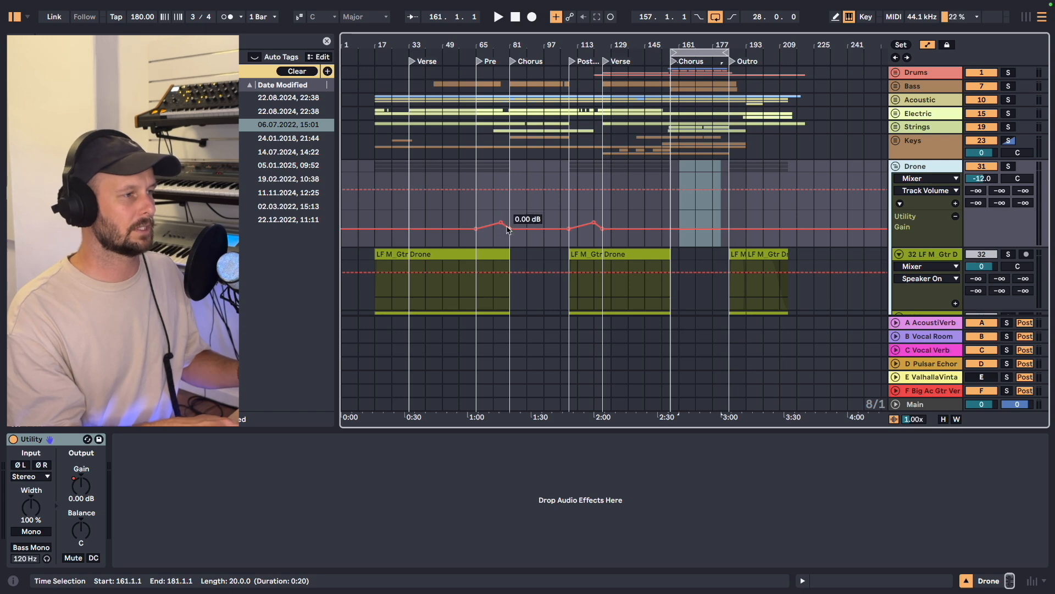
{"action": "left_click", "coordinate": [480, 247]}
{"action": "key", "text": "space"}
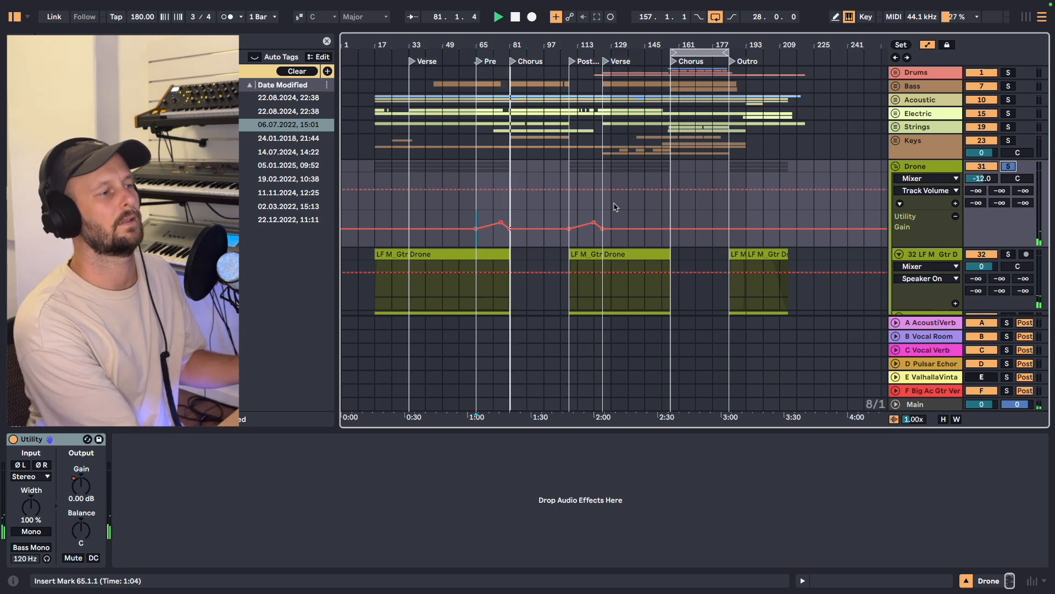
{"action": "scroll", "coordinate": [927, 214], "scroll_direction": "down", "scroll_amount": 1}
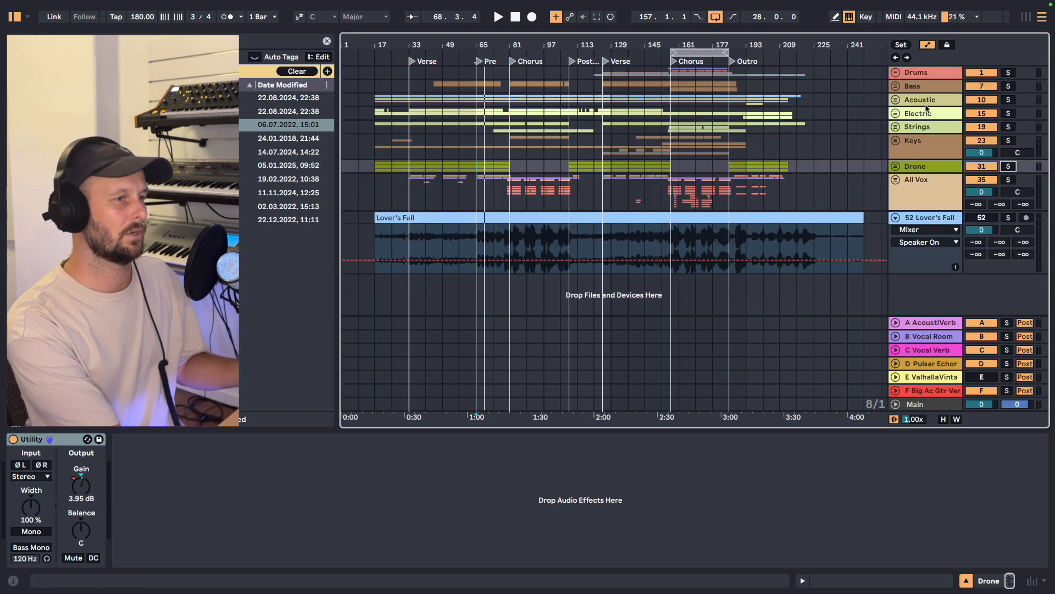
- Unfold the Drums group and play the Tambourine track soloed from bar 125
{"action": "left_click", "coordinate": [931, 77]}
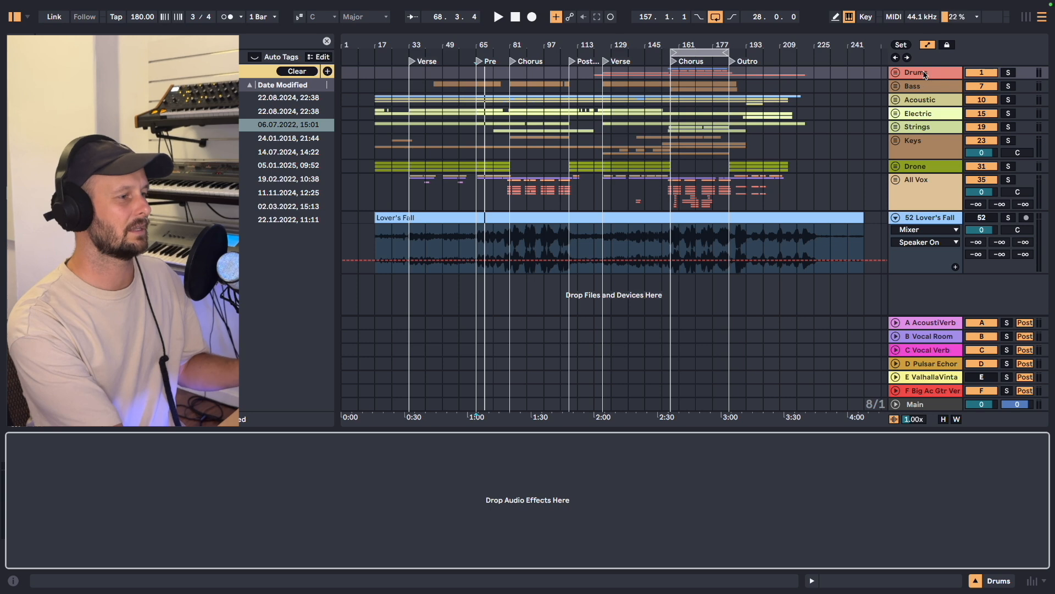
{"action": "left_click", "coordinate": [895, 72]}
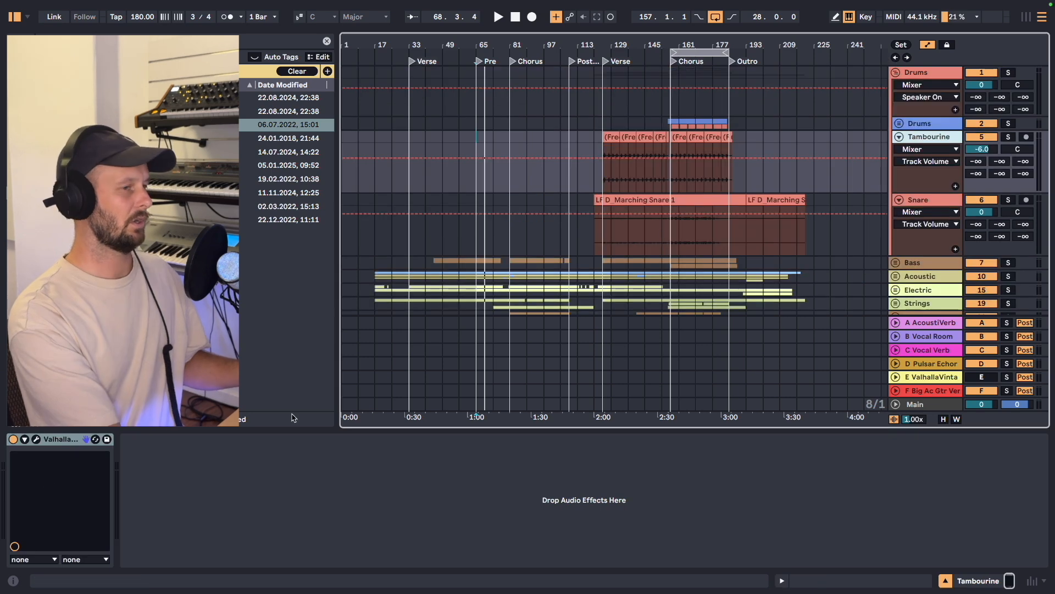
{"action": "left_click", "coordinate": [593, 161]}
{"action": "left_click", "coordinate": [1008, 137]}
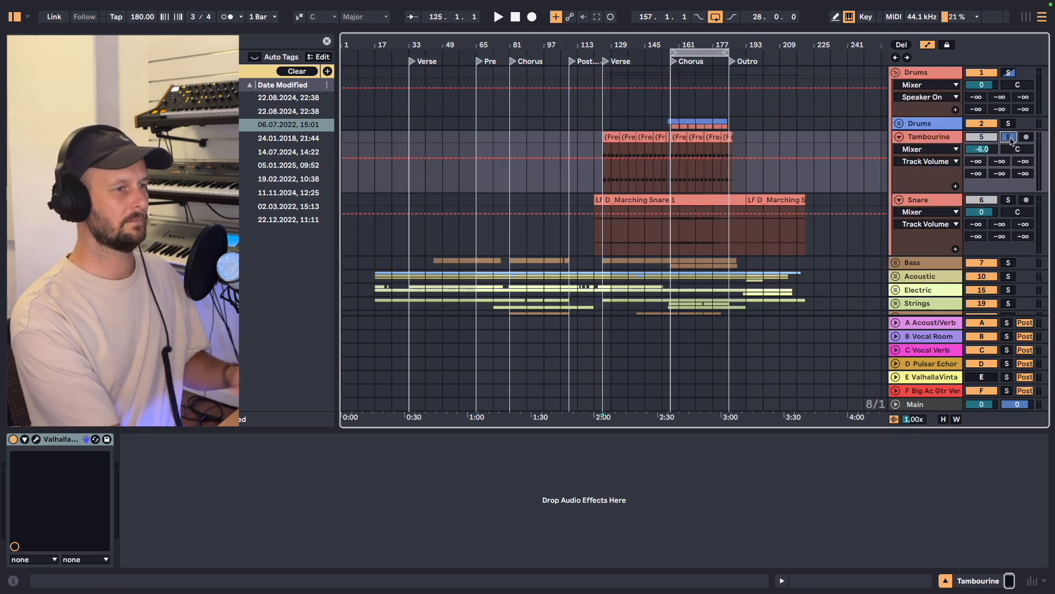
{"action": "key", "text": "space"}
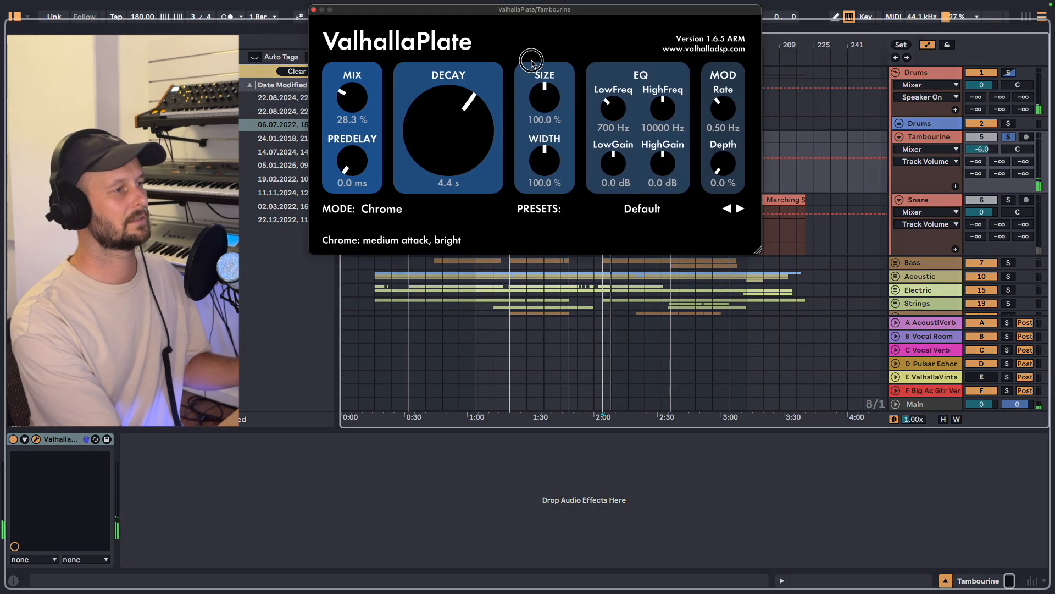
- Show the Tambourine's ValhallaPlate settings and compare the part with the plate reverb bypassed and active
{"action": "left_click_drag", "start_coordinate": [530, 8], "coordinate": [539, 156]}
{"action": "left_click", "coordinate": [13, 439]}
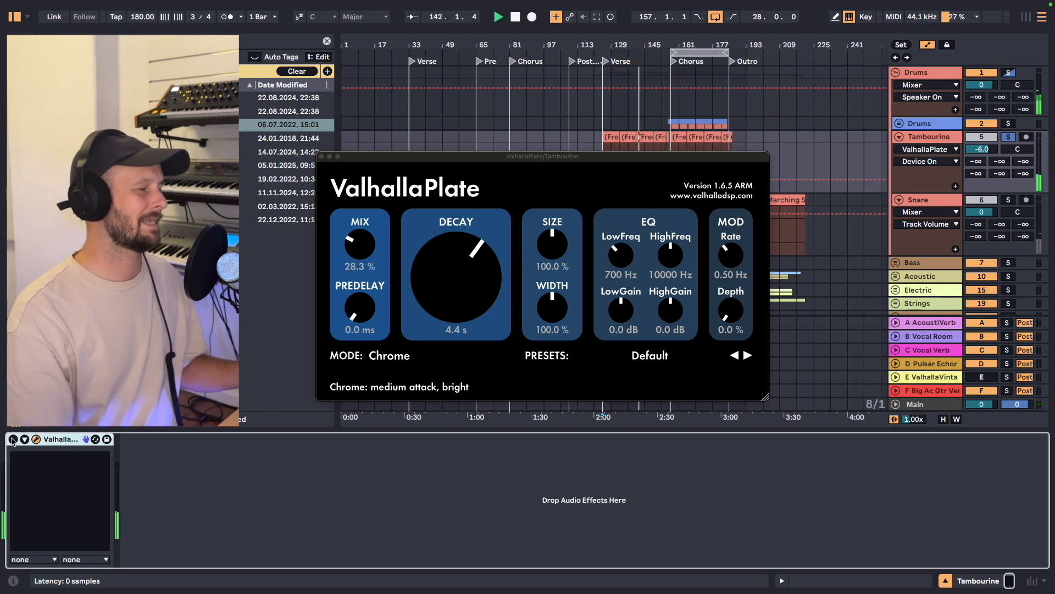
{"action": "left_click", "coordinate": [13, 439]}
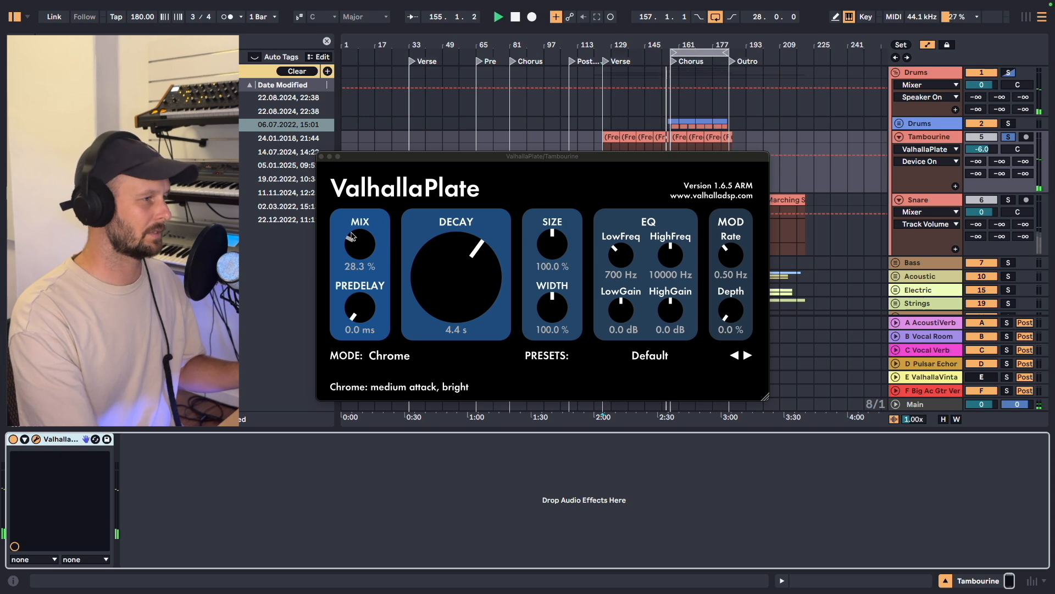
{"action": "left_click", "coordinate": [321, 157]}
- Solo the Snare track into the last chorus, hear it unsoloed within the full mix, and fold the Drums group
{"action": "left_click", "coordinate": [998, 209]}
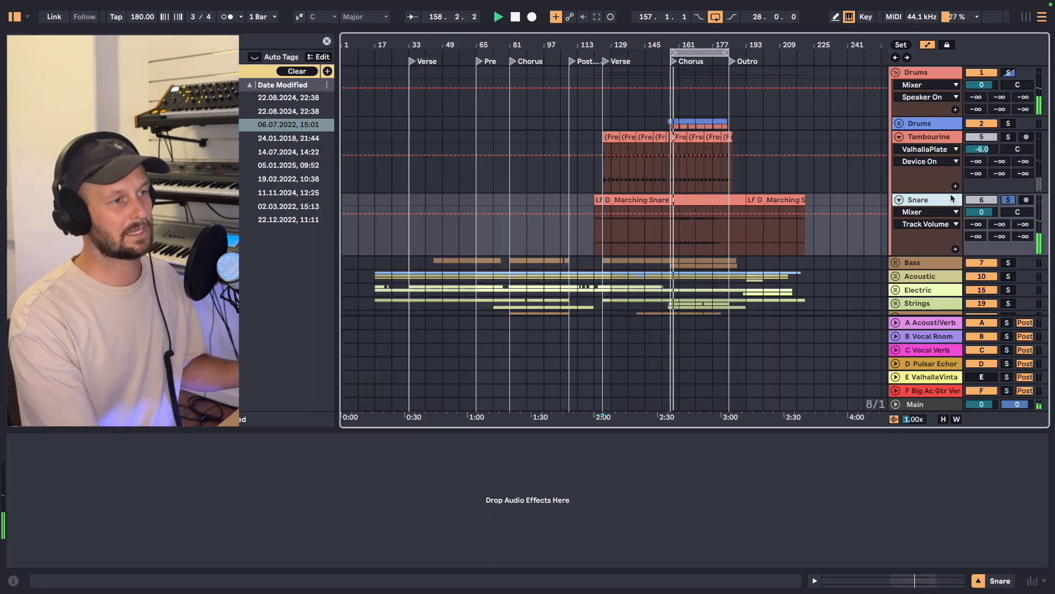
{"action": "left_click", "coordinate": [1008, 201]}
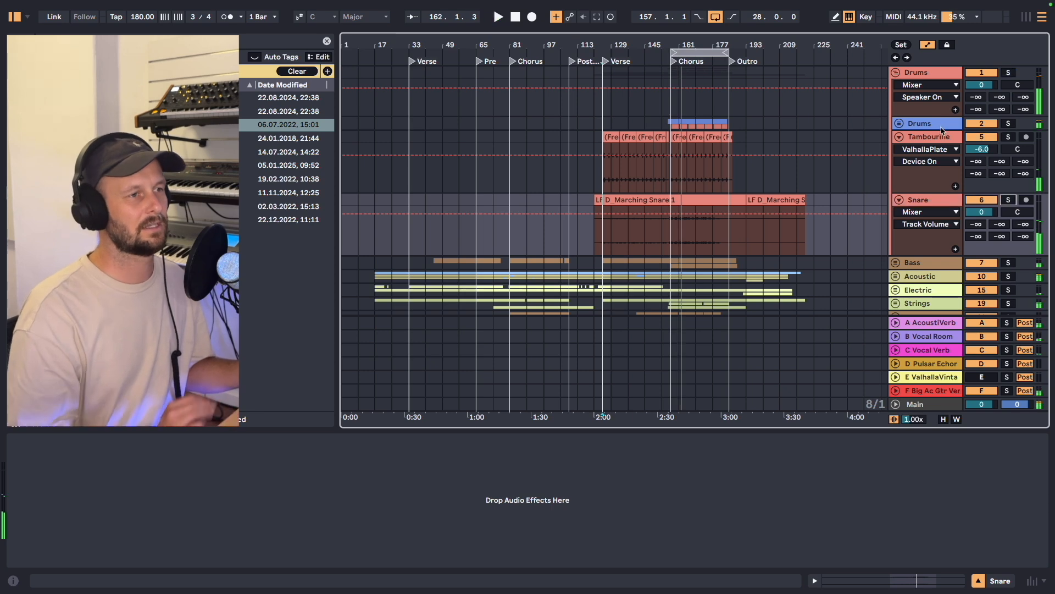
{"action": "left_click", "coordinate": [896, 73]}
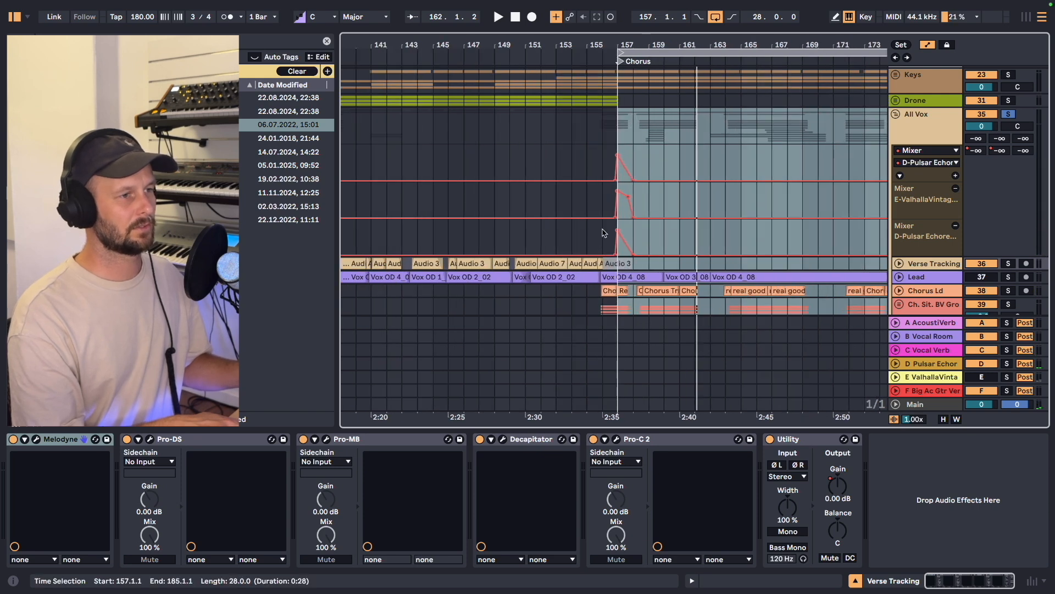
- Mark the All Vox send automation peaks at the last chorus entry and play the soloed vocals from bar 156
{"action": "left_click_drag", "start_coordinate": [603, 193], "coordinate": [648, 204]}
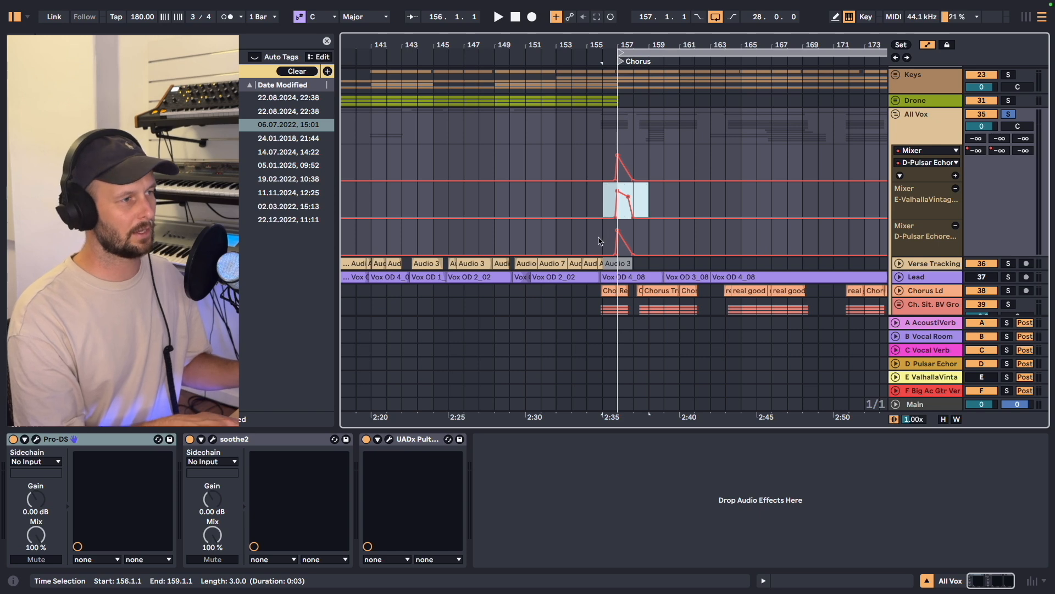
{"action": "left_click_drag", "start_coordinate": [599, 240], "coordinate": [661, 245]}
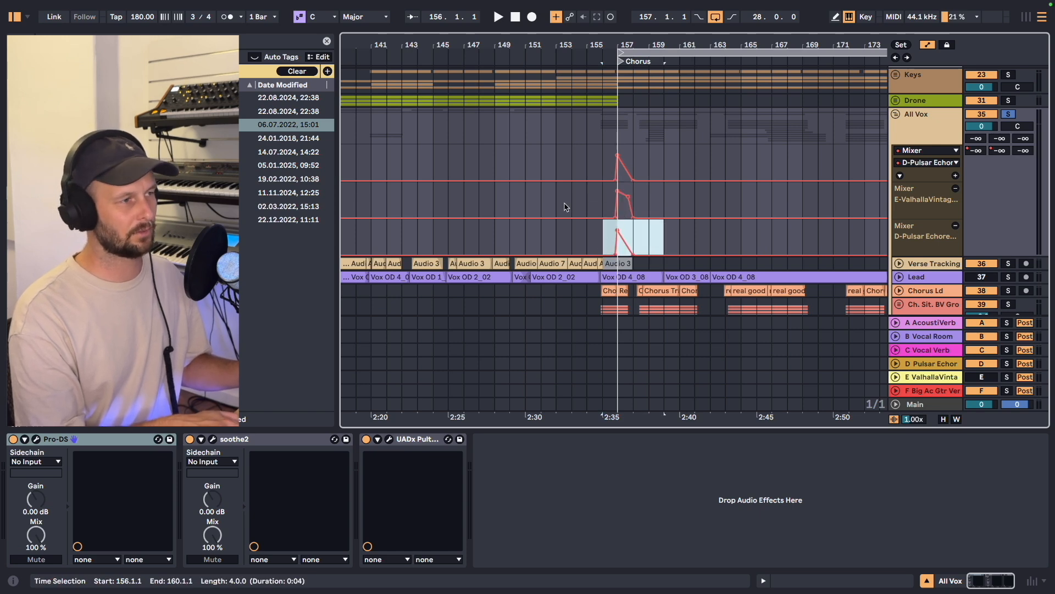
{"action": "key", "text": "space"}
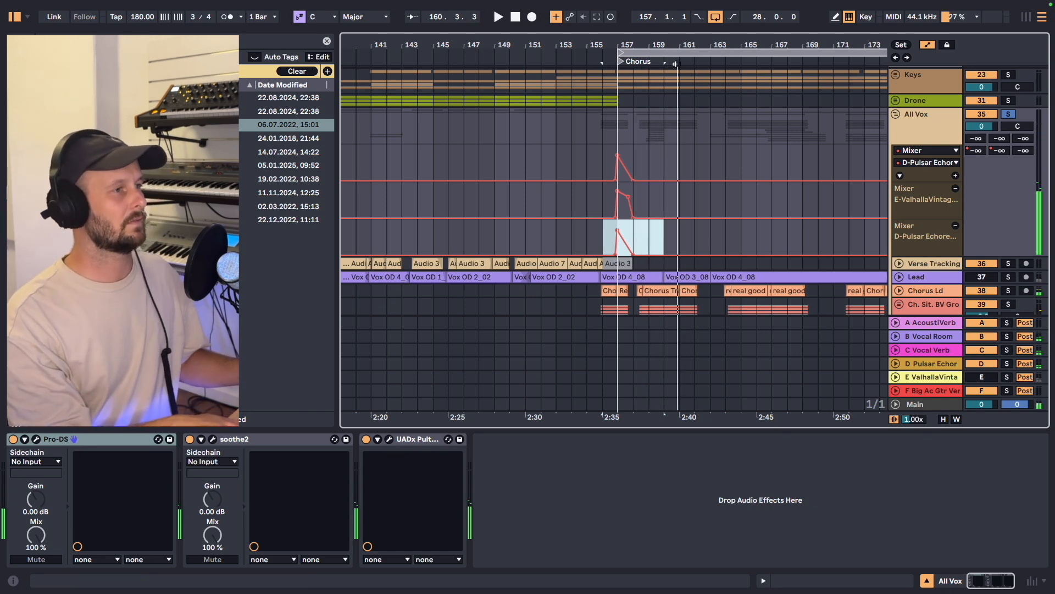
- Show All Vox's Pro-DS settings and play the chorus entry with the group's effects bypassed, switching Pro-DS back on
{"action": "scroll", "coordinate": [679, 45], "scroll_direction": "down", "scroll_amount": 3}
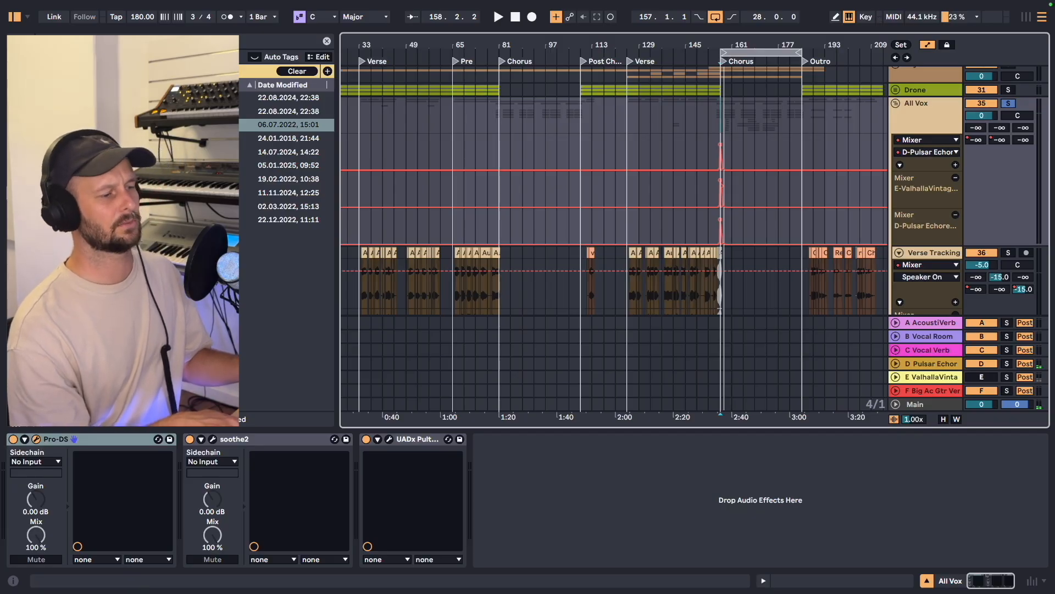
{"action": "left_click_drag", "start_coordinate": [641, 593], "coordinate": [499, 177]}
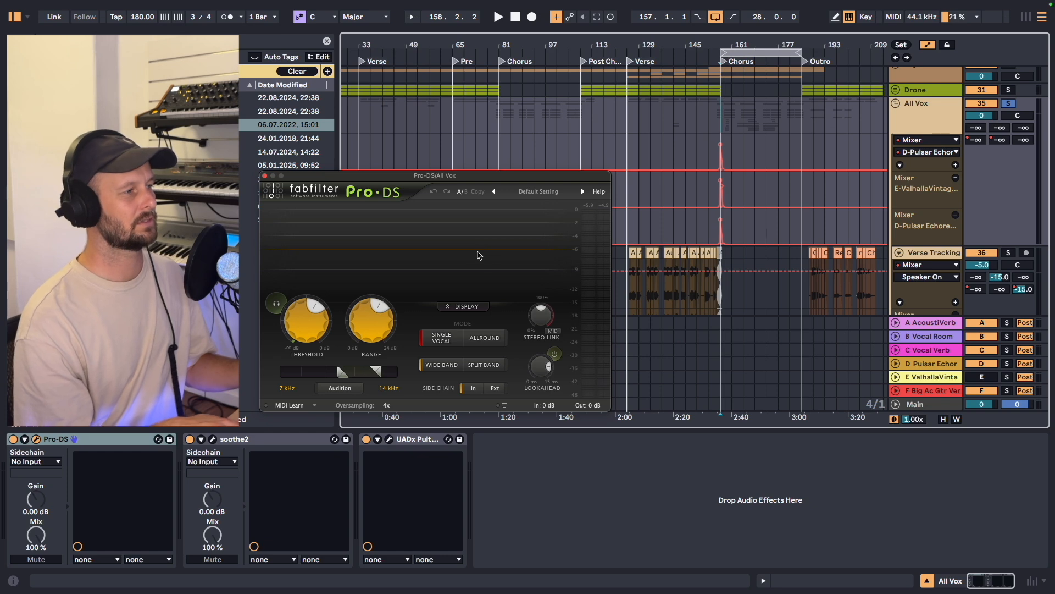
{"action": "key", "text": "space"}
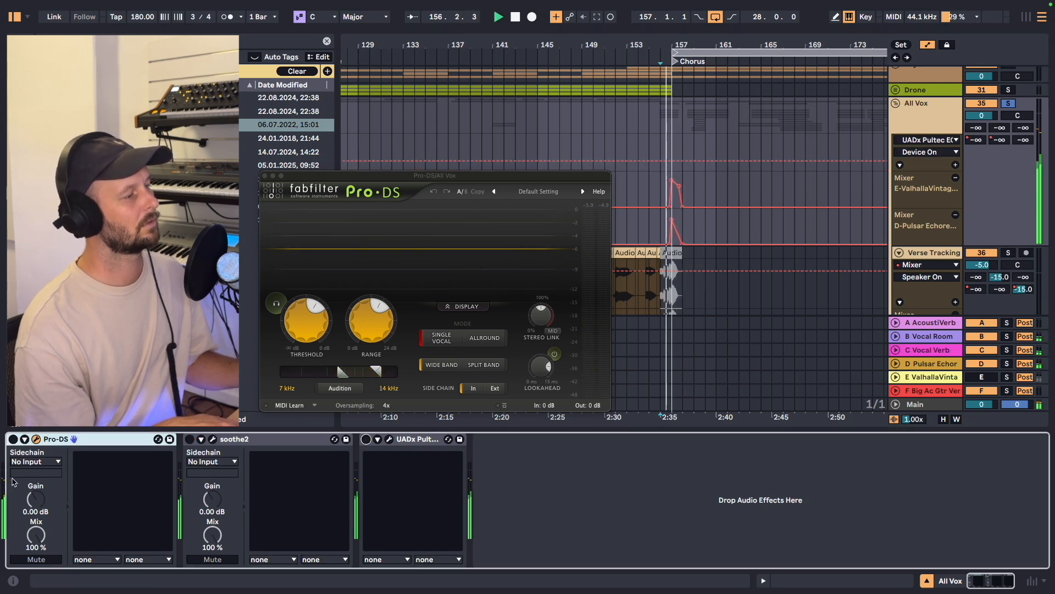
{"action": "left_click", "coordinate": [13, 439]}
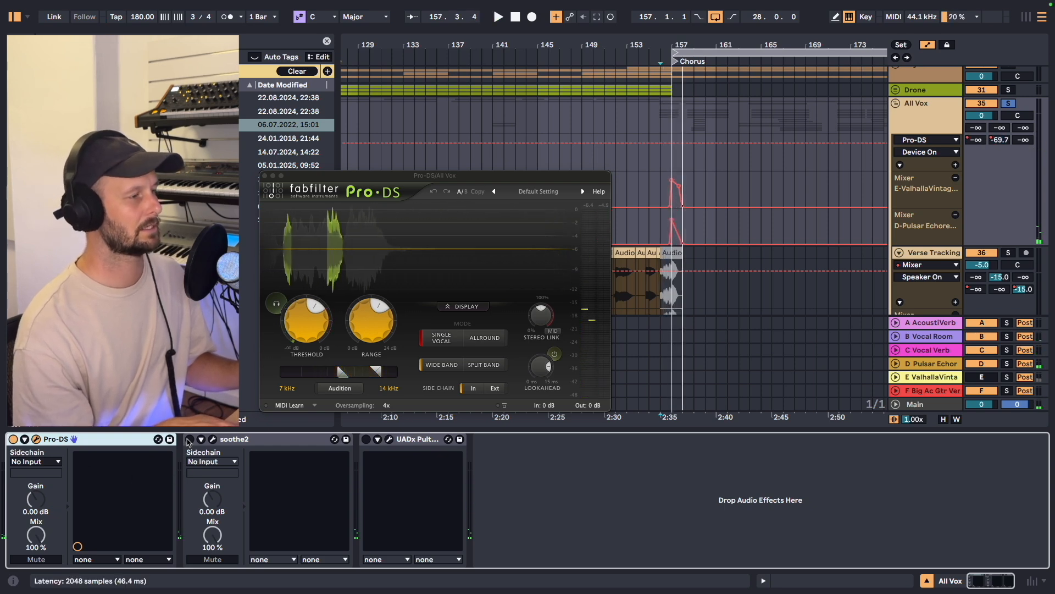
- Reactivate soothe2 on All Vox, show its settings and audition its delta signal over the chorus entry
{"action": "left_click", "coordinate": [190, 439]}
{"action": "left_click", "coordinate": [212, 439]}
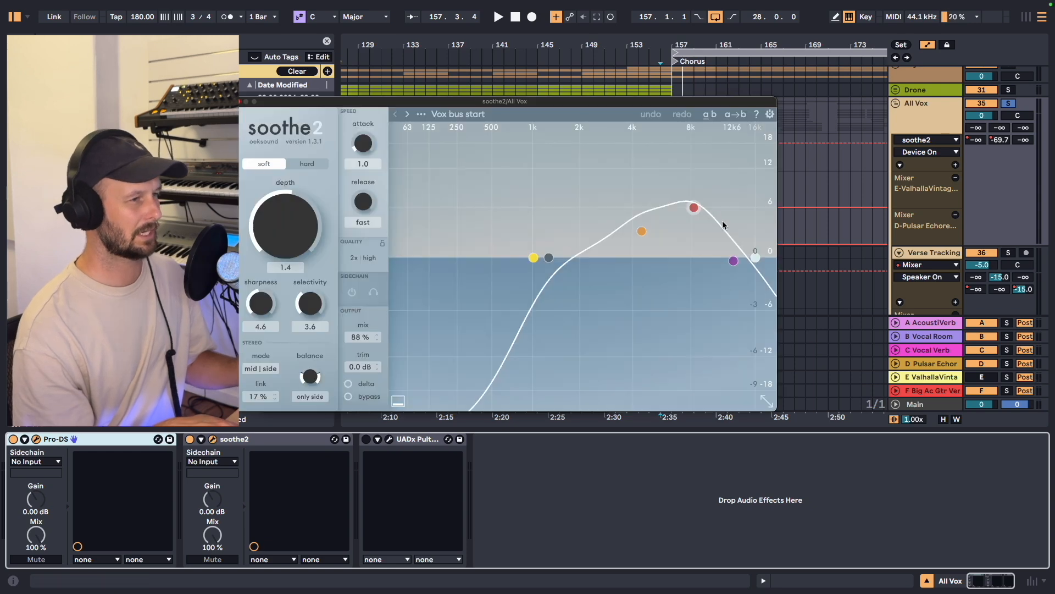
{"action": "left_click", "coordinate": [348, 383]}
{"action": "key", "text": "space"}
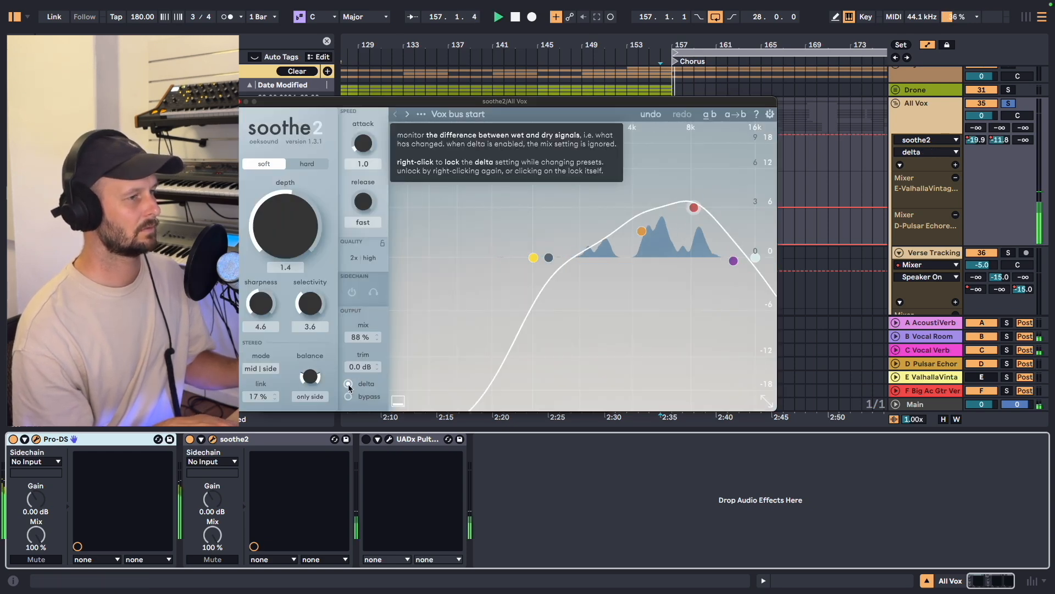
{"action": "left_click", "coordinate": [348, 385]}
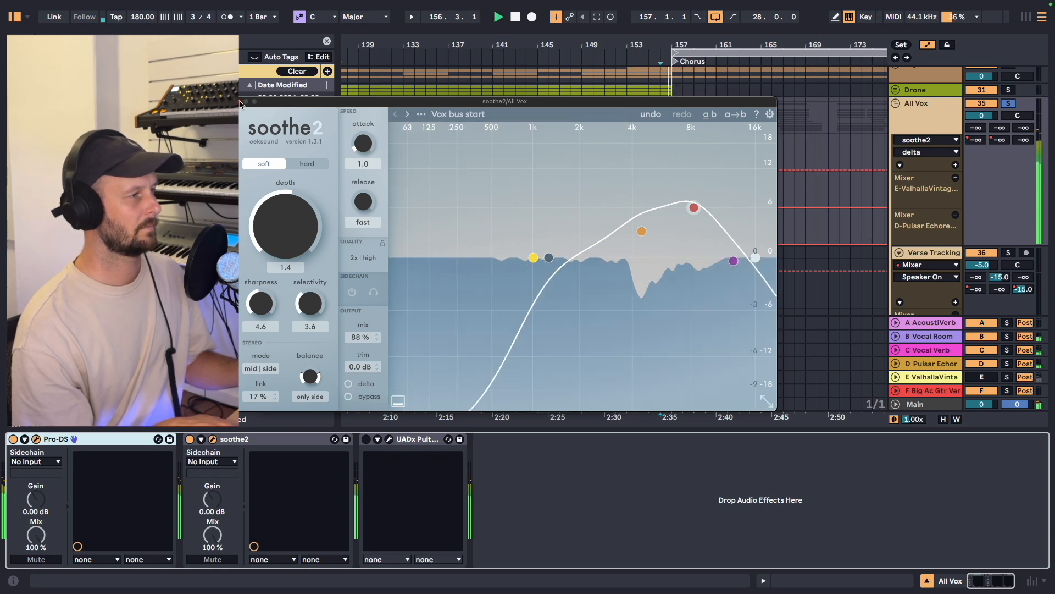
- Compare the All Vox chorus entry with soothe2 bypassed and active, and close the soothe2 and Pro-DS windows
{"action": "key", "text": "space"}
{"action": "left_click", "coordinate": [190, 439]}
{"action": "left_click", "coordinate": [190, 439]}
{"action": "key", "text": "space"}
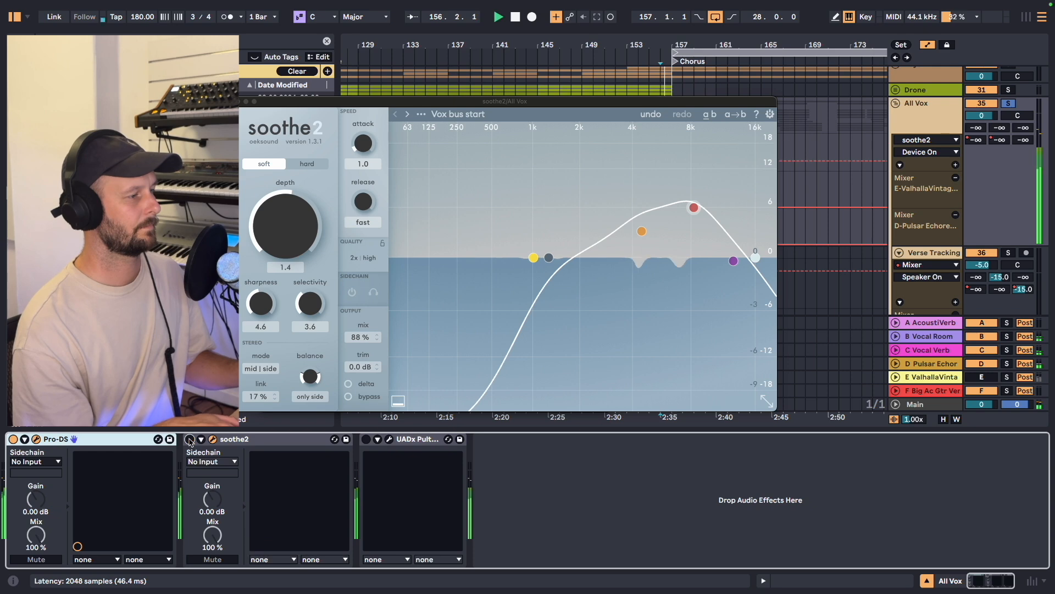
{"action": "left_click", "coordinate": [189, 439]}
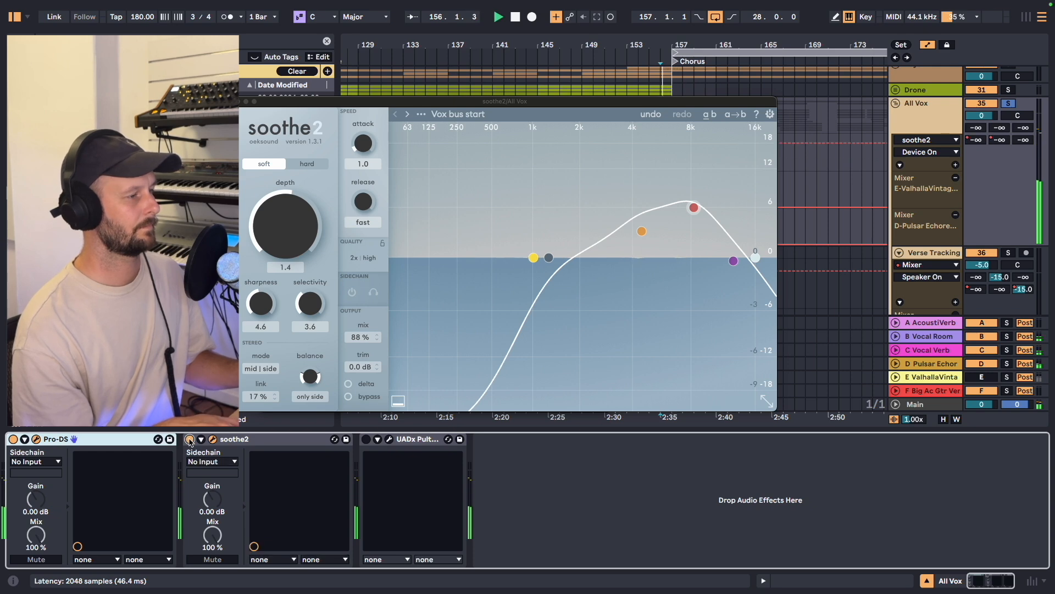
{"action": "key", "text": "space"}
{"action": "left_click", "coordinate": [238, 101]}
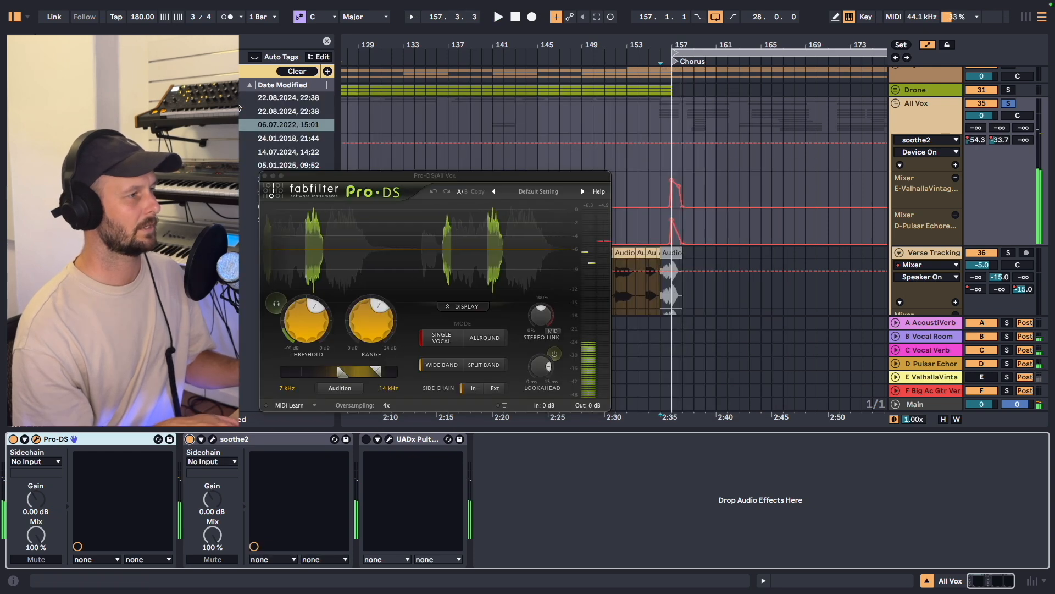
{"action": "left_click", "coordinate": [264, 177]}
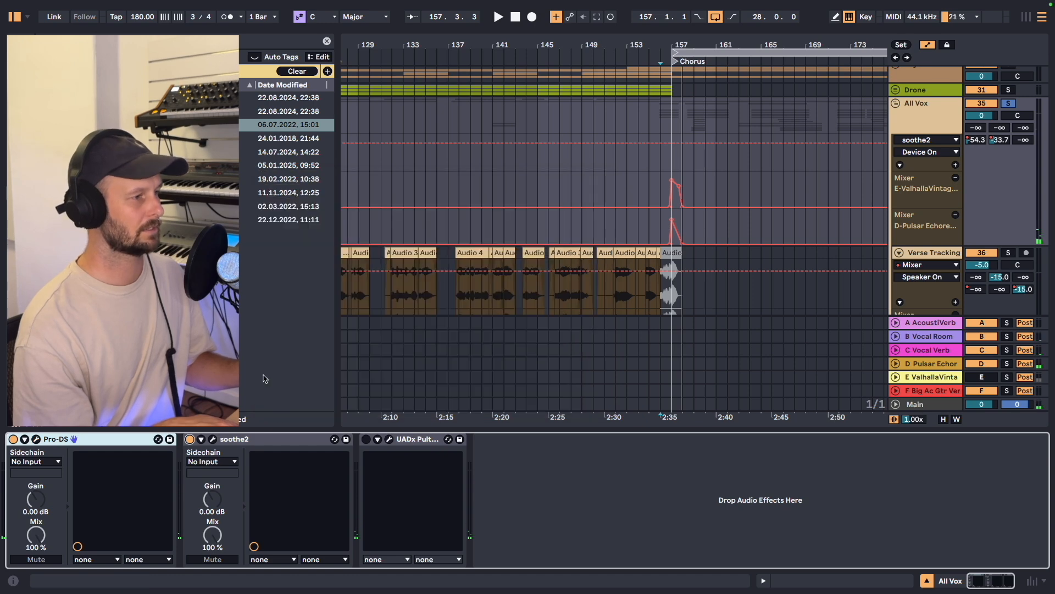
- Reactivate UADx Pultec EQP-1A on All Vox, show its settings and compare the vocals with the EQ bypassed and active
{"action": "left_click", "coordinate": [366, 440]}
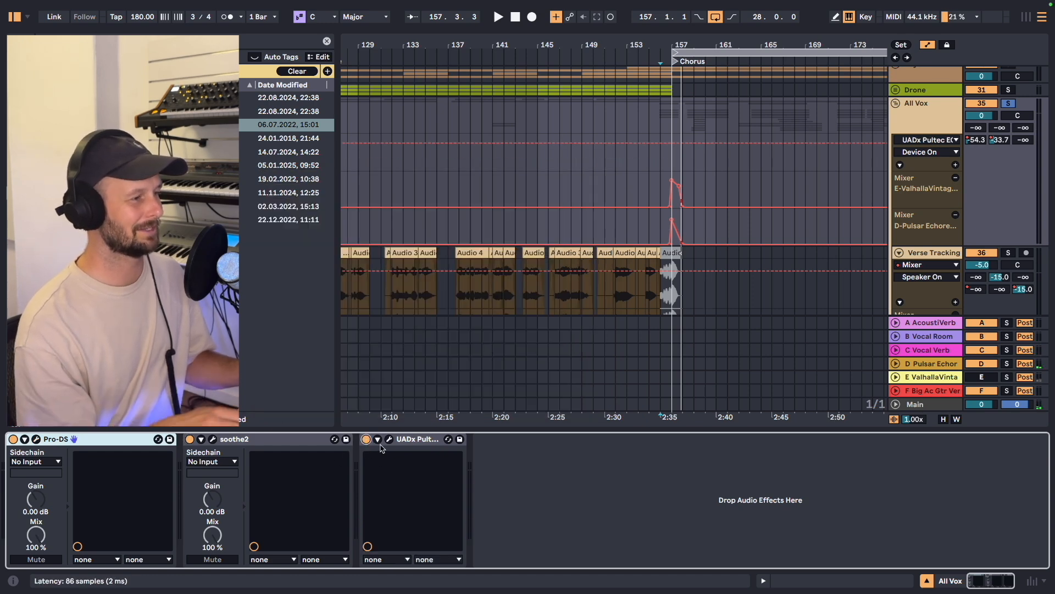
{"action": "left_click", "coordinate": [389, 439]}
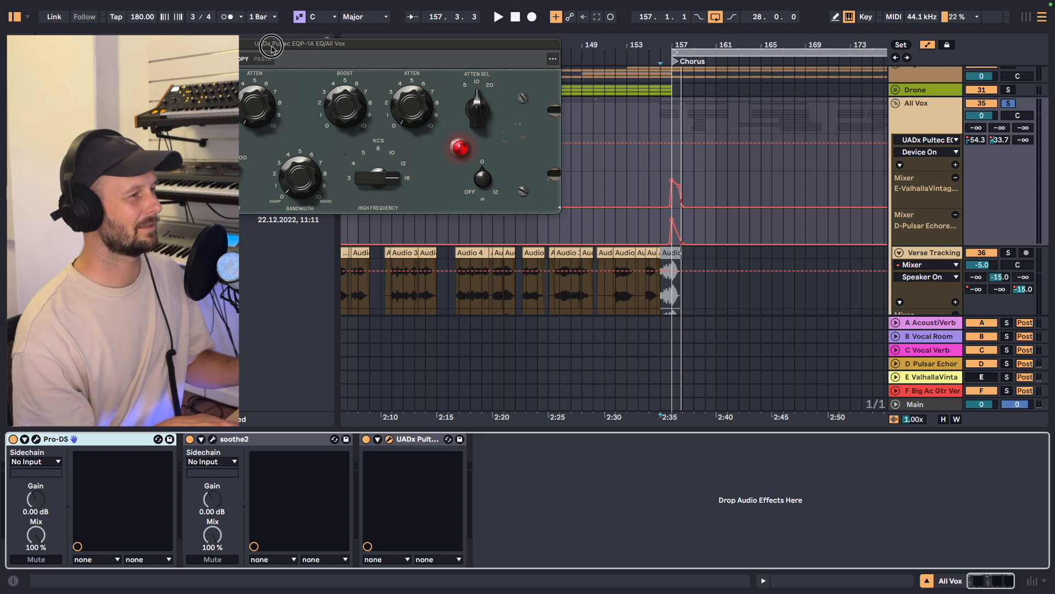
{"action": "key", "text": "space"}
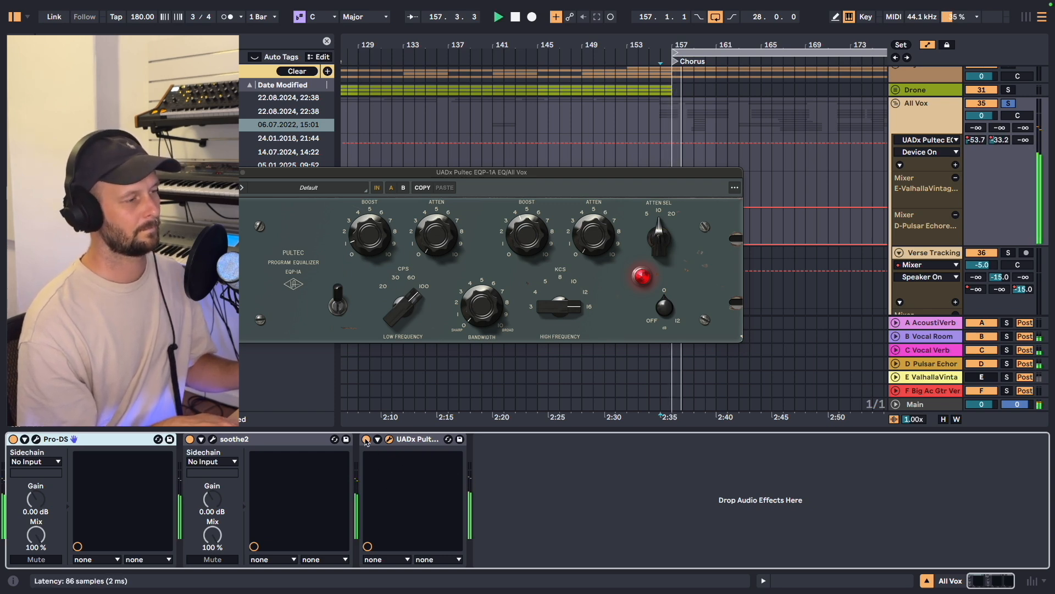
{"action": "left_click", "coordinate": [366, 440]}
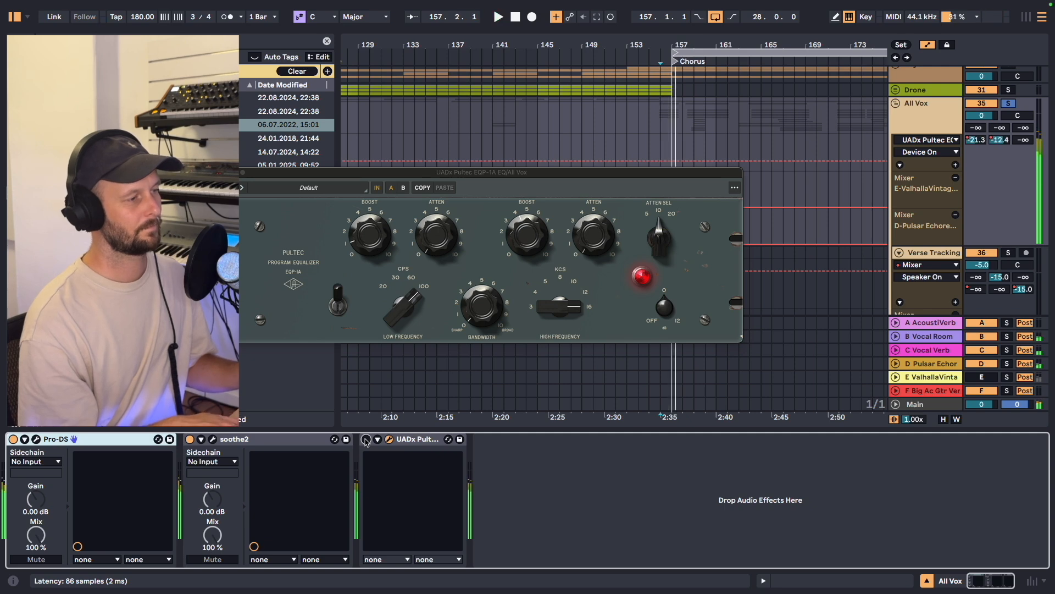
{"action": "left_click", "coordinate": [366, 439]}
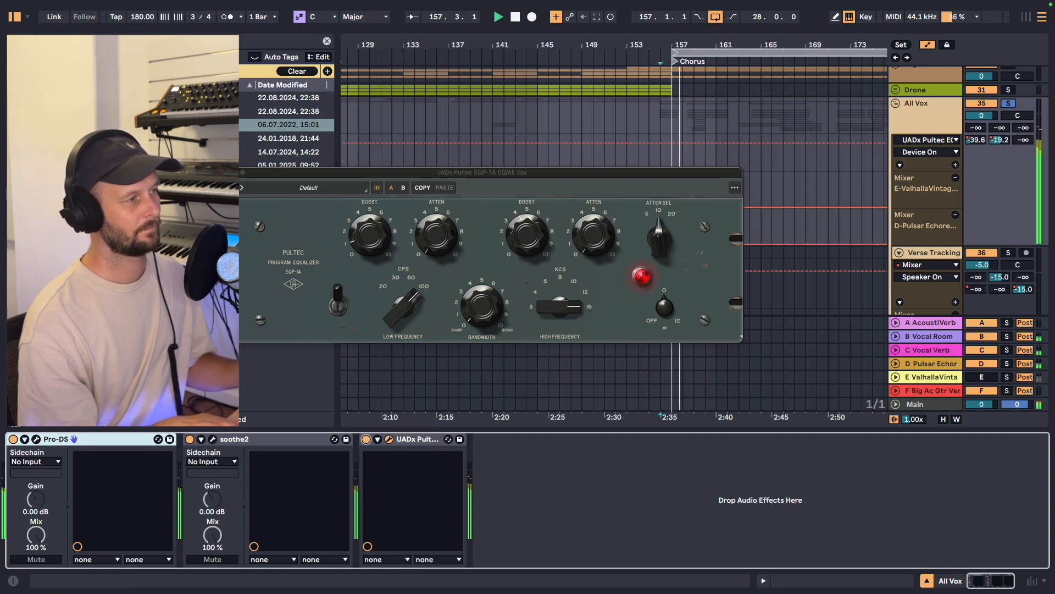
{"action": "key", "text": "super+alt+p"}
{"action": "key", "text": "space"}
- Show the Verse Tracking track's take lanes and examine the vocal's pitch notes in Melodyne up close
{"action": "scroll", "coordinate": [738, 100], "scroll_direction": "down", "scroll_amount": 7}
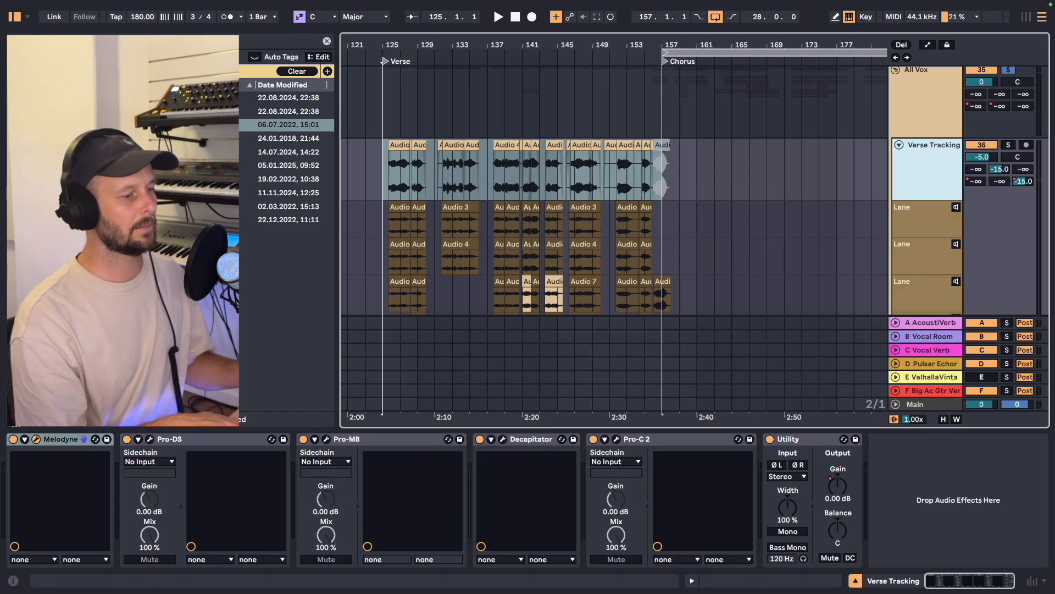
{"action": "key", "text": "super+alt+p"}
{"action": "left_click_drag", "start_coordinate": [558, 232], "coordinate": [552, 157]}
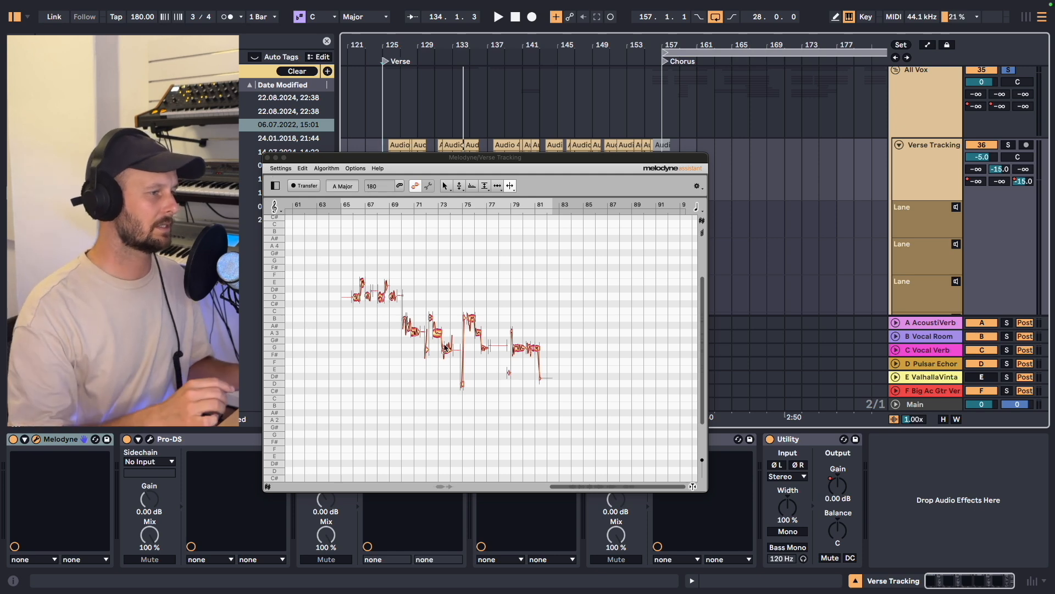
{"action": "scroll", "coordinate": [448, 357], "scroll_direction": "up", "scroll_amount": 5}
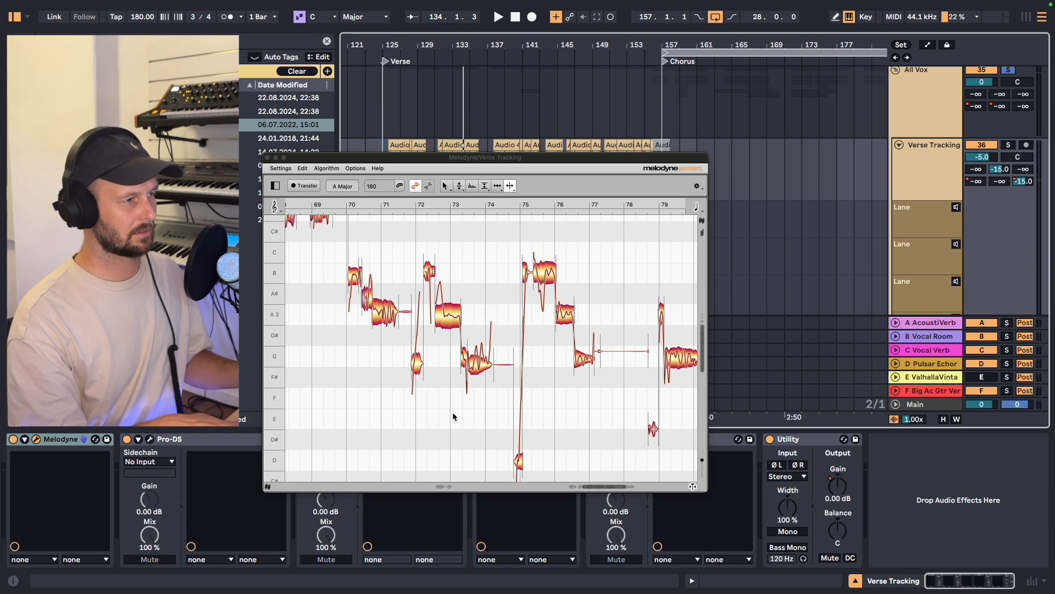
{"action": "scroll", "coordinate": [396, 328], "scroll_direction": "down", "scroll_amount": 5}
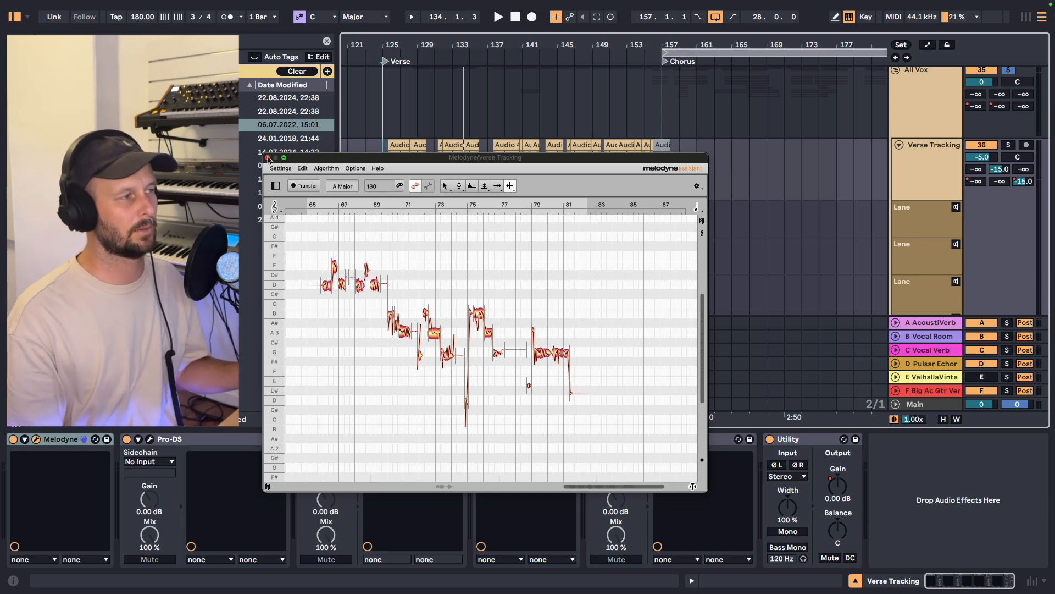
{"action": "left_click", "coordinate": [268, 159]}
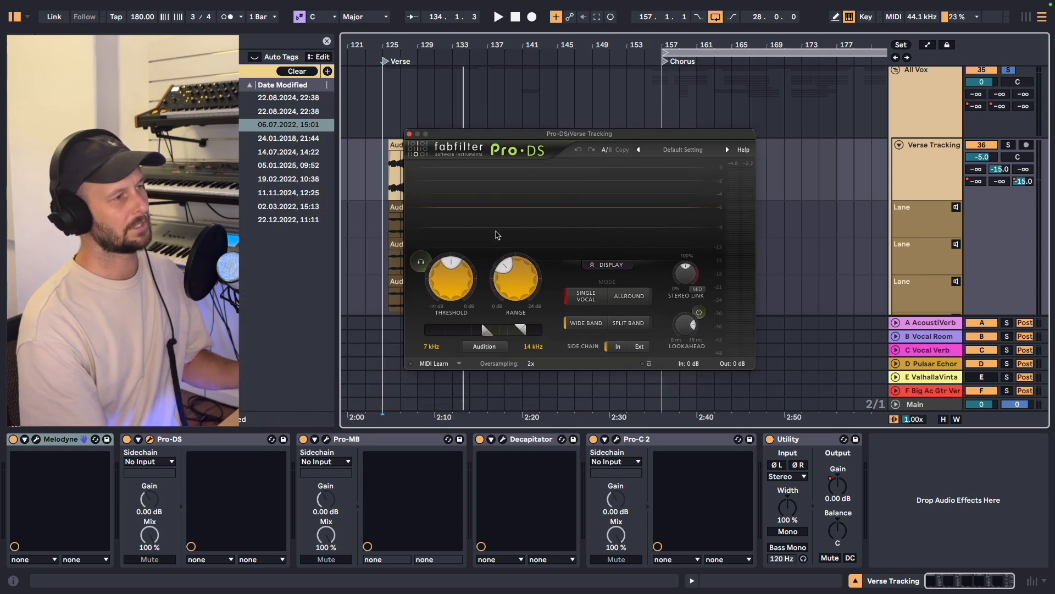
- Play the Verse Tracking vocal from the verse and compare it with Pro-DS bypassed and active
{"action": "key", "text": "space"}
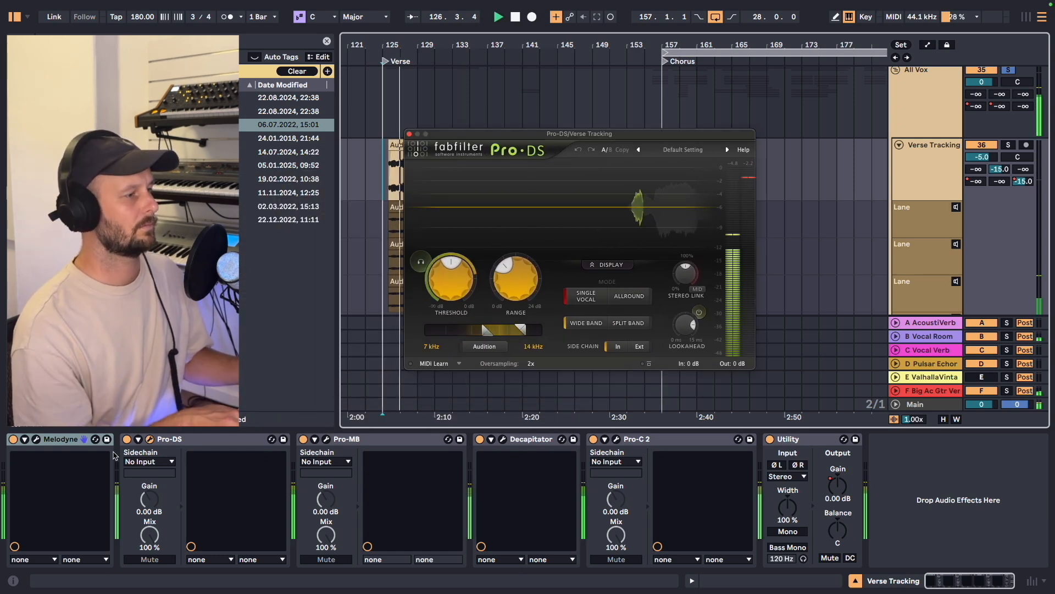
{"action": "left_click", "coordinate": [127, 439]}
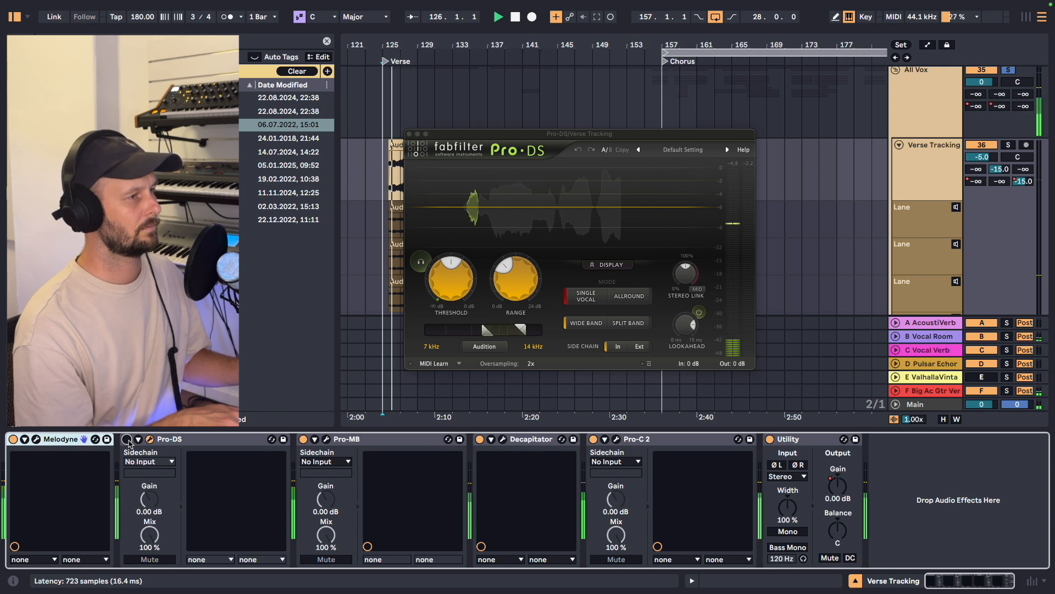
{"action": "left_click", "coordinate": [127, 439]}
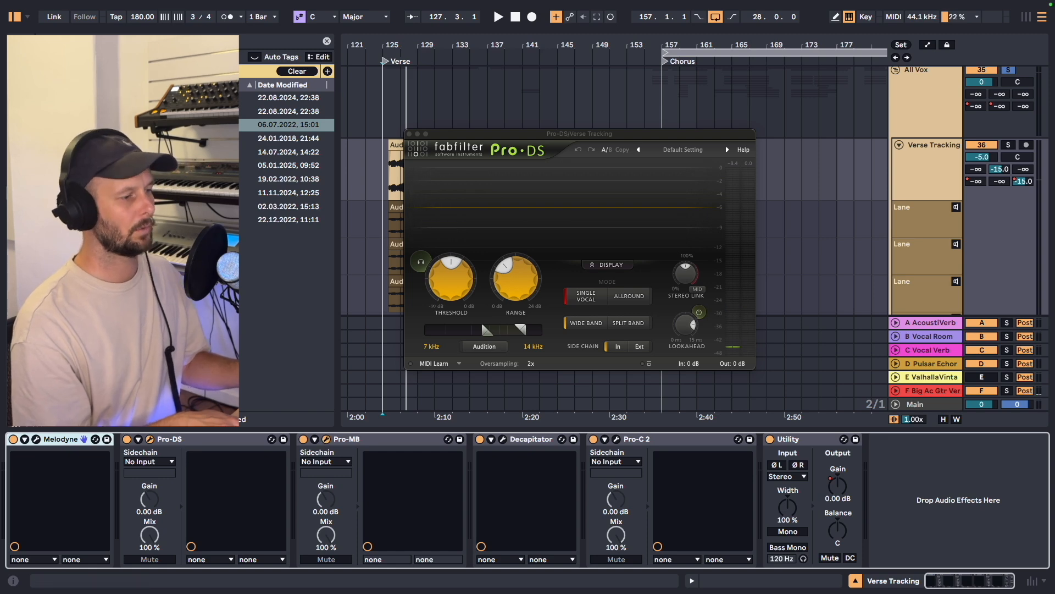
- Show Pro-MB's low-mid band on Verse Tracking, compare the vocal with the plugin bypassed and active, and close its window
{"action": "left_click", "coordinate": [325, 439]}
{"action": "left_click_drag", "start_coordinate": [721, 137], "coordinate": [725, 116]}
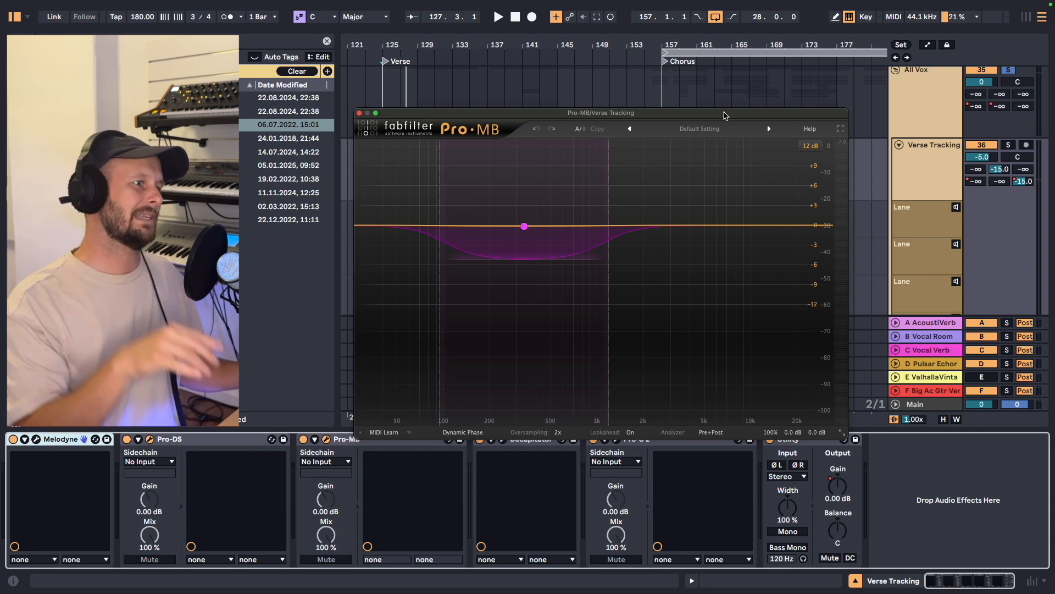
{"action": "mouse_move", "coordinate": [524, 228]}
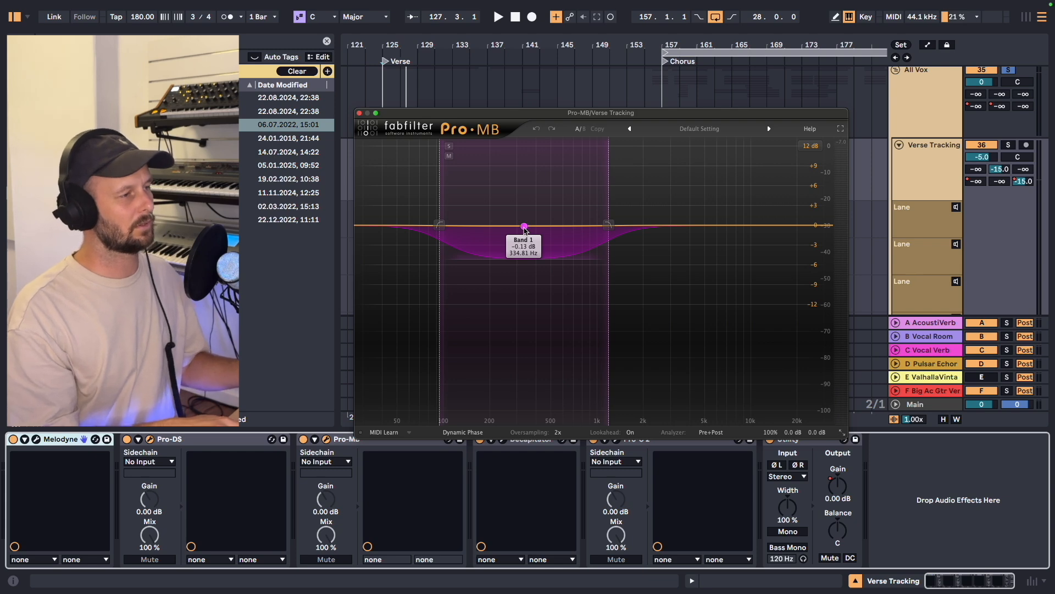
{"action": "key", "text": "space"}
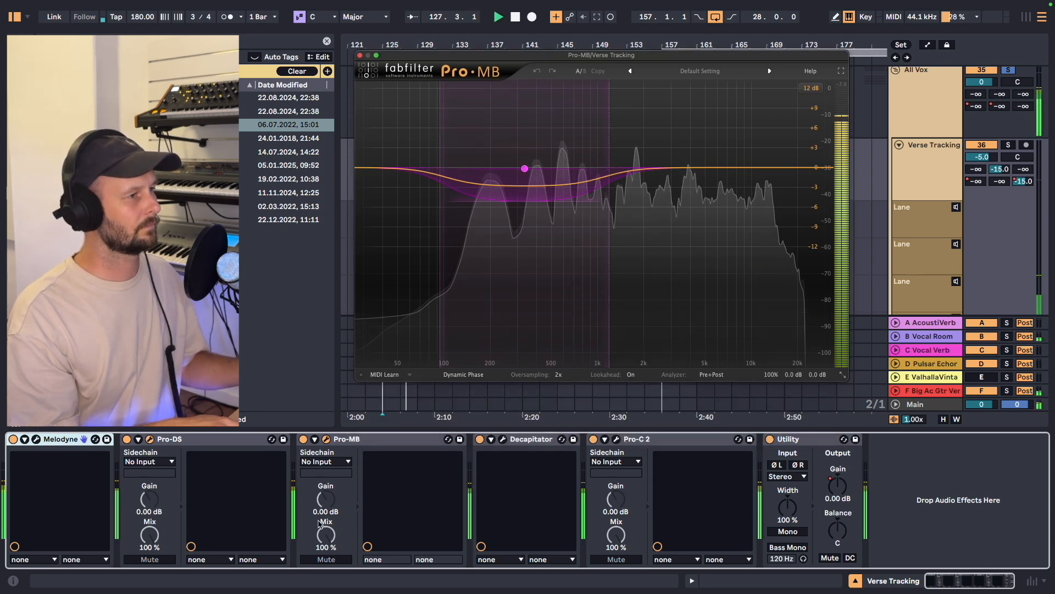
{"action": "left_click", "coordinate": [302, 439]}
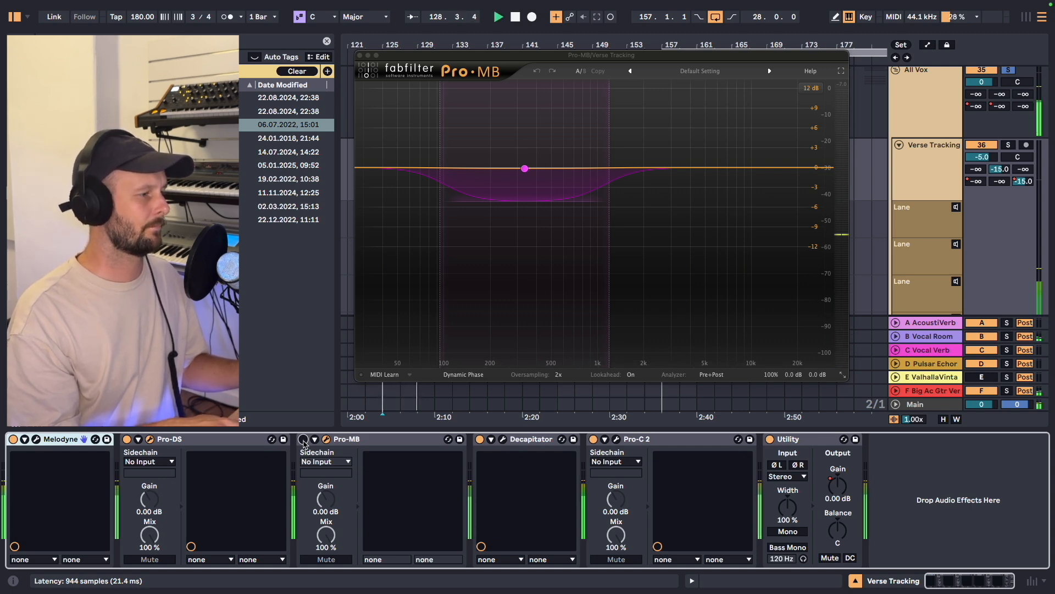
{"action": "left_click", "coordinate": [303, 439]}
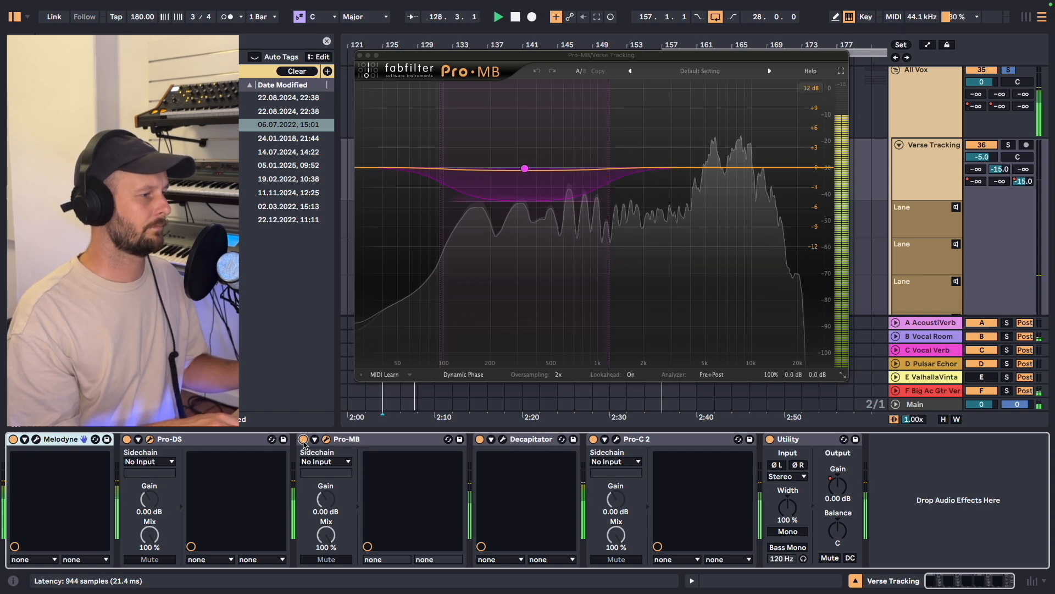
{"action": "key", "text": "space"}
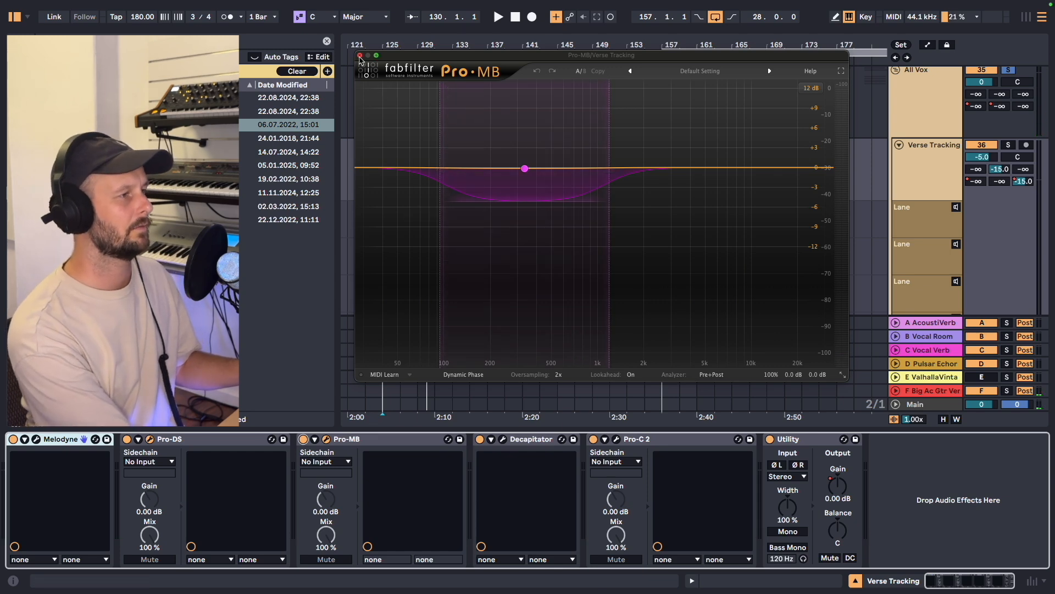
{"action": "left_click", "coordinate": [360, 56]}
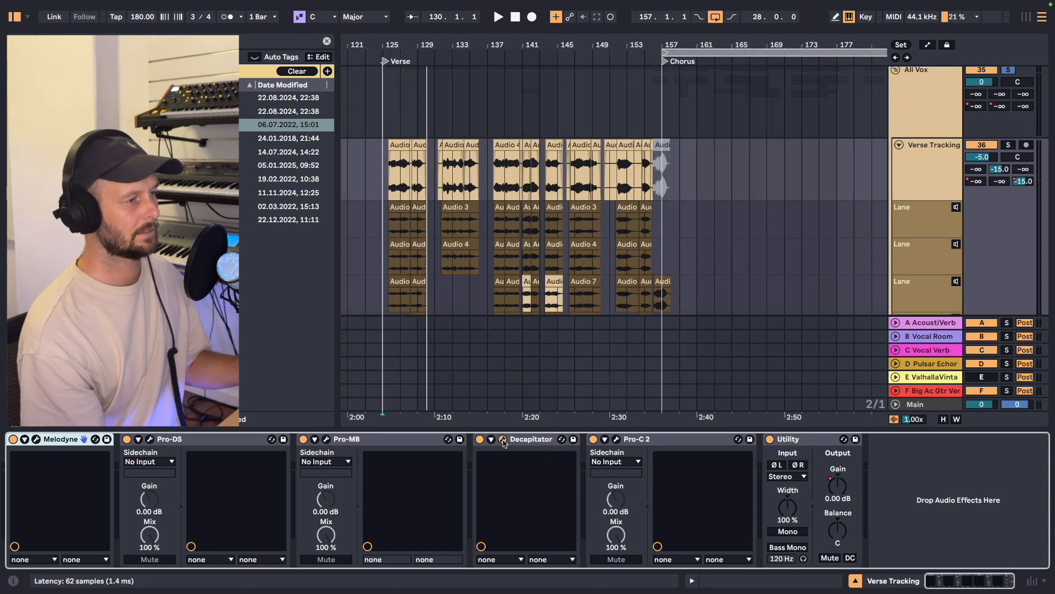
- Show Verse Tracking's Decapitator settings and save them as a user preset named "Dan Nigro Vocal Trick Thank"
{"action": "left_click", "coordinate": [503, 440]}
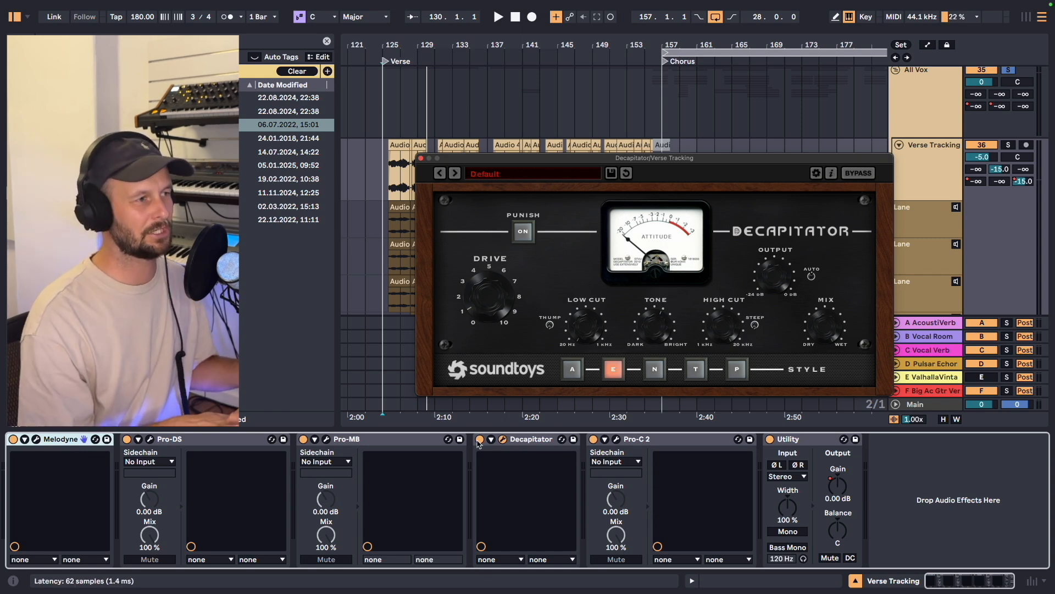
{"action": "left_click", "coordinate": [610, 173]}
{"action": "type", "text": "D"}
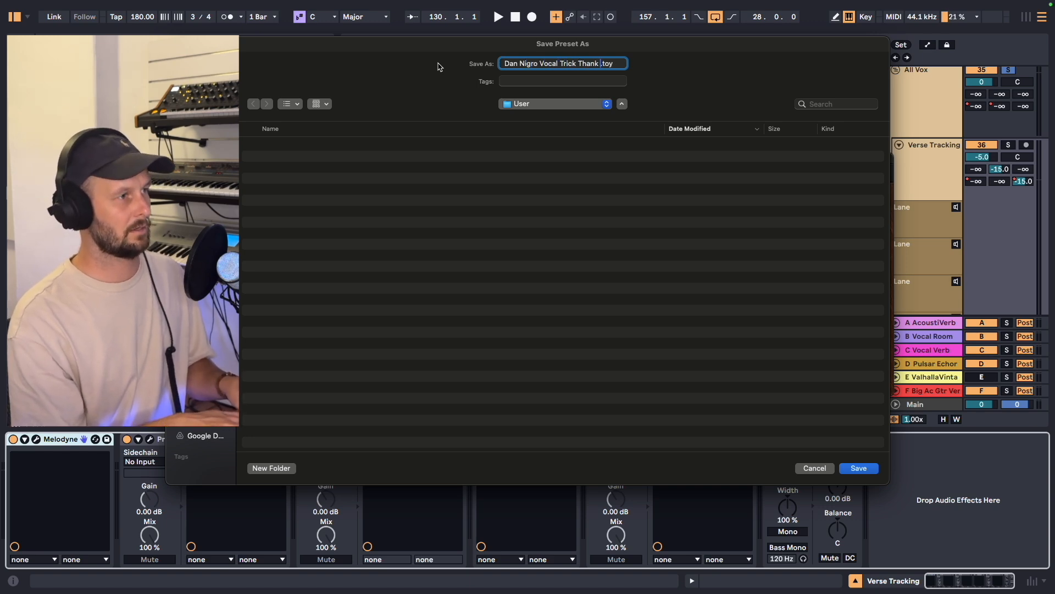
{"action": "key", "text": "Return"}
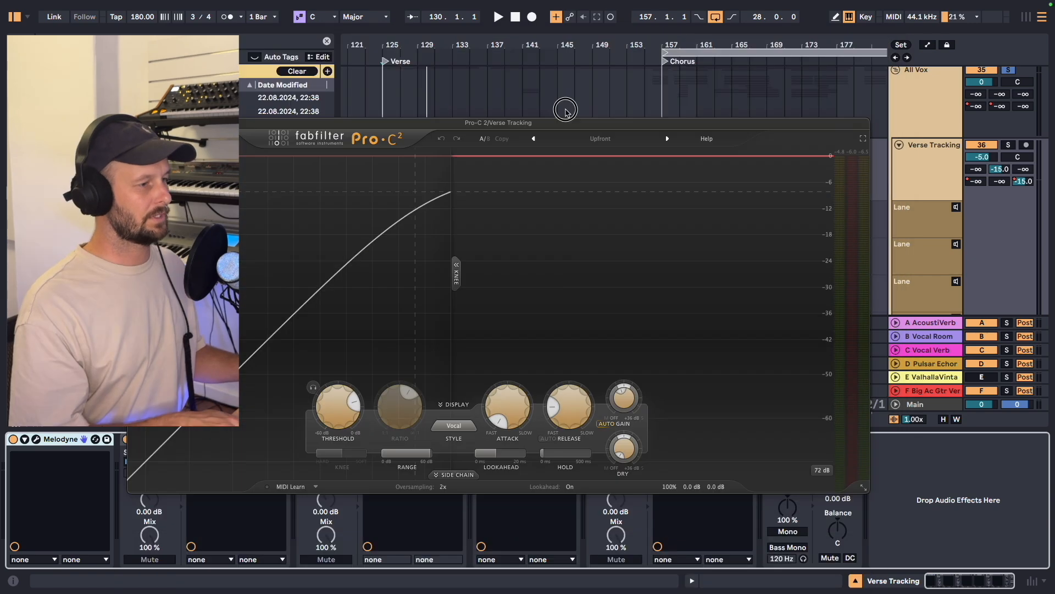
- Audition the Verse Tracking vocal while watching Pro-C 2's gain reduction, and hide the plugin windows
{"action": "key", "text": "space"}
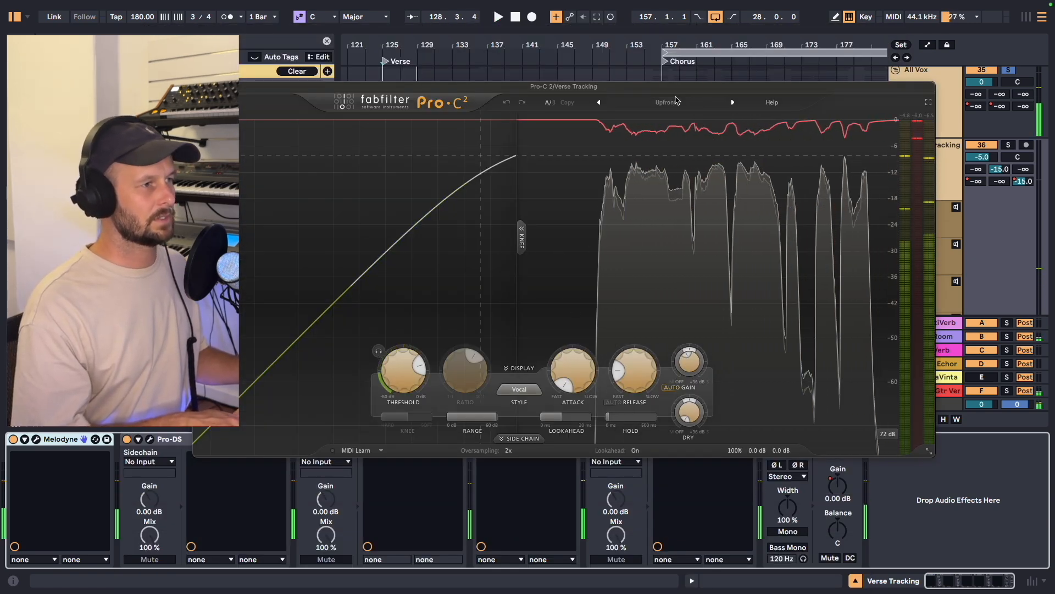
{"action": "key", "text": "space"}
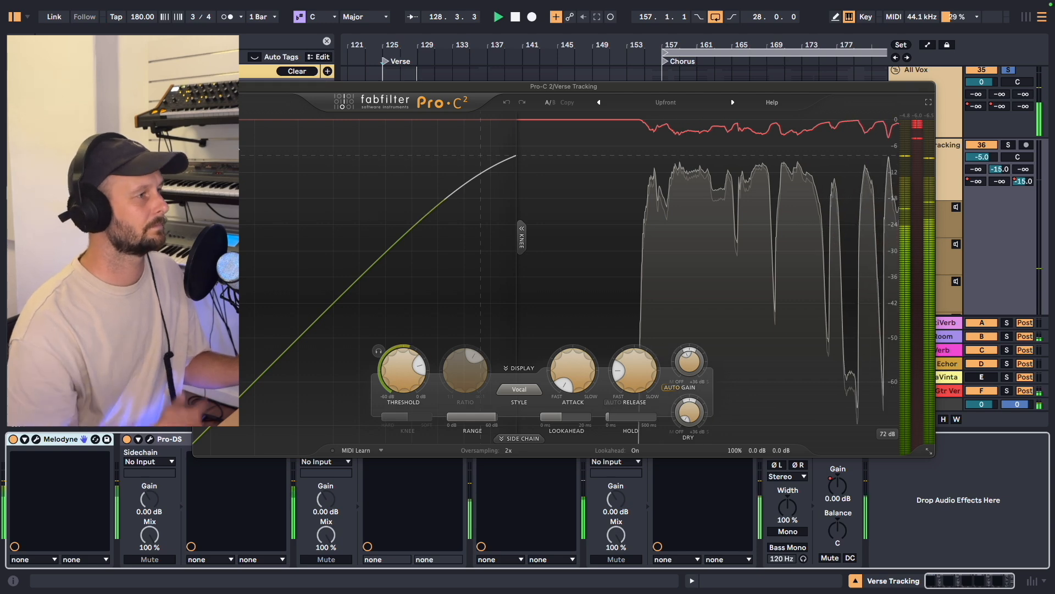
{"action": "key", "text": "super+alt+p"}
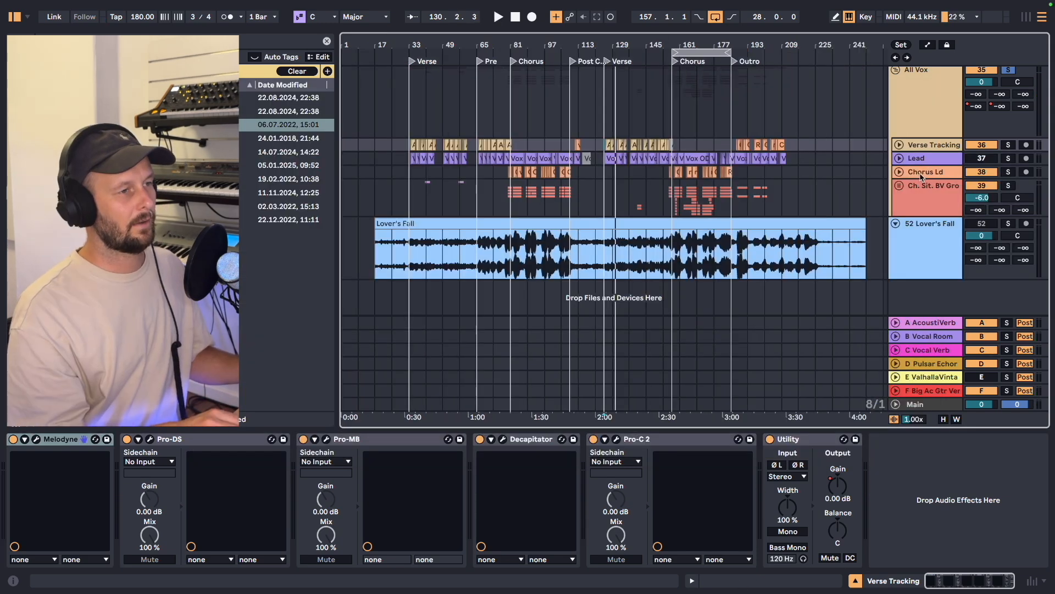
- Compare the effects chains of the Chorus Ld and Verse Tracking tracks by switching between them
{"action": "left_click", "coordinate": [922, 175]}
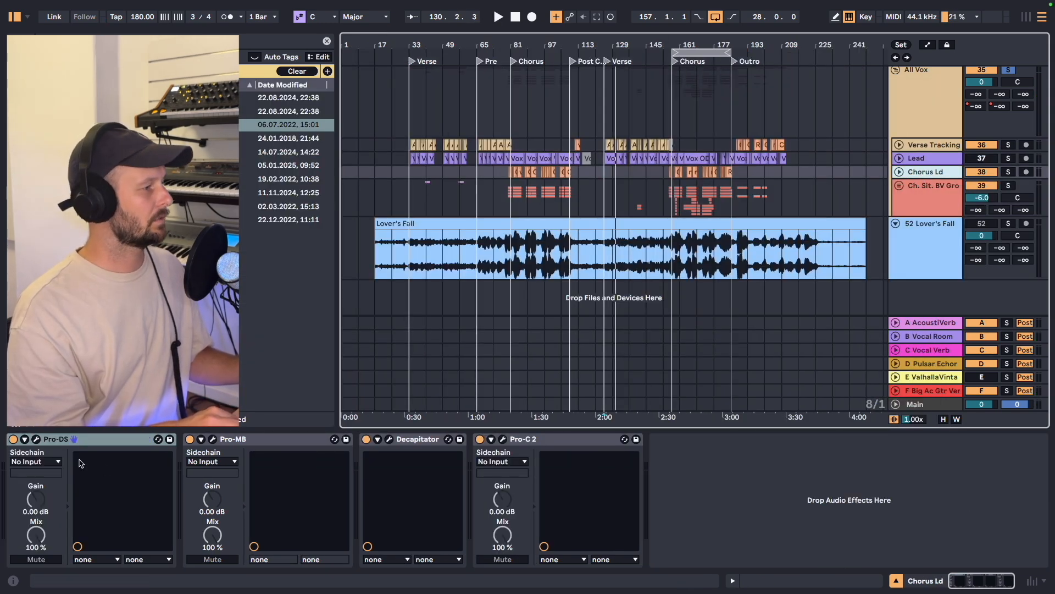
{"action": "left_click", "coordinate": [91, 440]}
{"action": "left_click", "coordinate": [245, 439]}
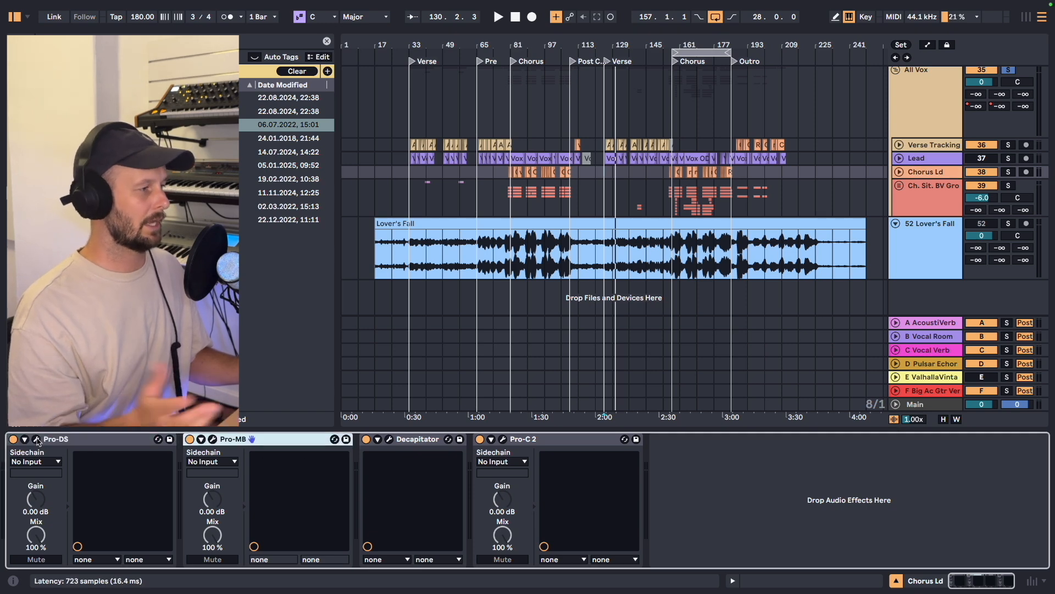
{"action": "left_click", "coordinate": [936, 146]}
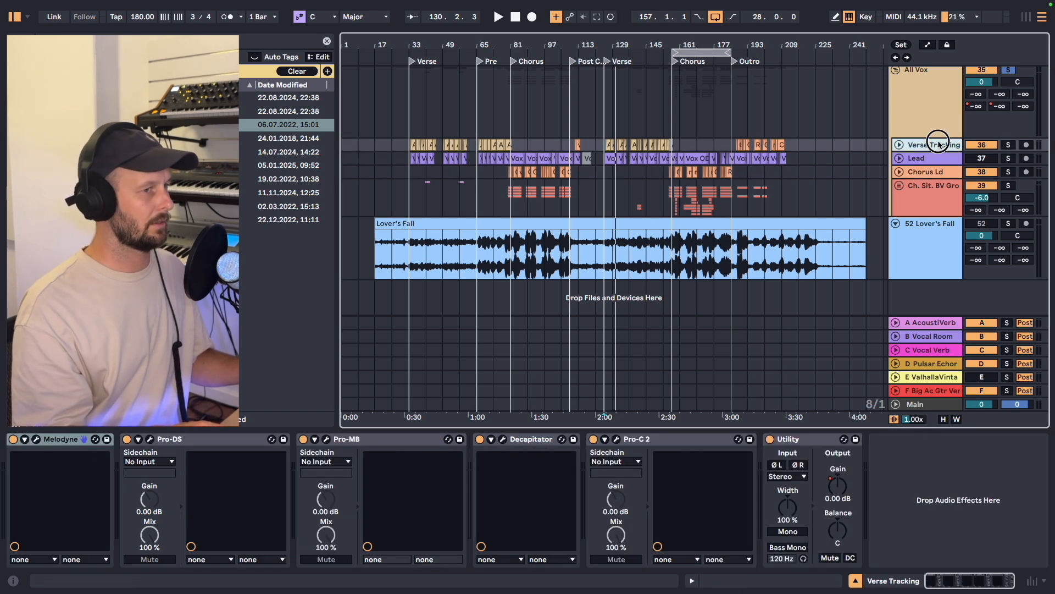
{"action": "left_click", "coordinate": [940, 174]}
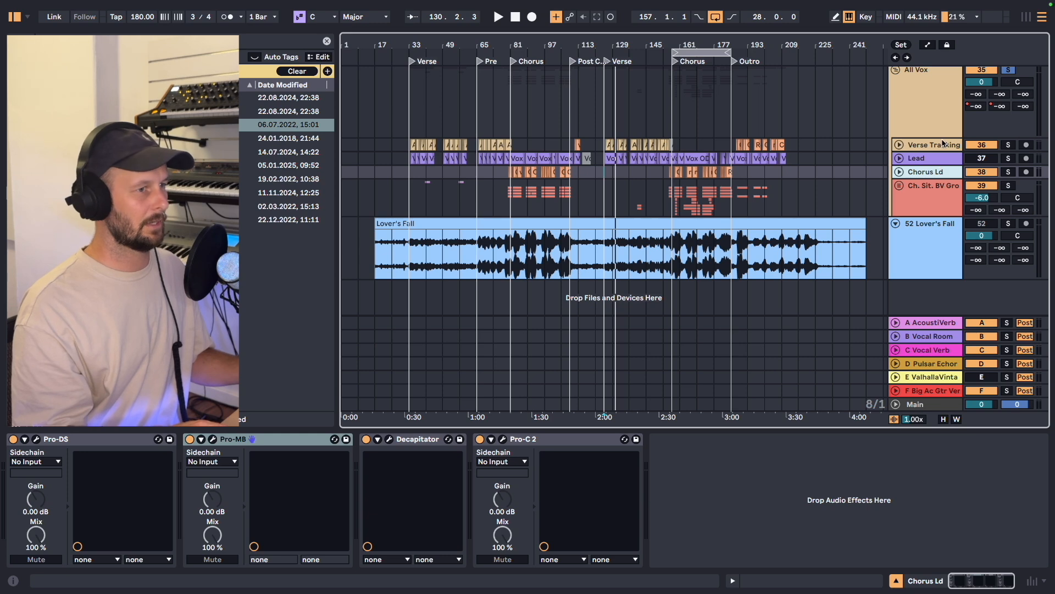
{"action": "left_click", "coordinate": [944, 145]}
{"action": "left_click", "coordinate": [940, 171]}
{"action": "left_click", "coordinate": [931, 149]}
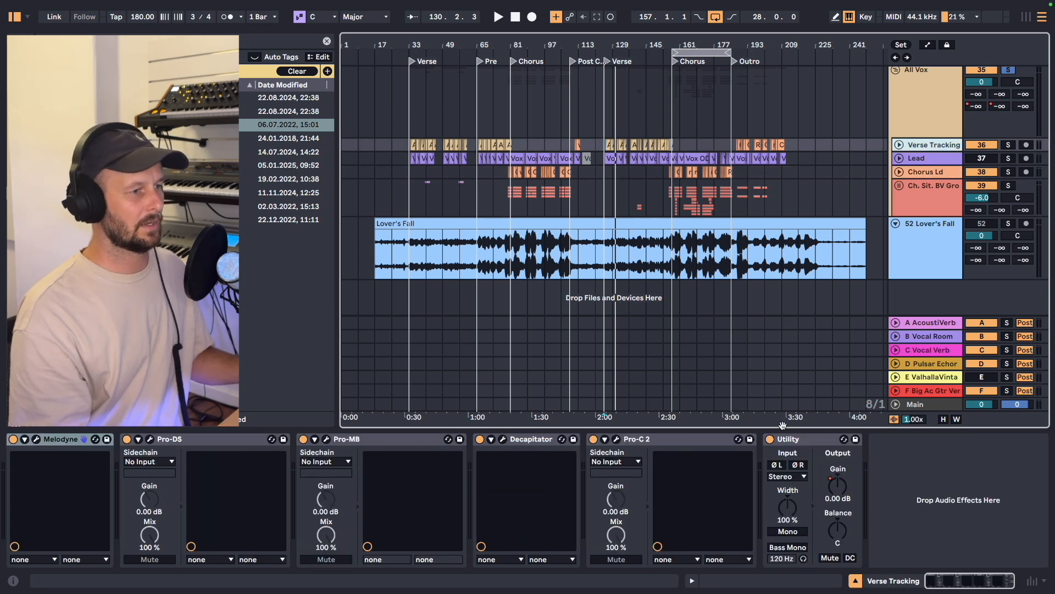
- Show Verse Tracking's Utility gain automation in a new lane and play the vocal from bar 66
{"action": "right_click", "coordinate": [841, 494]}
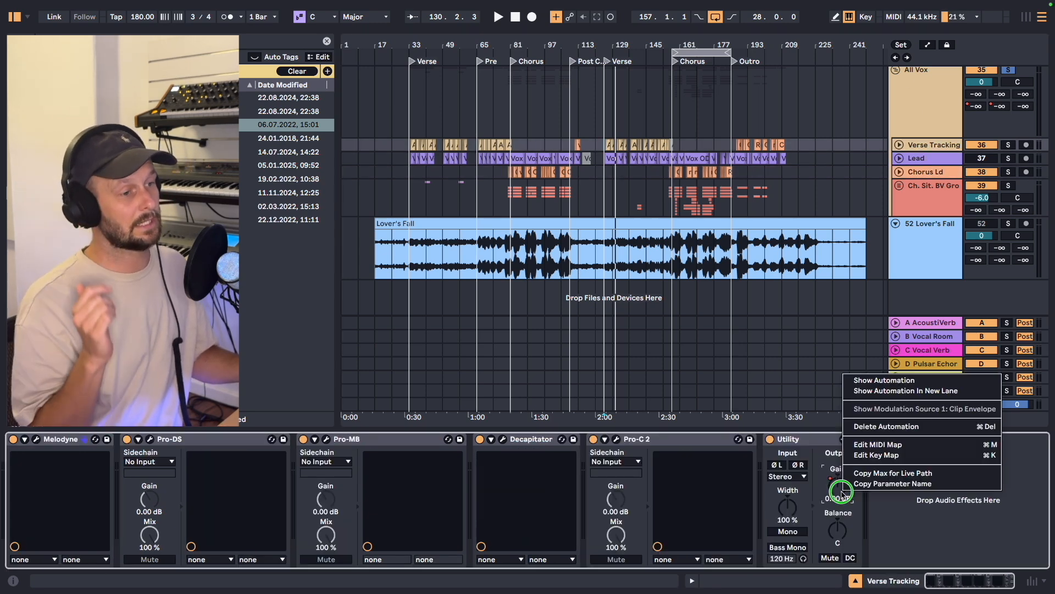
{"action": "left_click", "coordinate": [875, 390]}
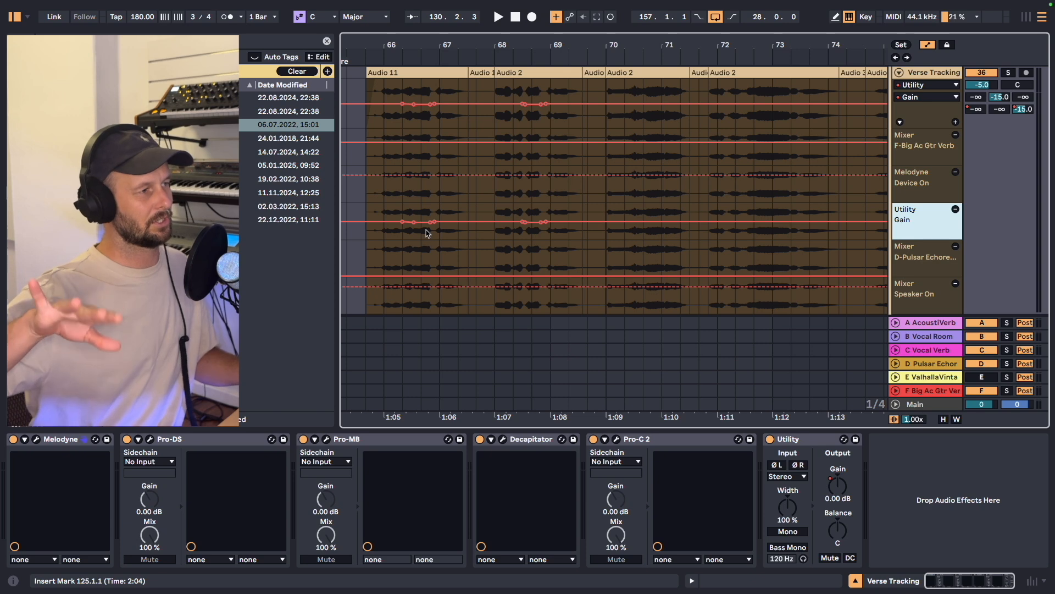
{"action": "left_click", "coordinate": [383, 217]}
{"action": "key", "text": "space"}
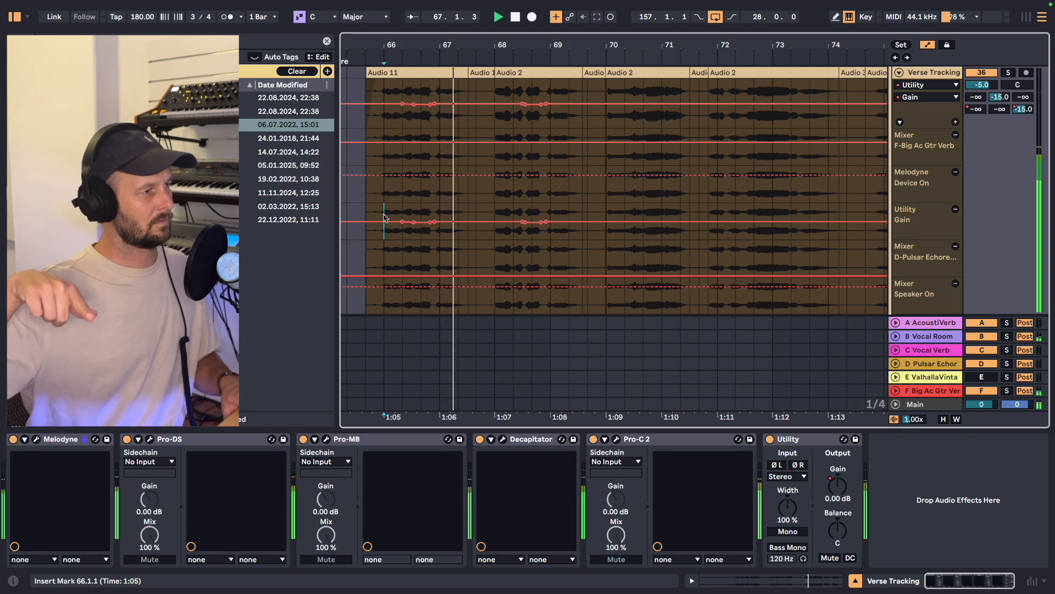
- Compare the Verse Tracking vocal around bar 67 with Utility bypassed and active, and stop playback
{"action": "left_click", "coordinate": [770, 439]}
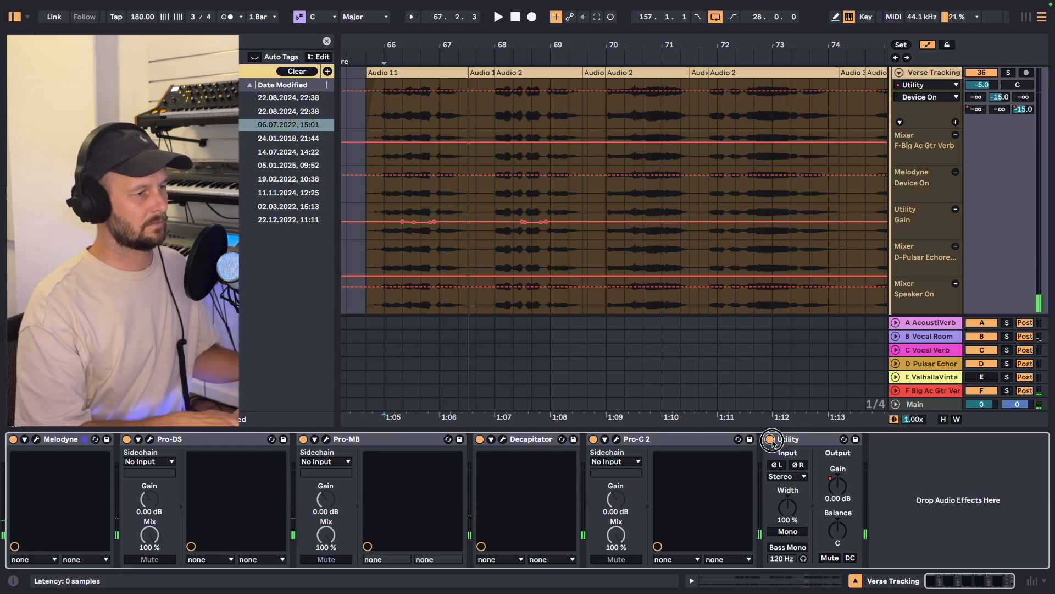
{"action": "key", "text": "space"}
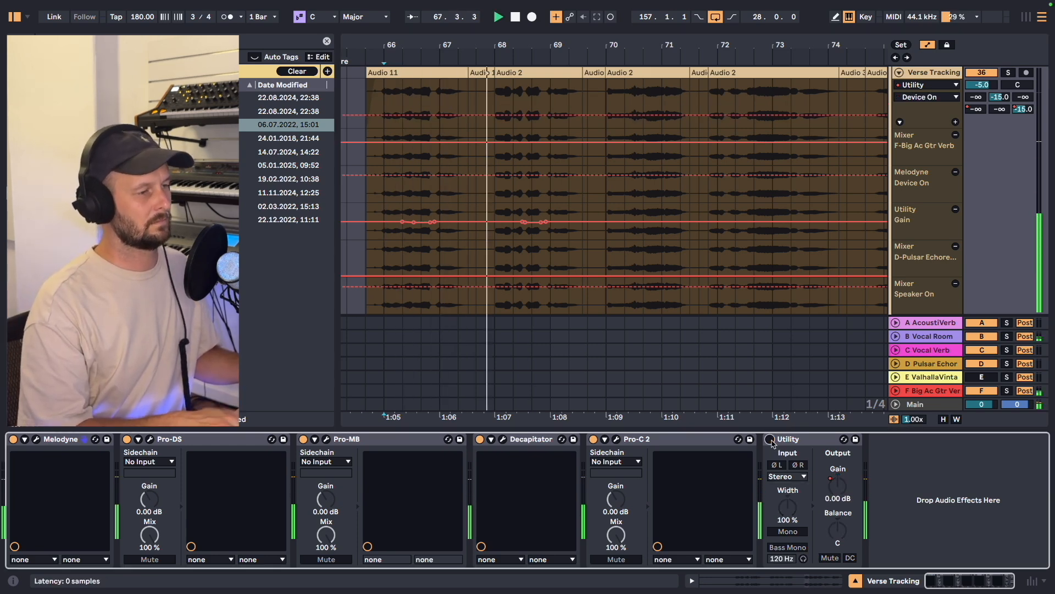
{"action": "key", "text": "space"}
{"action": "left_click", "coordinate": [770, 439]}
{"action": "key", "text": "space"}
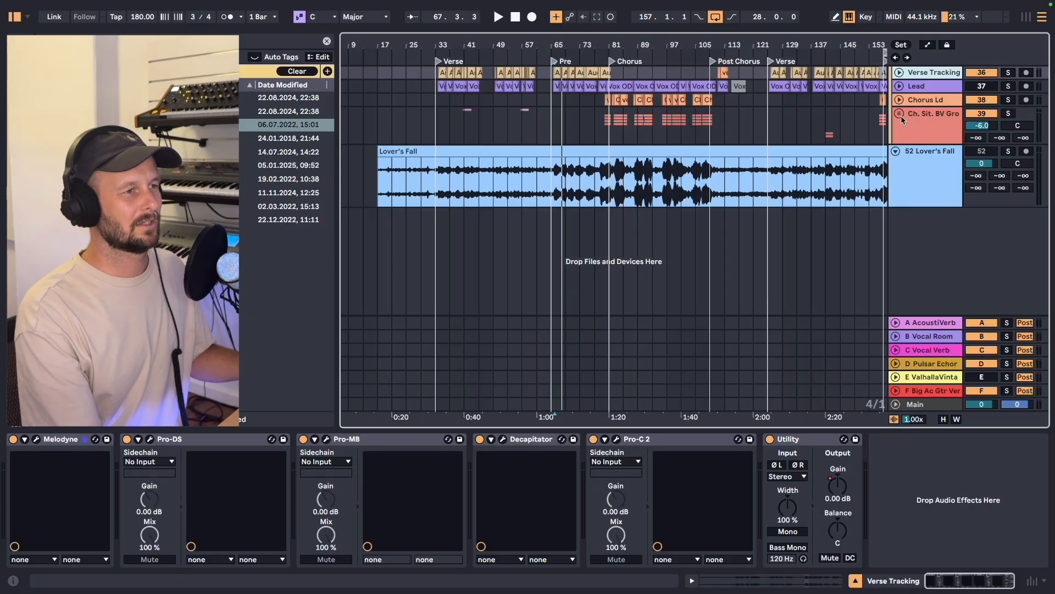
- Review the effects chains of Chorus Ld and Ch. Sit. BV Group, and audition the vocals from the chorus at bar 157
{"action": "left_click", "coordinate": [928, 104]}
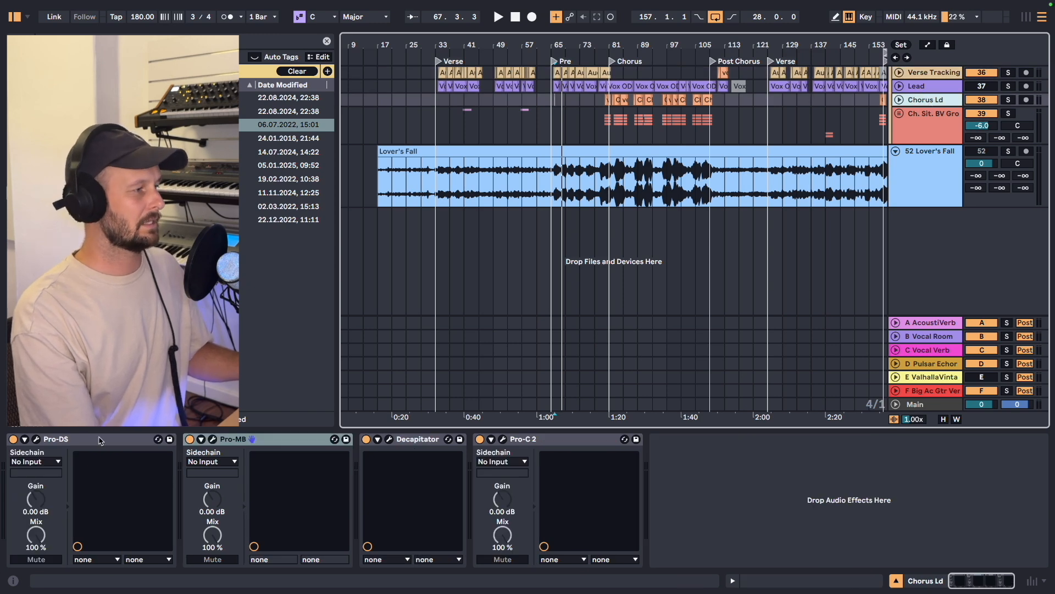
{"action": "left_click", "coordinate": [121, 442]}
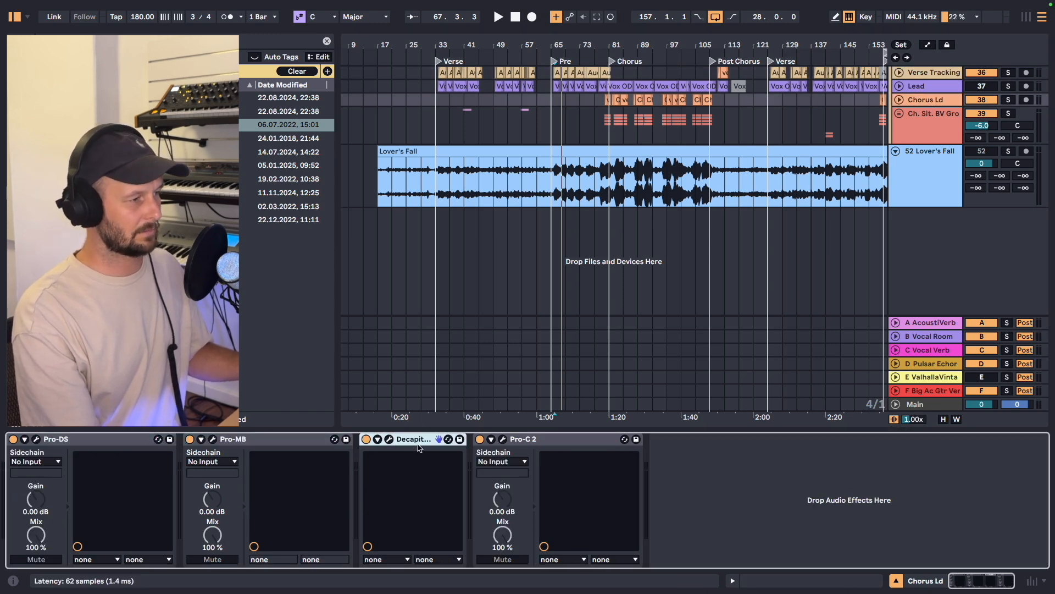
{"action": "left_click", "coordinate": [925, 112]}
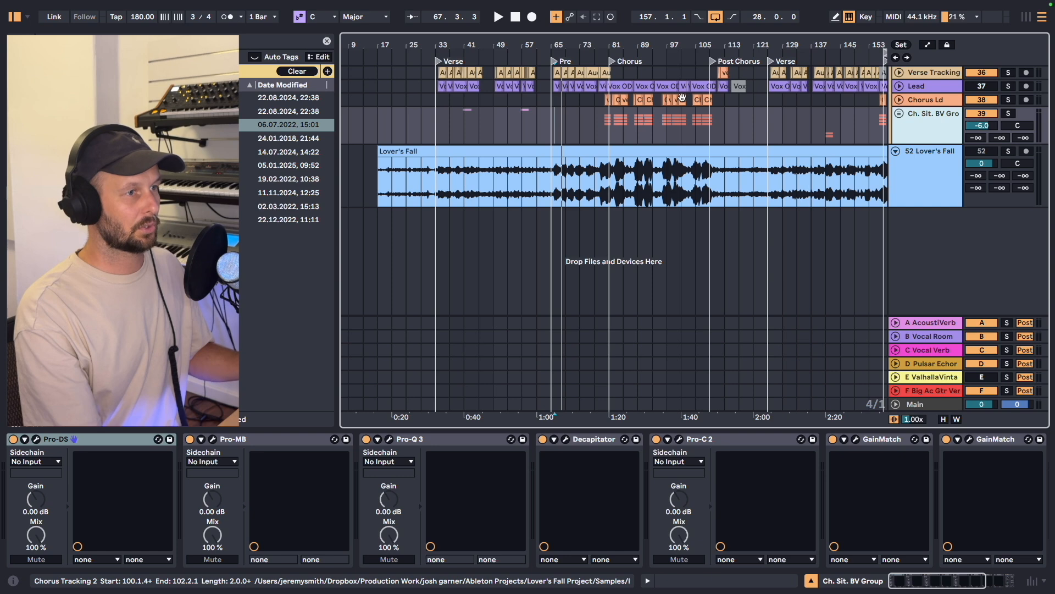
{"action": "scroll", "coordinate": [848, 174], "scroll_direction": "right", "scroll_amount": 5}
{"action": "left_click", "coordinate": [777, 132]}
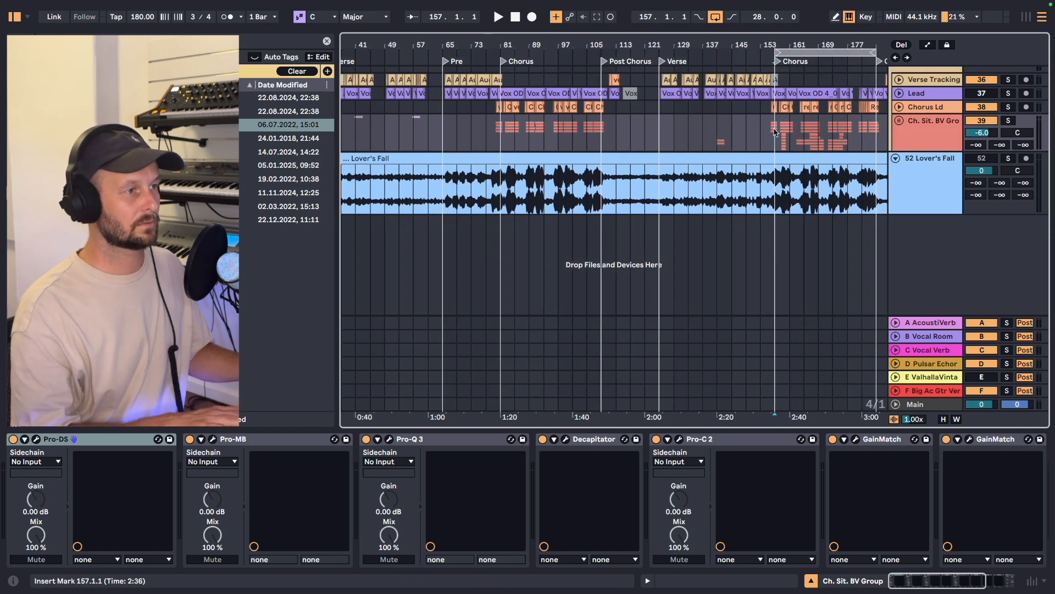
{"action": "key", "text": "space"}
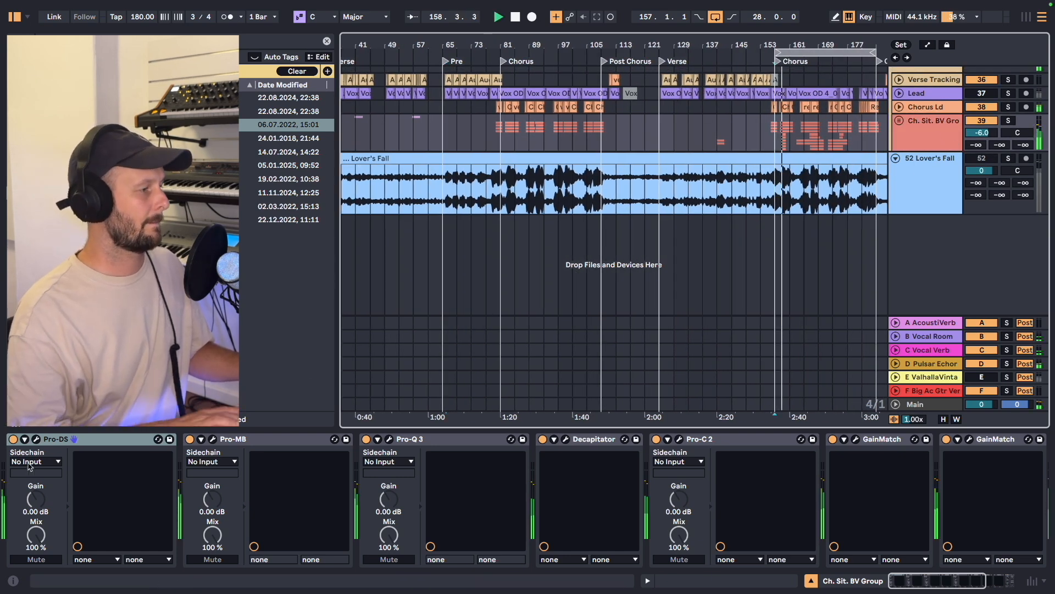
- Show Pro-Q 3 on Ch. Sit. BV Group and inspect its low-cut band's settings
{"action": "left_click", "coordinate": [86, 442]}
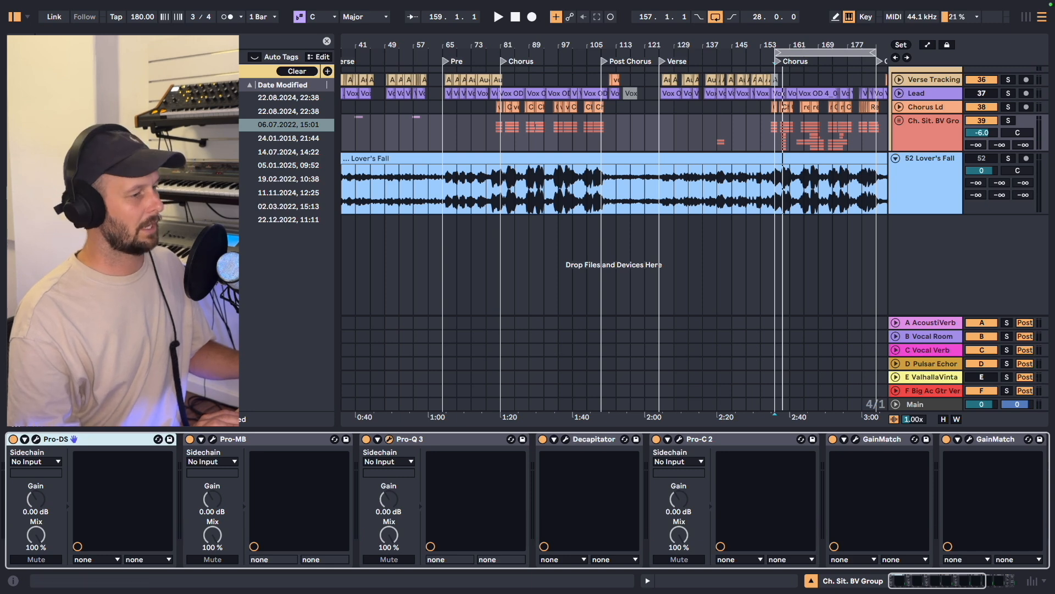
{"action": "left_click_drag", "start_coordinate": [544, 146], "coordinate": [544, 60]}
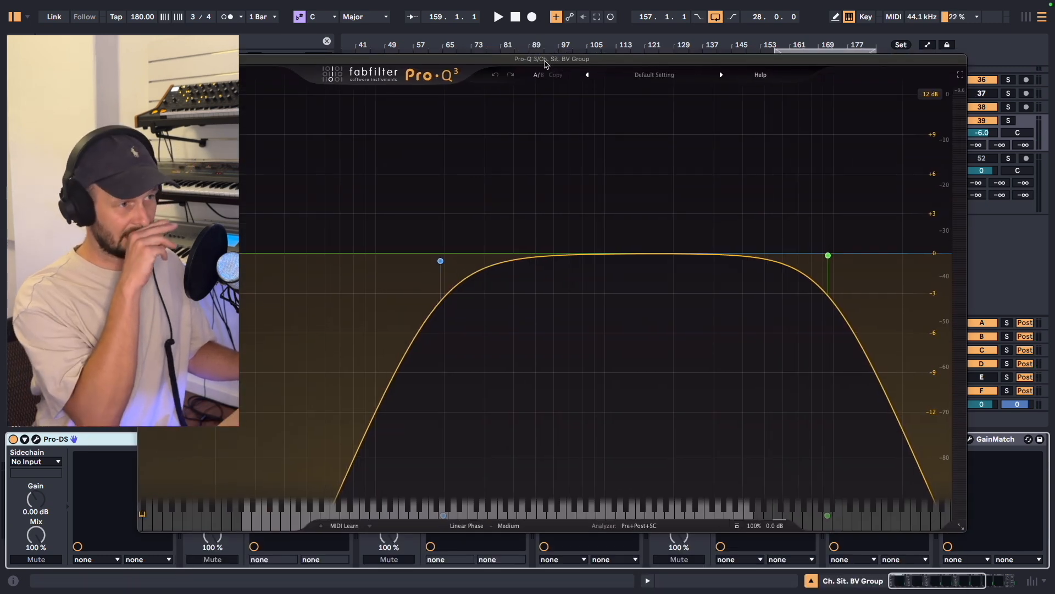
{"action": "left_click", "coordinate": [440, 261]}
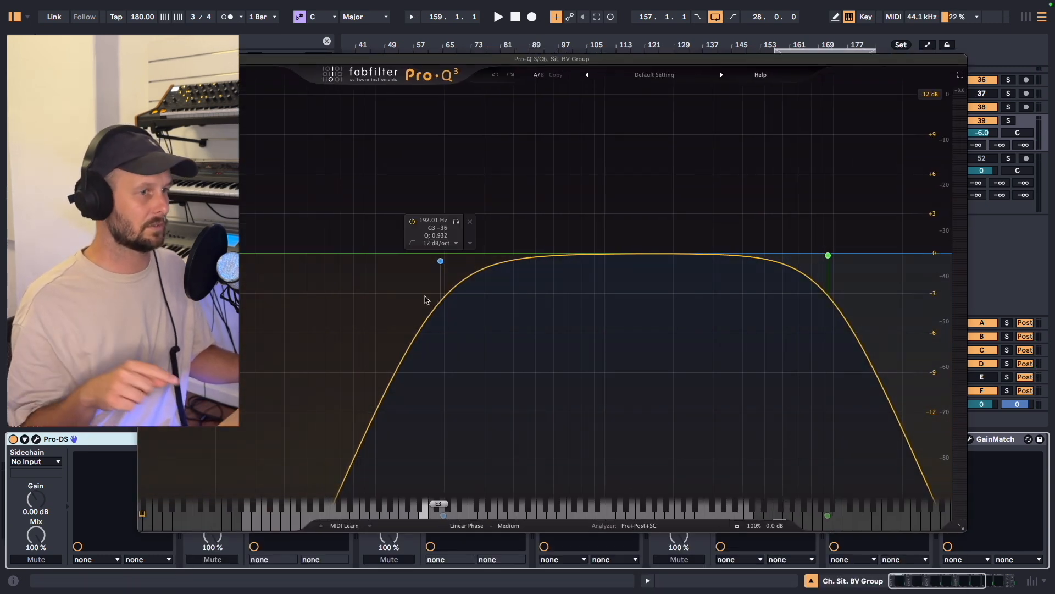
- Solo Ch. Sit. BV Group, play it from bar 157 with its Pro-Q 3 in view, and close the EQ
{"action": "left_click_drag", "start_coordinate": [931, 58], "coordinate": [647, 59]}
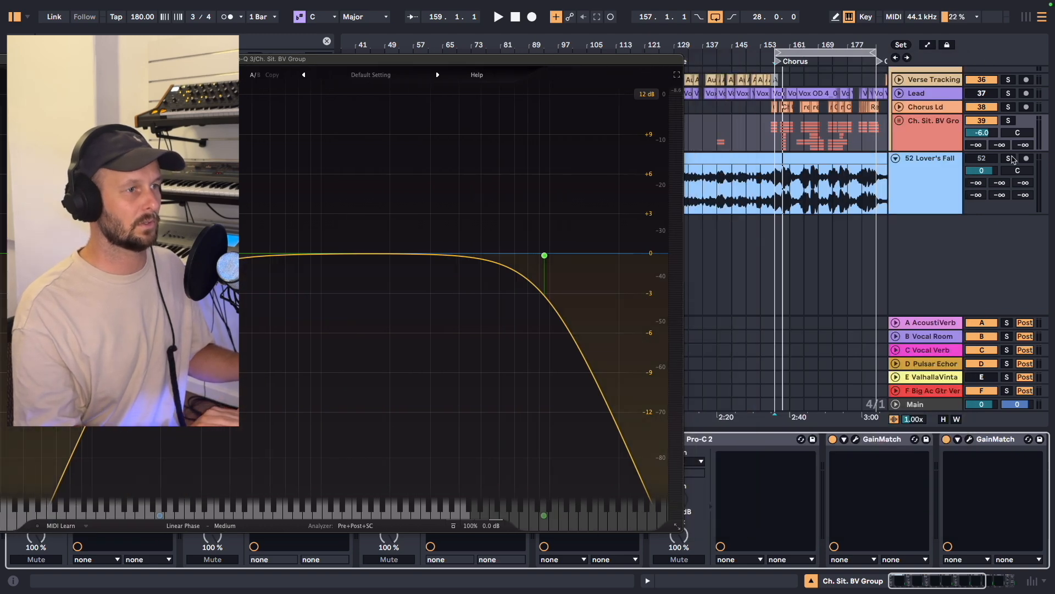
{"action": "left_click", "coordinate": [1009, 121]}
{"action": "key", "text": "space"}
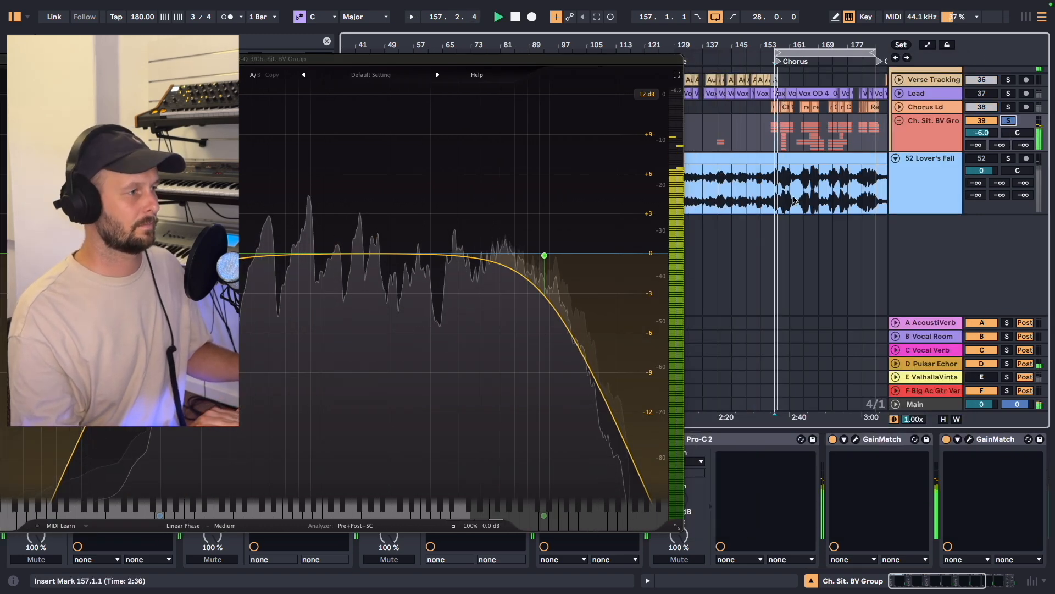
{"action": "double_click", "coordinate": [352, 60]}
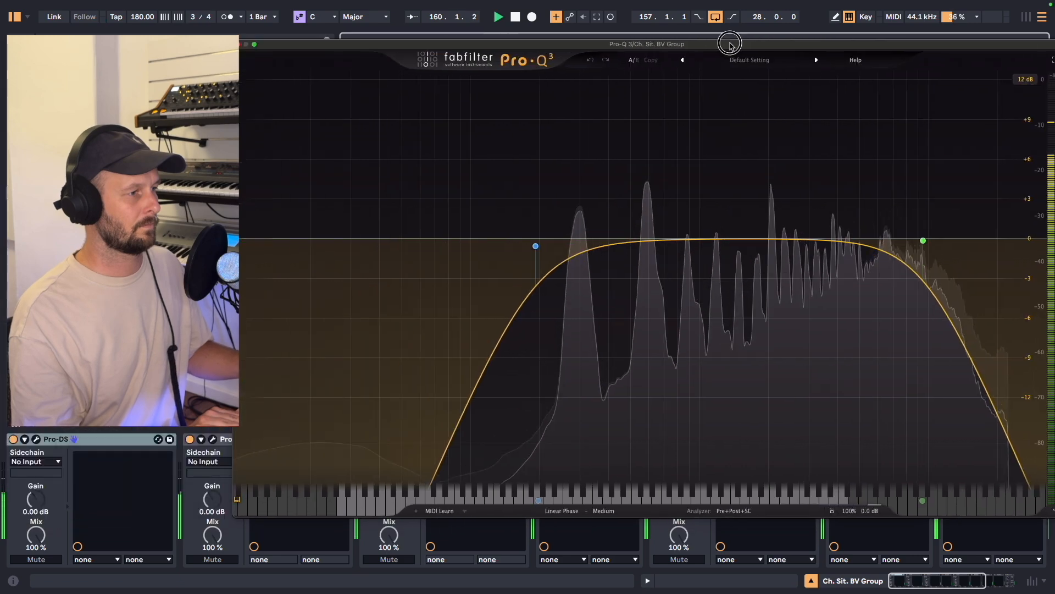
{"action": "left_click", "coordinate": [241, 44]}
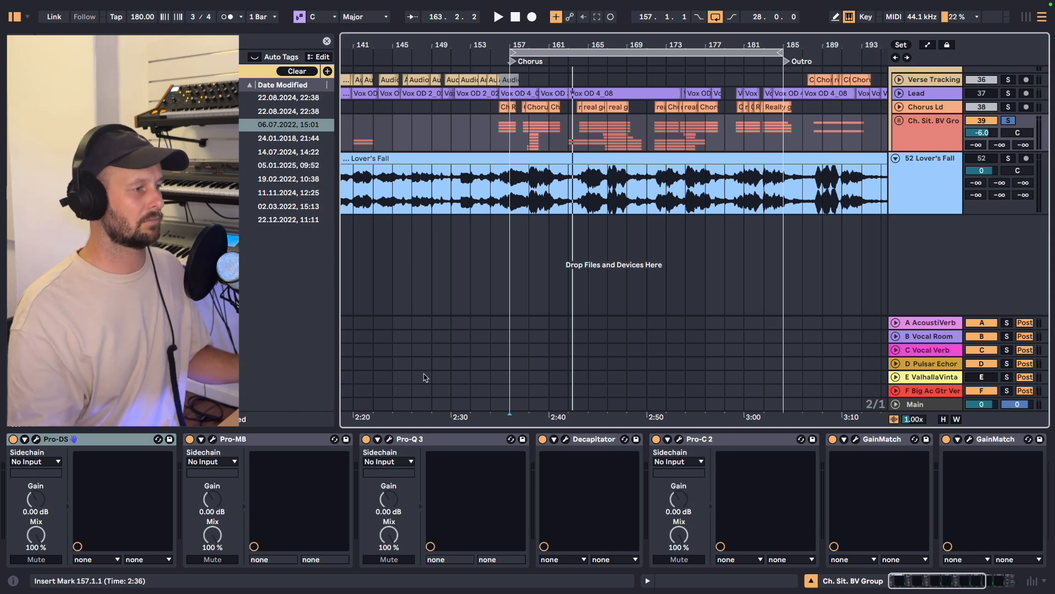
- Review Decapitator, Pro-C 2 and the two GainMatch devices in the Ch. Sit. BV Group effects chain
{"action": "left_click", "coordinate": [594, 440]}
{"action": "left_click", "coordinate": [705, 440]}
{"action": "scroll", "coordinate": [706, 441], "scroll_direction": "right", "scroll_amount": 5}
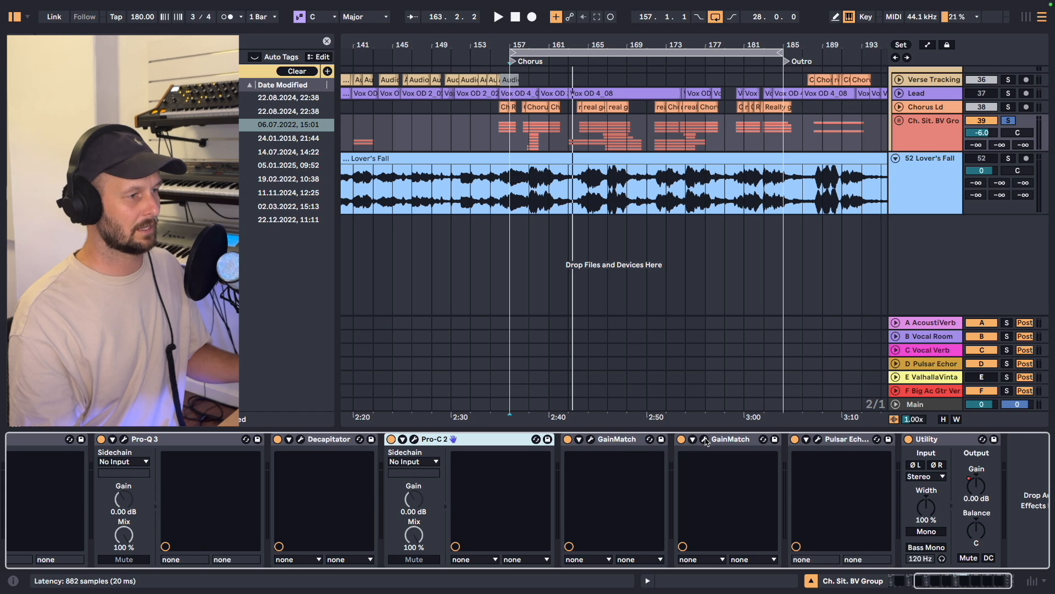
{"action": "left_click", "coordinate": [628, 441]}
{"action": "left_click", "coordinate": [716, 443]}
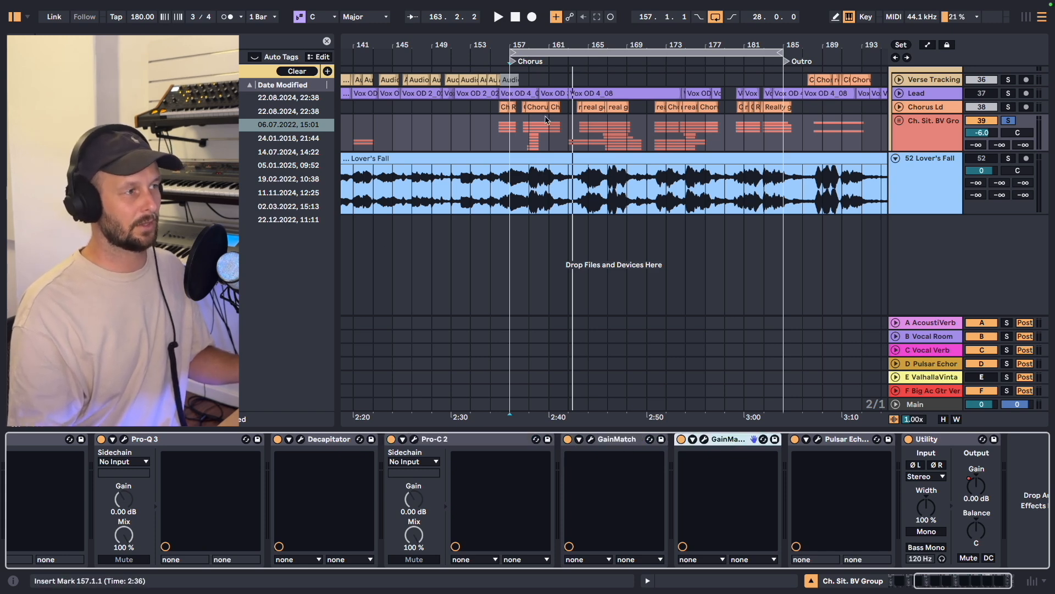
- Audition Ch. Sit. BV Group over bars 157 to 185 with both GainMatch devices bypassed, and inspect its Pulsar Echorec delay
{"action": "left_click_drag", "start_coordinate": [498, 130], "coordinate": [785, 140]}
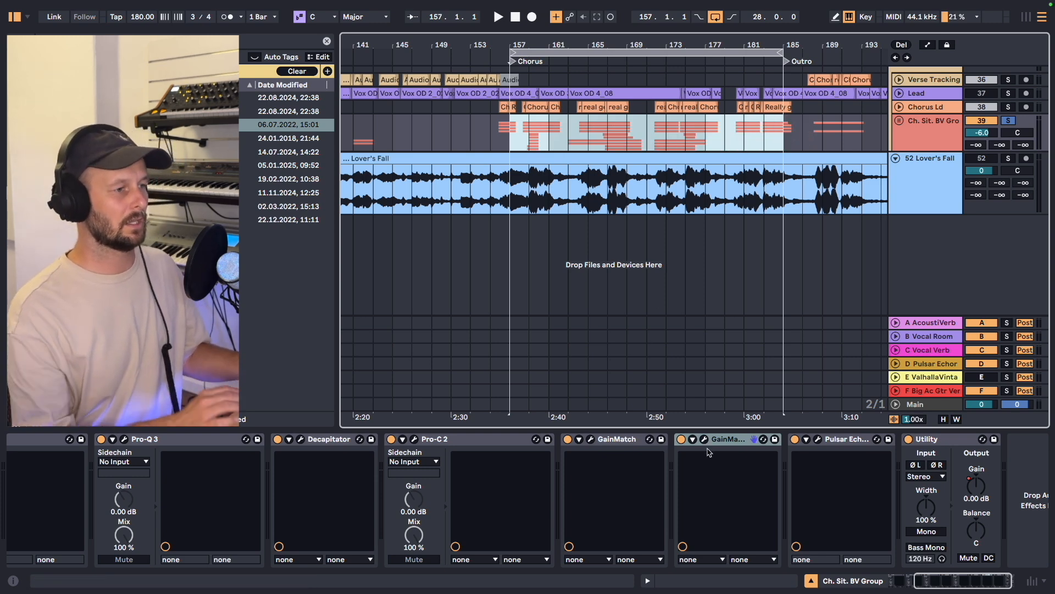
{"action": "left_click", "coordinate": [681, 438]}
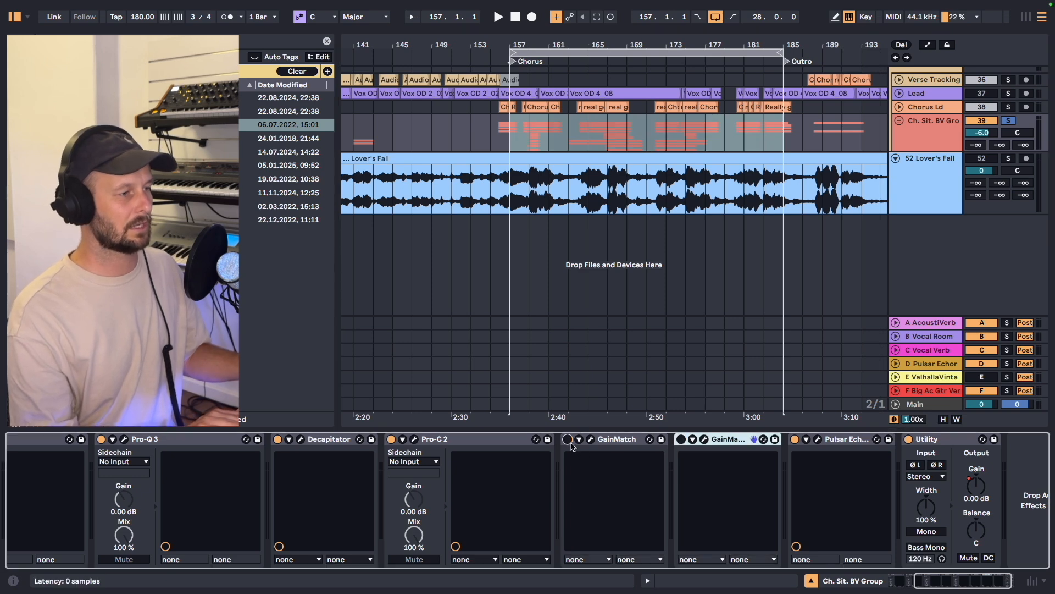
{"action": "left_click", "coordinate": [818, 439]}
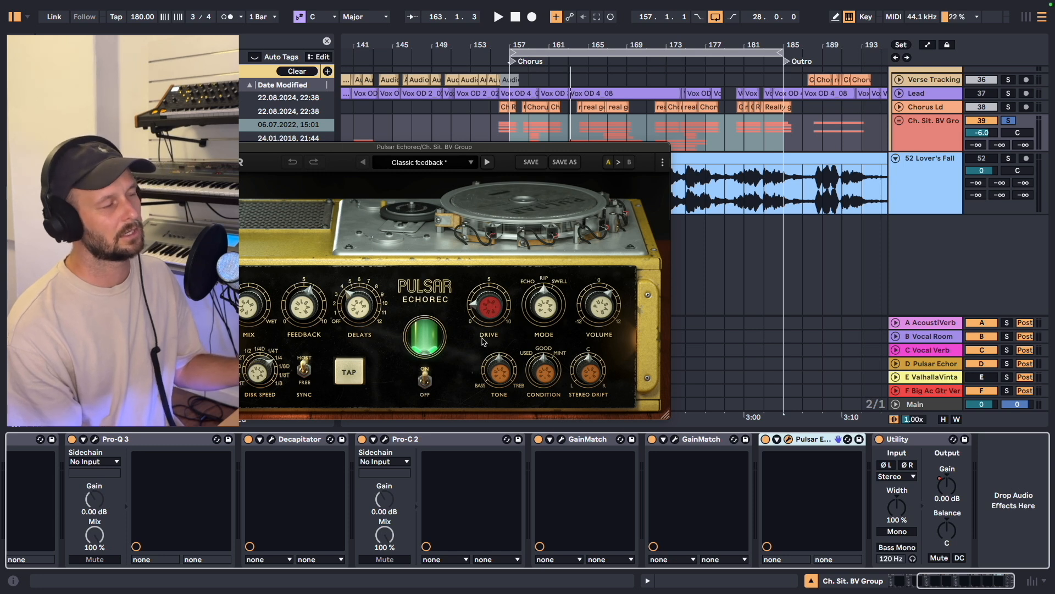
{"action": "mouse_move", "coordinate": [479, 321]}
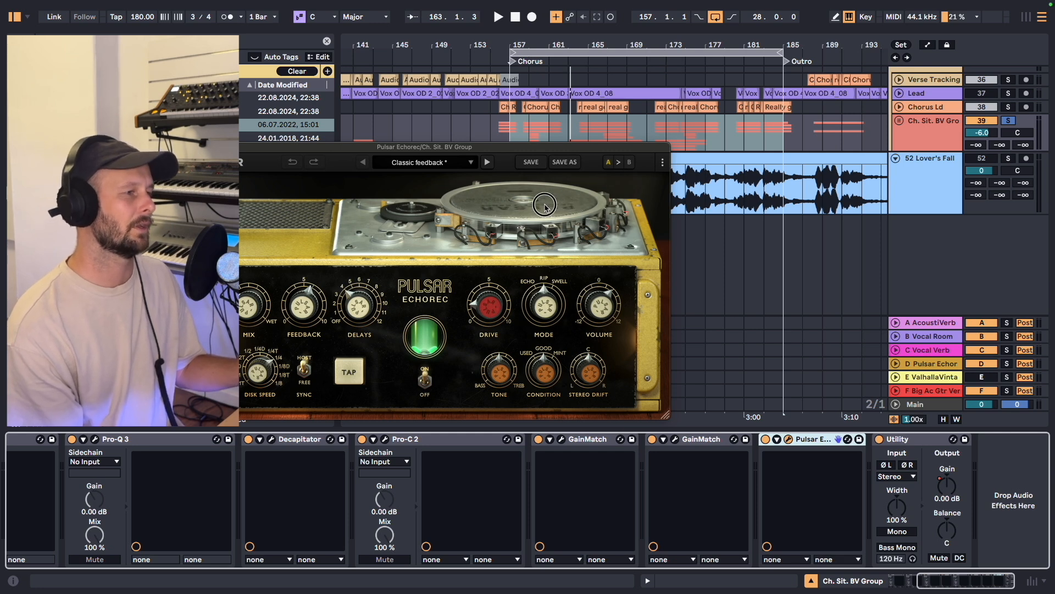
{"action": "mouse_move", "coordinate": [523, 218]}
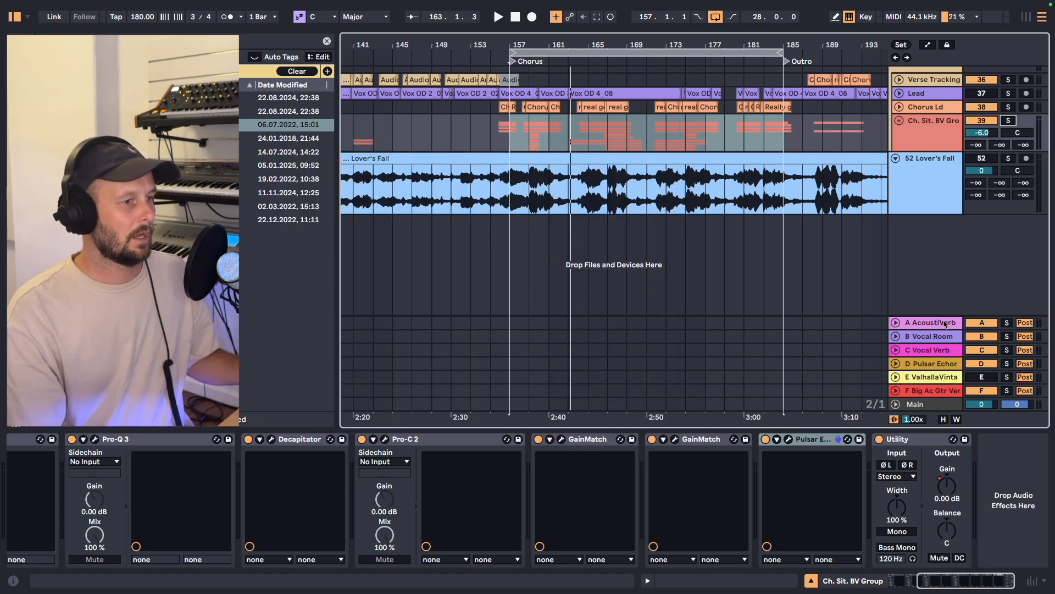
- Show UADx Capitol Chambers on return A AcoustiVerb and play the chorus with that return soloed
{"action": "left_click", "coordinate": [945, 323]}
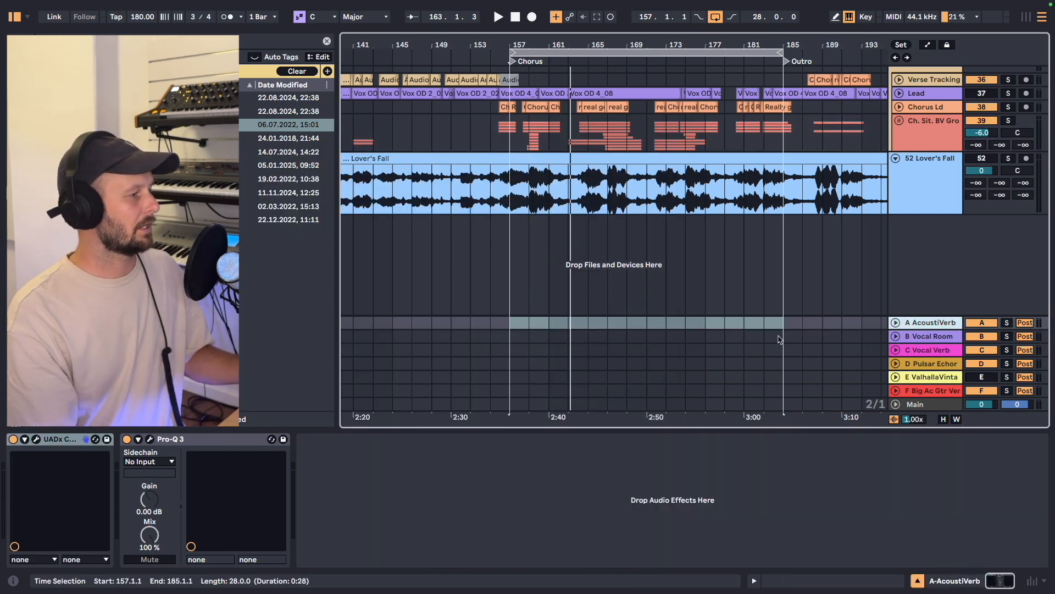
{"action": "left_click", "coordinate": [36, 439]}
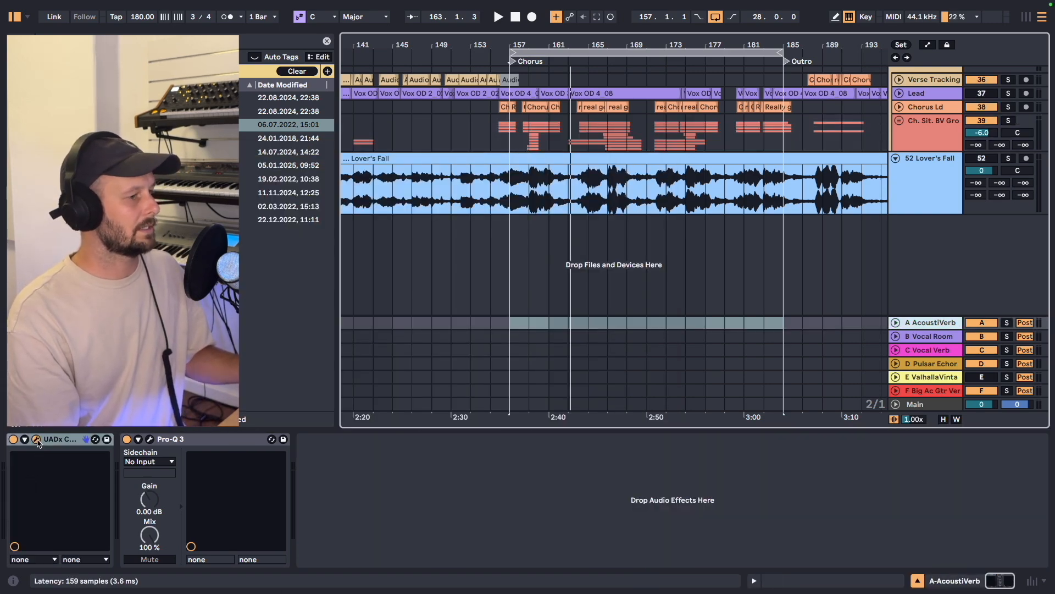
{"action": "key", "text": "space"}
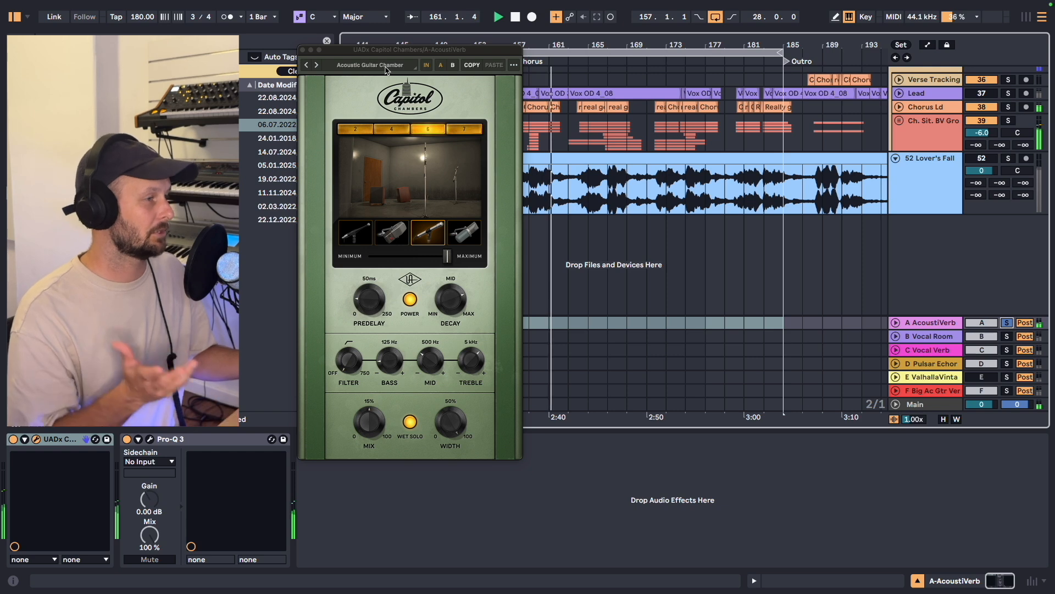
- Solo return B Vocal Room, audition its Capitol Chambers reverb in the chorus, and close both Capitol Chambers windows
{"action": "left_click", "coordinate": [934, 335]}
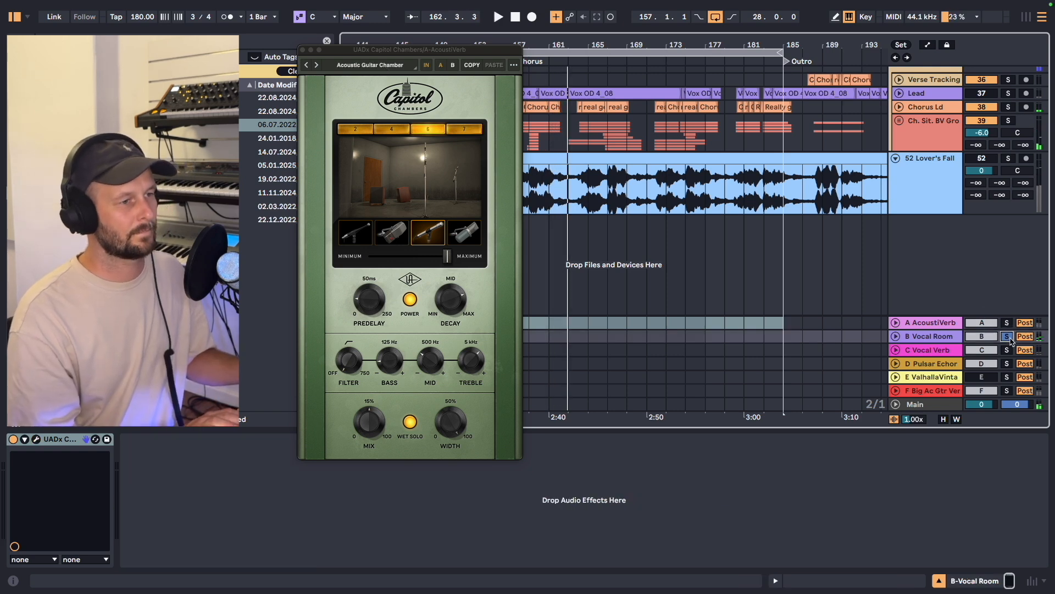
{"action": "left_click", "coordinate": [34, 439]}
{"action": "key", "text": "space"}
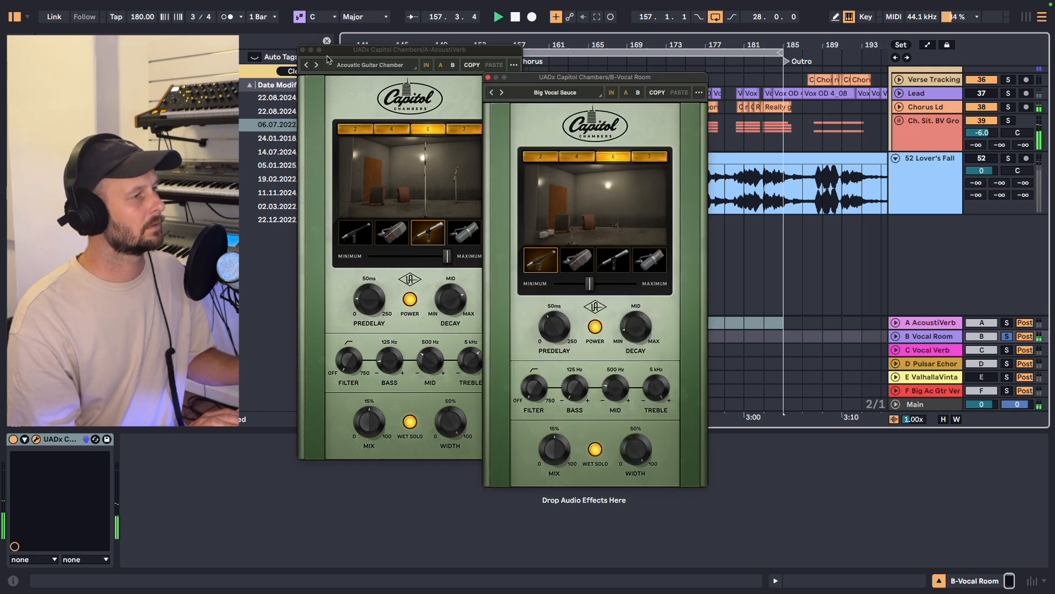
{"action": "left_click", "coordinate": [306, 55]}
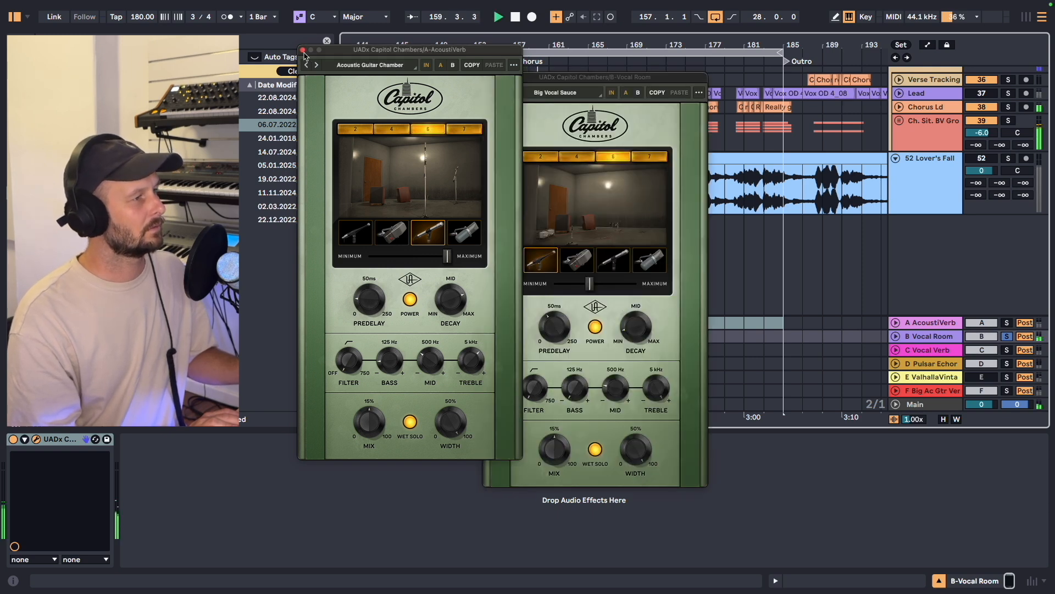
{"action": "left_click", "coordinate": [301, 49]}
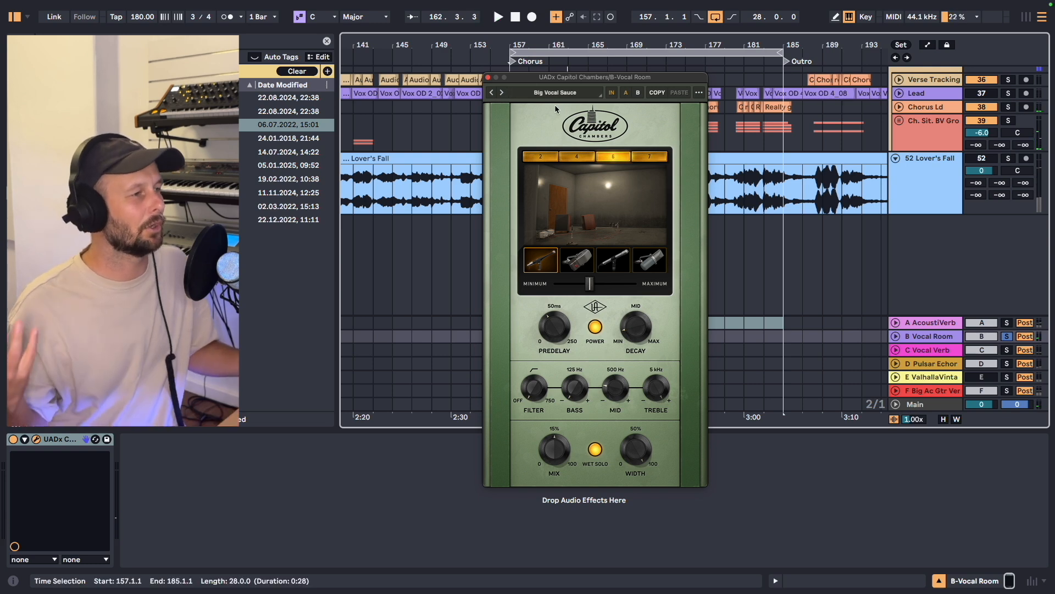
{"action": "left_click", "coordinate": [487, 78]}
- Solo return C Vocal Verb, show its ValhallaVintageVerb settings and play the chorus through it
{"action": "left_click", "coordinate": [1007, 350]}
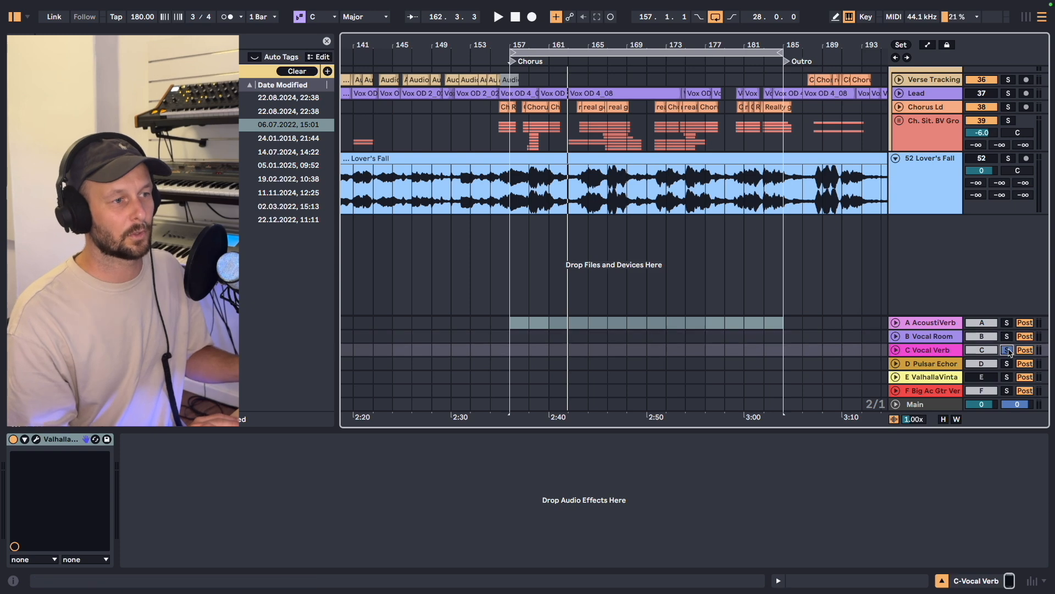
{"action": "left_click", "coordinate": [934, 350]}
{"action": "key", "text": "super+alt+p"}
{"action": "left_click_drag", "start_coordinate": [632, 162], "coordinate": [441, 90]}
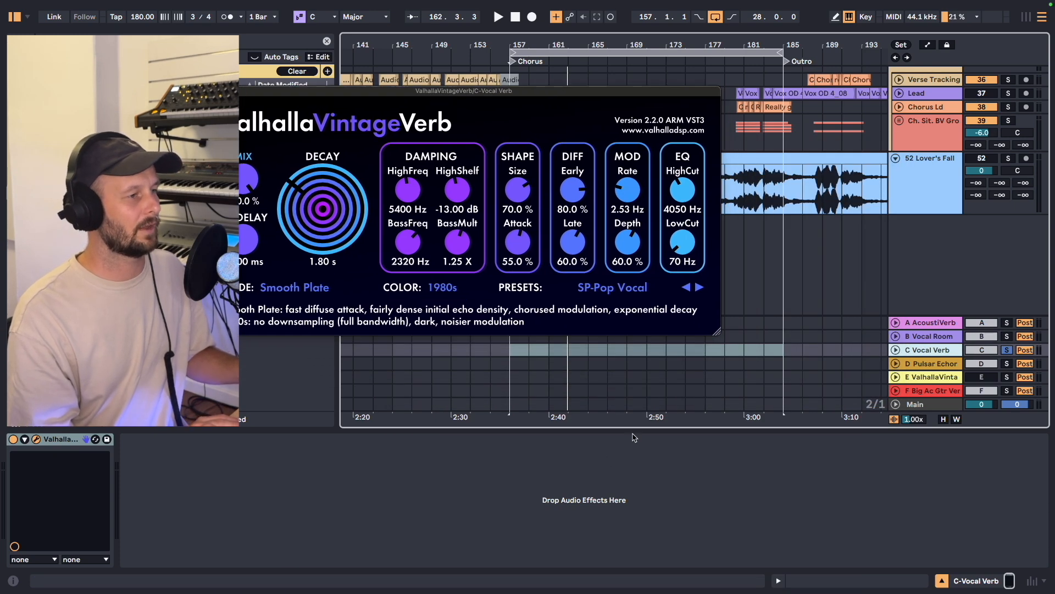
{"action": "key", "text": "space"}
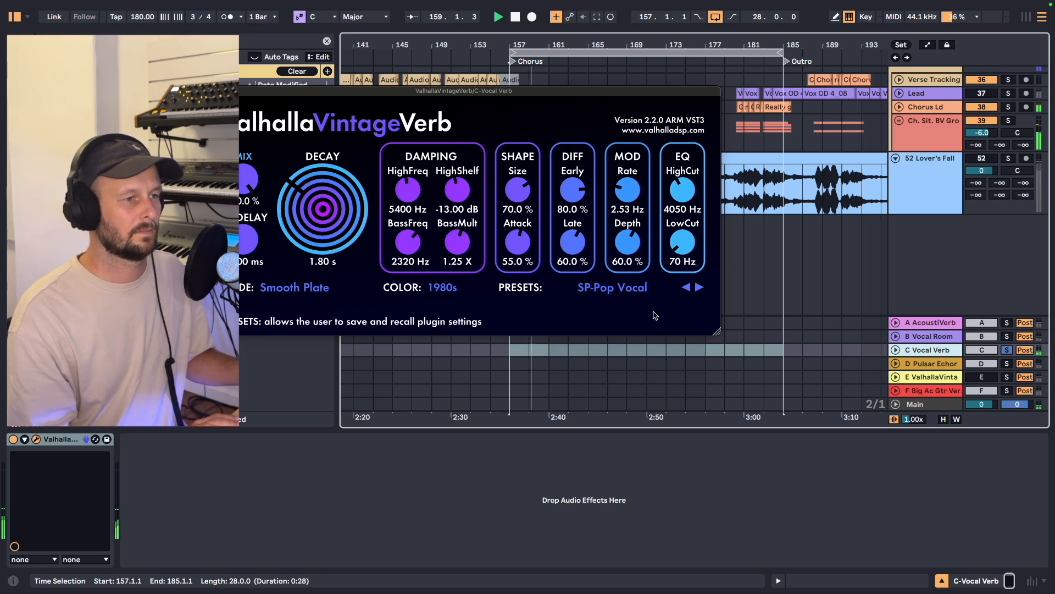
- Solo return D Pulsar Echorec, inspect the ValhallaVintageVerb in its chain, and close the reverb windows
{"action": "left_click", "coordinate": [1010, 365]}
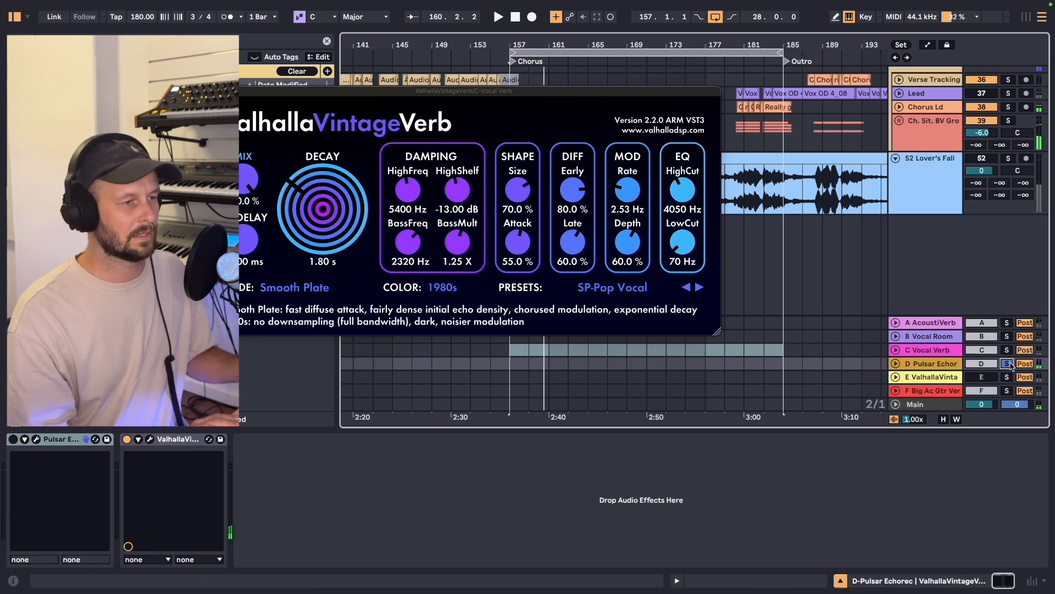
{"action": "left_click", "coordinate": [928, 364]}
{"action": "key", "text": "space"}
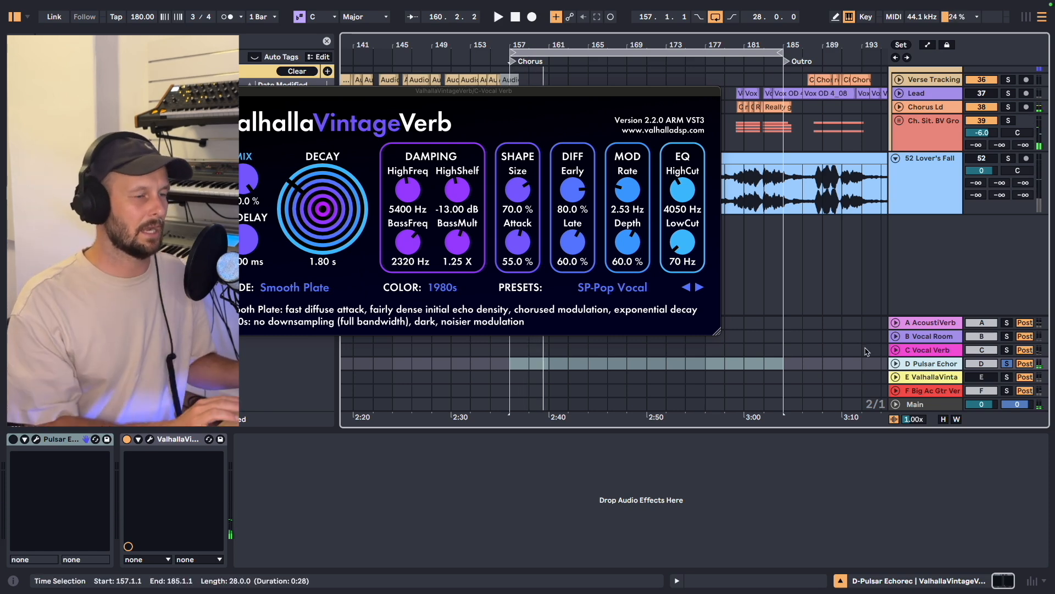
{"action": "left_click", "coordinate": [62, 439]}
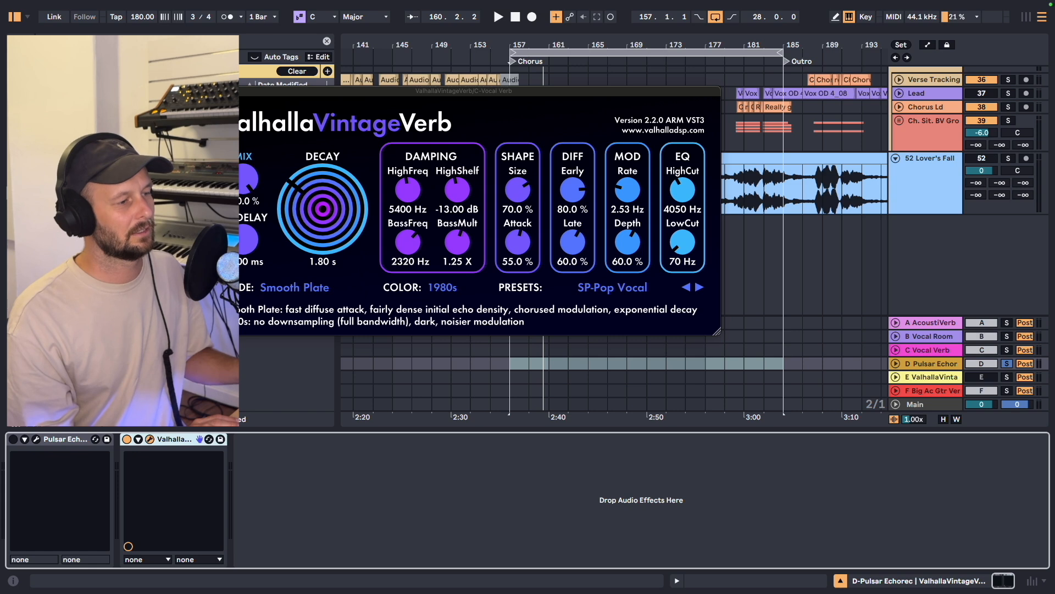
{"action": "left_click_drag", "start_coordinate": [590, 264], "coordinate": [543, 113]}
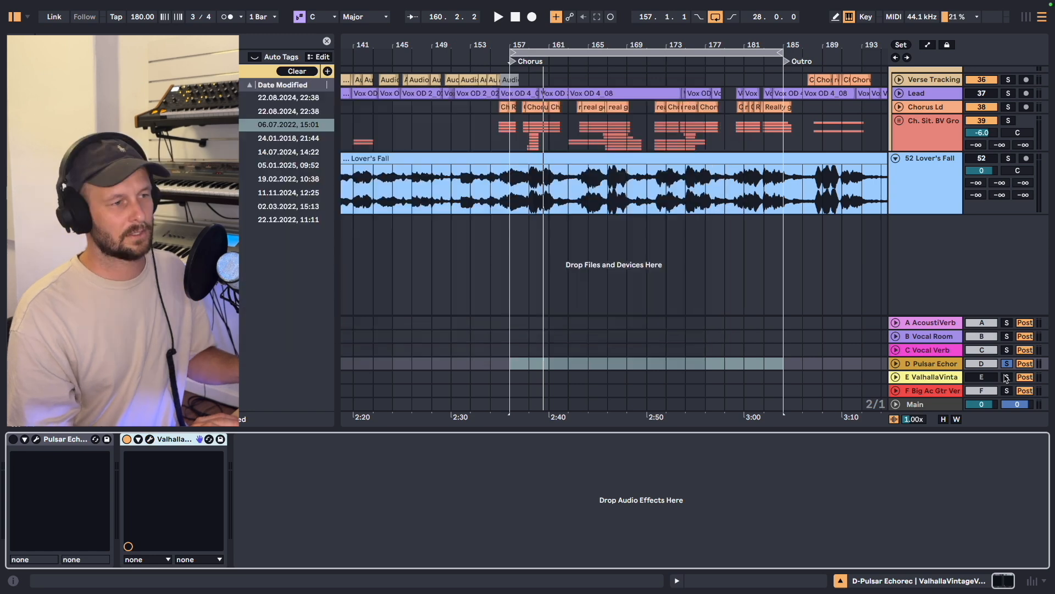
- Check return E ValhallaVintageVerb, solo return F Big Ac Gtr Verb, and play the chorus with its reverb in view
{"action": "left_click", "coordinate": [949, 378]}
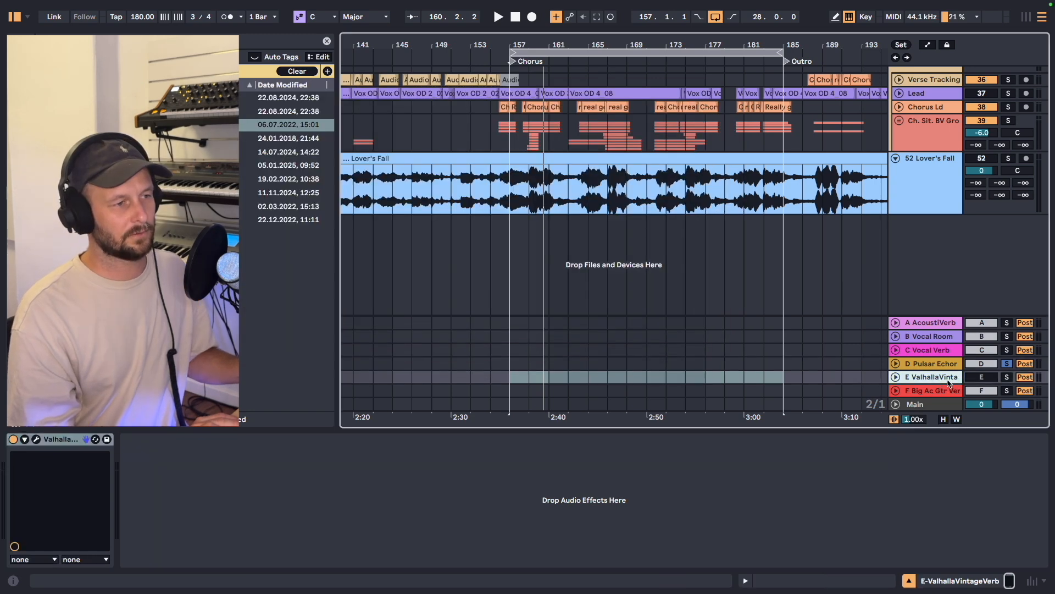
{"action": "left_click", "coordinate": [947, 391]}
{"action": "left_click", "coordinate": [1007, 391]}
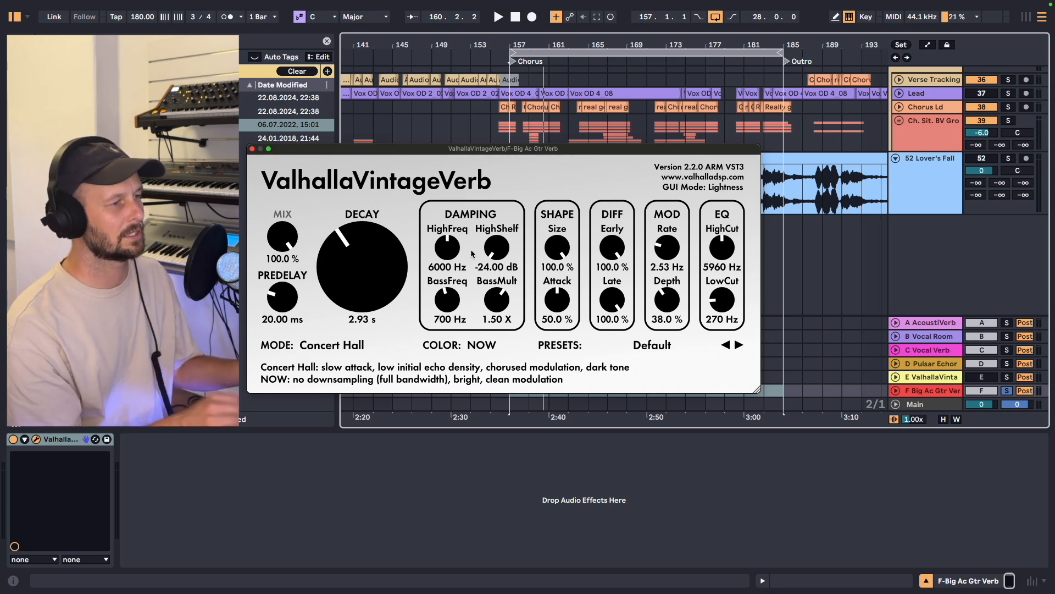
{"action": "key", "text": "space"}
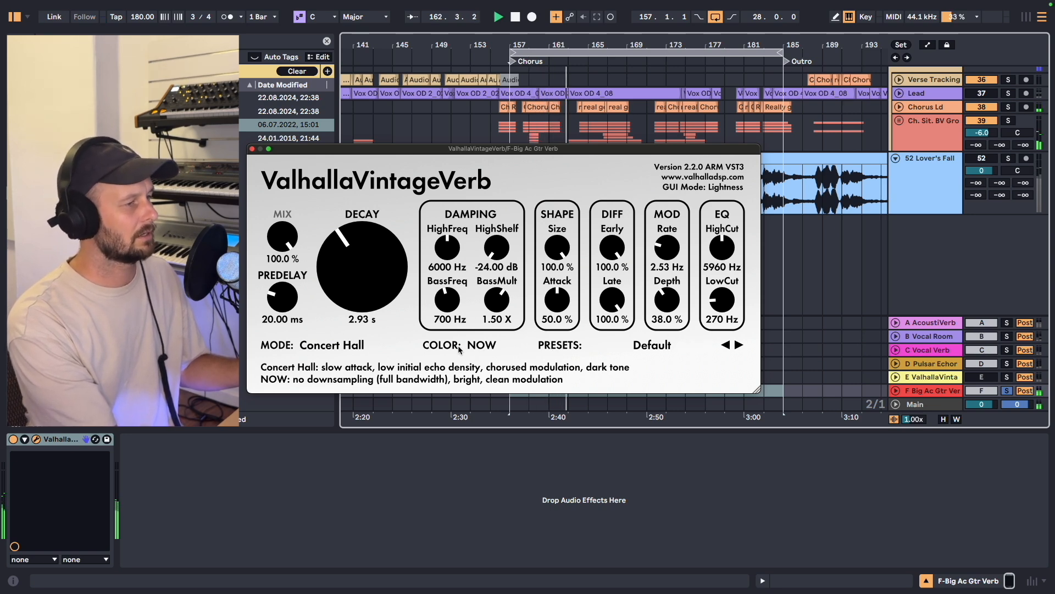
- Compare the 1970s, 1980s and NOW colour modes of the Big Ac Gtr Verb reverb during playback
{"action": "left_click", "coordinate": [483, 344]}
{"action": "left_click", "coordinate": [484, 362]}
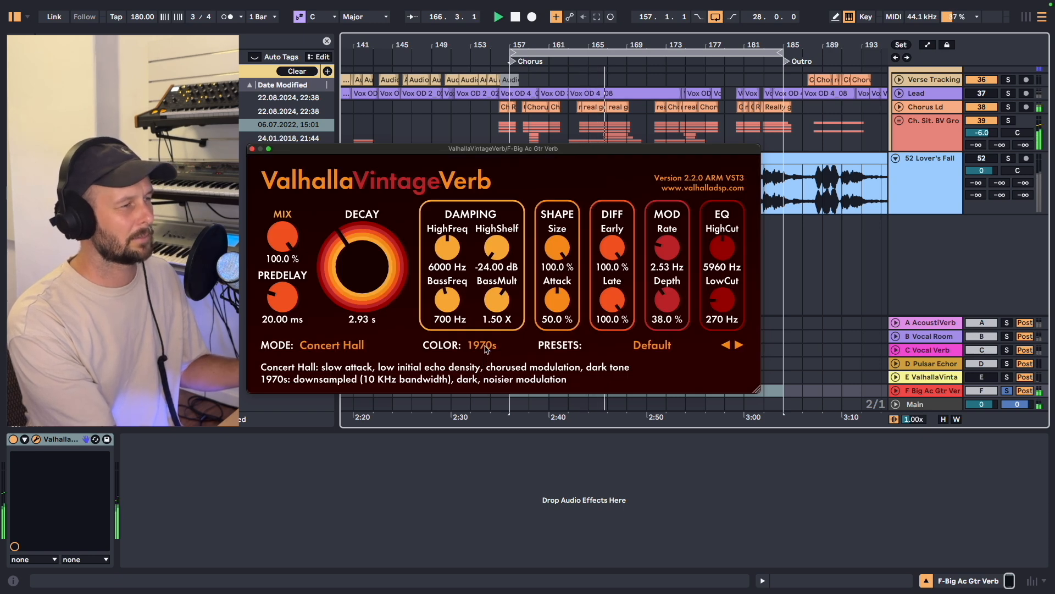
{"action": "left_click", "coordinate": [483, 344]}
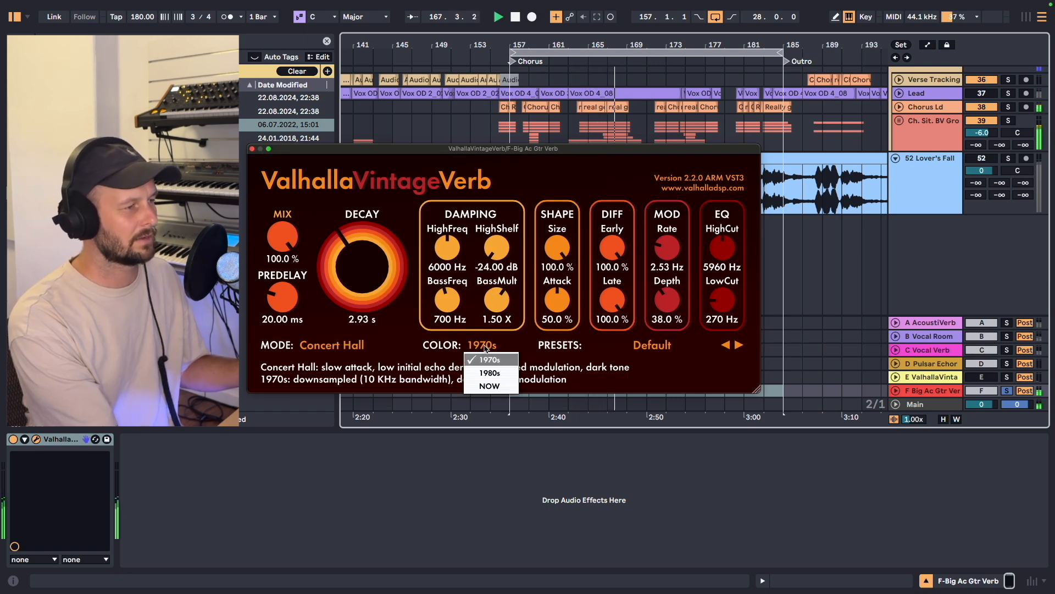
{"action": "left_click", "coordinate": [487, 373]}
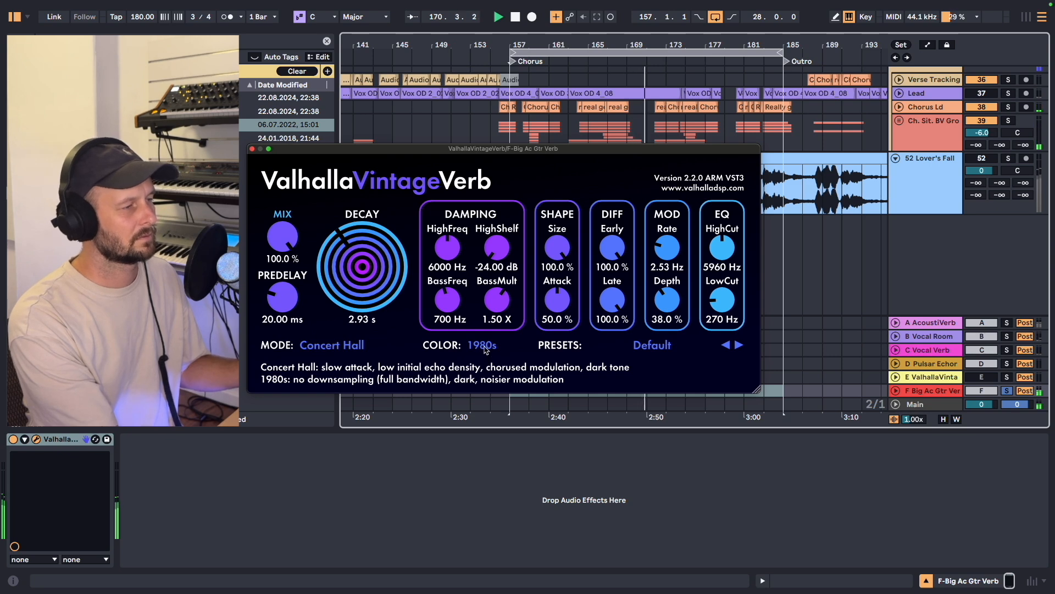
{"action": "left_click", "coordinate": [486, 347]}
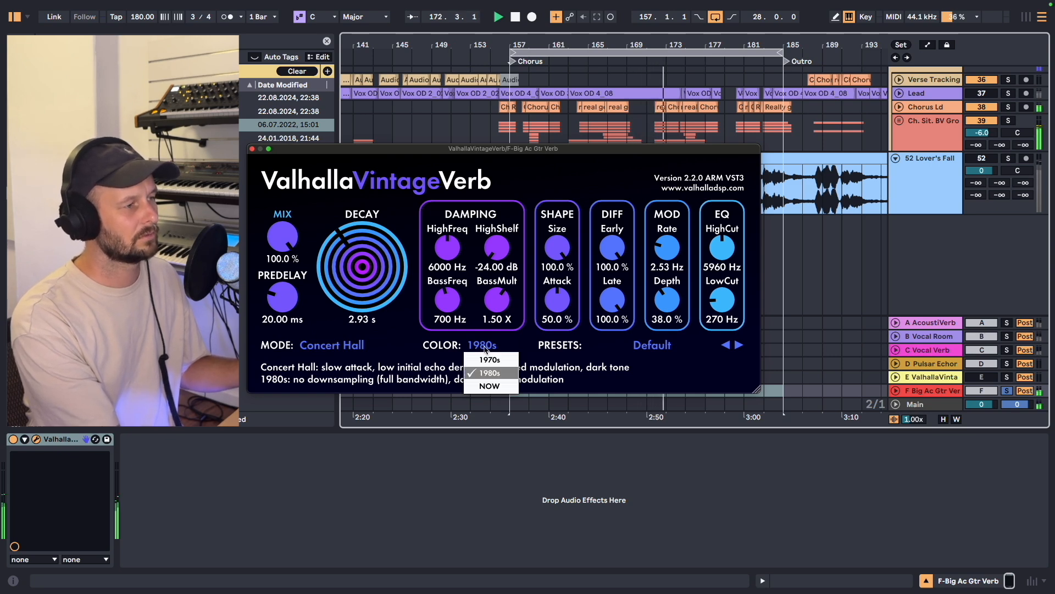
{"action": "left_click", "coordinate": [488, 386]}
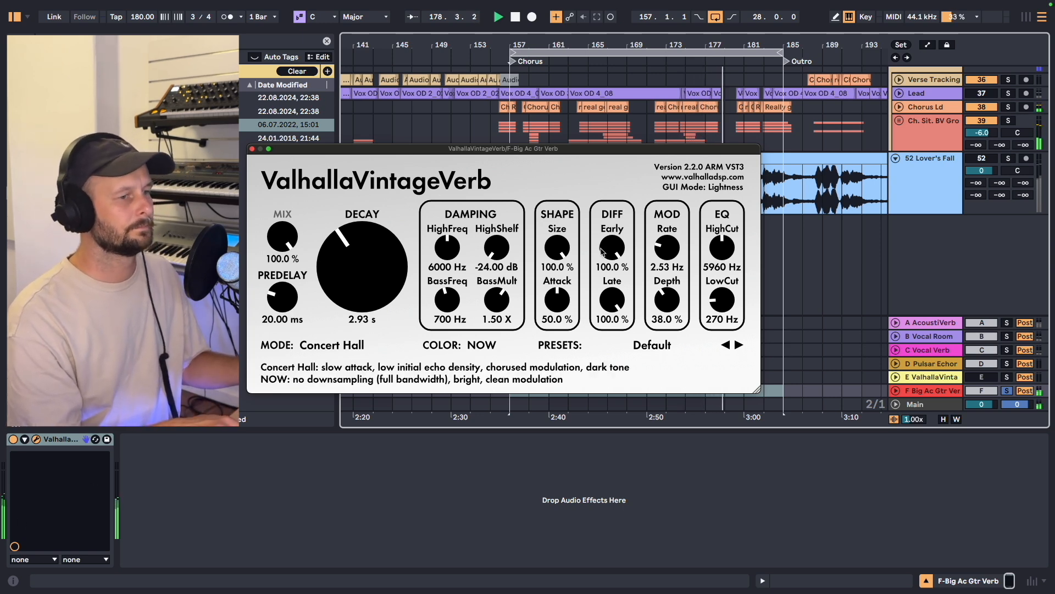
- Close the Big Ac Gtr Verb reverb and review the Main track's effects chain, including The God Particle
{"action": "left_click", "coordinate": [36, 438]}
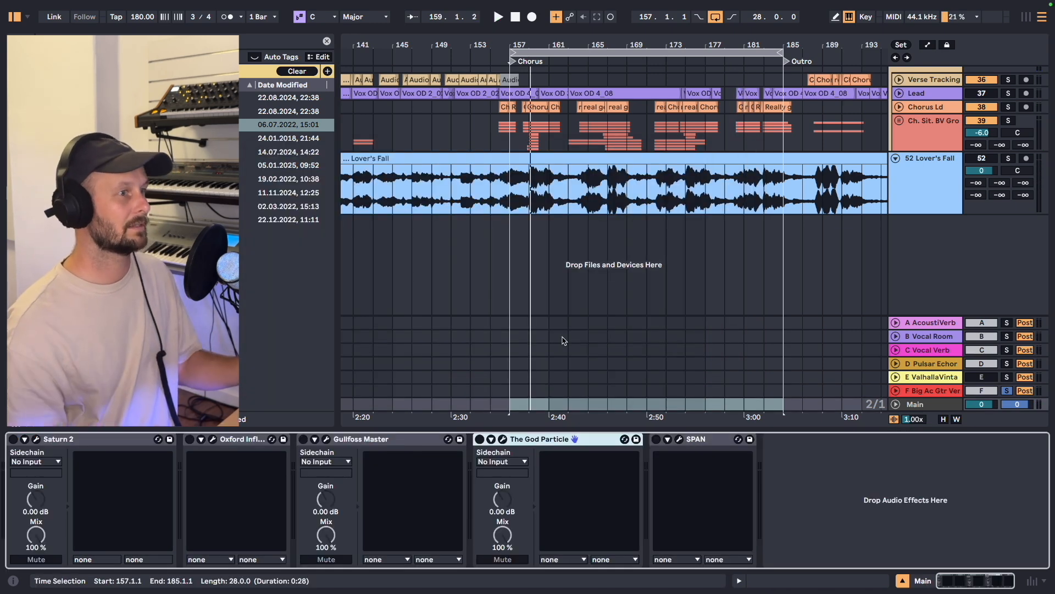
{"action": "left_click_drag", "start_coordinate": [641, 43], "coordinate": [640, 17]}
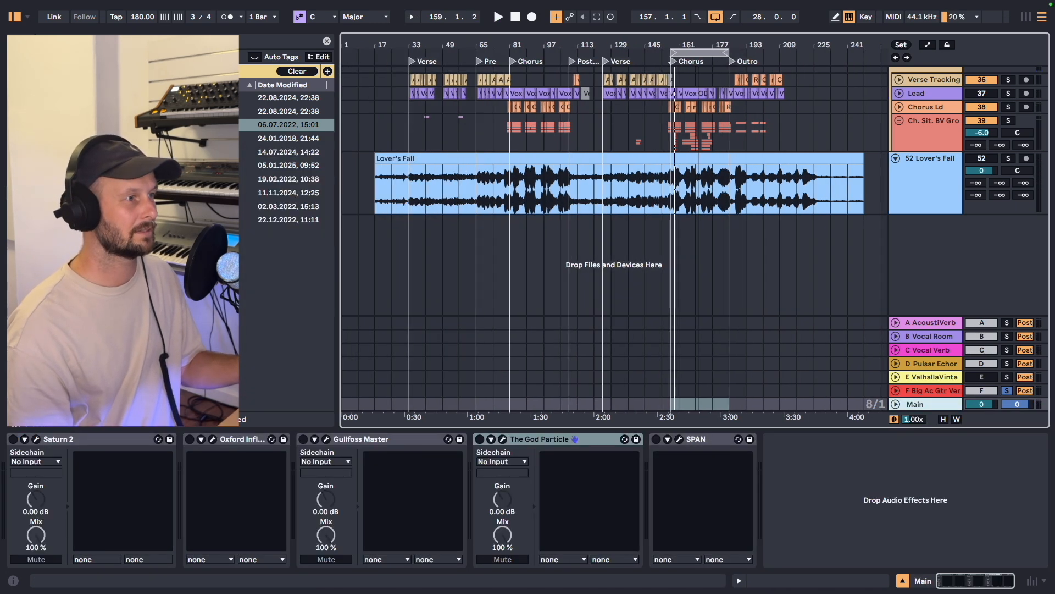